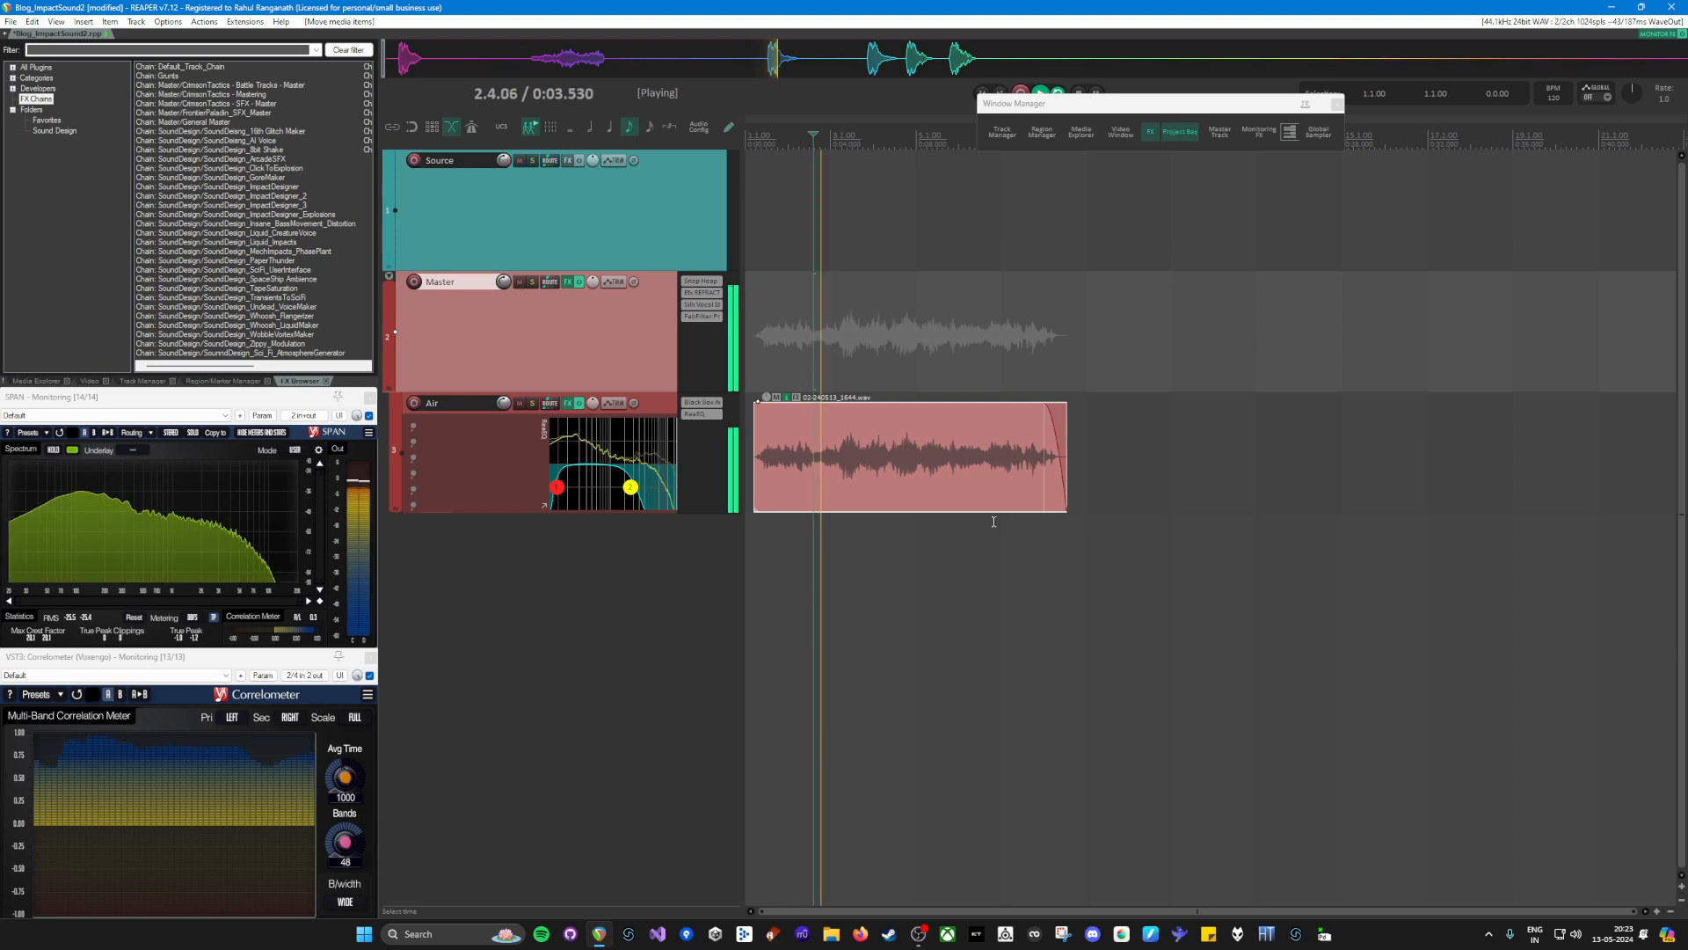
Step: Split off the opening section of the Air track's audio item and move it to empty space far along the timeline
key("space")
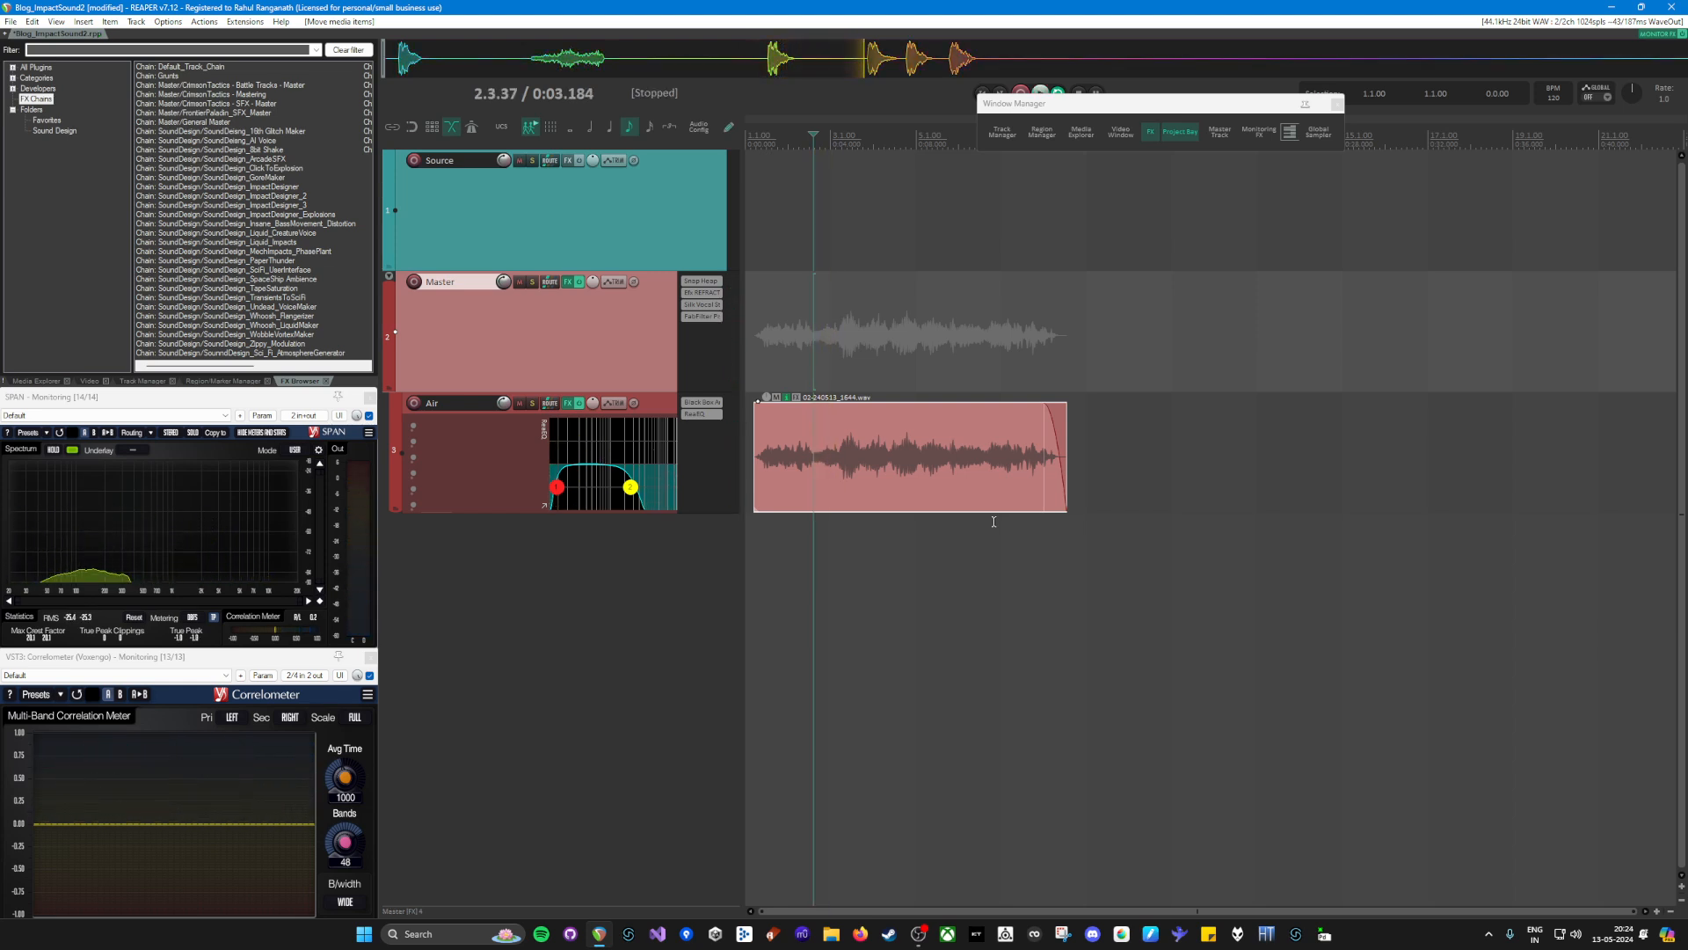
left_click(800, 457)
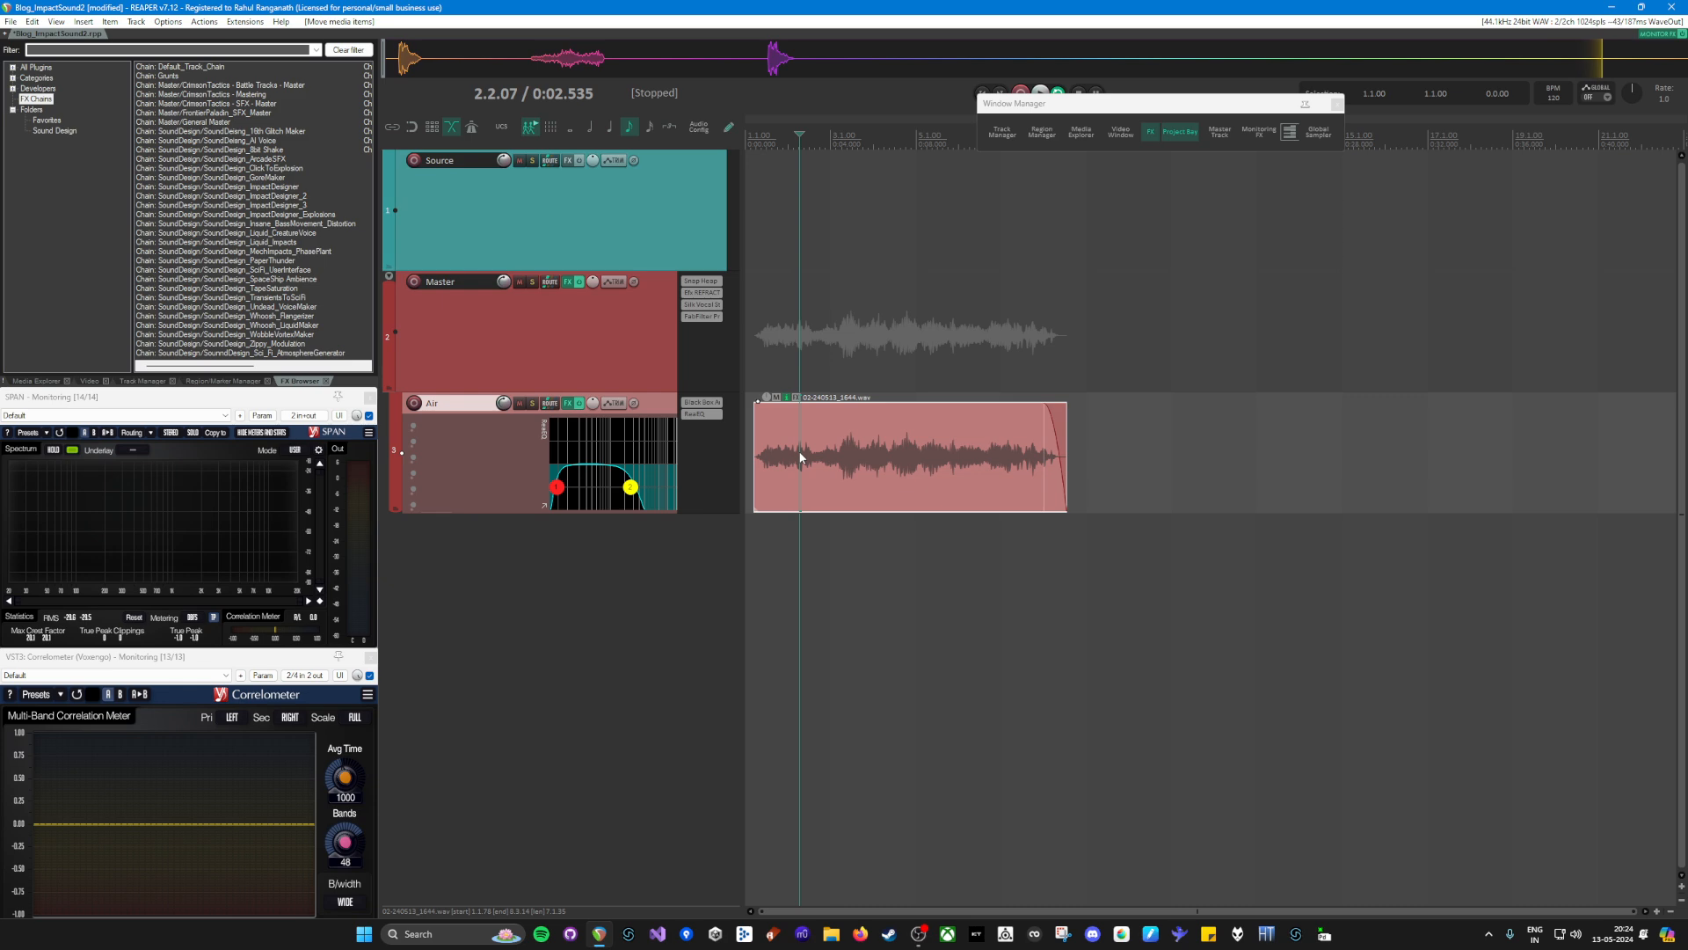
left_click(793, 450)
key("s")
left_click_drag(773, 471, 1347, 473)
left_click(1361, 362)
scroll(1361, 362, "up", 4)
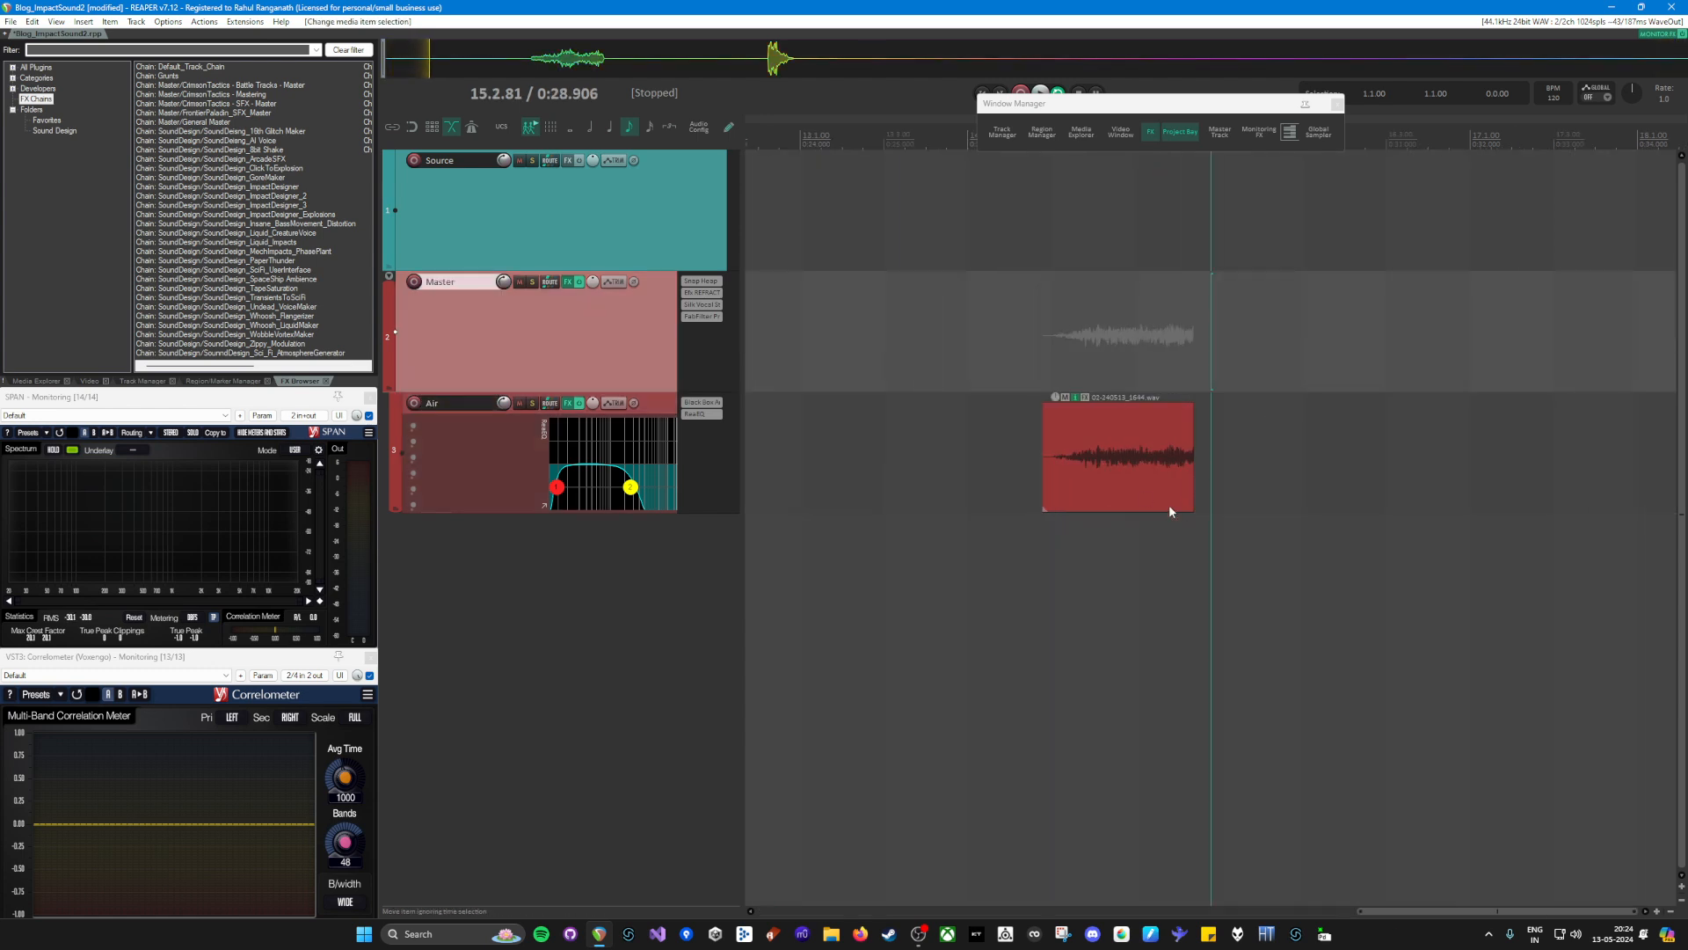
Step: Give the split-off piece a long curved fade-out that covers most of its length
left_click(1121, 483)
left_click_drag(1184, 420, 1095, 431)
left_click(1144, 449, "ctrl")
left_click(1131, 456, "ctrl")
left_click(1131, 442, "shift")
left_click(1169, 489)
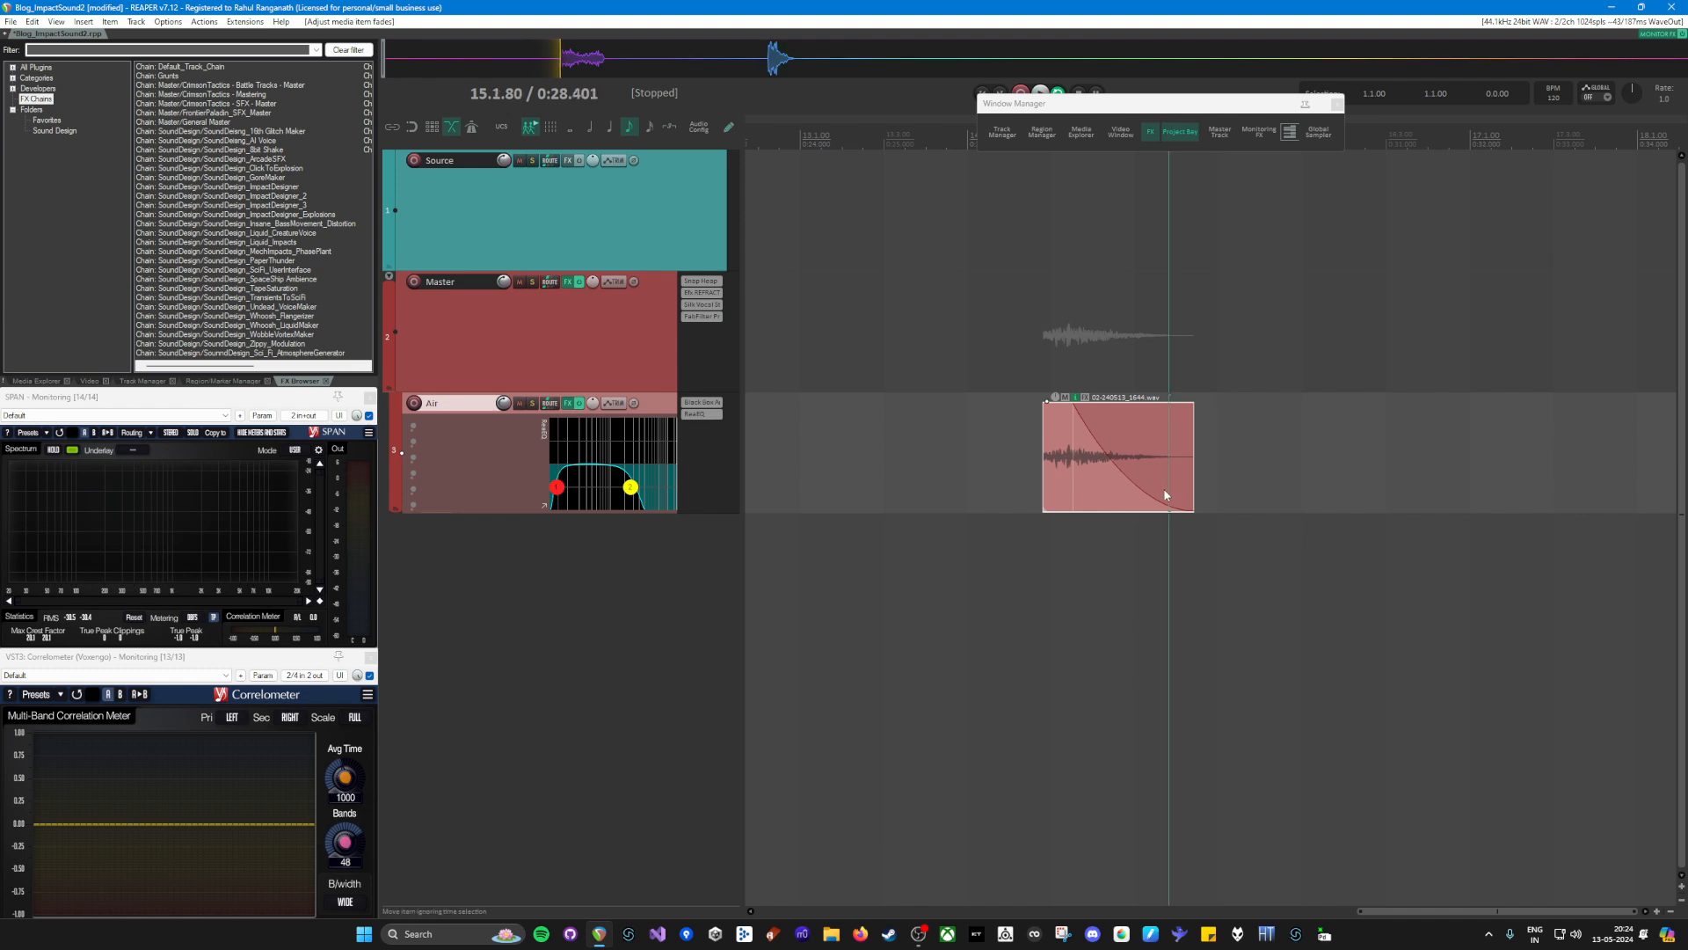
scroll(1129, 458, "up", 3)
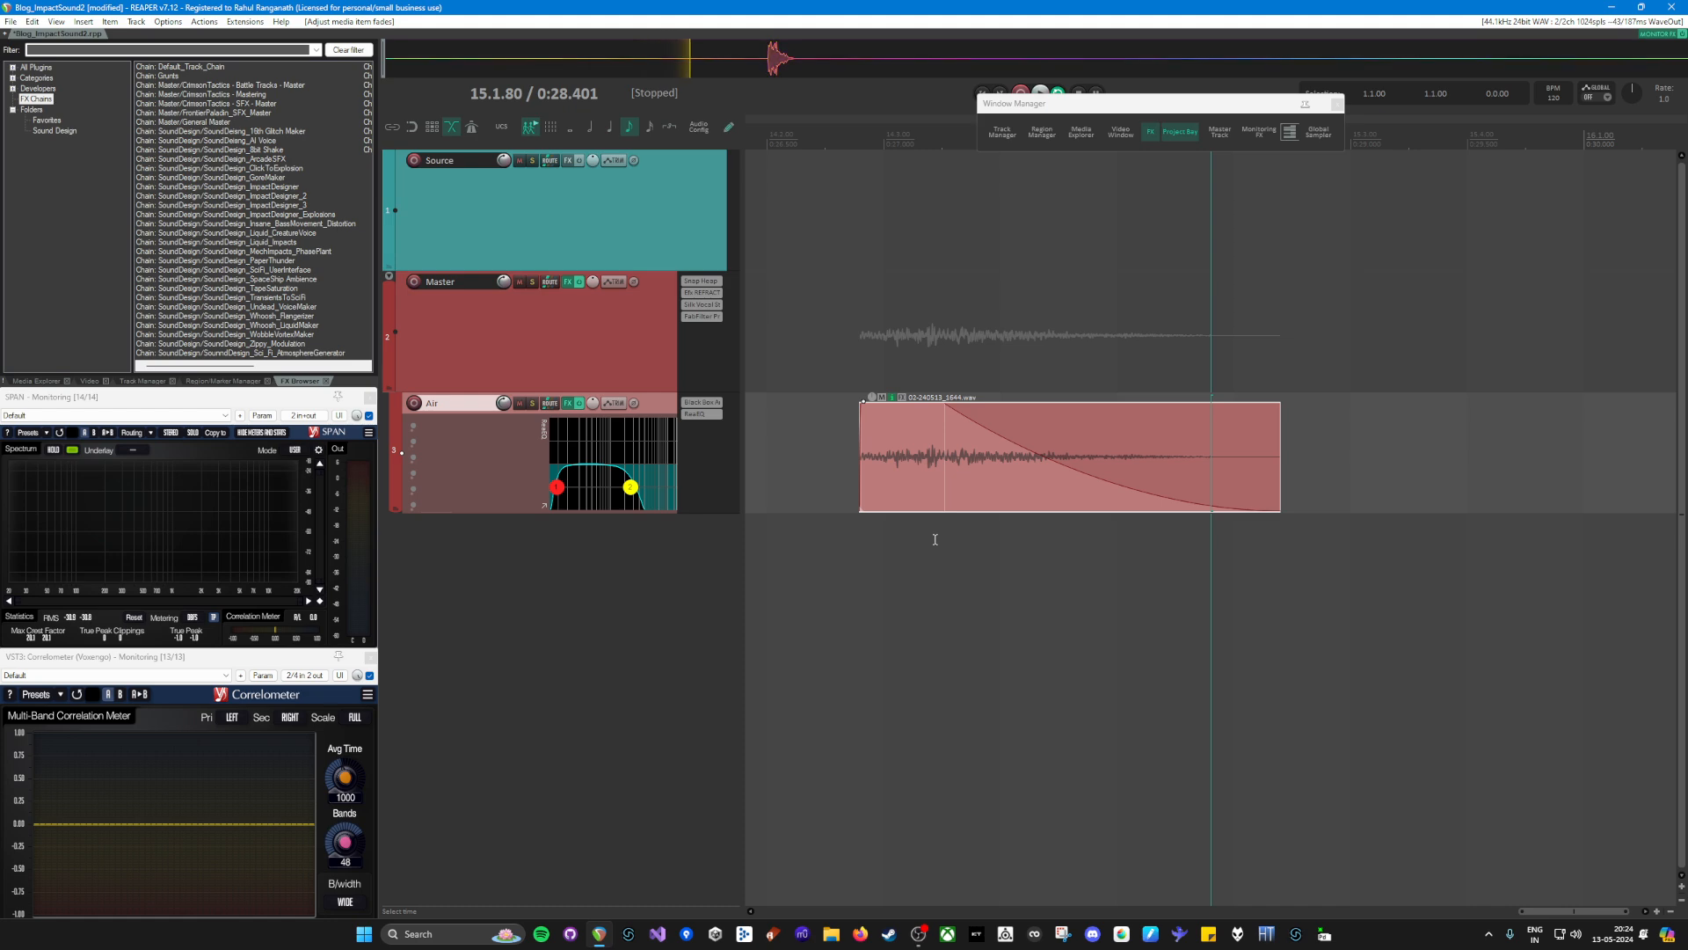
left_click_drag(983, 427, 966, 427)
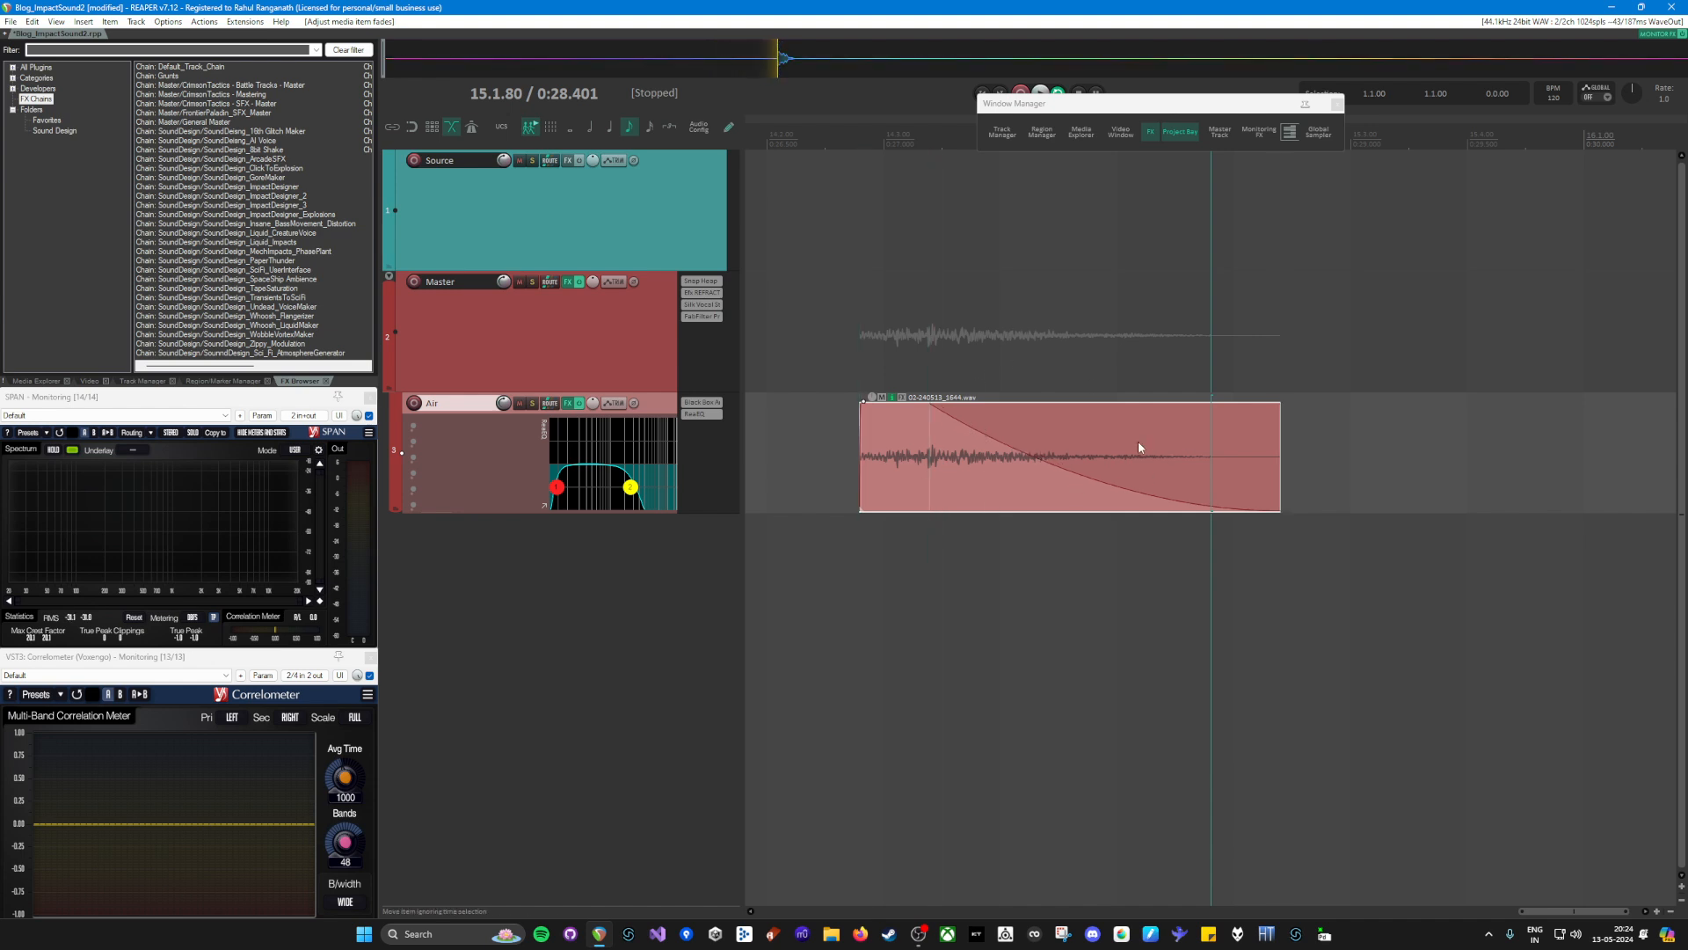
Step: Delete the faded piece and place the edit cursor within the remaining audio item at about 5.6 s
scroll(1138, 447, "down", 5)
key("Delete")
scroll(1036, 454, "down", 5)
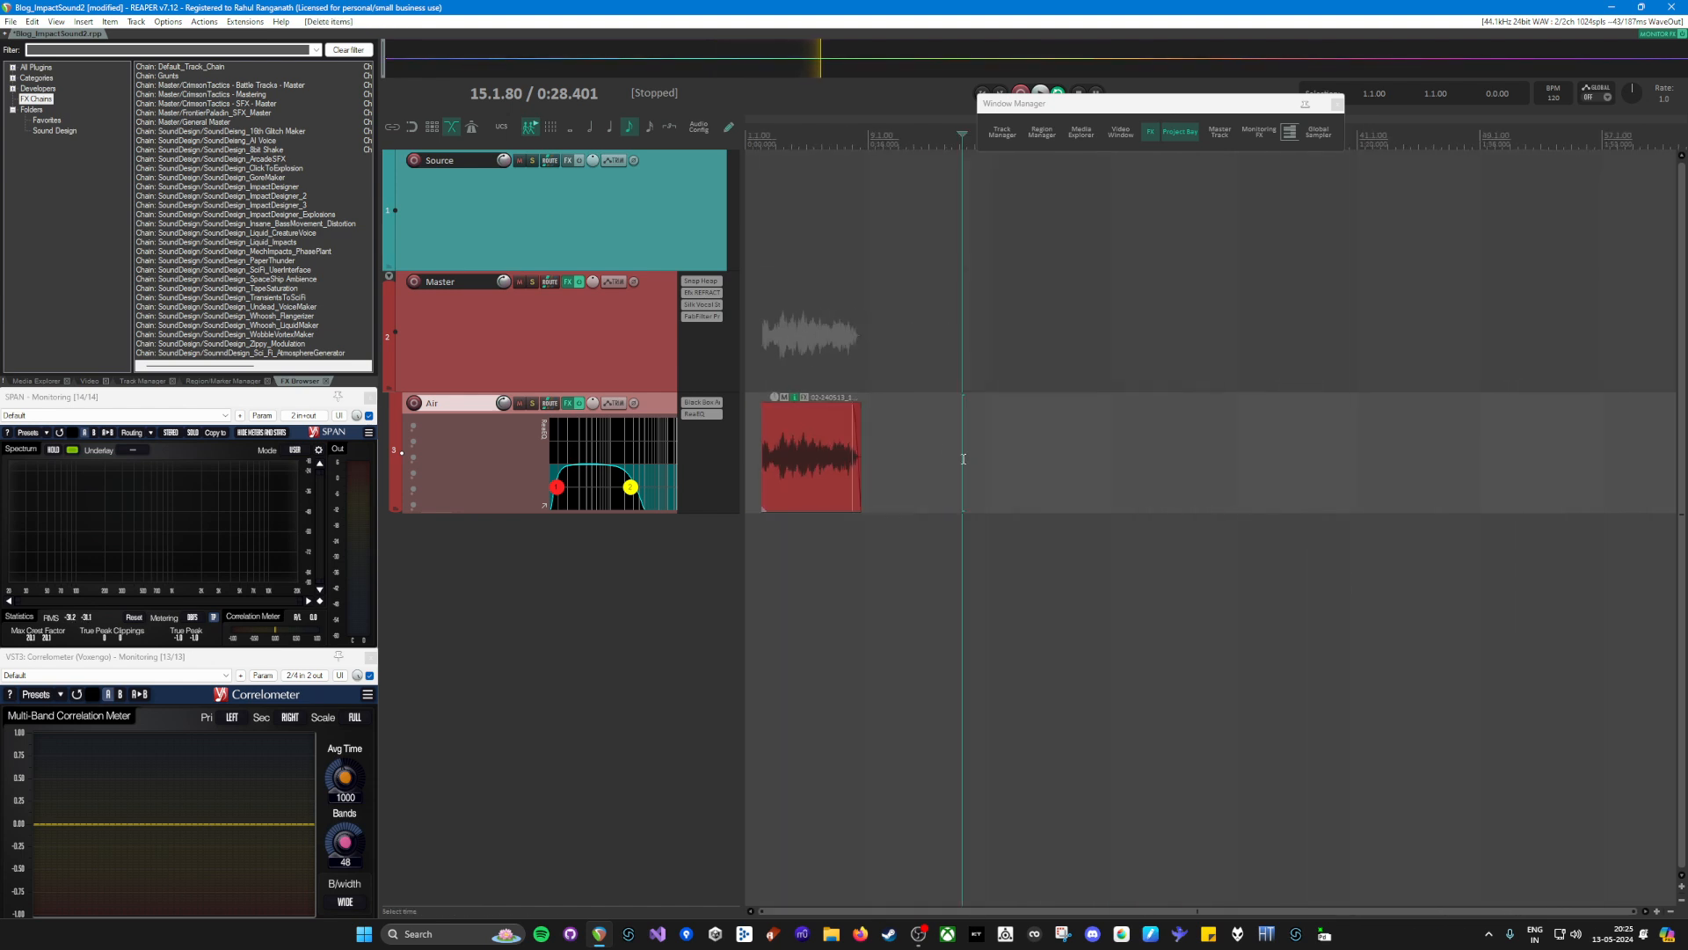
scroll(791, 371, "up", 1)
left_click(806, 381)
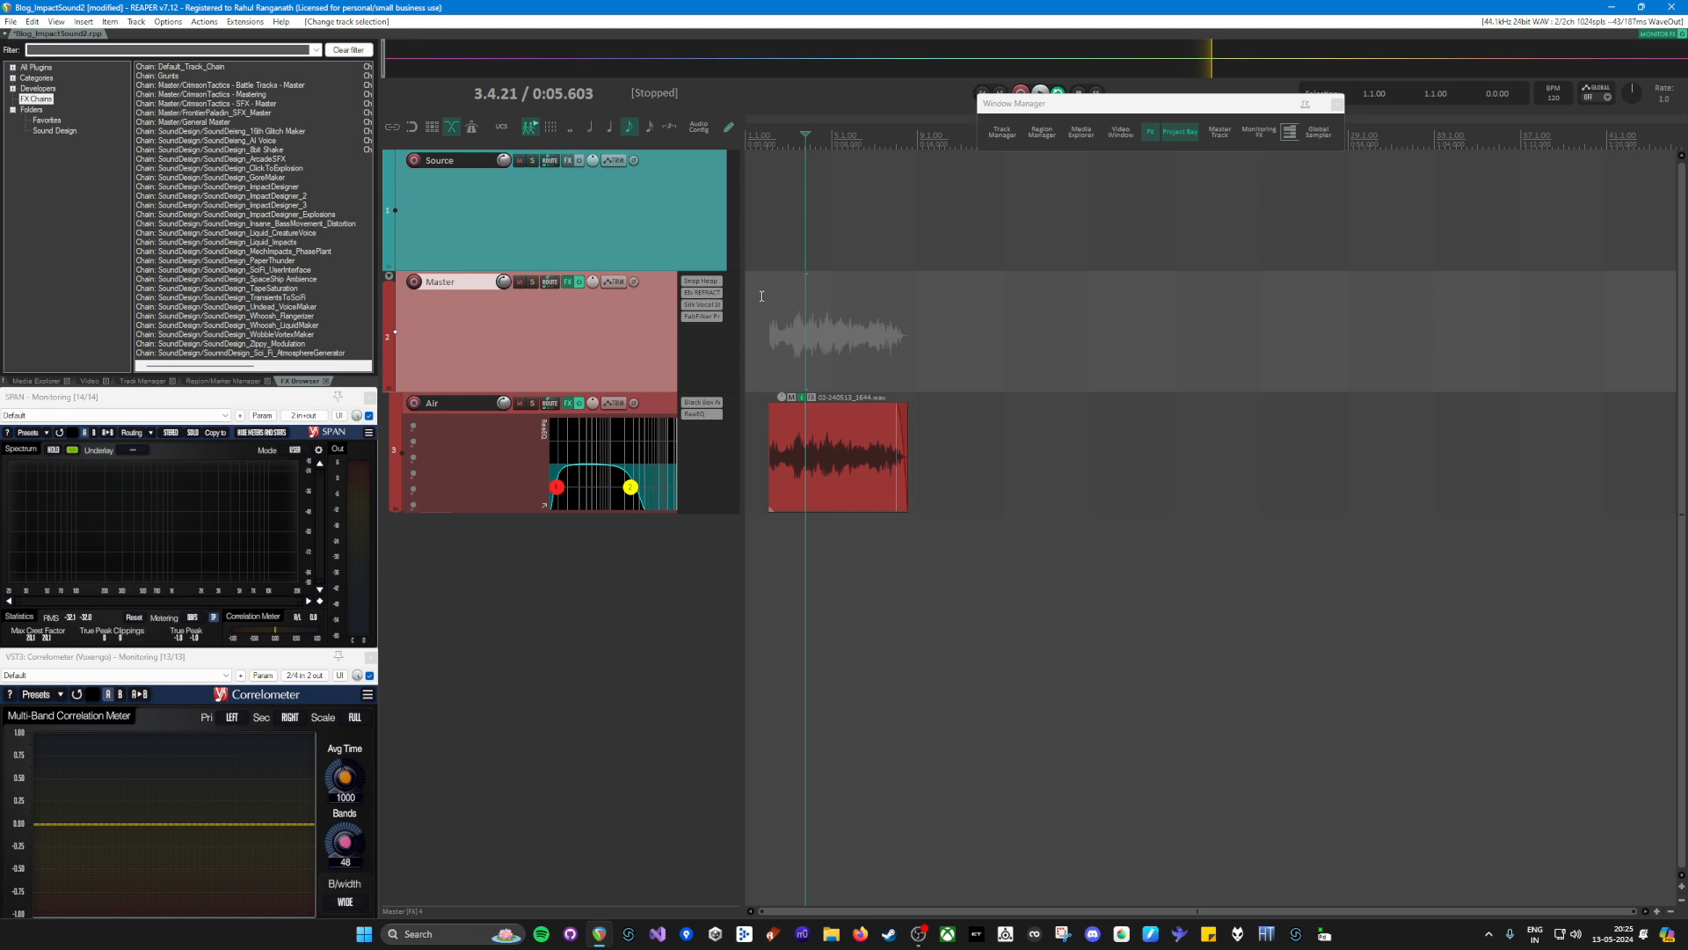
Step: Open the Snap Heap effect on the Master track and close the floating Window Manager
left_click(701, 281)
left_click_drag(651, 35, 846, 32)
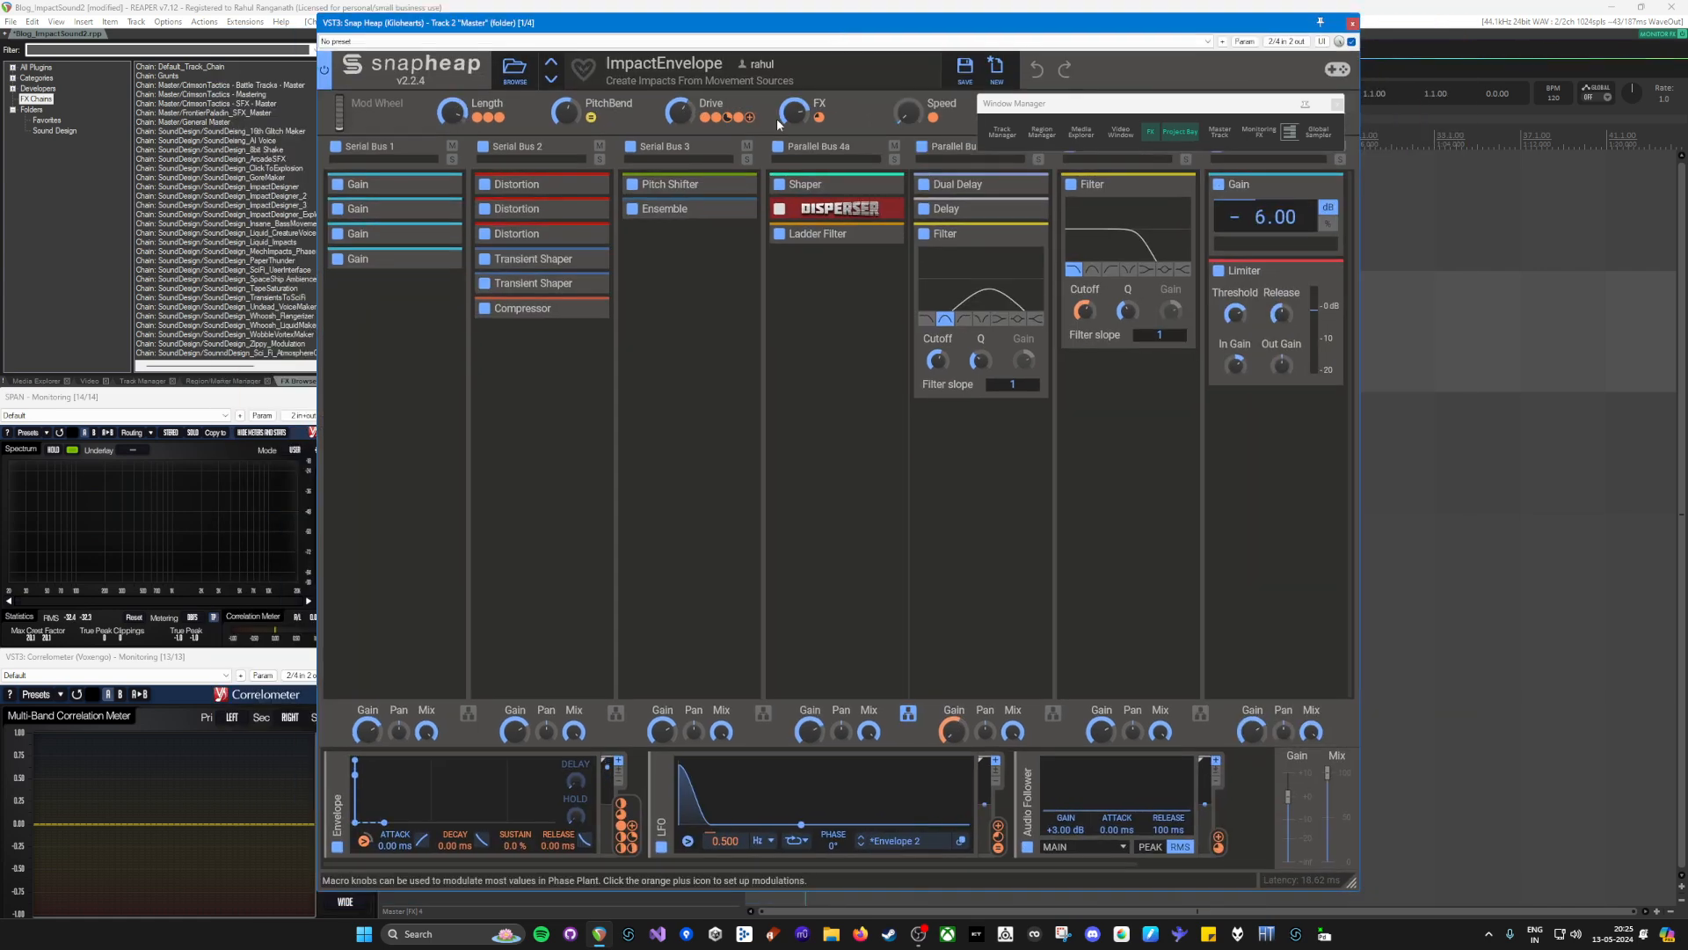
left_click(1337, 103)
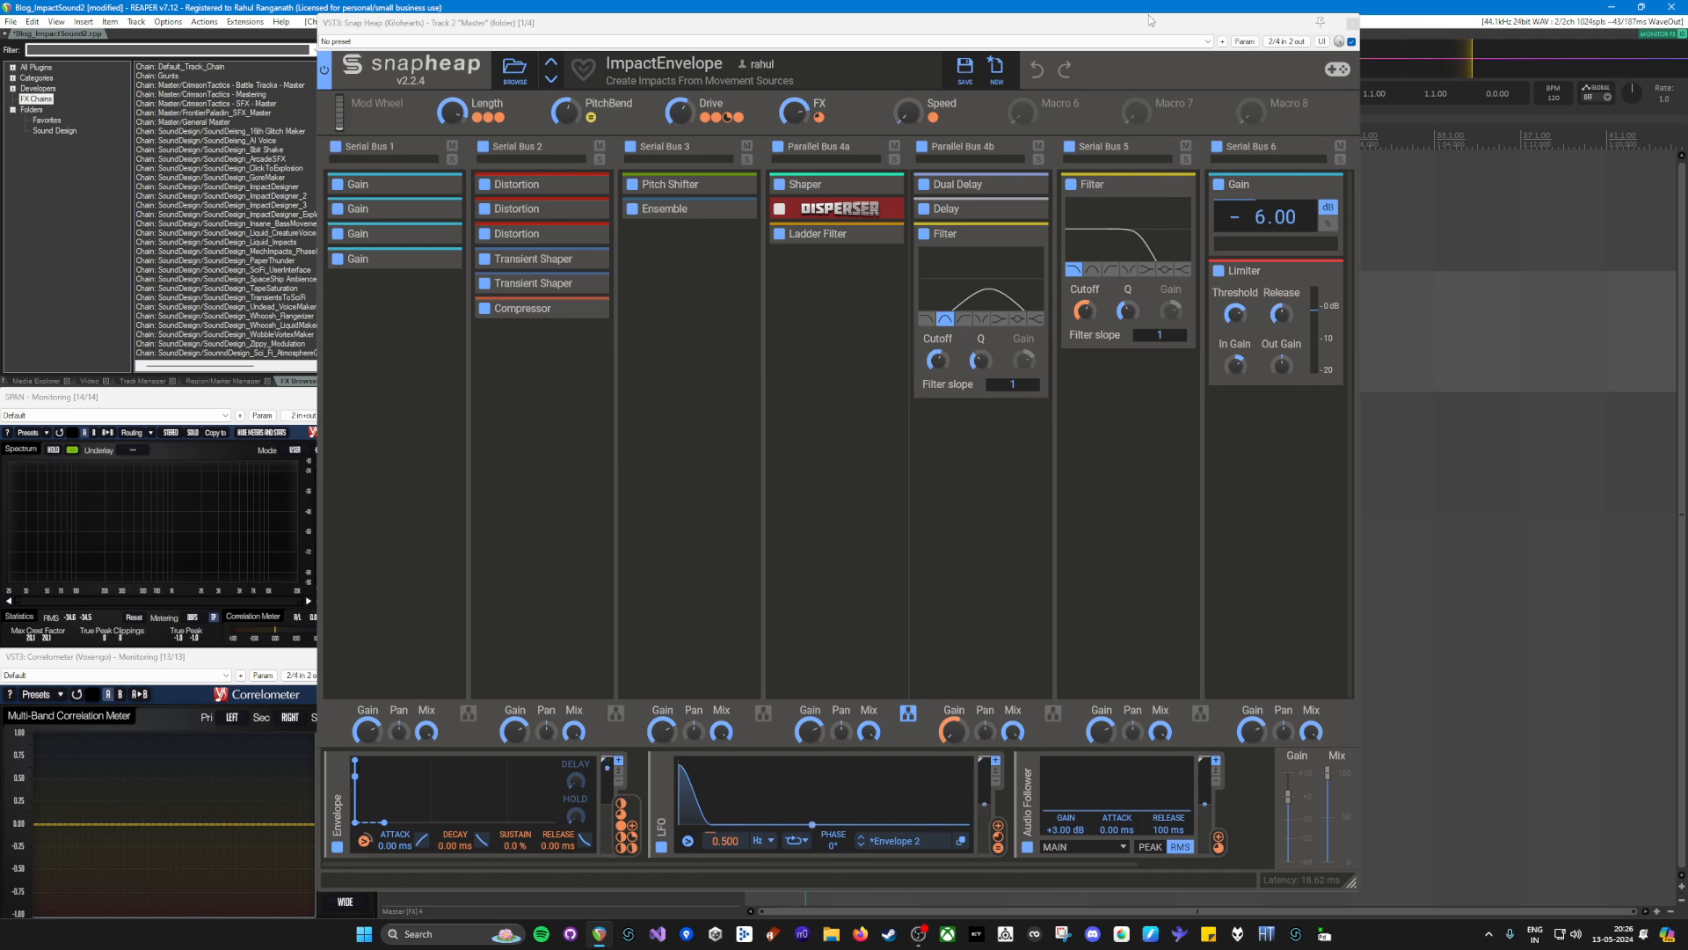
left_click_drag(1151, 22, 951, 28)
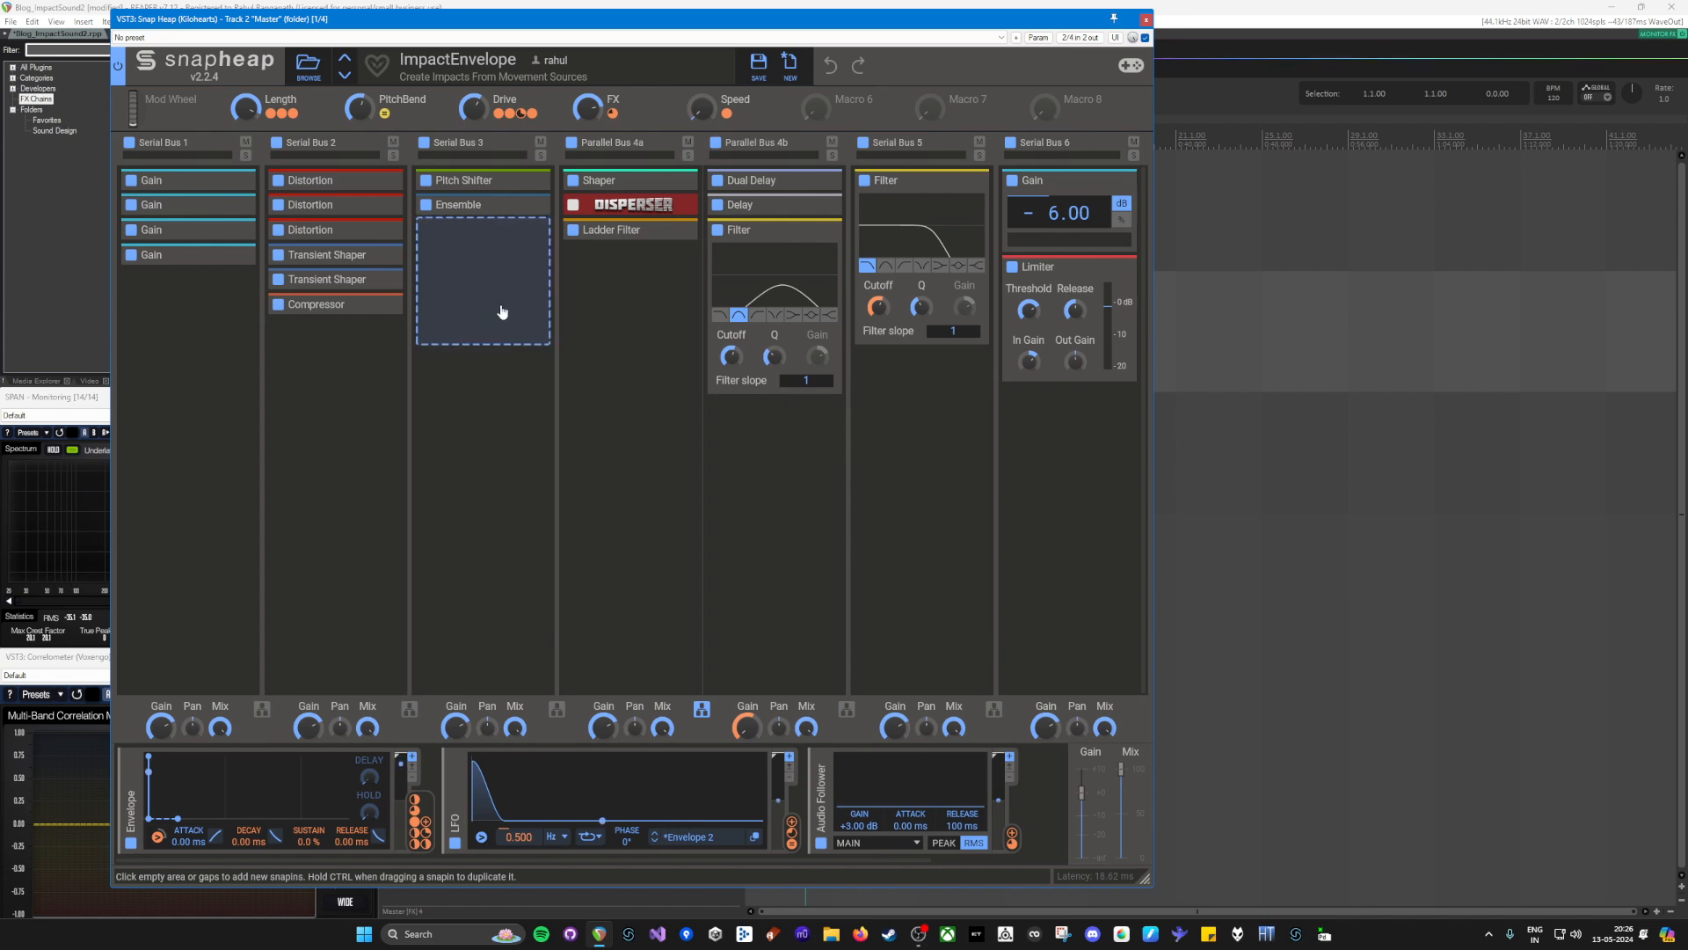
left_click_drag(552, 24, 1080, 31)
left_click_drag(889, 33, 618, 8)
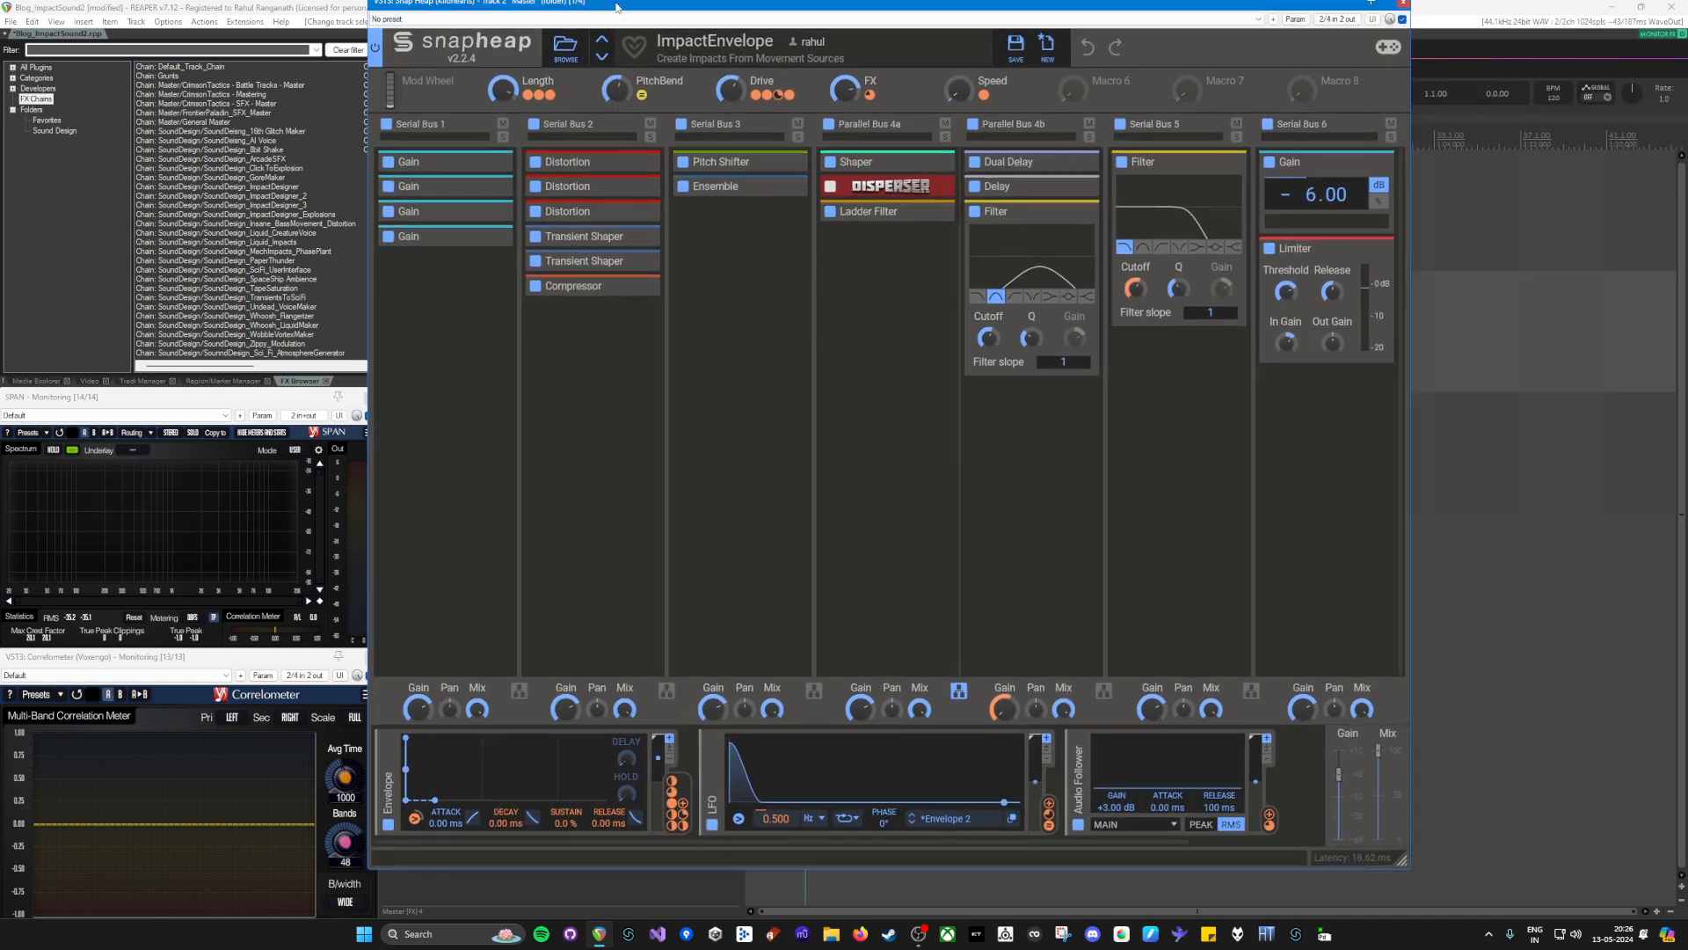
Step: Disable every Snap Heap bus except Serial Bus 1
left_click(534, 124)
left_click(682, 124)
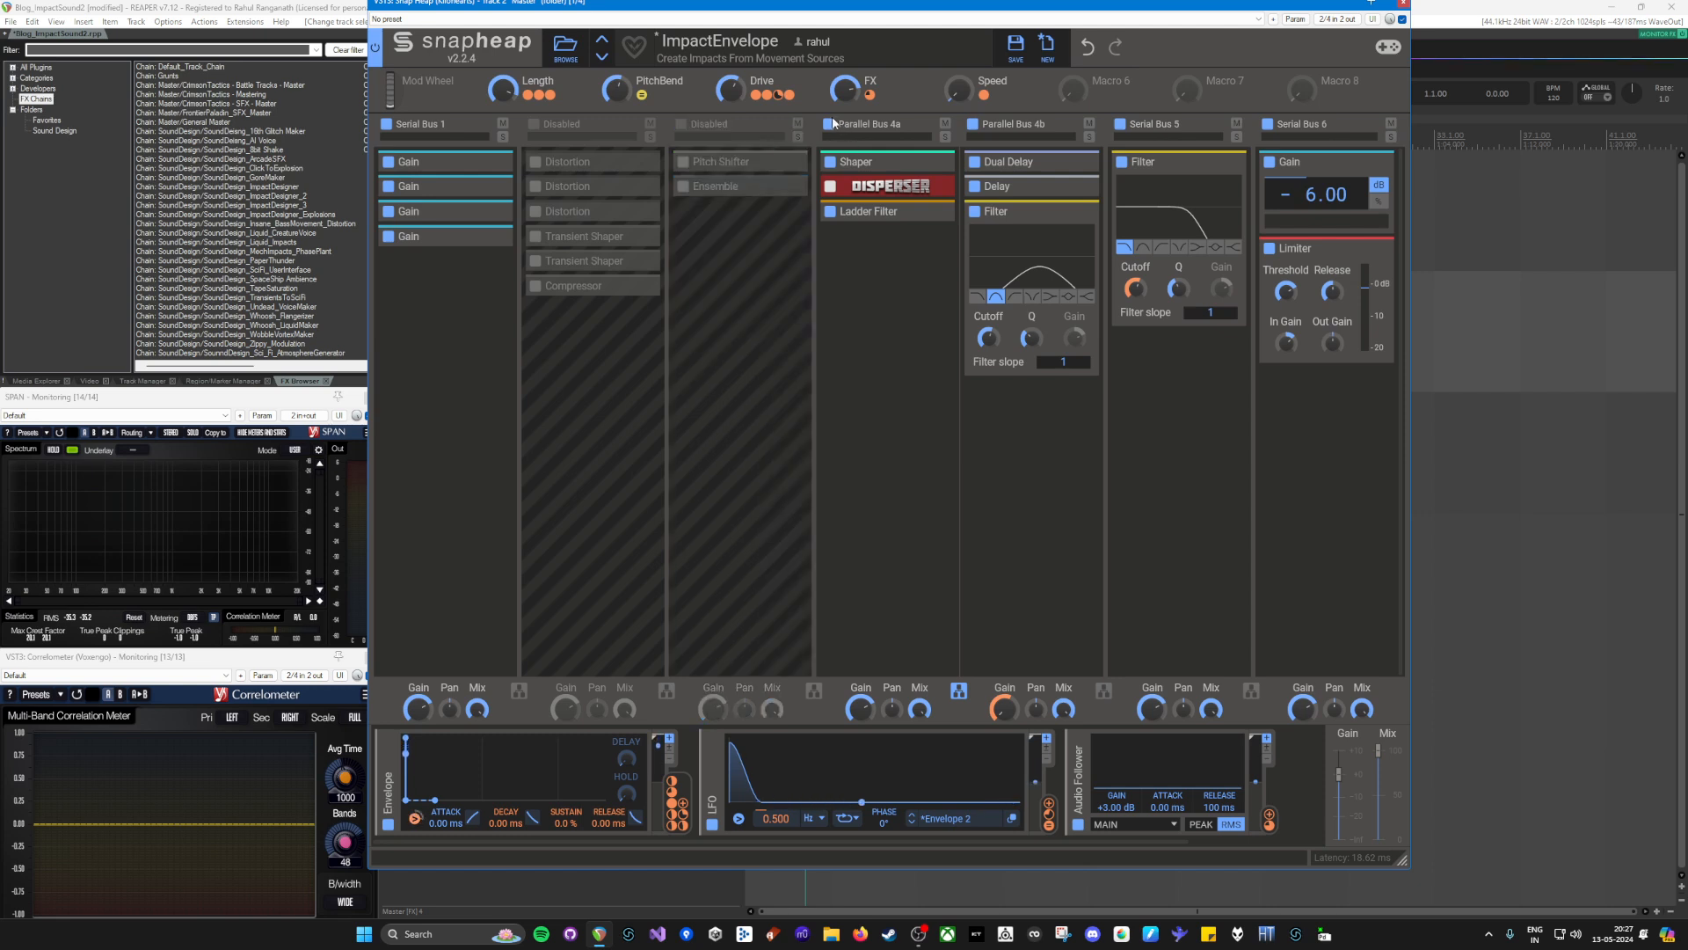
left_click(831, 124)
left_click(974, 124)
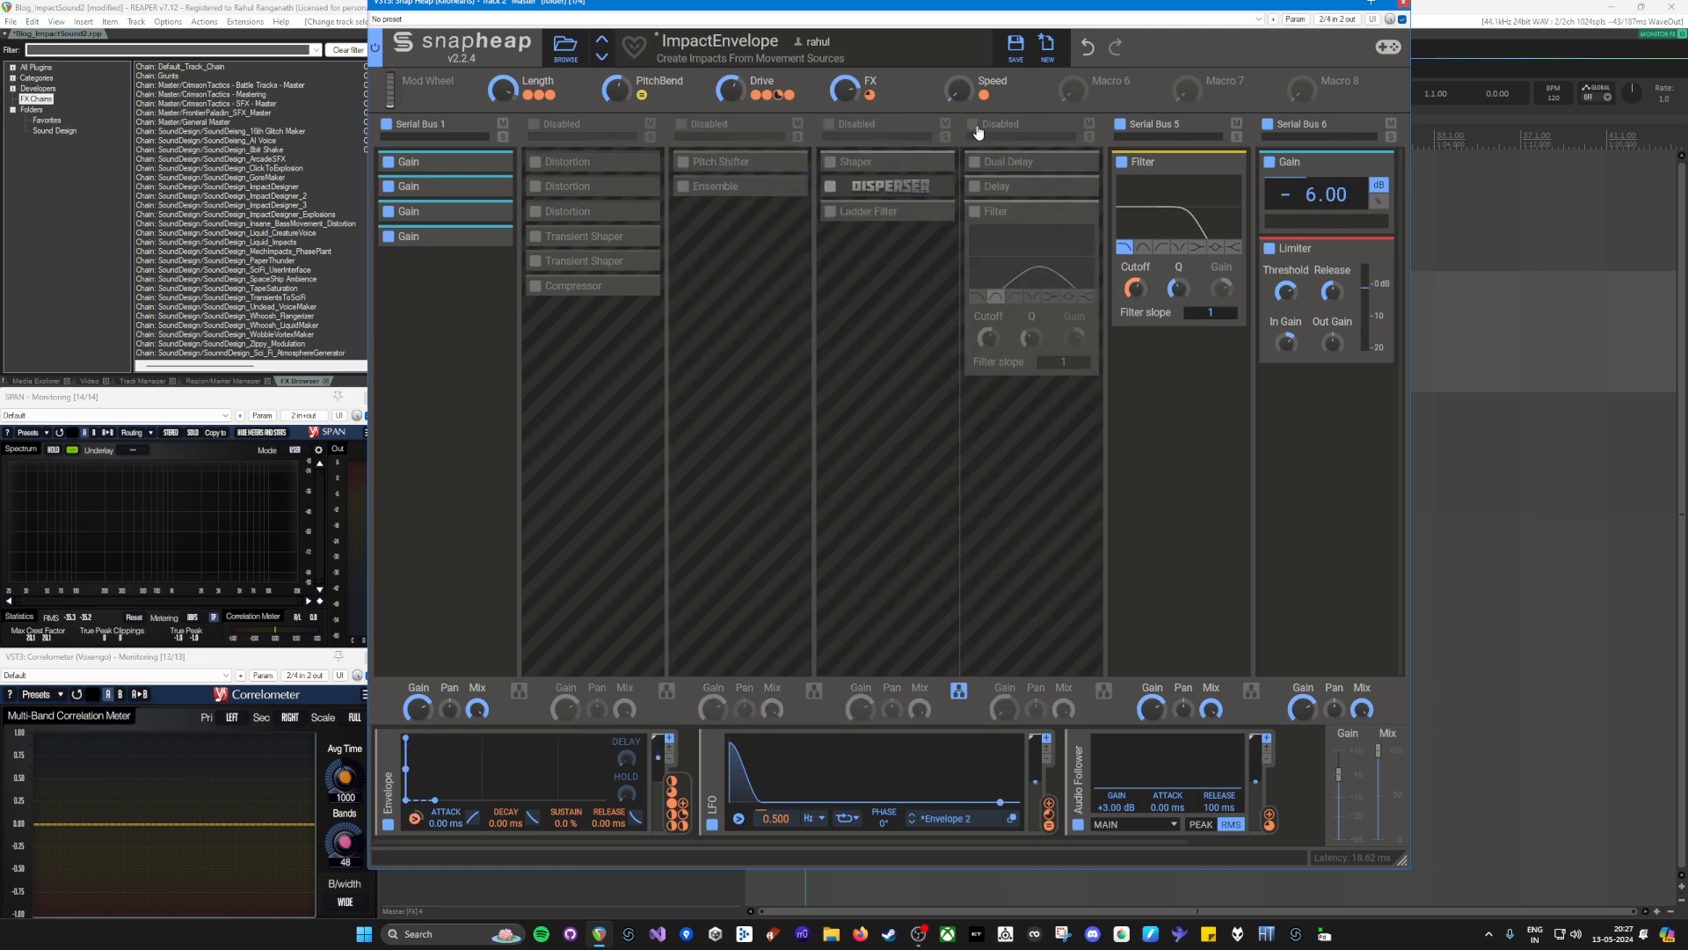
left_click(1120, 124)
left_click(1268, 124)
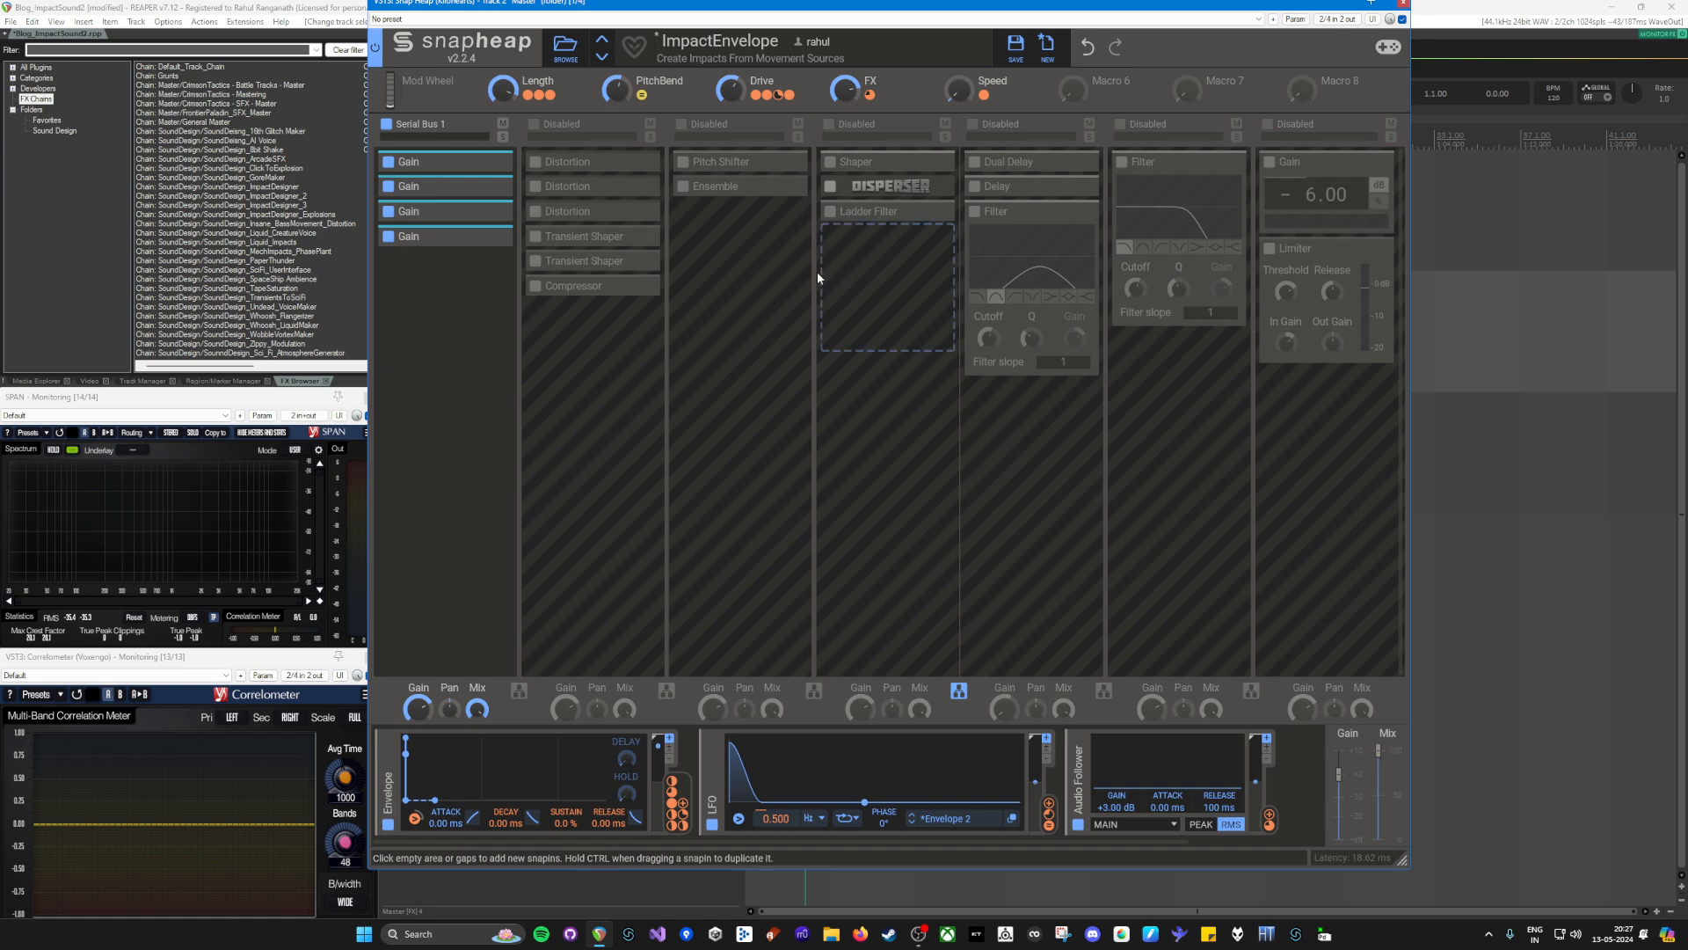
Step: Split off the end section of the Air track's audio item and move it to empty timeline space
left_click_drag(789, 6, 1162, 525)
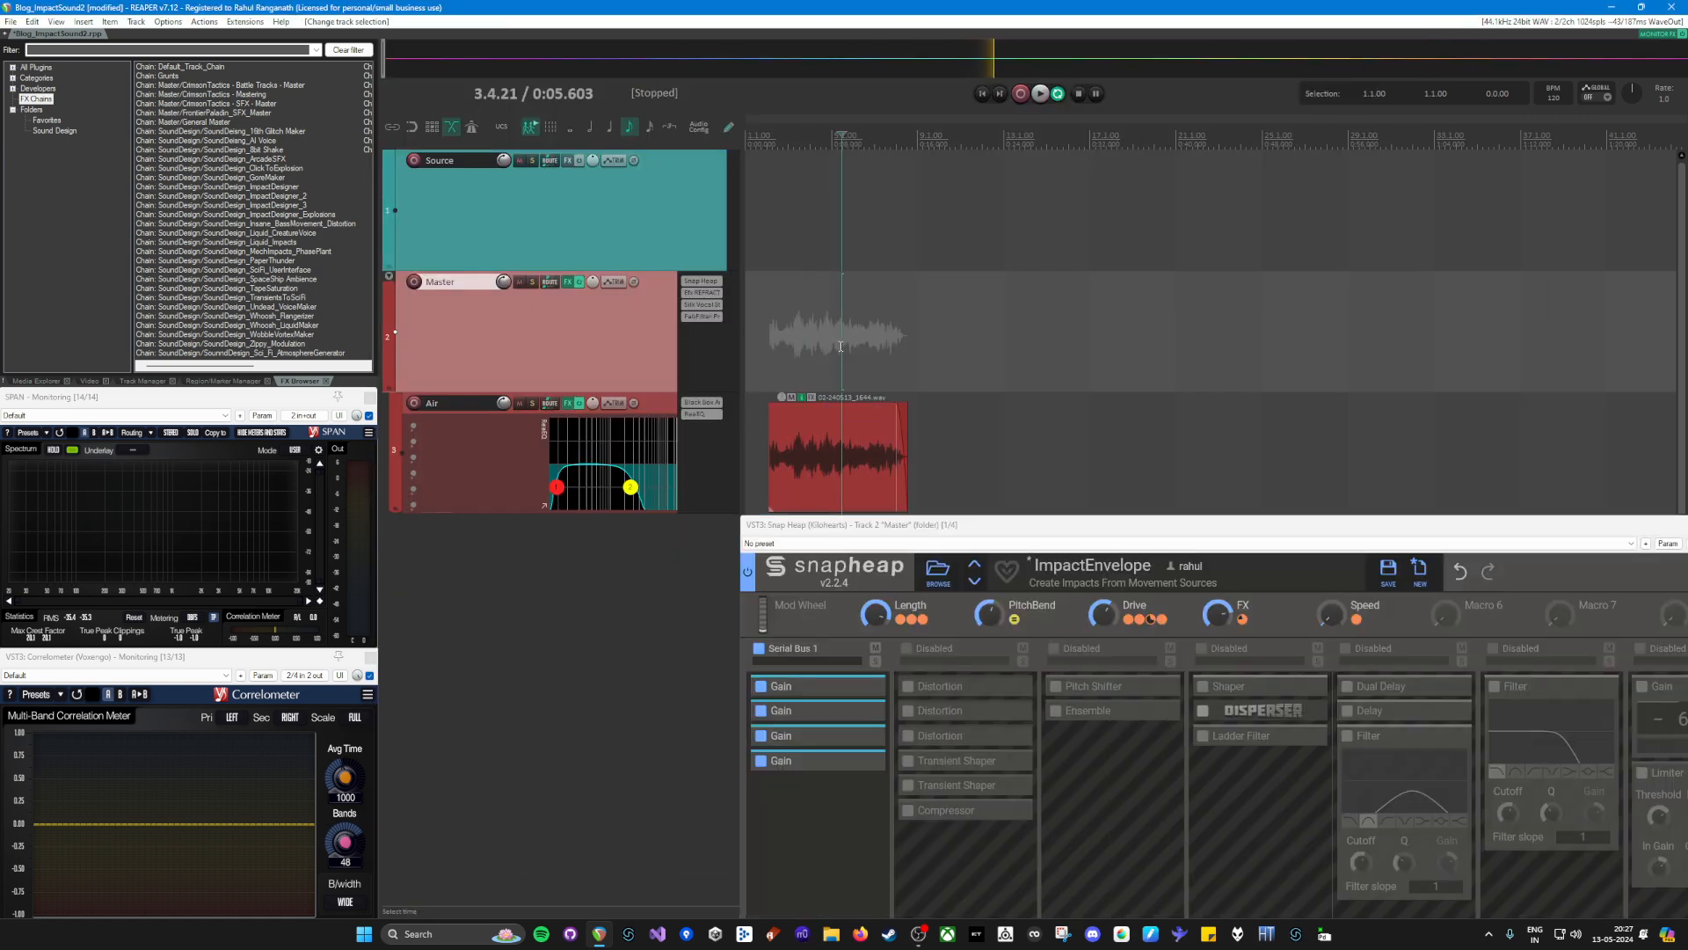
left_click(875, 455)
key("s")
left_click_drag(890, 459, 1041, 424)
left_click(1040, 430)
scroll(1073, 444, "up", 6)
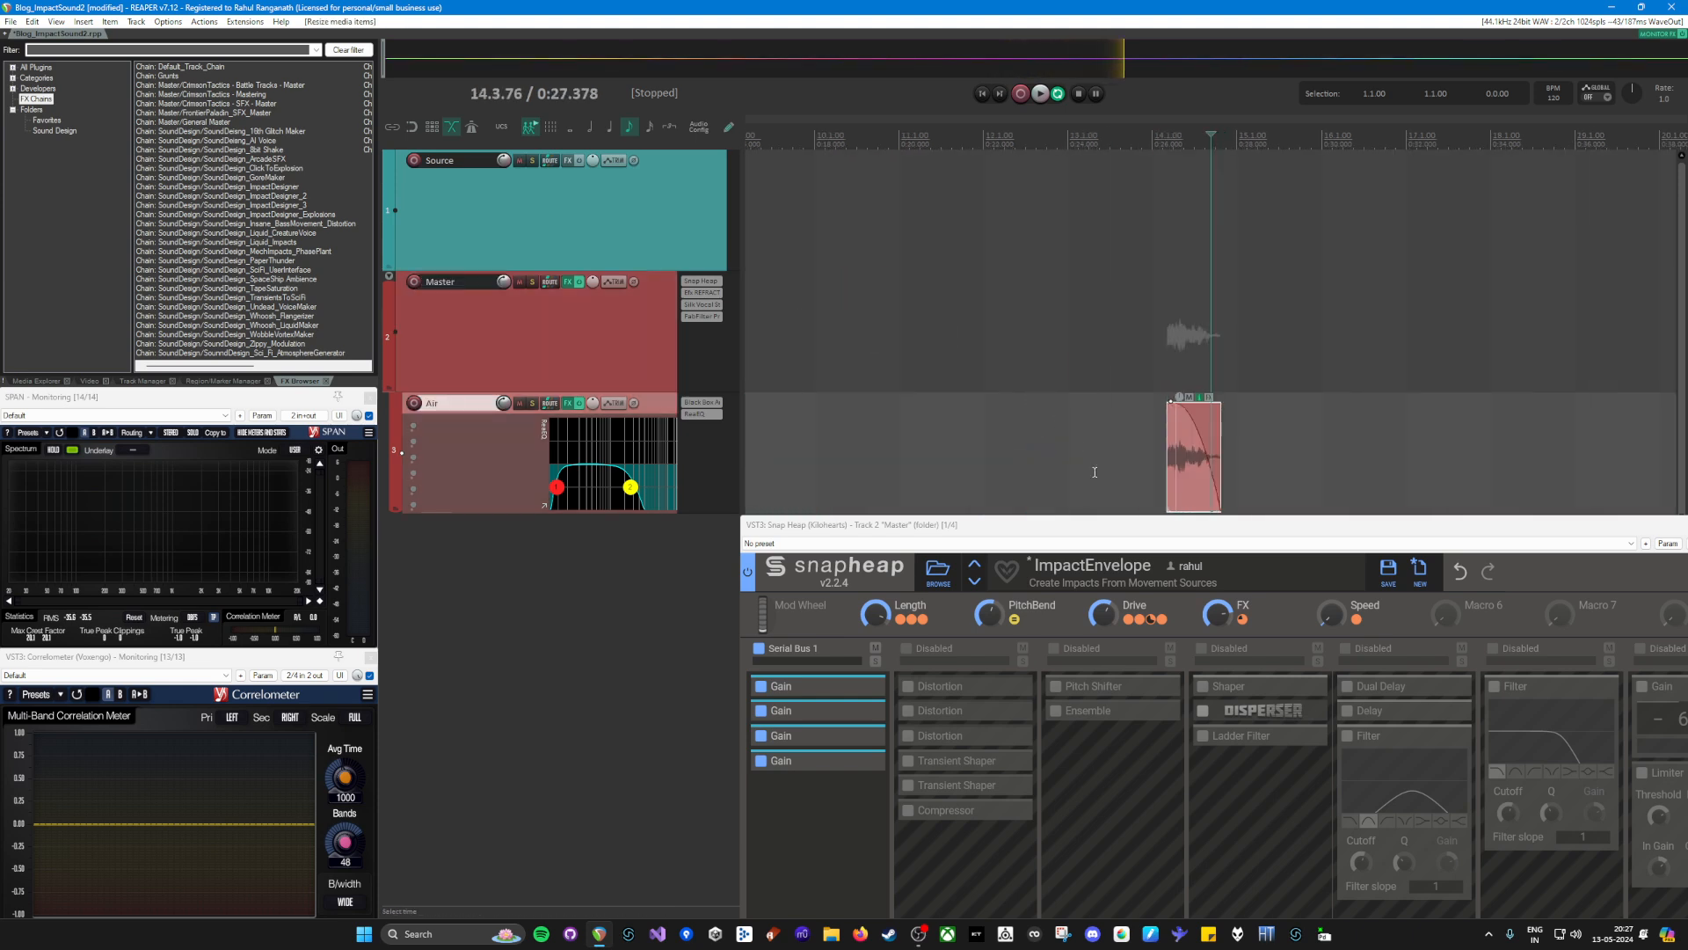
Step: Delete the detached end piece from the Air track
key("Delete")
scroll(880, 453, "down", 8)
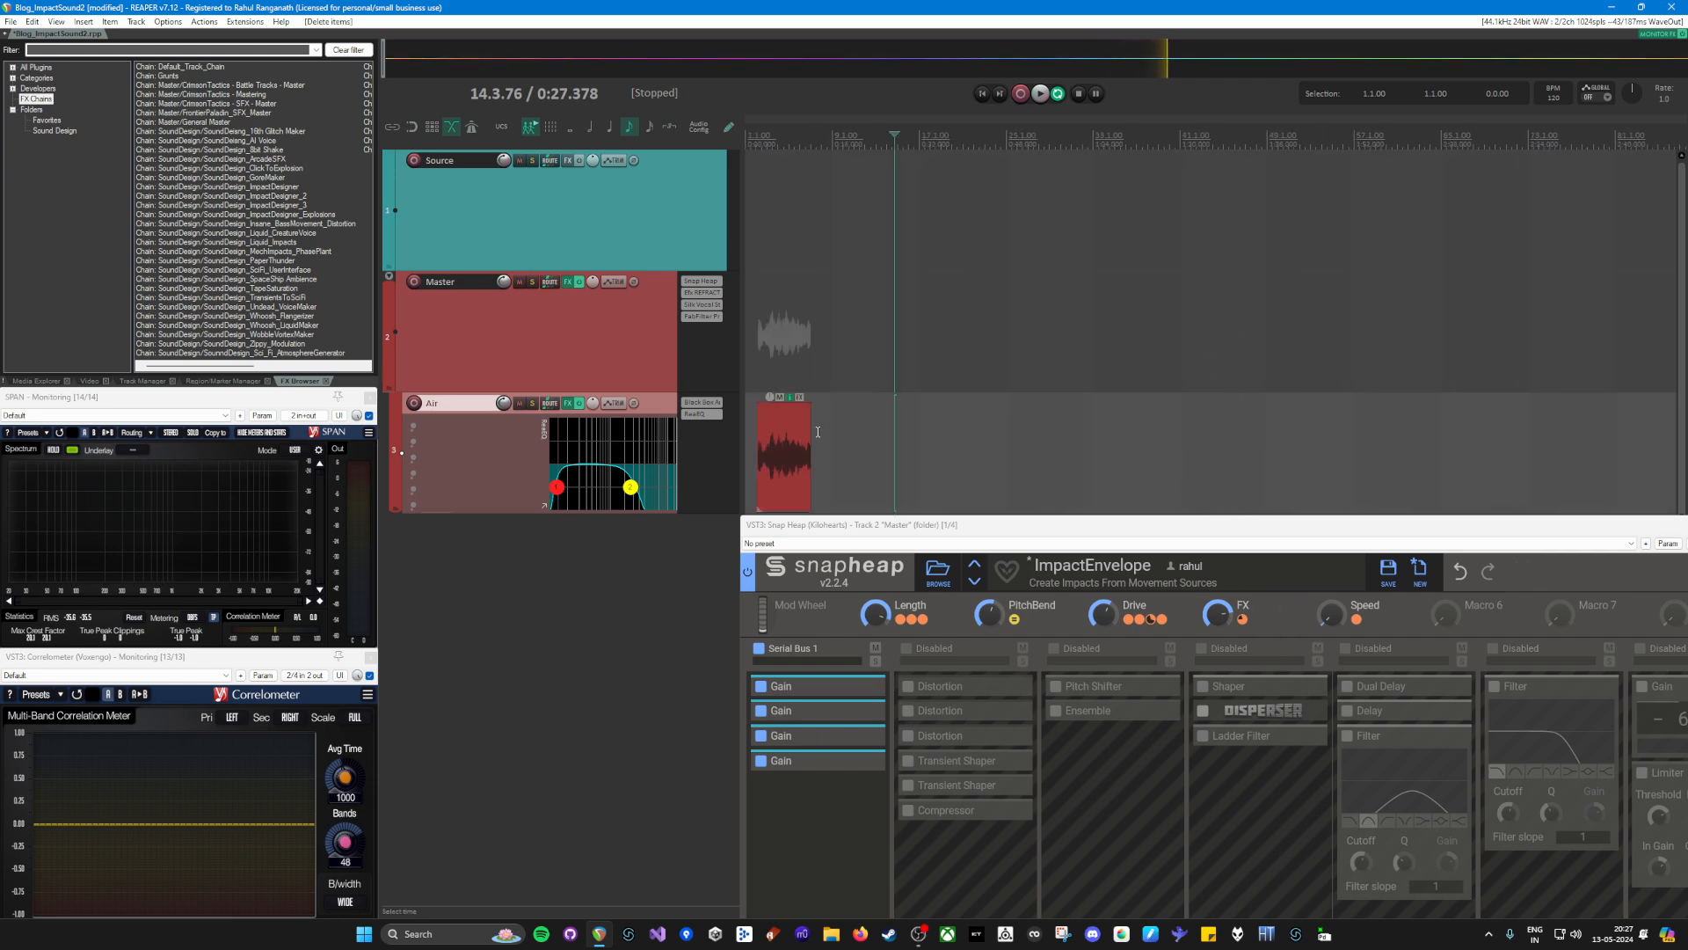
left_click_drag(810, 454, 833, 453)
key("ctrl+z")
Step: Expand the four Gain snapins in Serial Bus 1 to inspect their settings, and collapse them again
left_click_drag(906, 526, 537, 8)
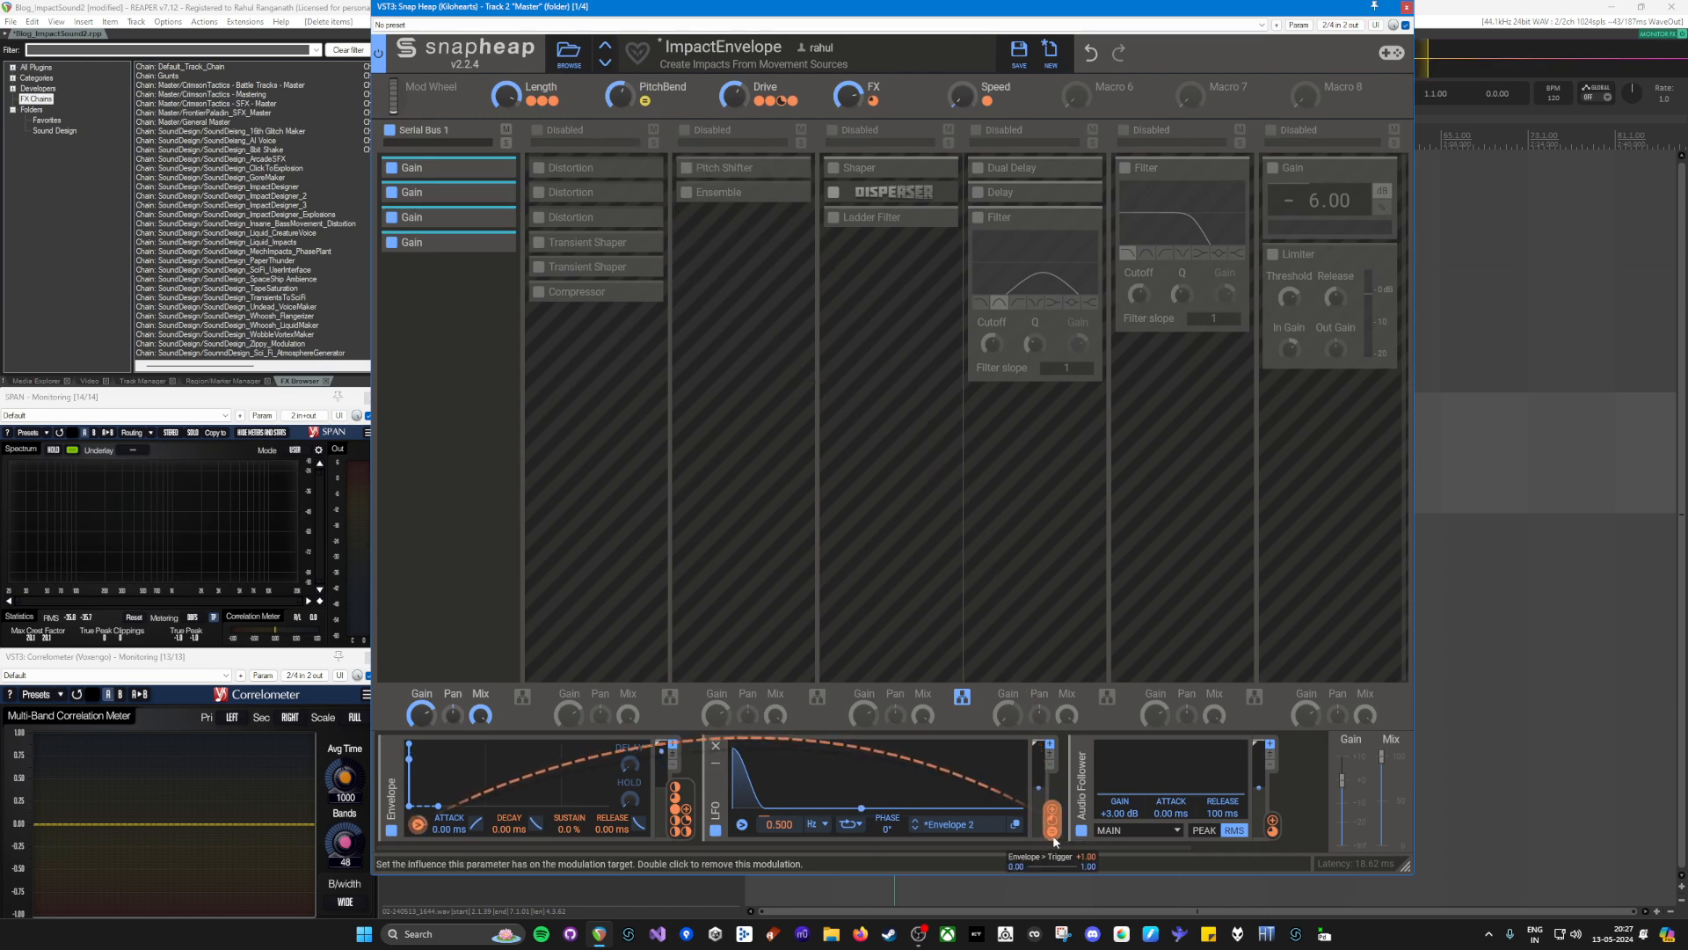
left_click(493, 169)
left_click(490, 255)
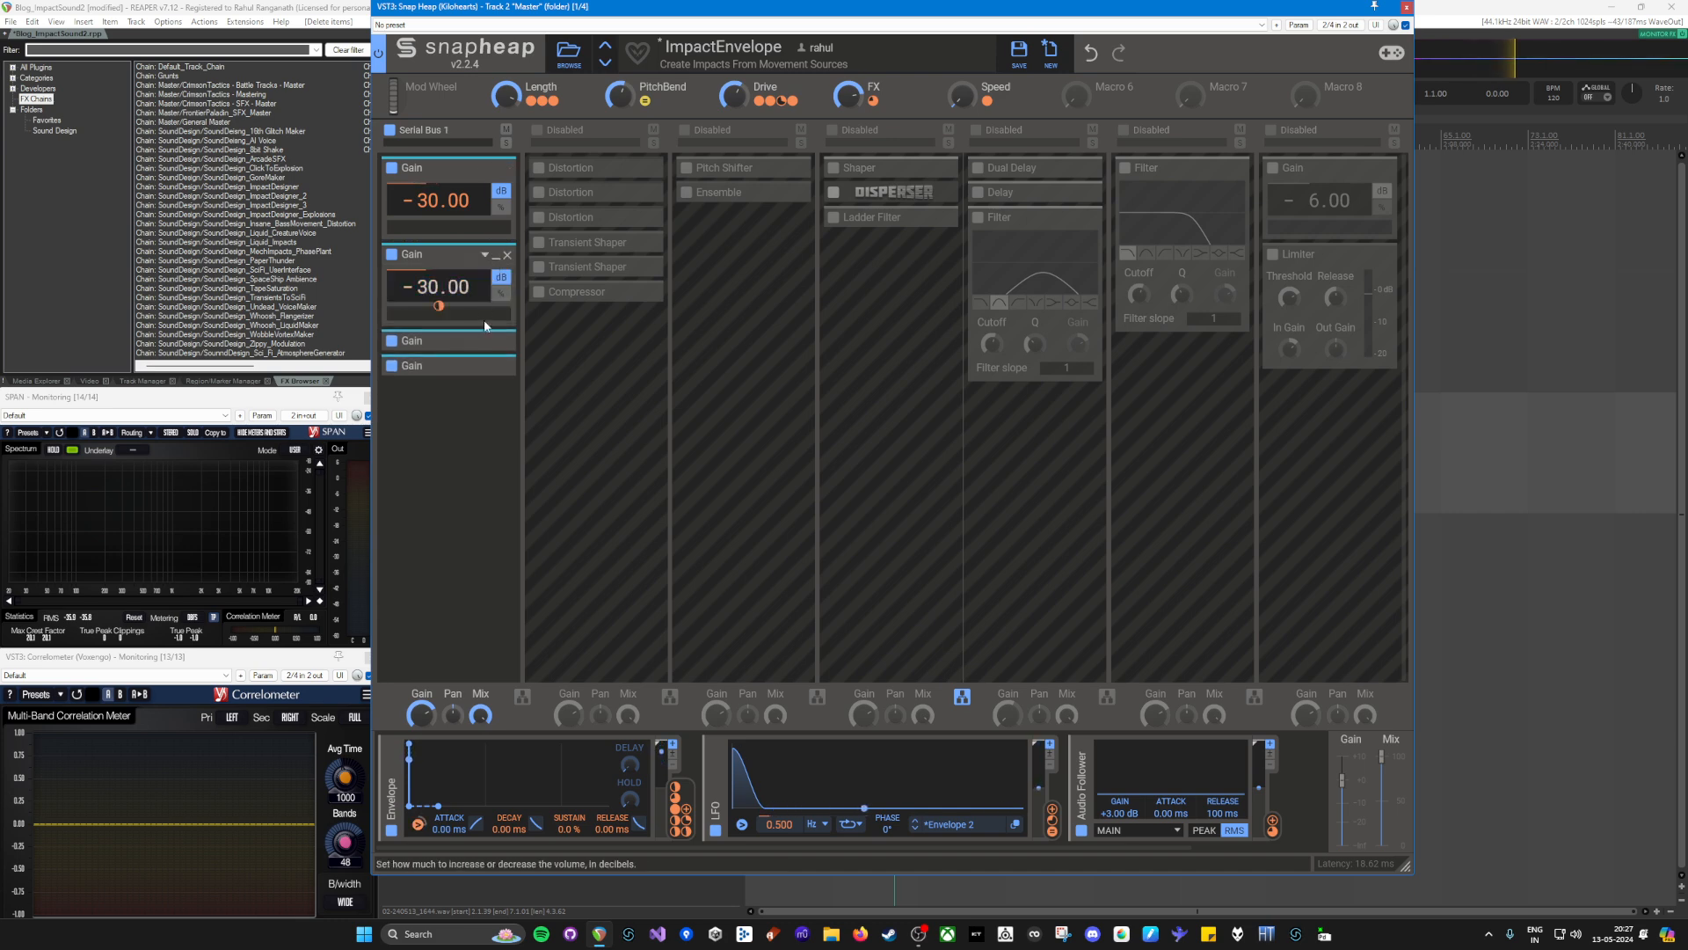
left_click(493, 340)
left_click(494, 425)
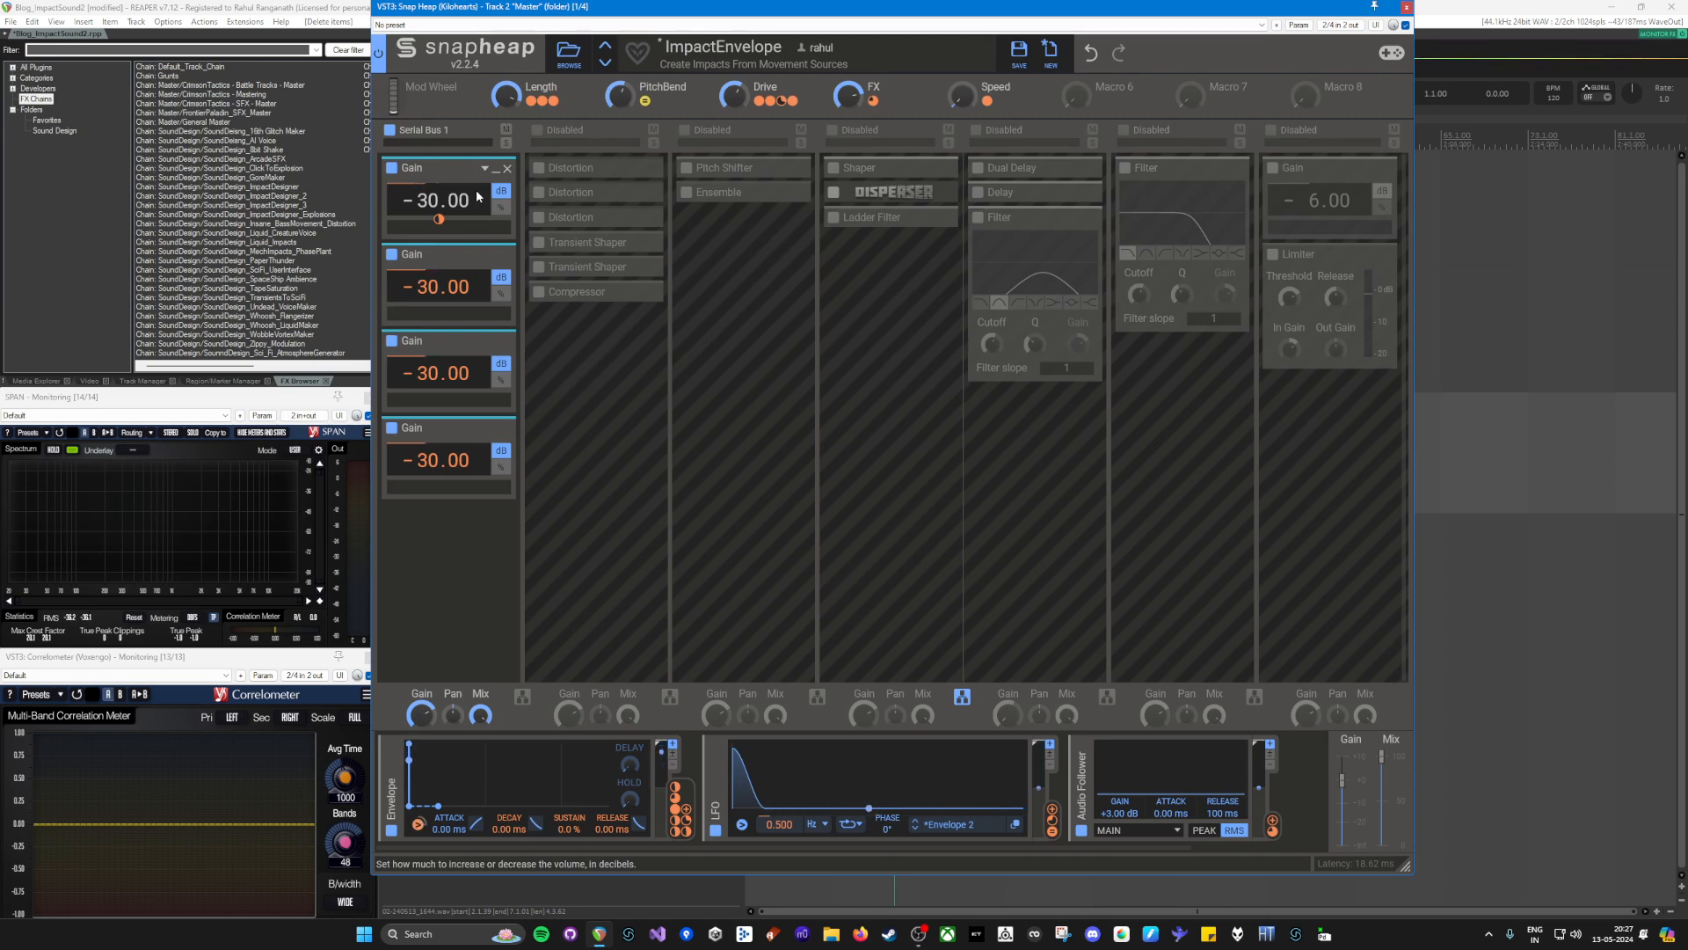
left_click(496, 168)
left_click(496, 192)
left_click(495, 217)
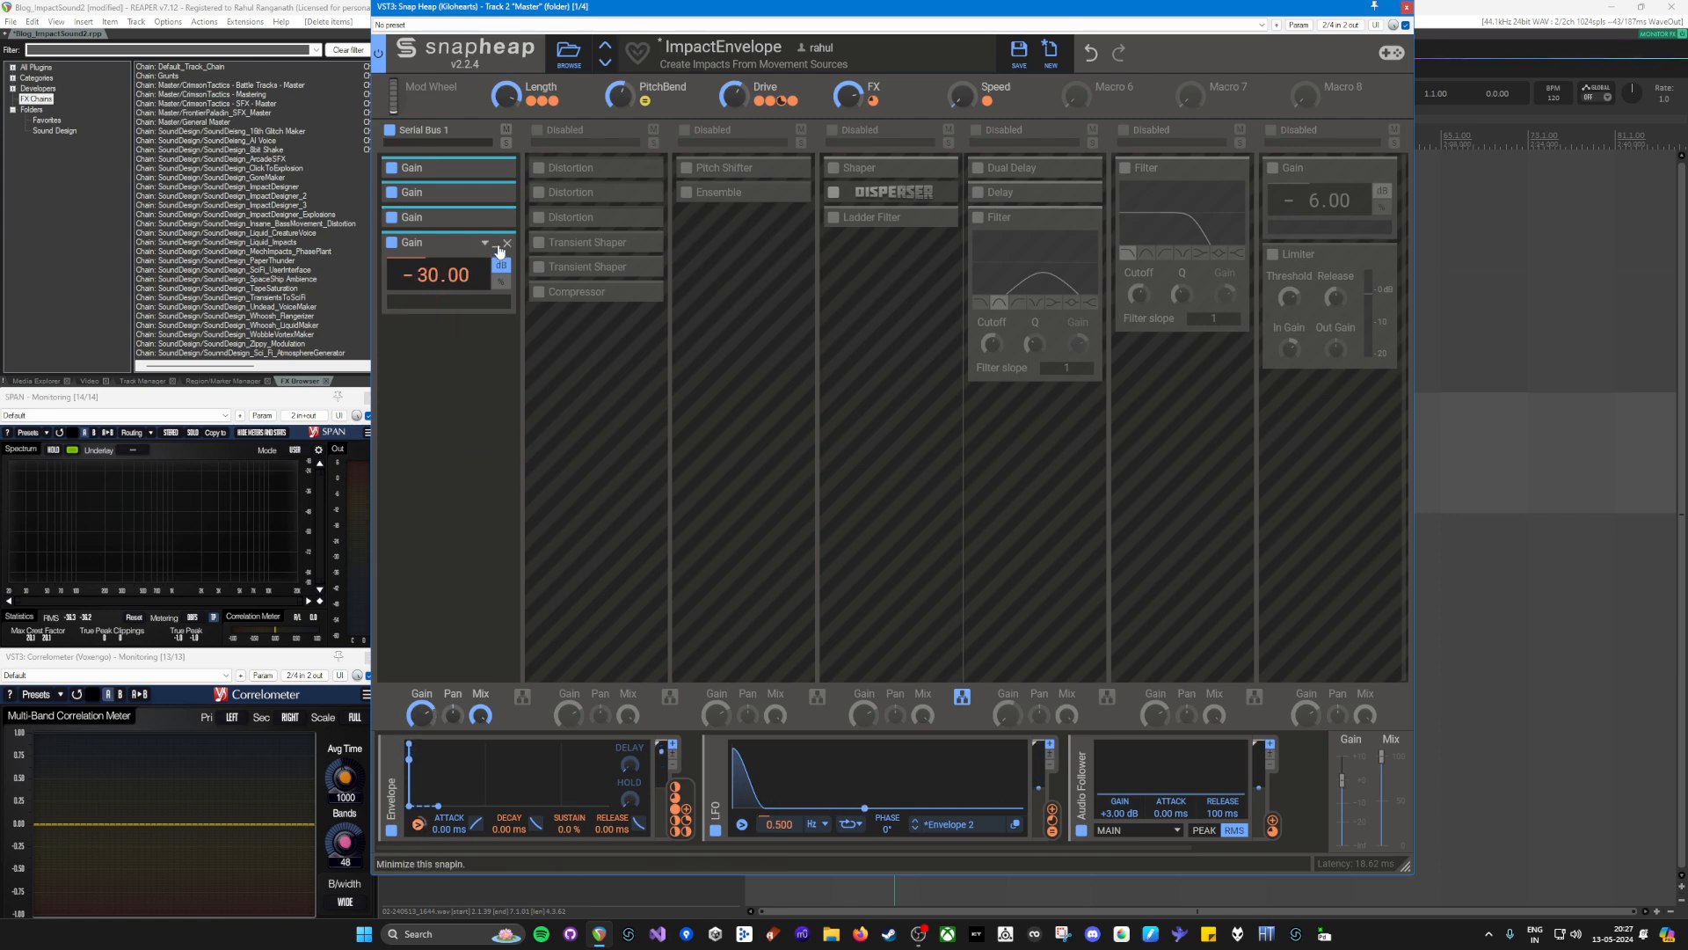
left_click(497, 243)
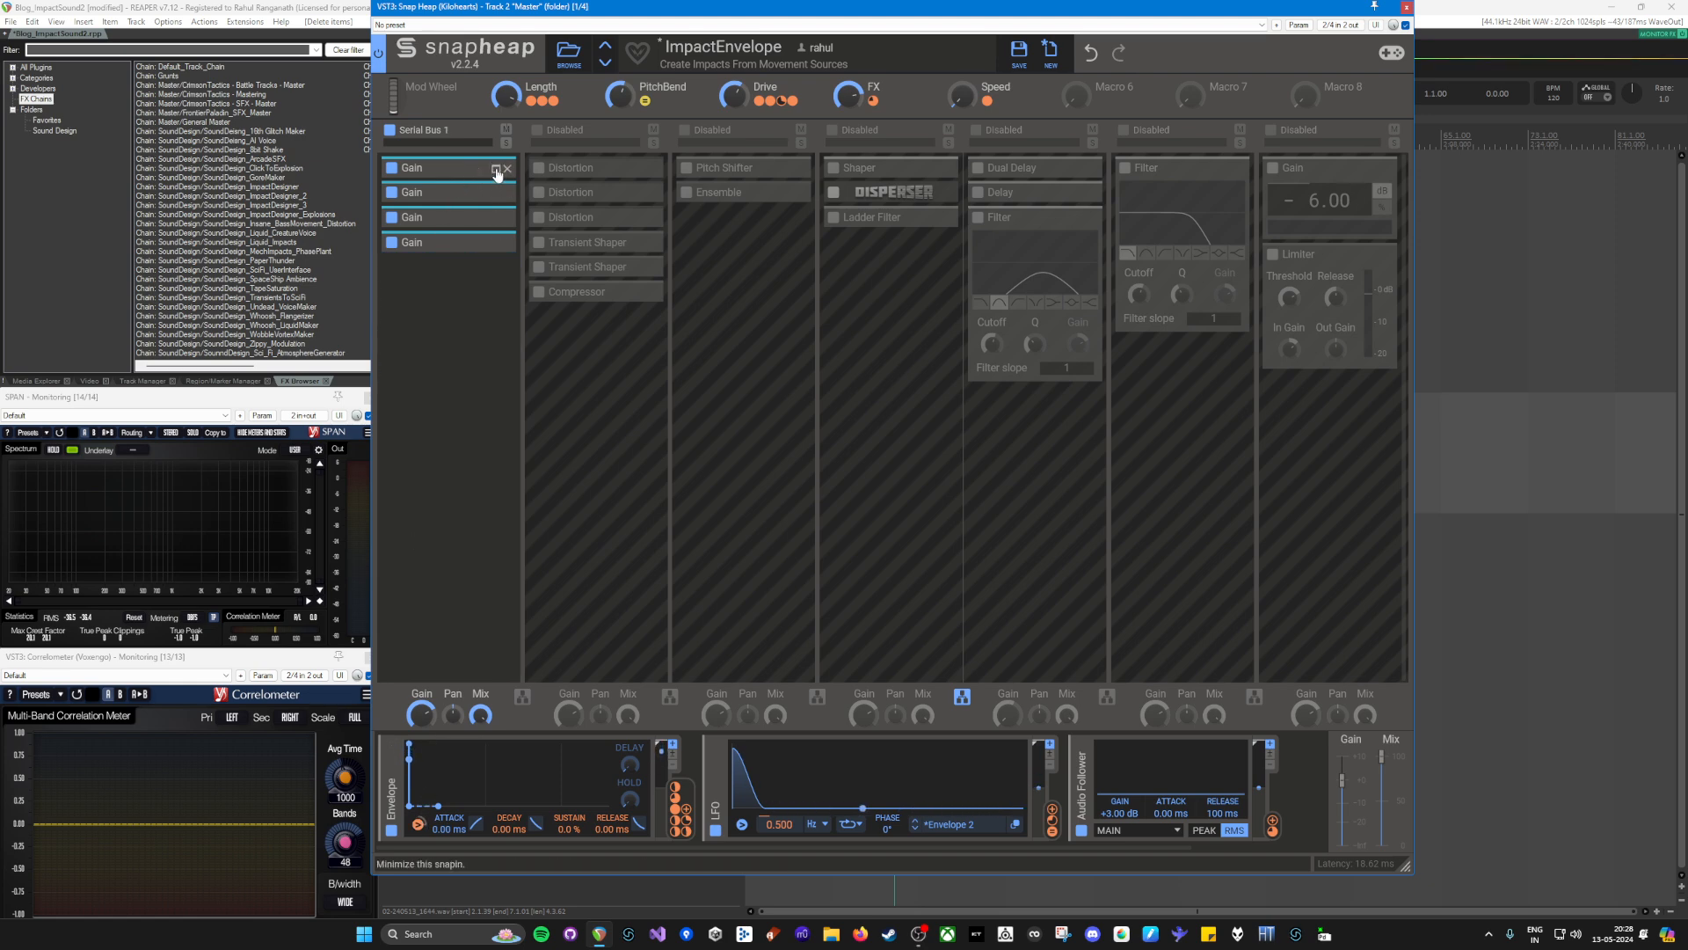
Step: Expand the first Gain snapin and set the LFO rate to about 0.5 Hz
left_click(496, 170)
mouse_move(676, 794)
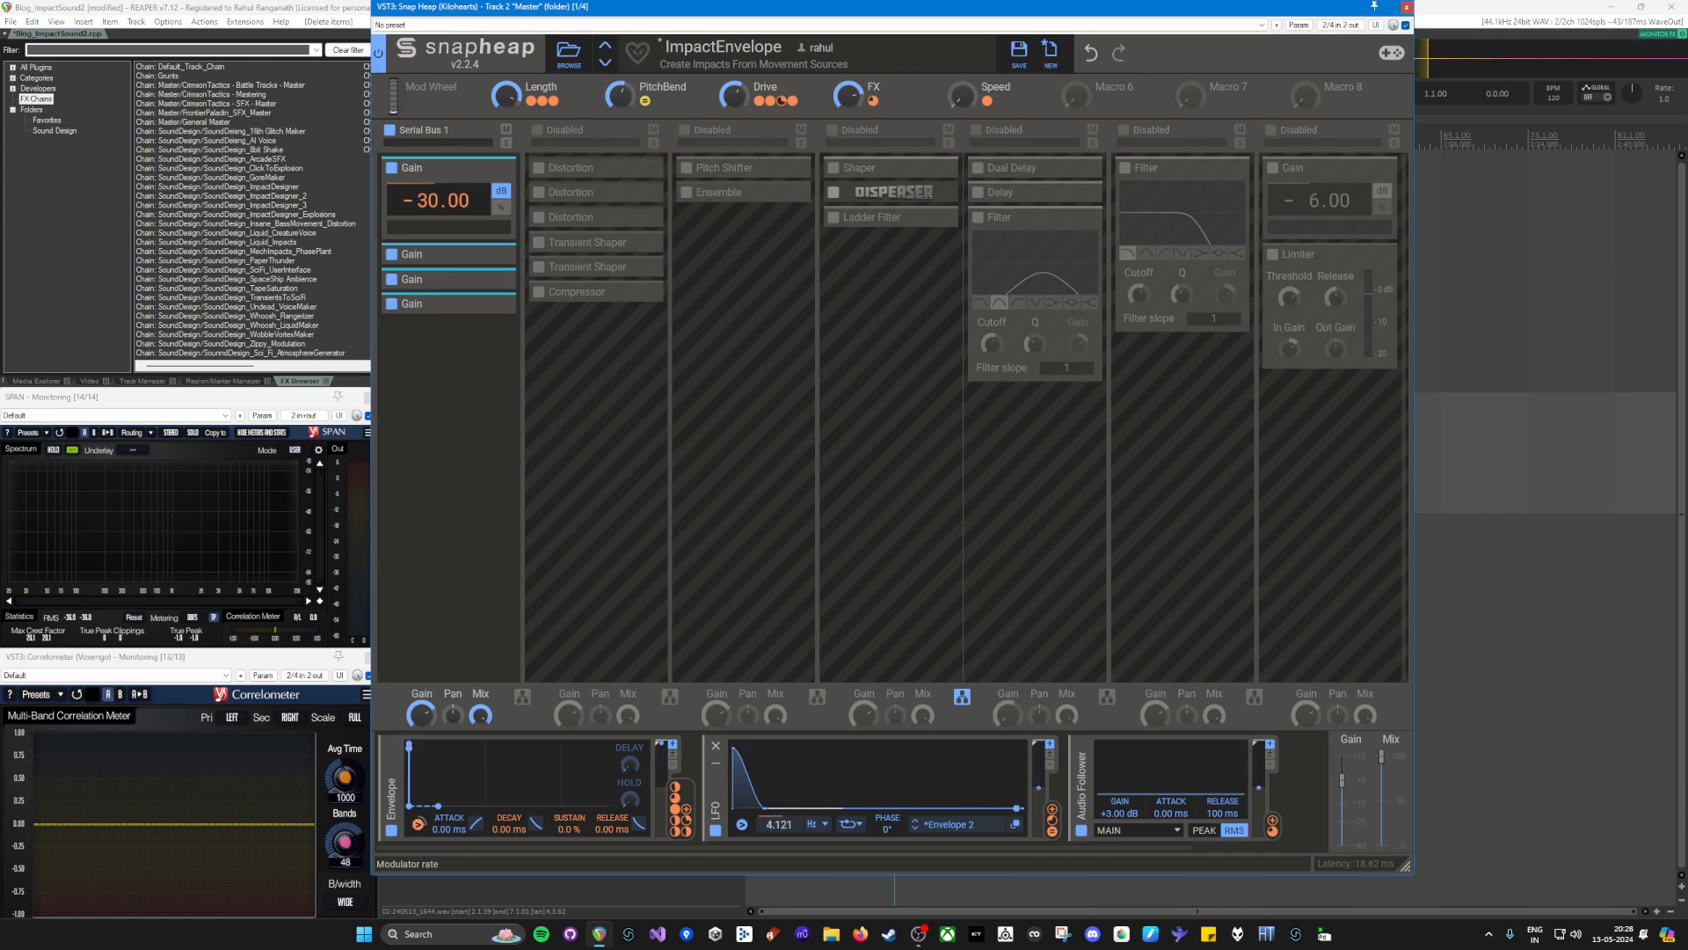
left_click_drag(779, 824, 779, 883)
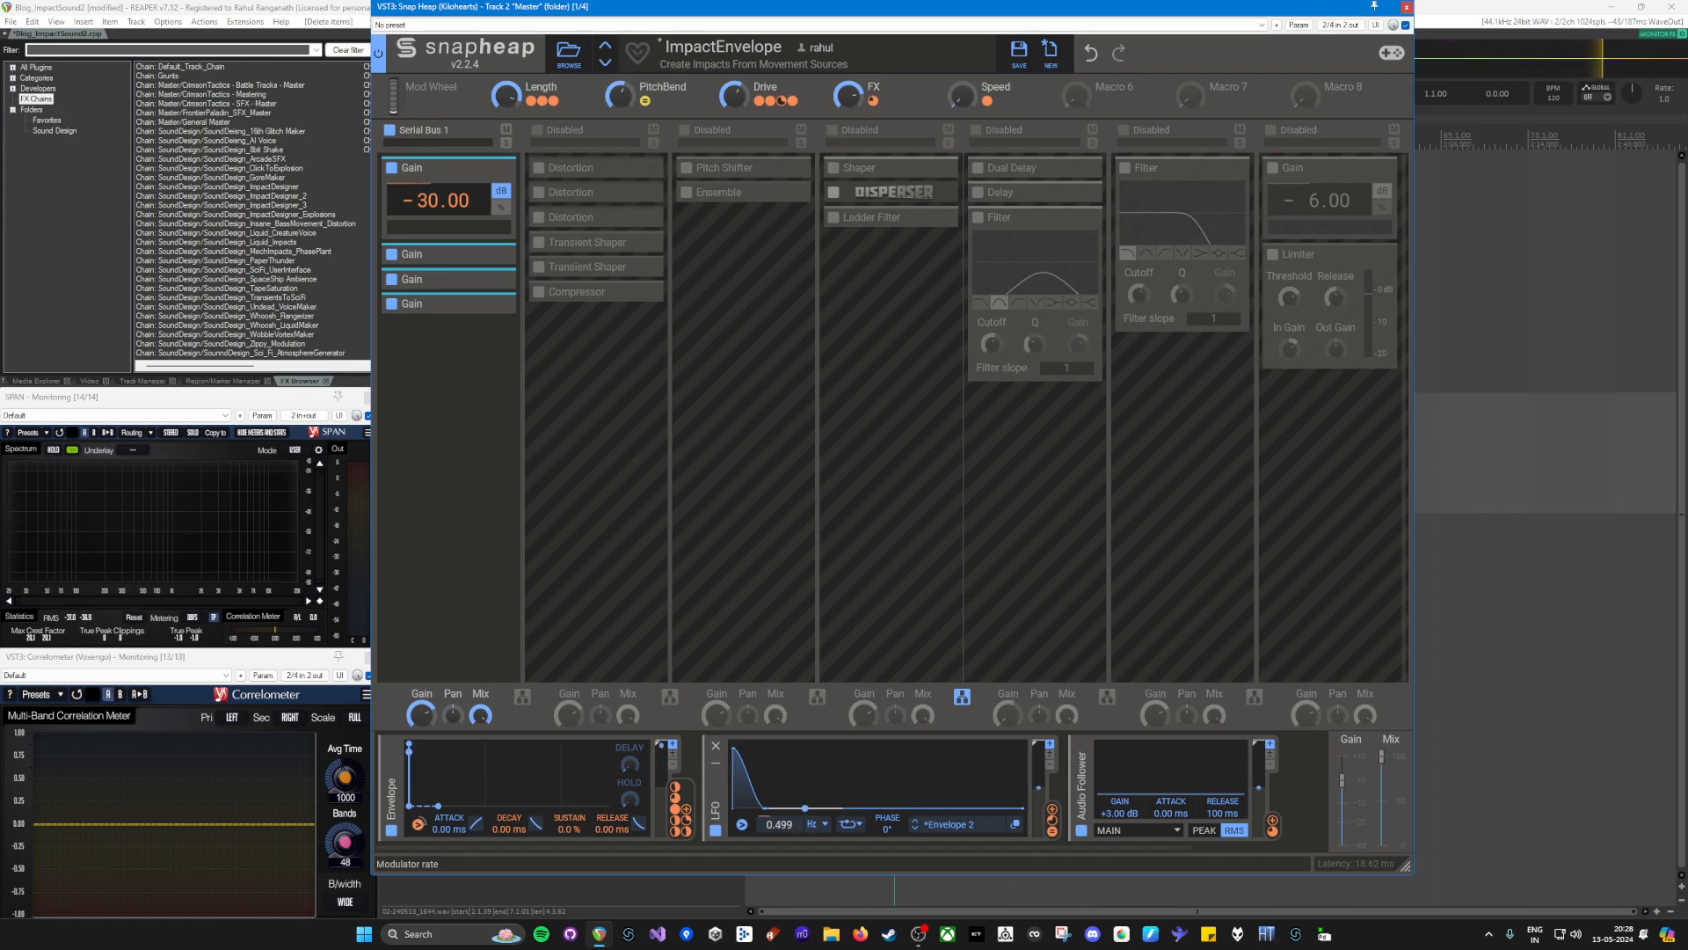
Step: Bypass all effects on the Air and Master tracks except Snap Heap, and place the edit cursor near the item's start
left_click_drag(775, 8, 792, 543)
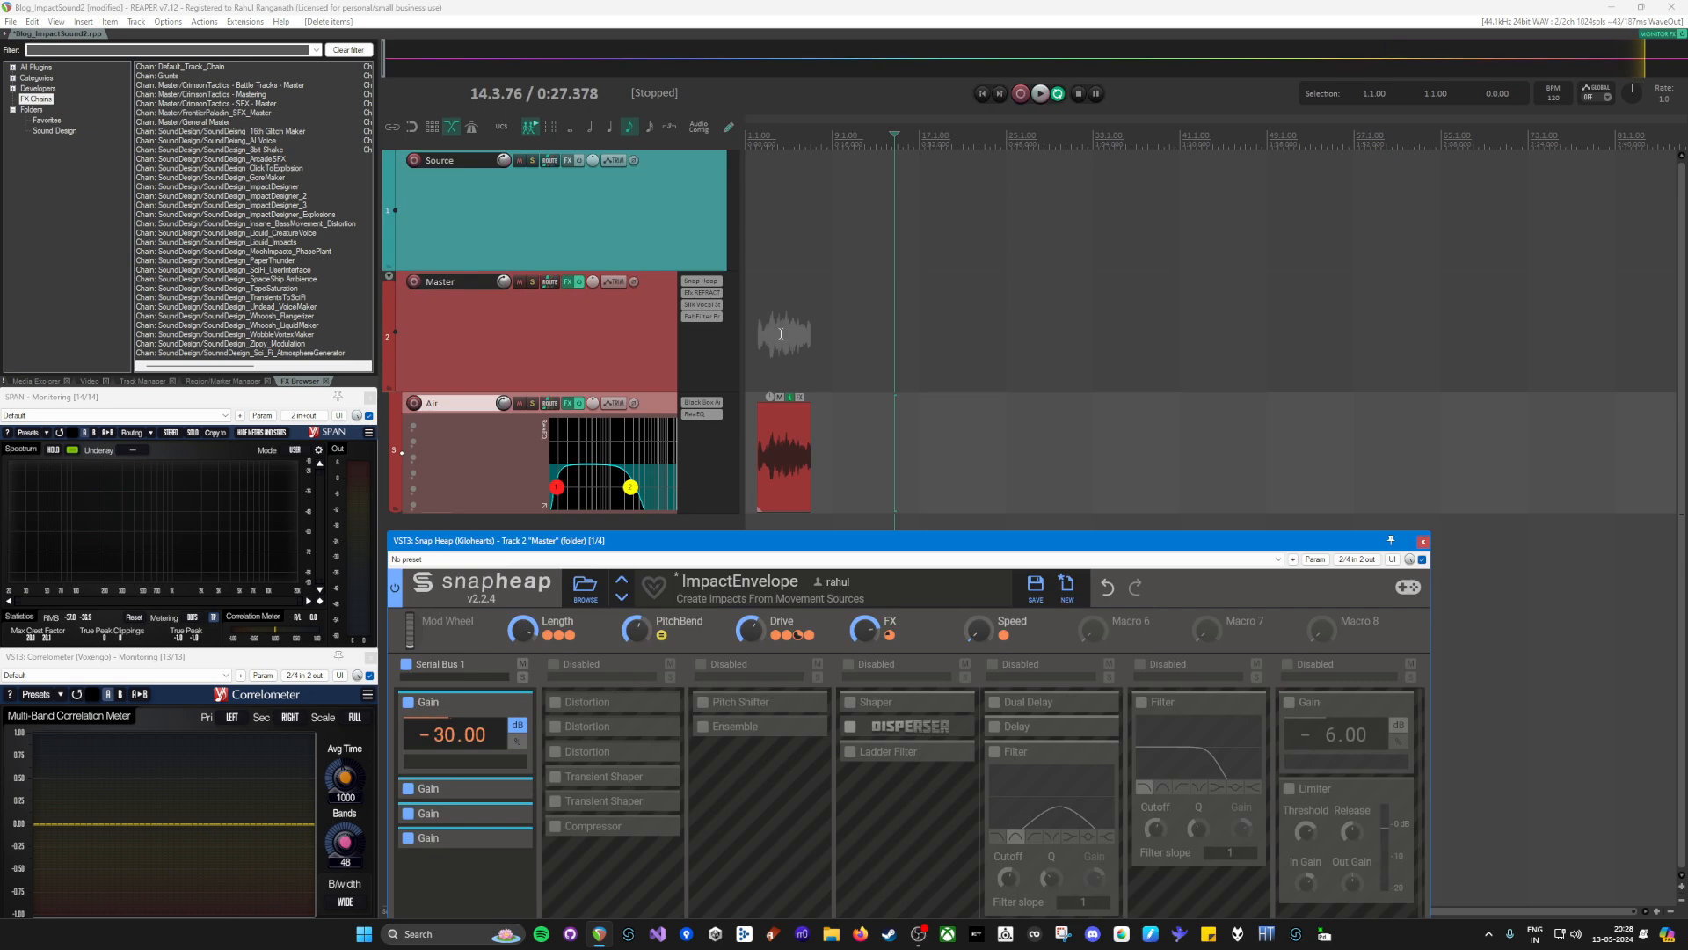
left_click(782, 365)
scroll(1036, 445, "up", 10)
left_click(938, 345)
scroll(938, 347, "down", 2)
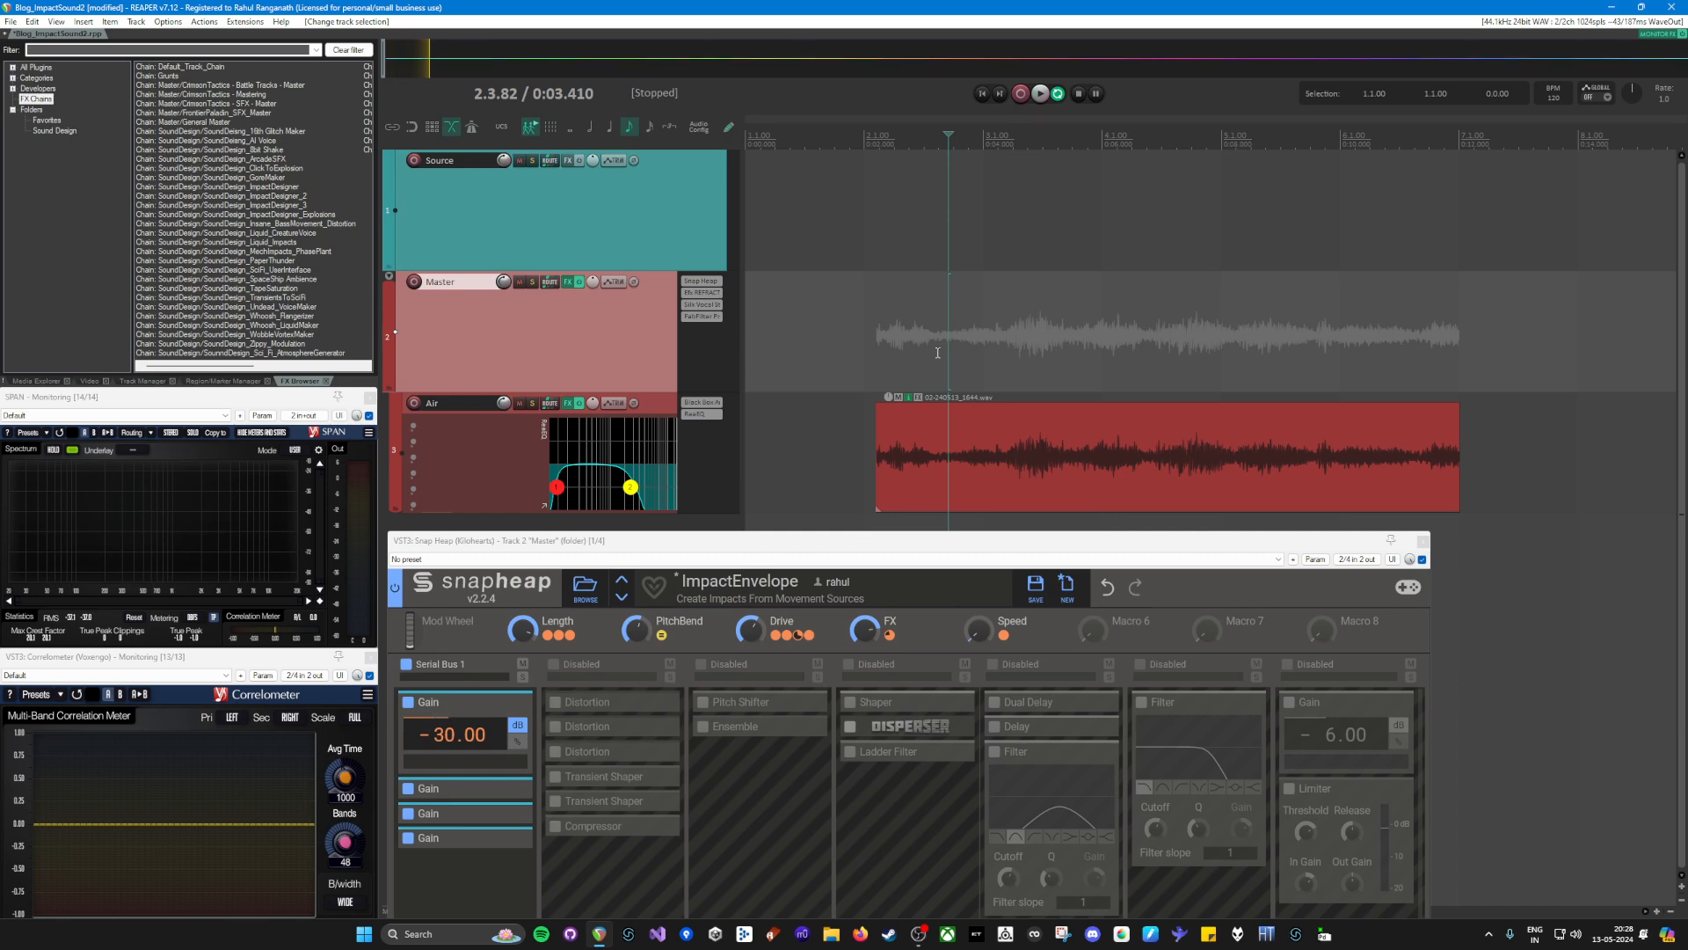
left_click(702, 414, "shift")
left_click(702, 402, "shift")
left_click(708, 318, "shift")
left_click(708, 305, "shift")
left_click(707, 293, "shift")
left_click(931, 359)
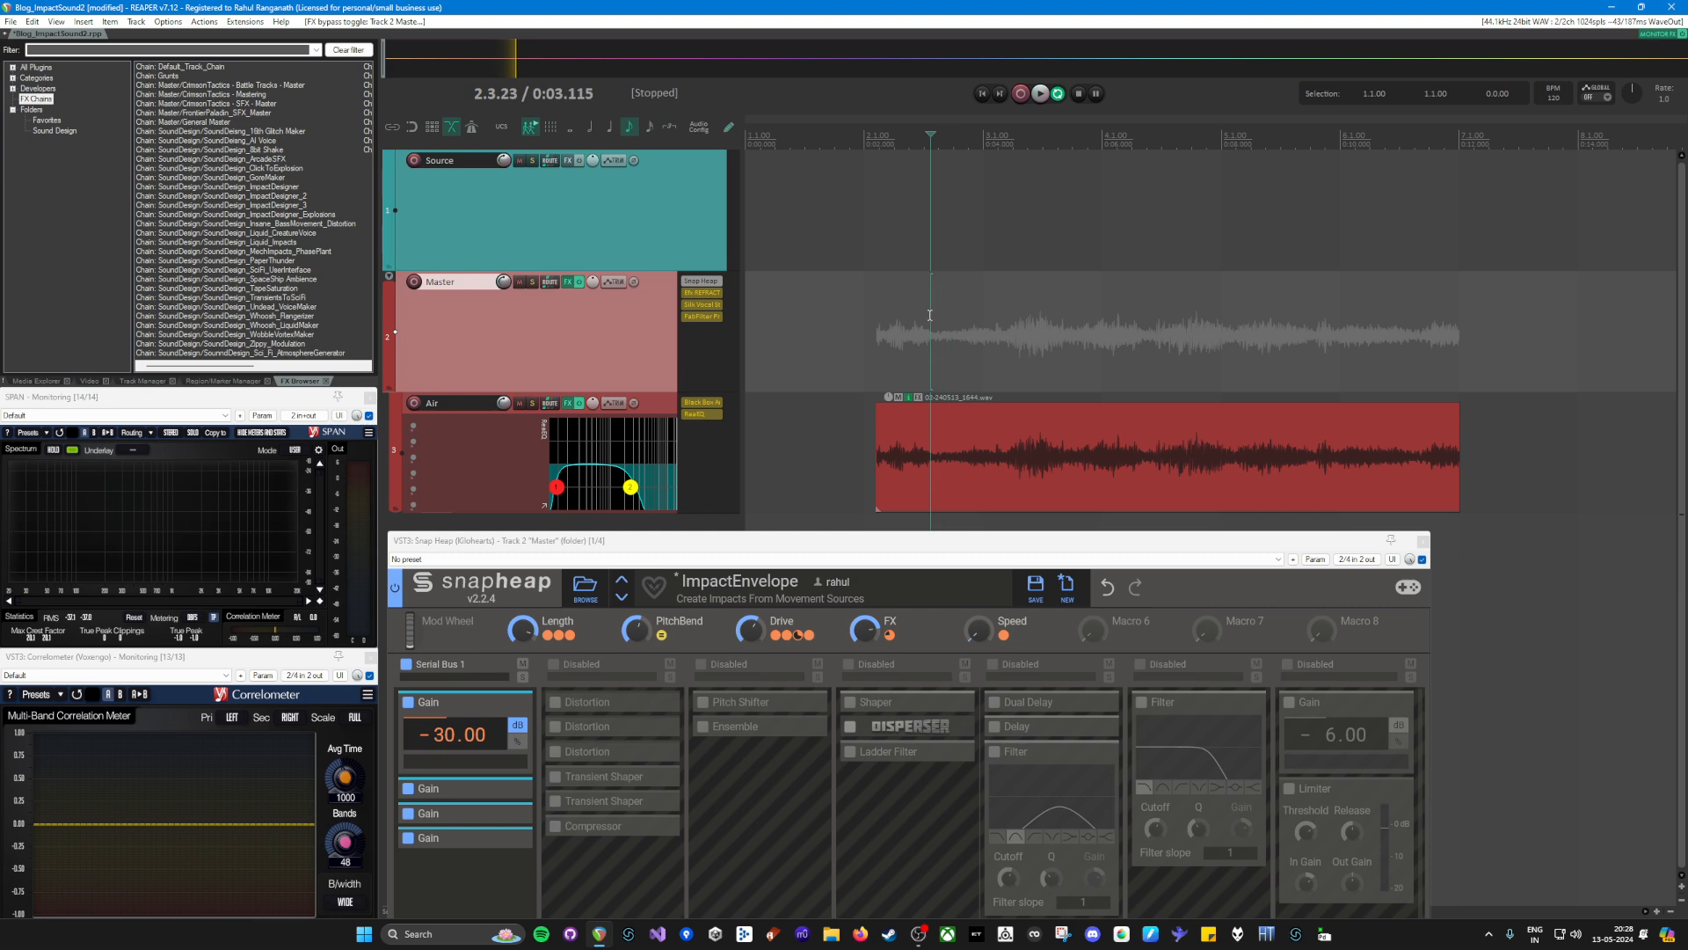
Step: Set the time selection to the Air track's audio item and audition it through Snap Heap
left_click(973, 462)
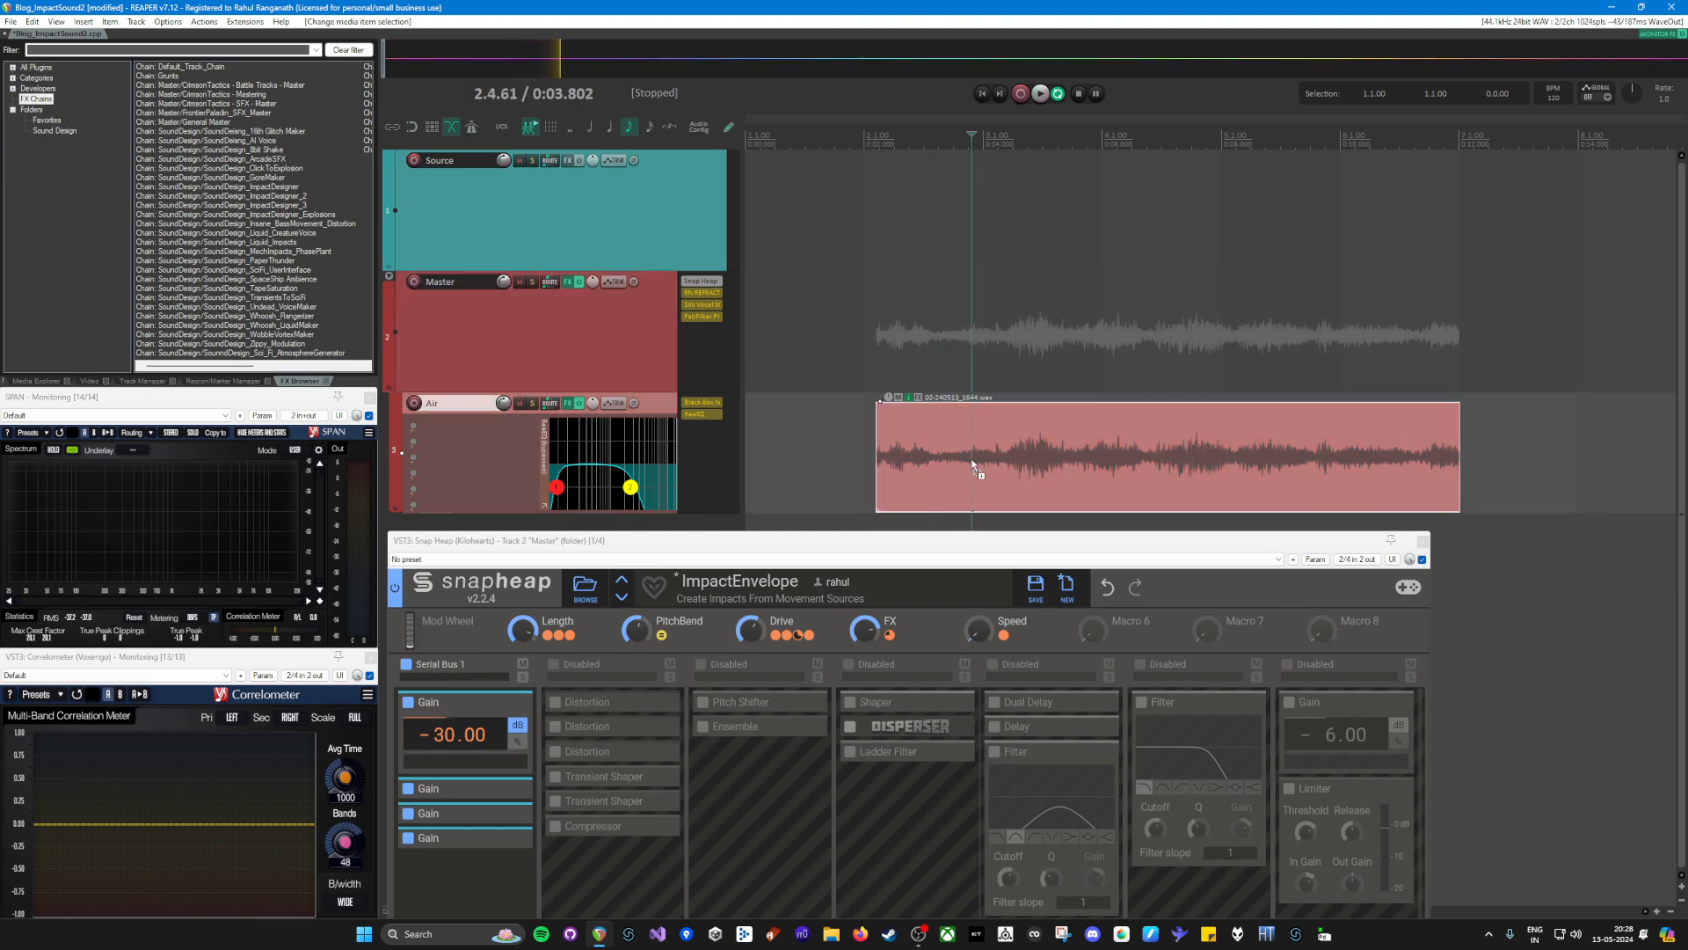
key("t")
key("space")
left_click_drag(961, 540, 777, 6)
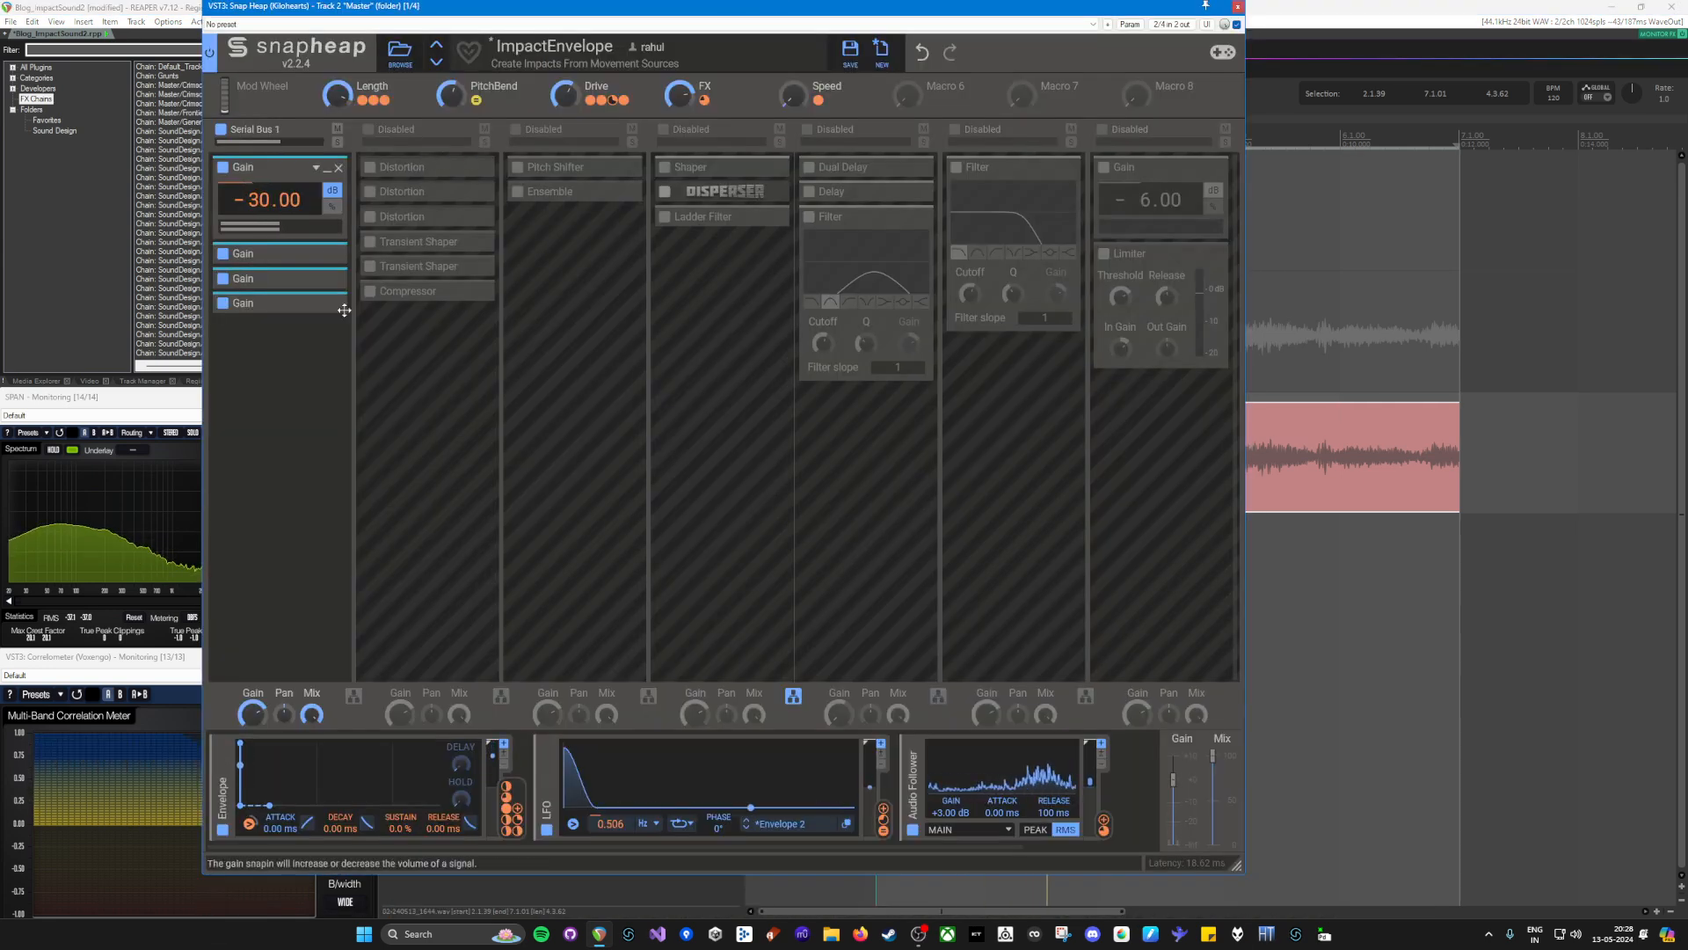
left_click_drag(862, 13, 831, 402)
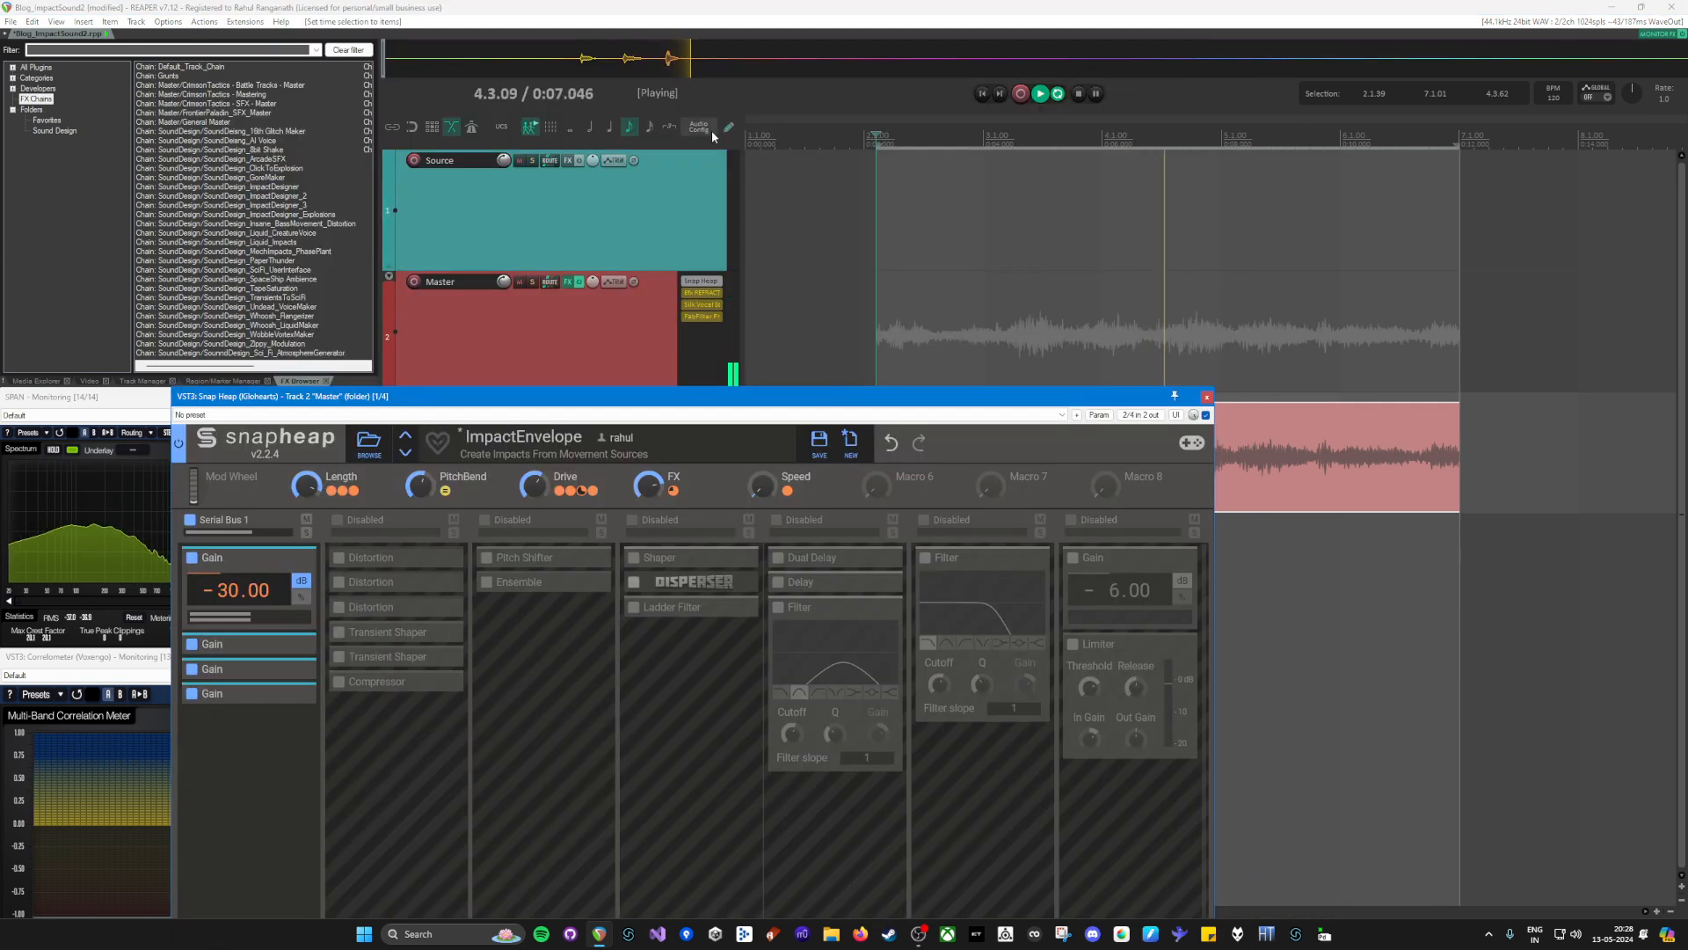
key("space")
Step: Lower Snap Heap's Length macro to 0% and audition the selection while raising the macro again
left_click_drag(611, 400, 1249, 68)
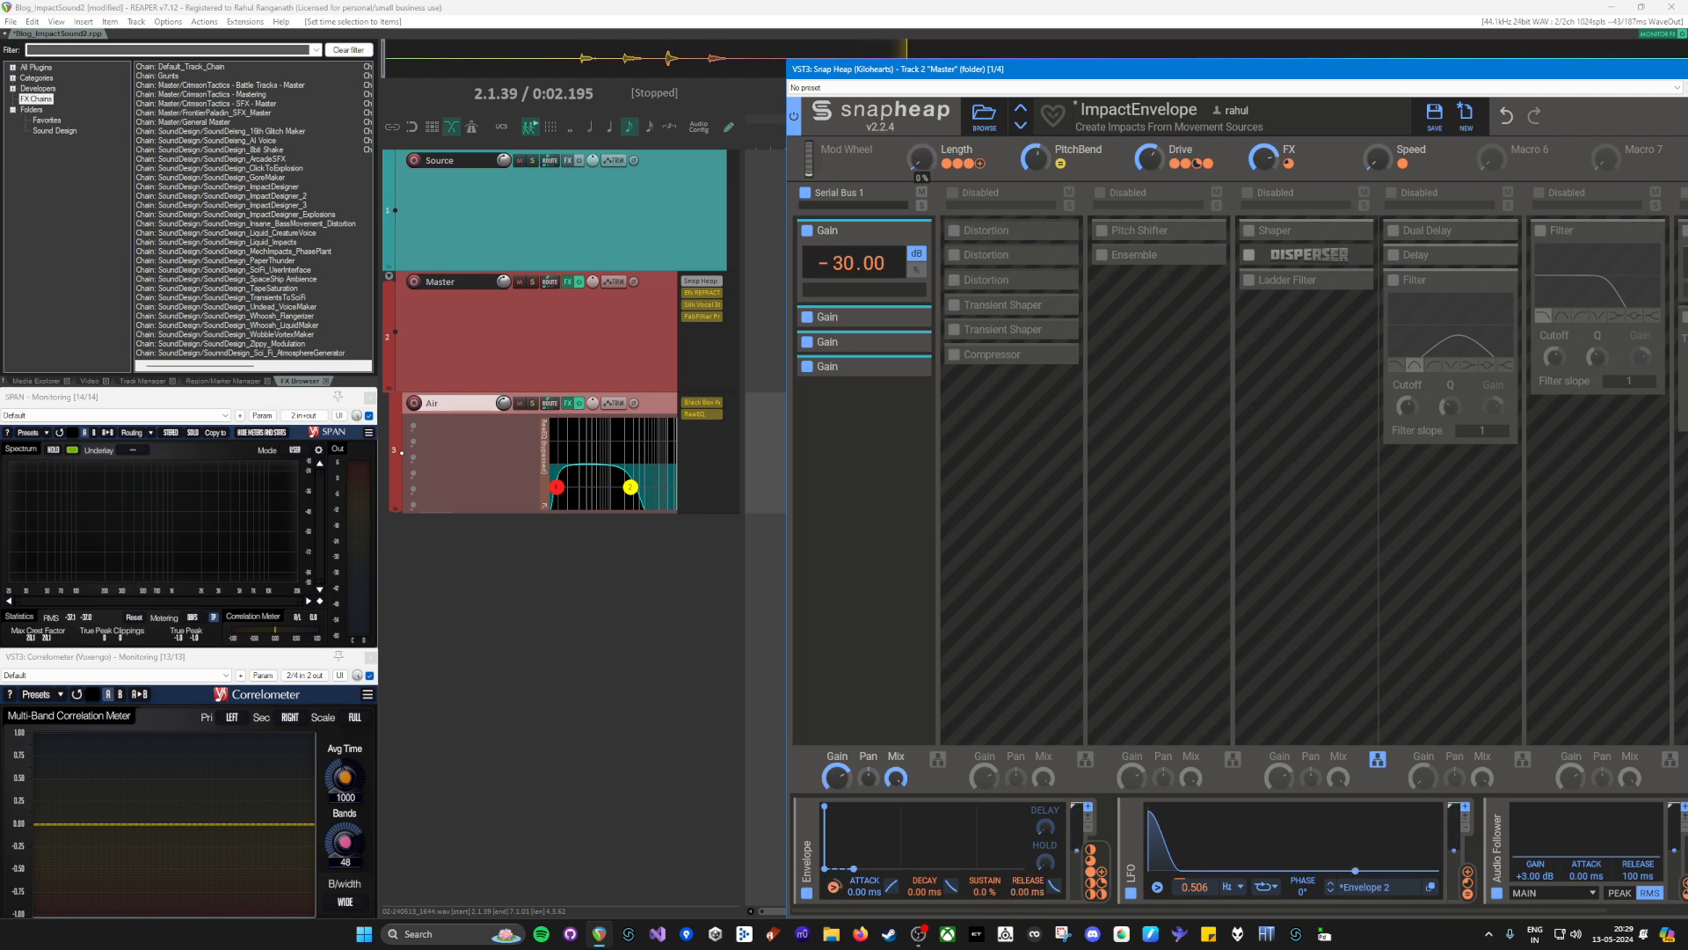
key("space")
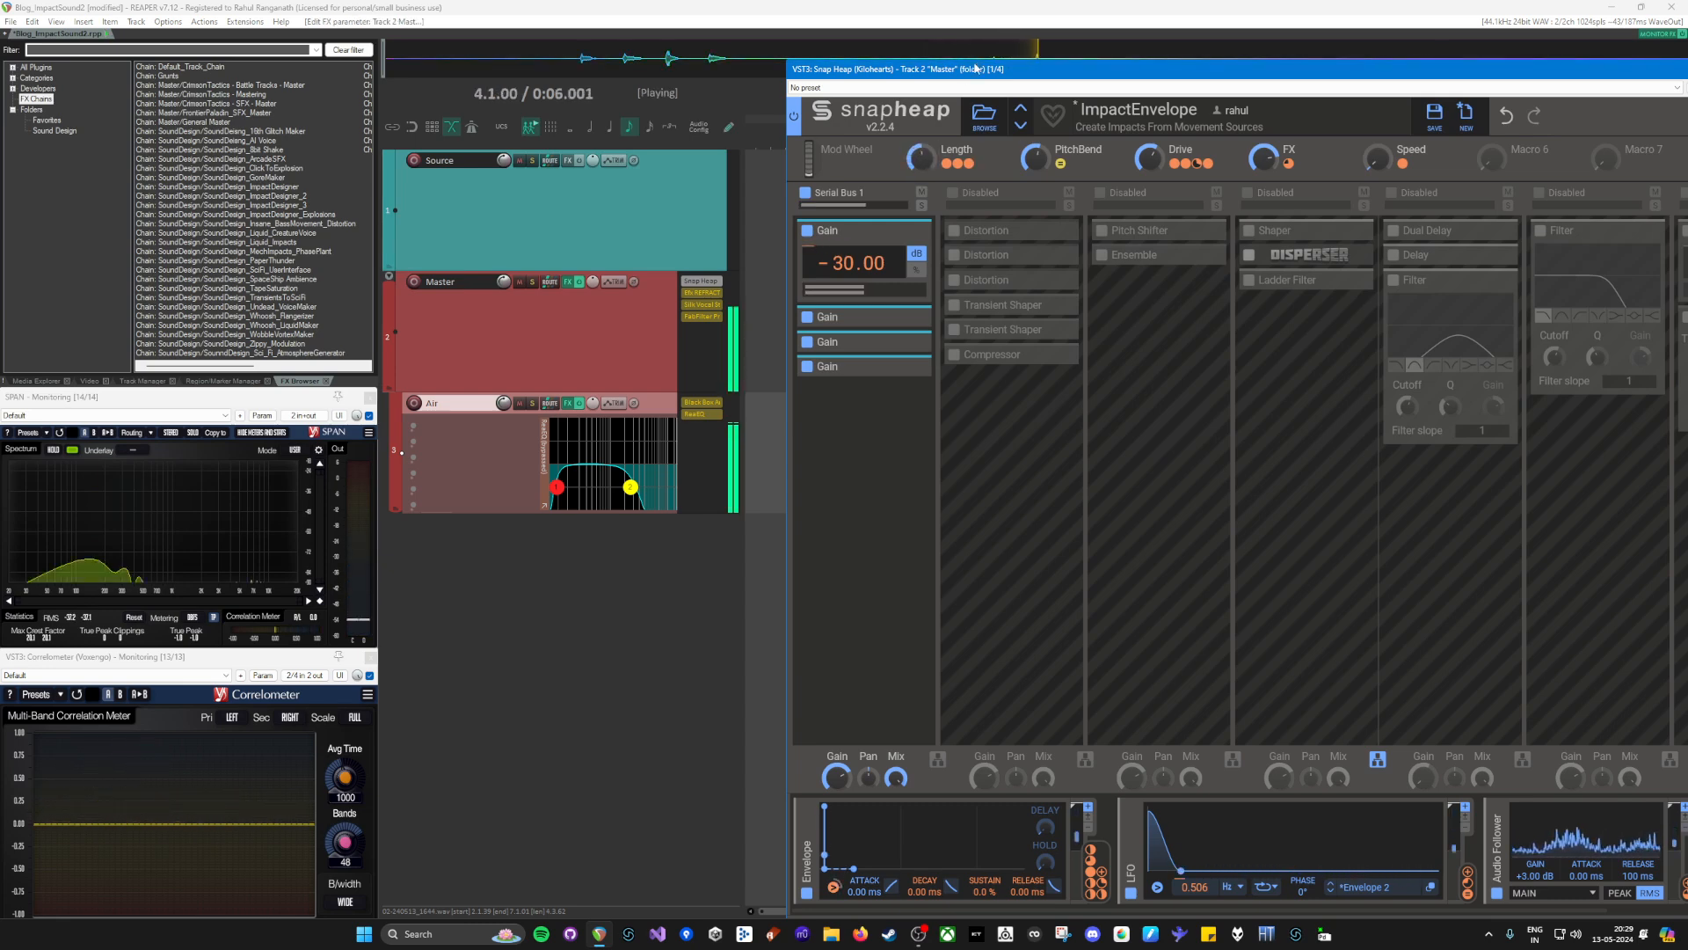
left_click_drag(976, 66, 963, 79)
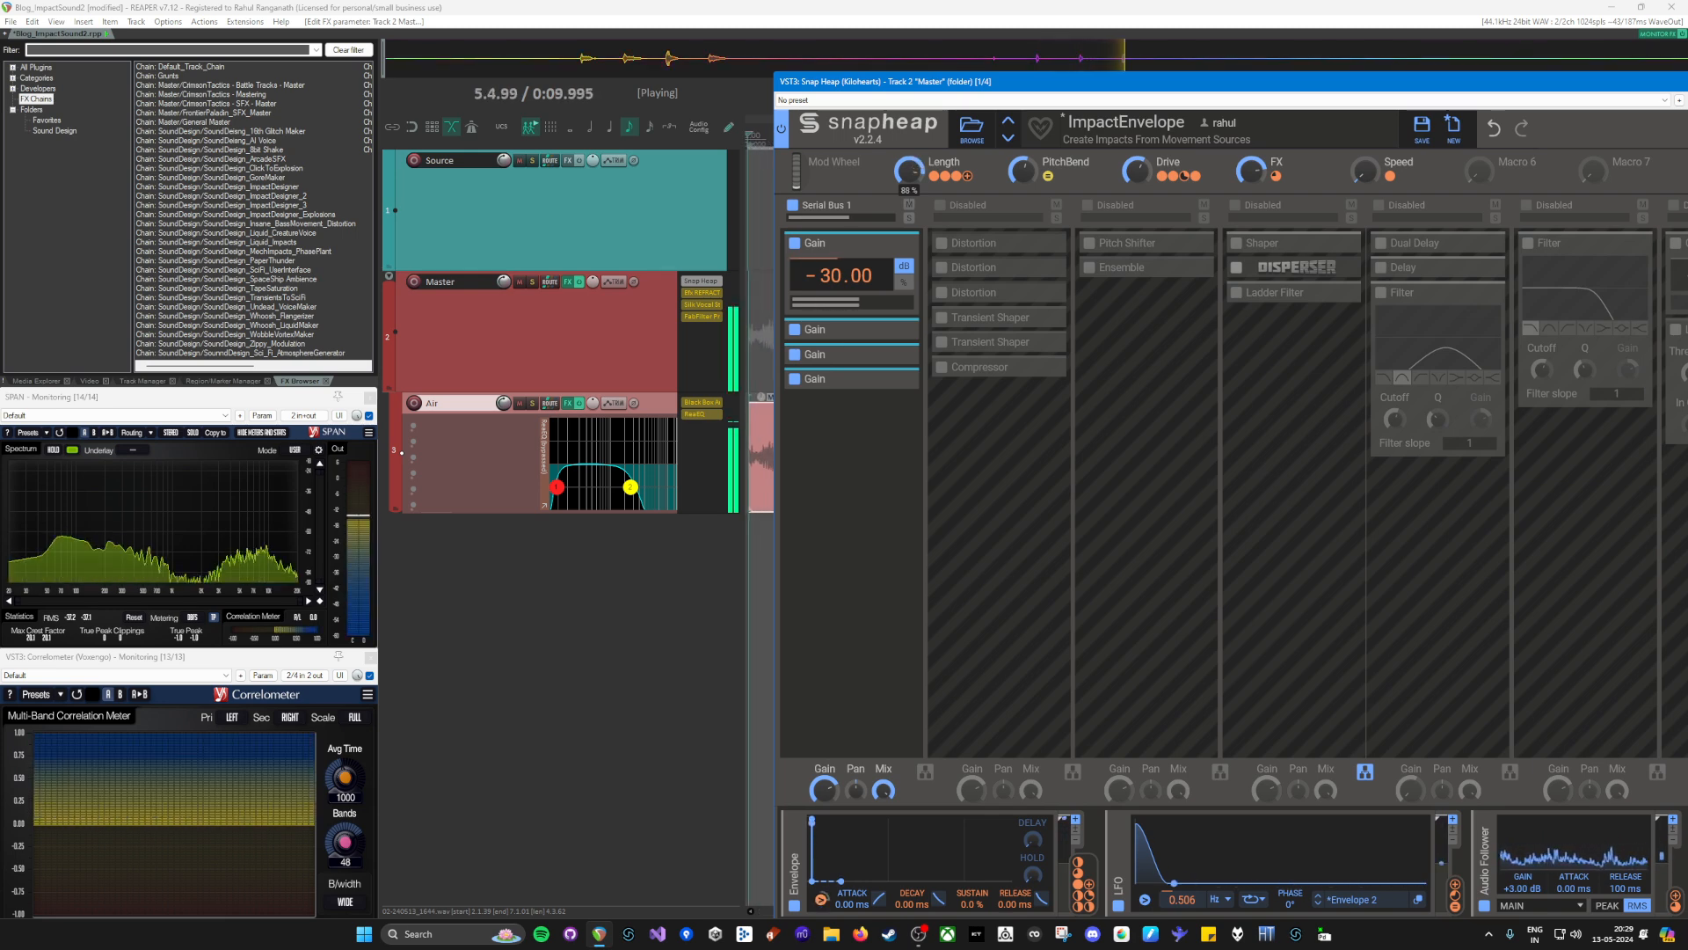
key("space")
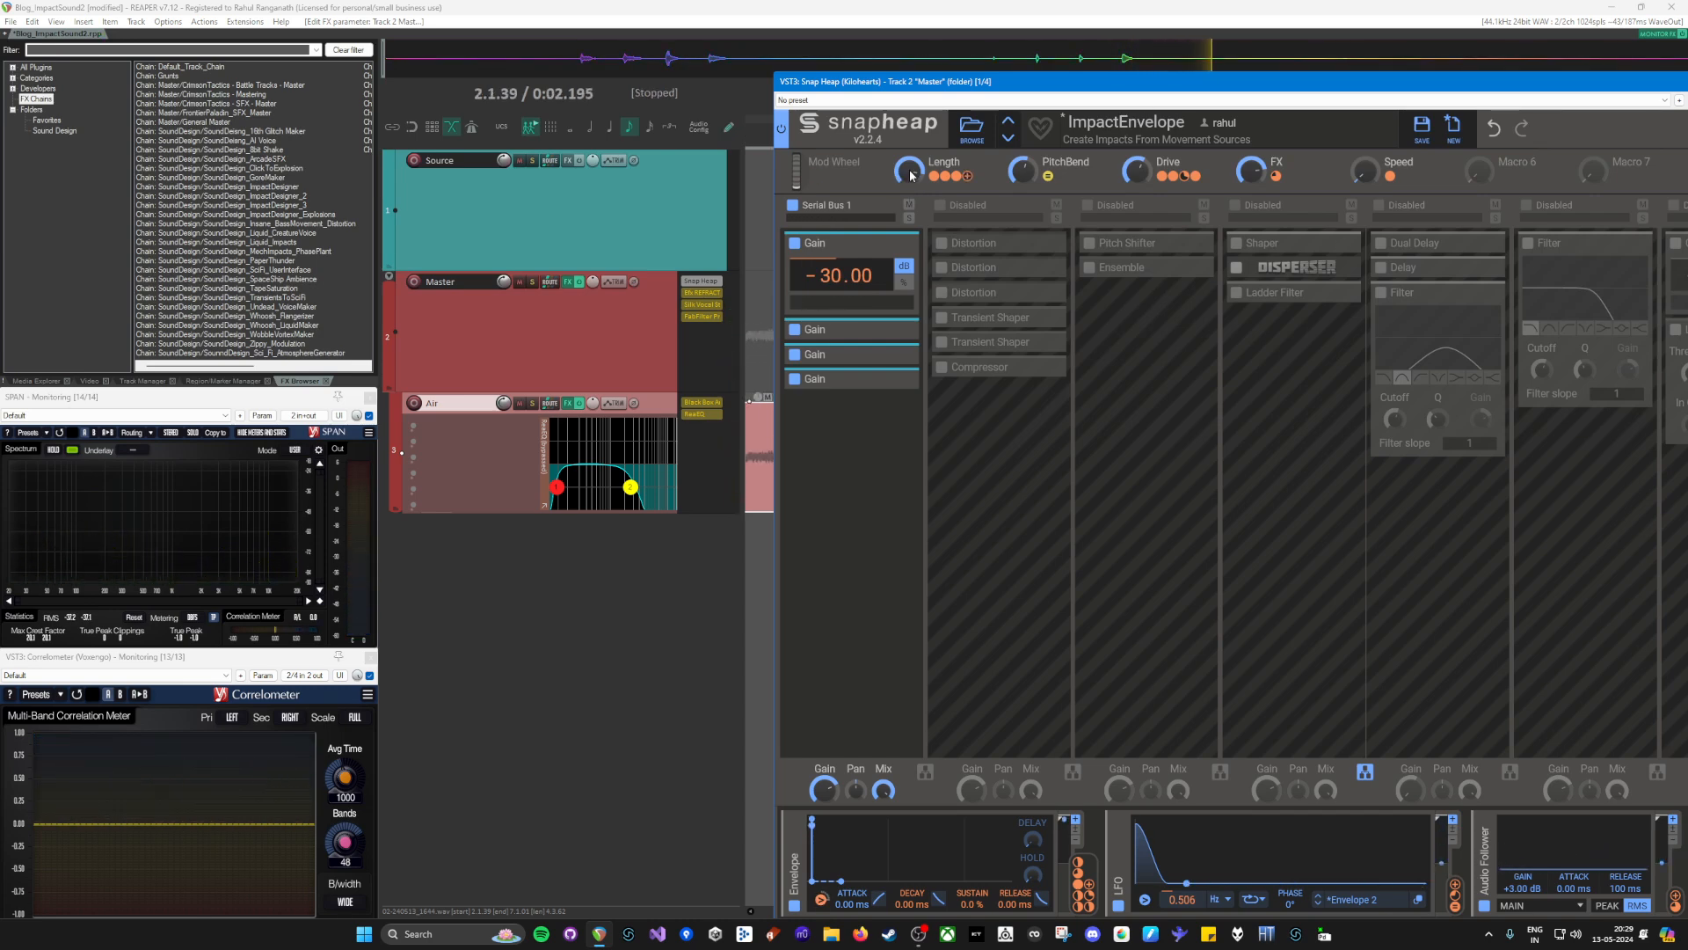
Step: Collapse the first Gain snapin and reposition the Snap Heap window so all its buses and macros can be worked with
left_click_drag(1047, 83, 992, 227)
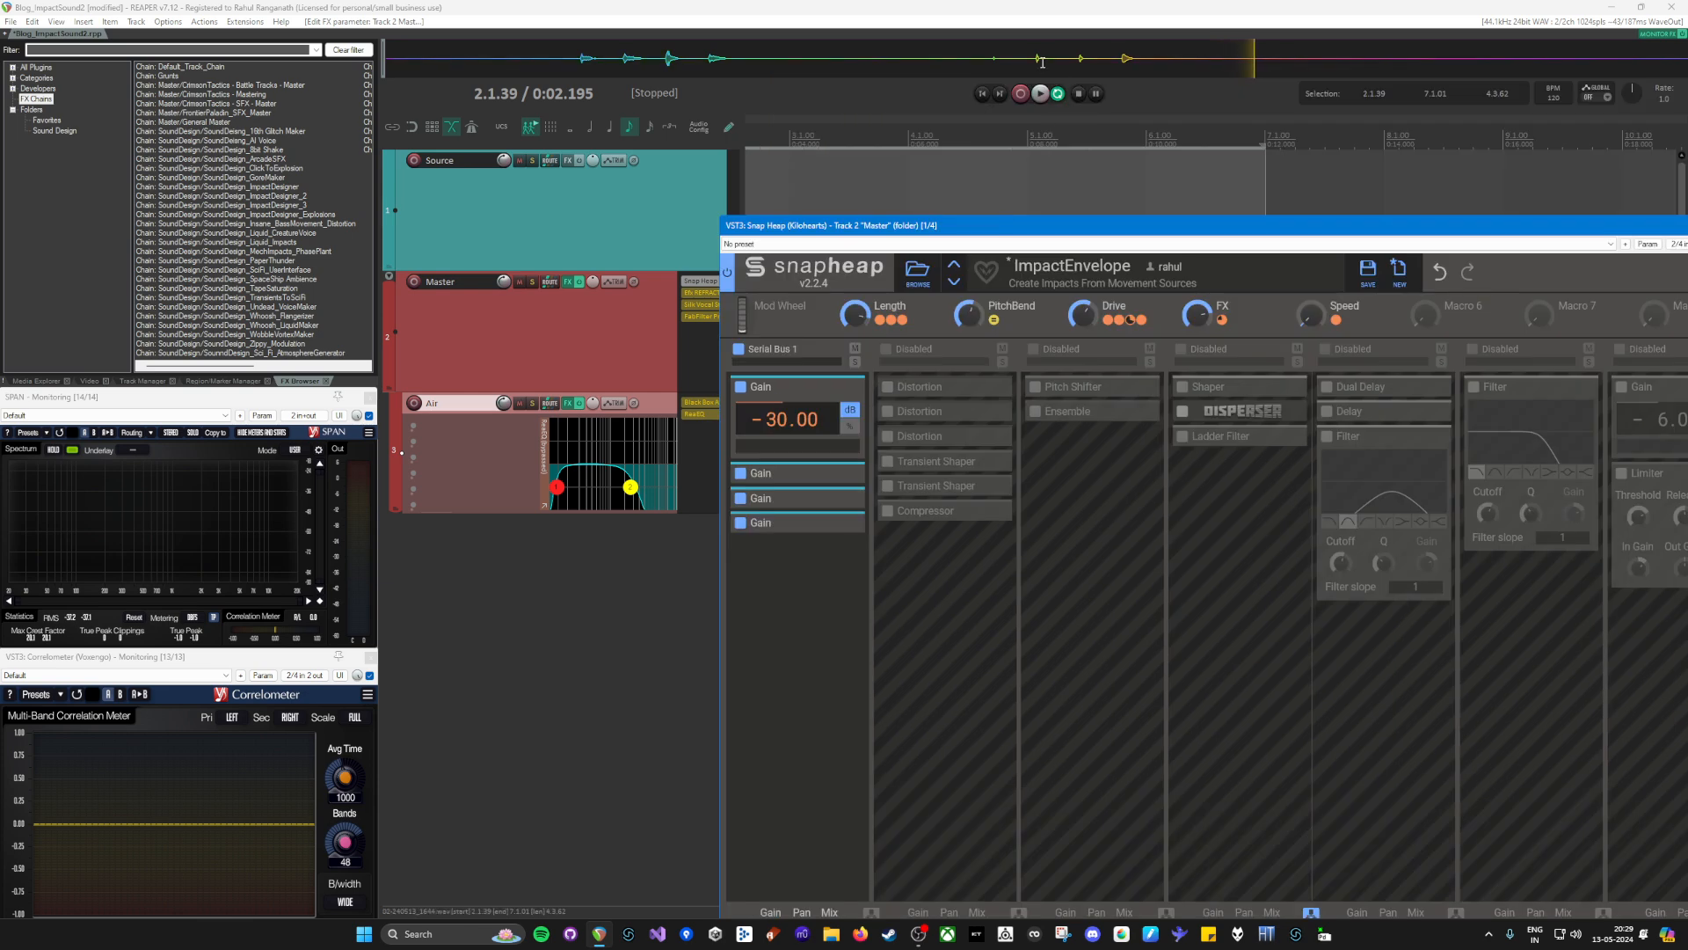
left_click_drag(1081, 226, 690, 37)
left_click_drag(900, 36, 1083, 97)
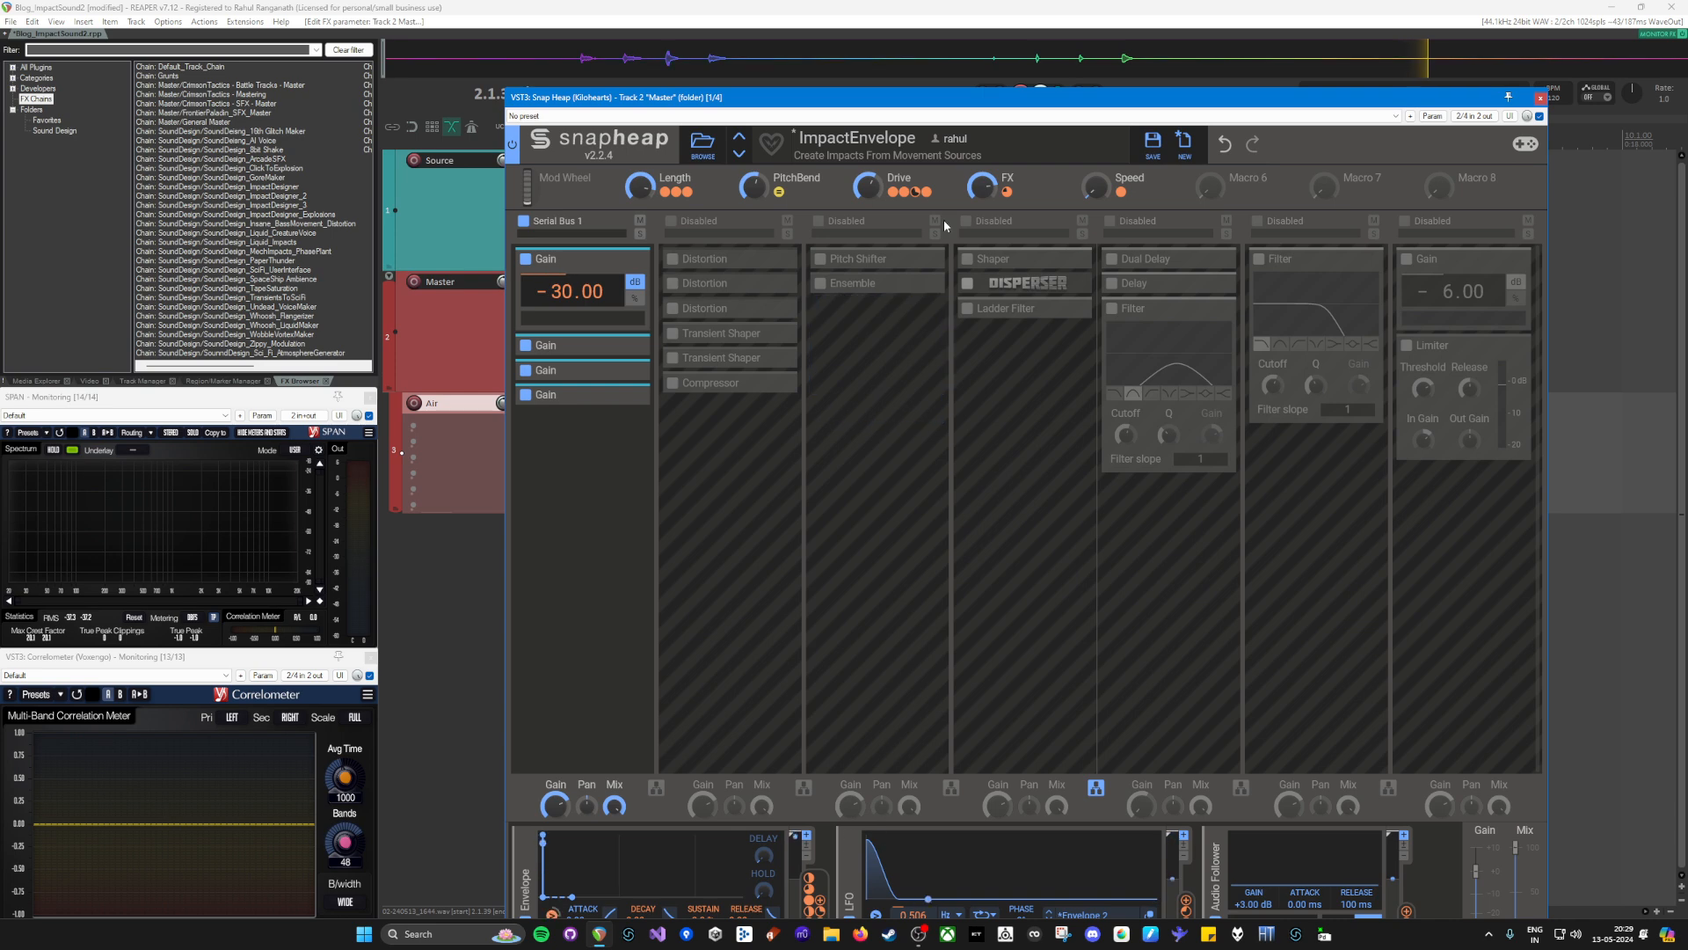
left_click_drag(930, 98, 931, 32)
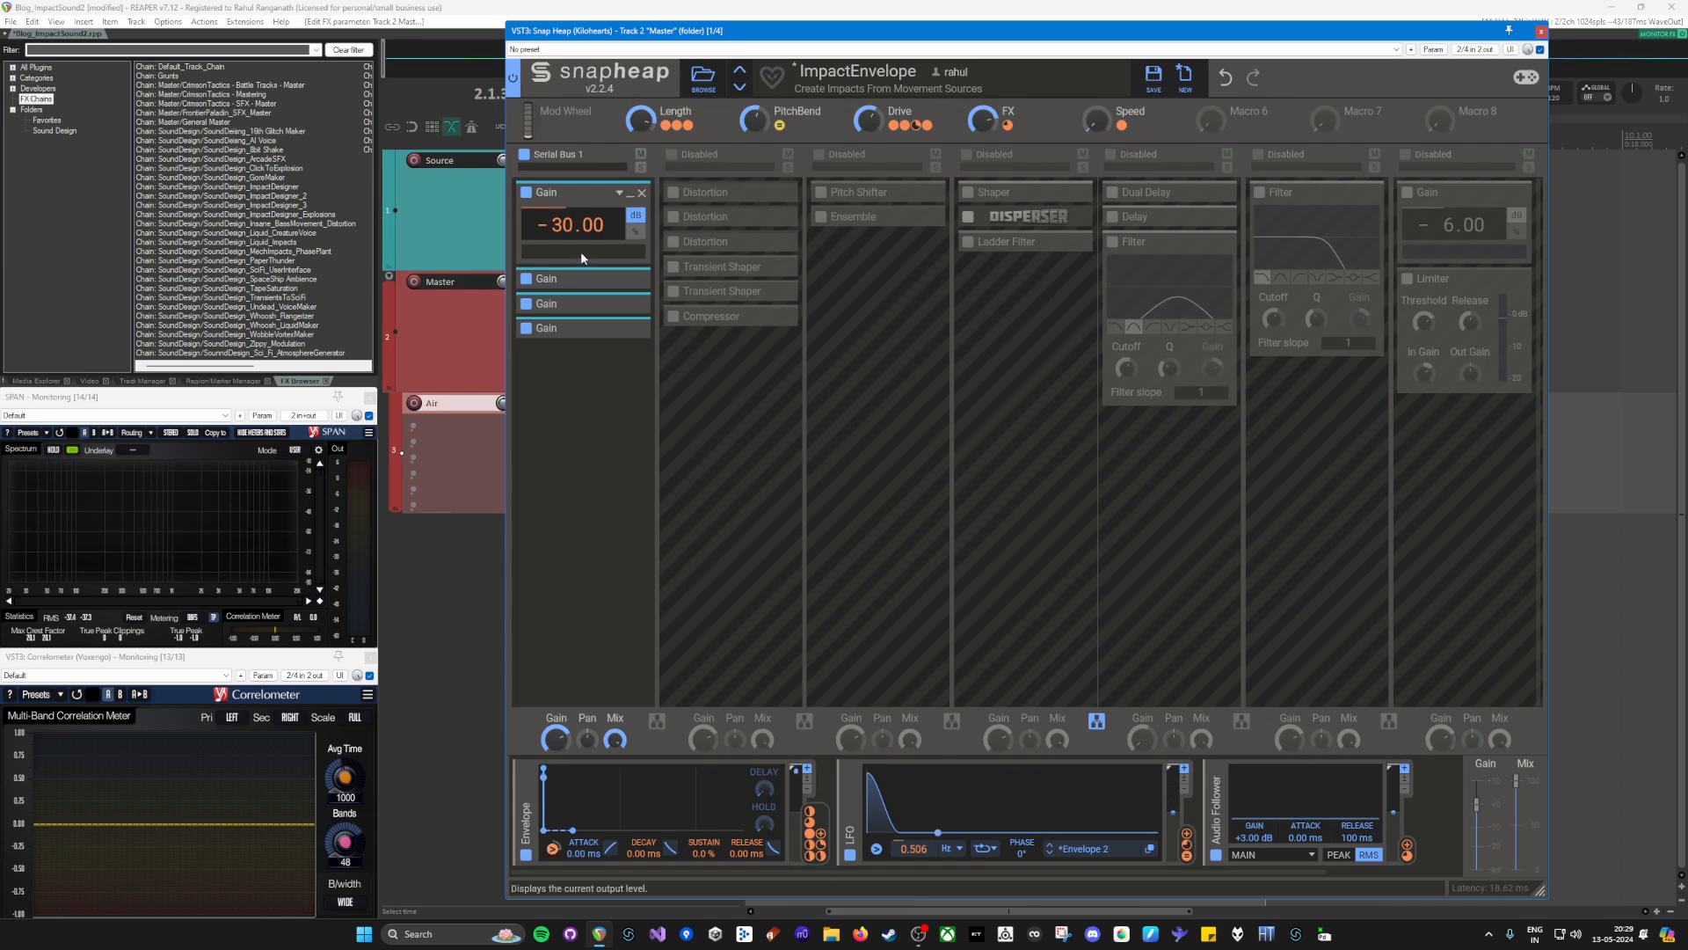
left_click(630, 194)
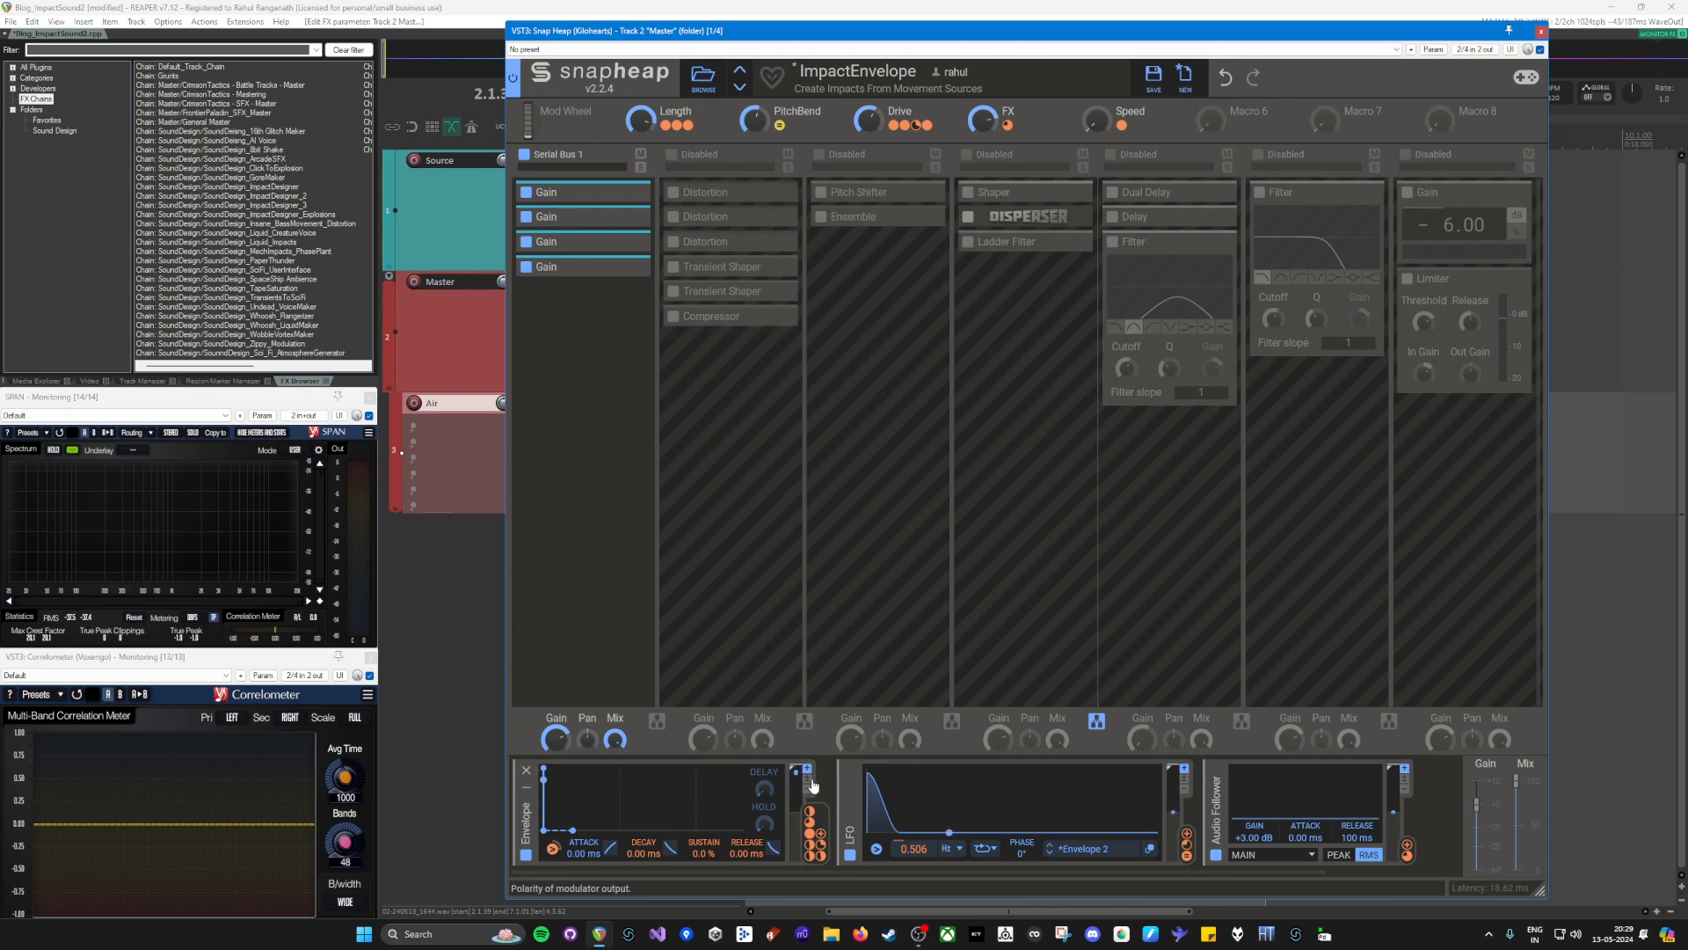
left_click_drag(811, 35, 497, 58)
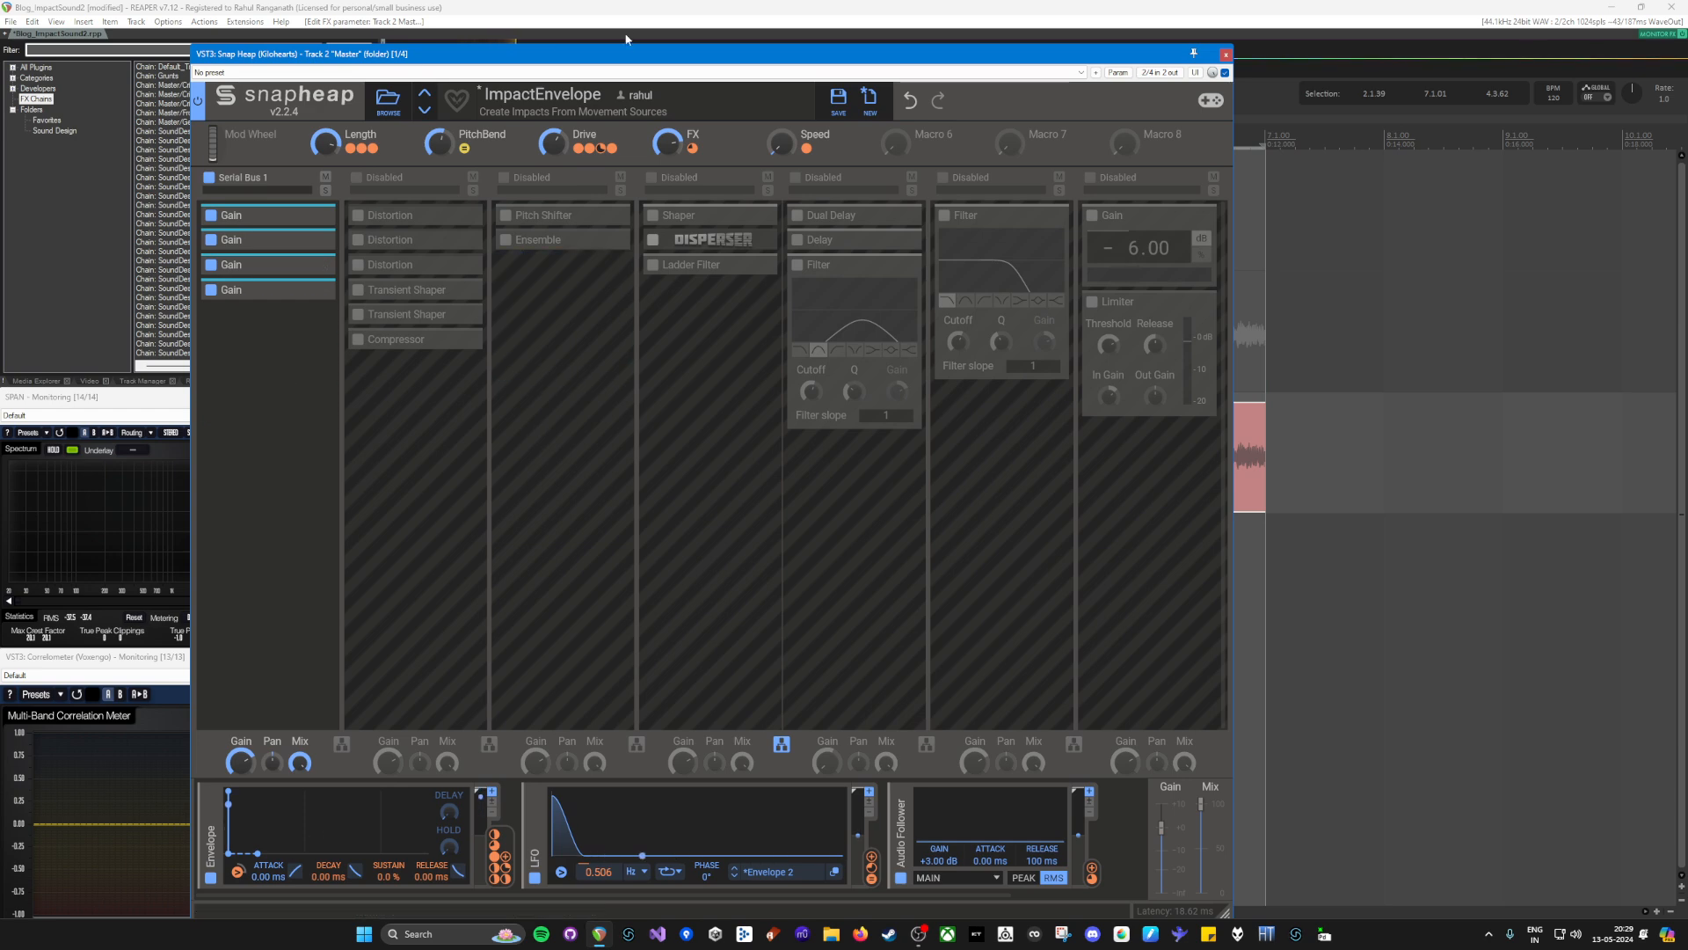
left_click_drag(631, 54, 1039, 353)
left_click_drag(733, 443, 733, 440)
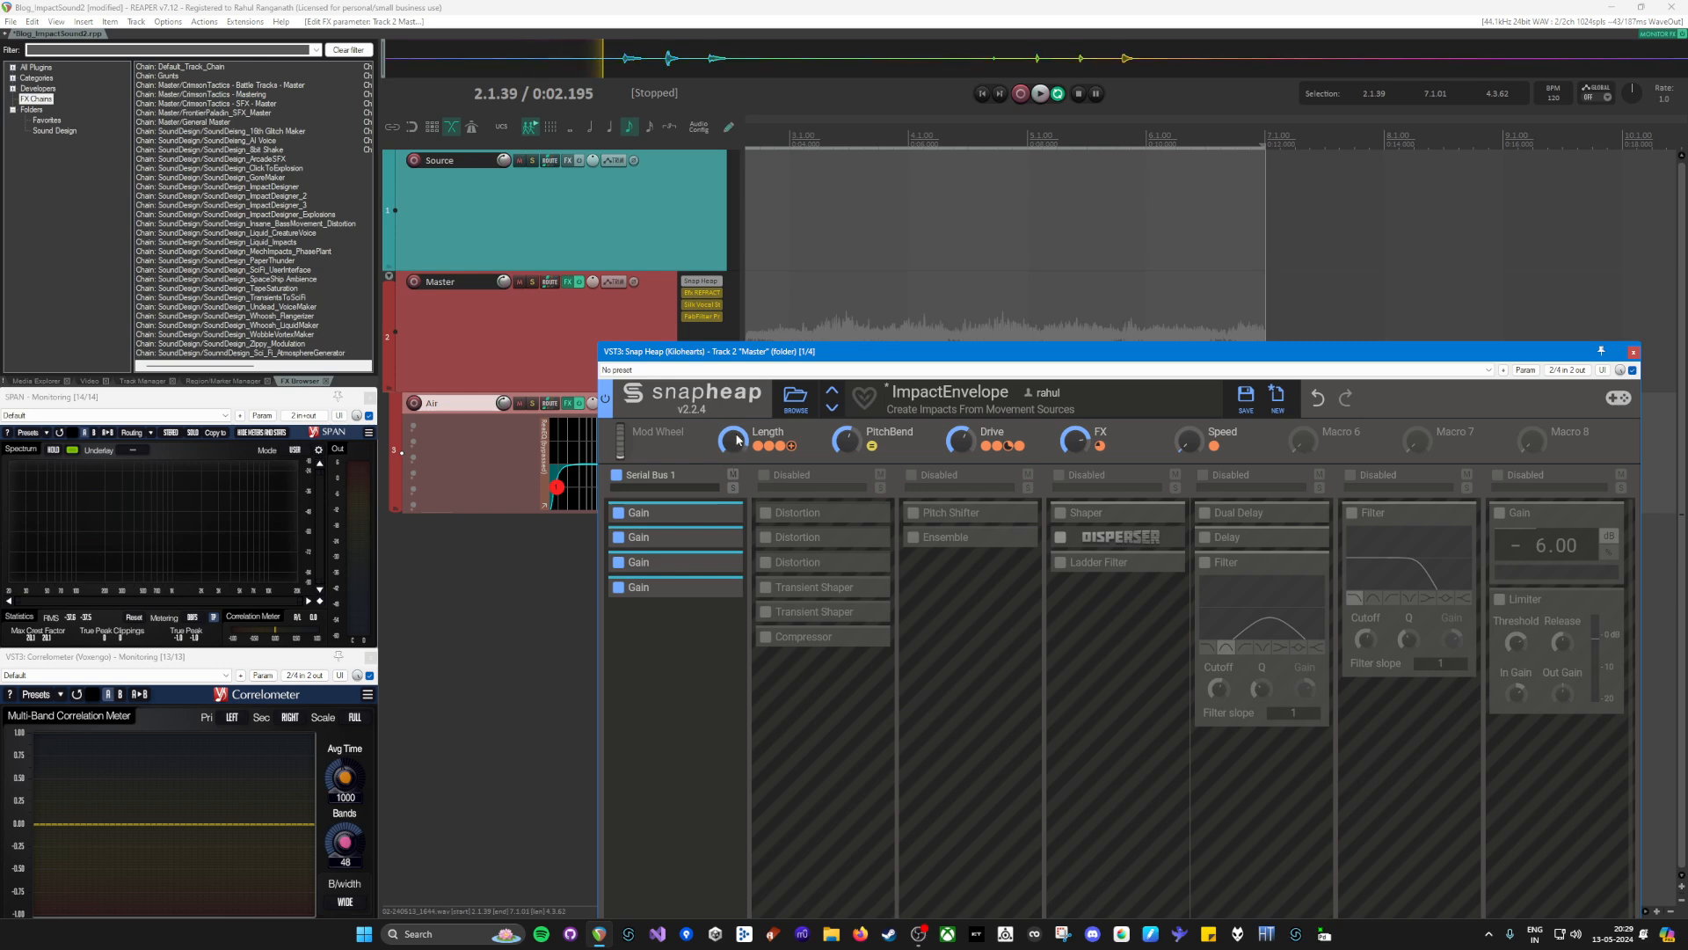
left_click_drag(808, 352, 517, 143)
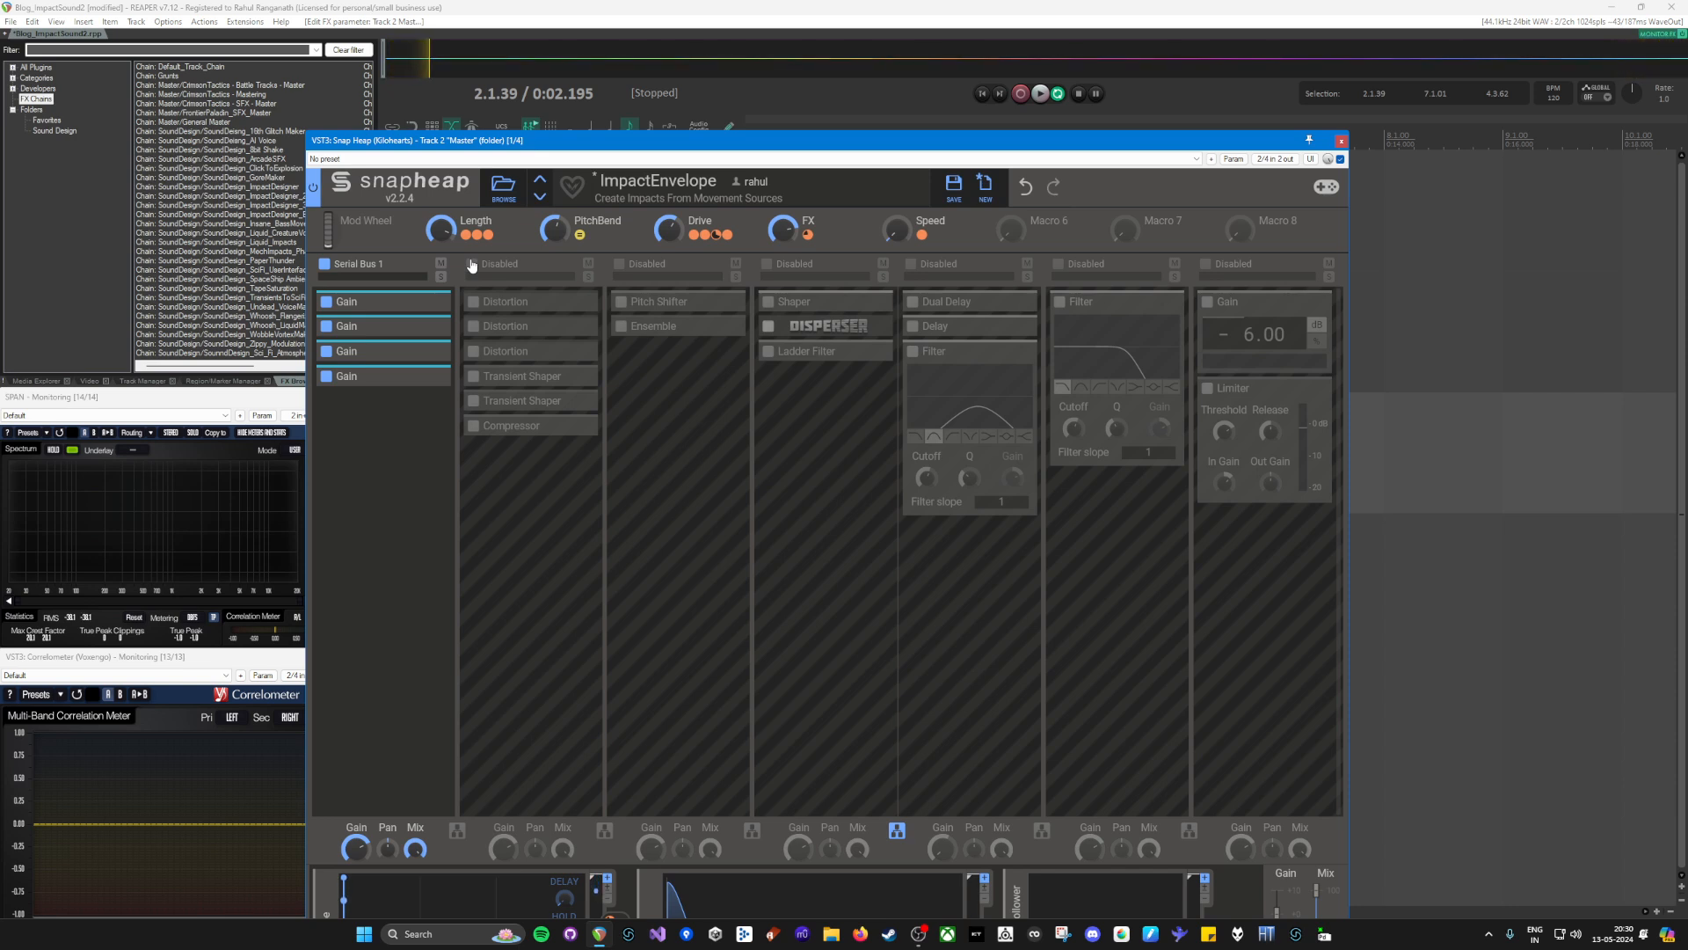
Step: Enable Snap Heap's second serial bus and bypass its Compressor and both Transient Shapers, leaving only the Distortions active
left_click(472, 264)
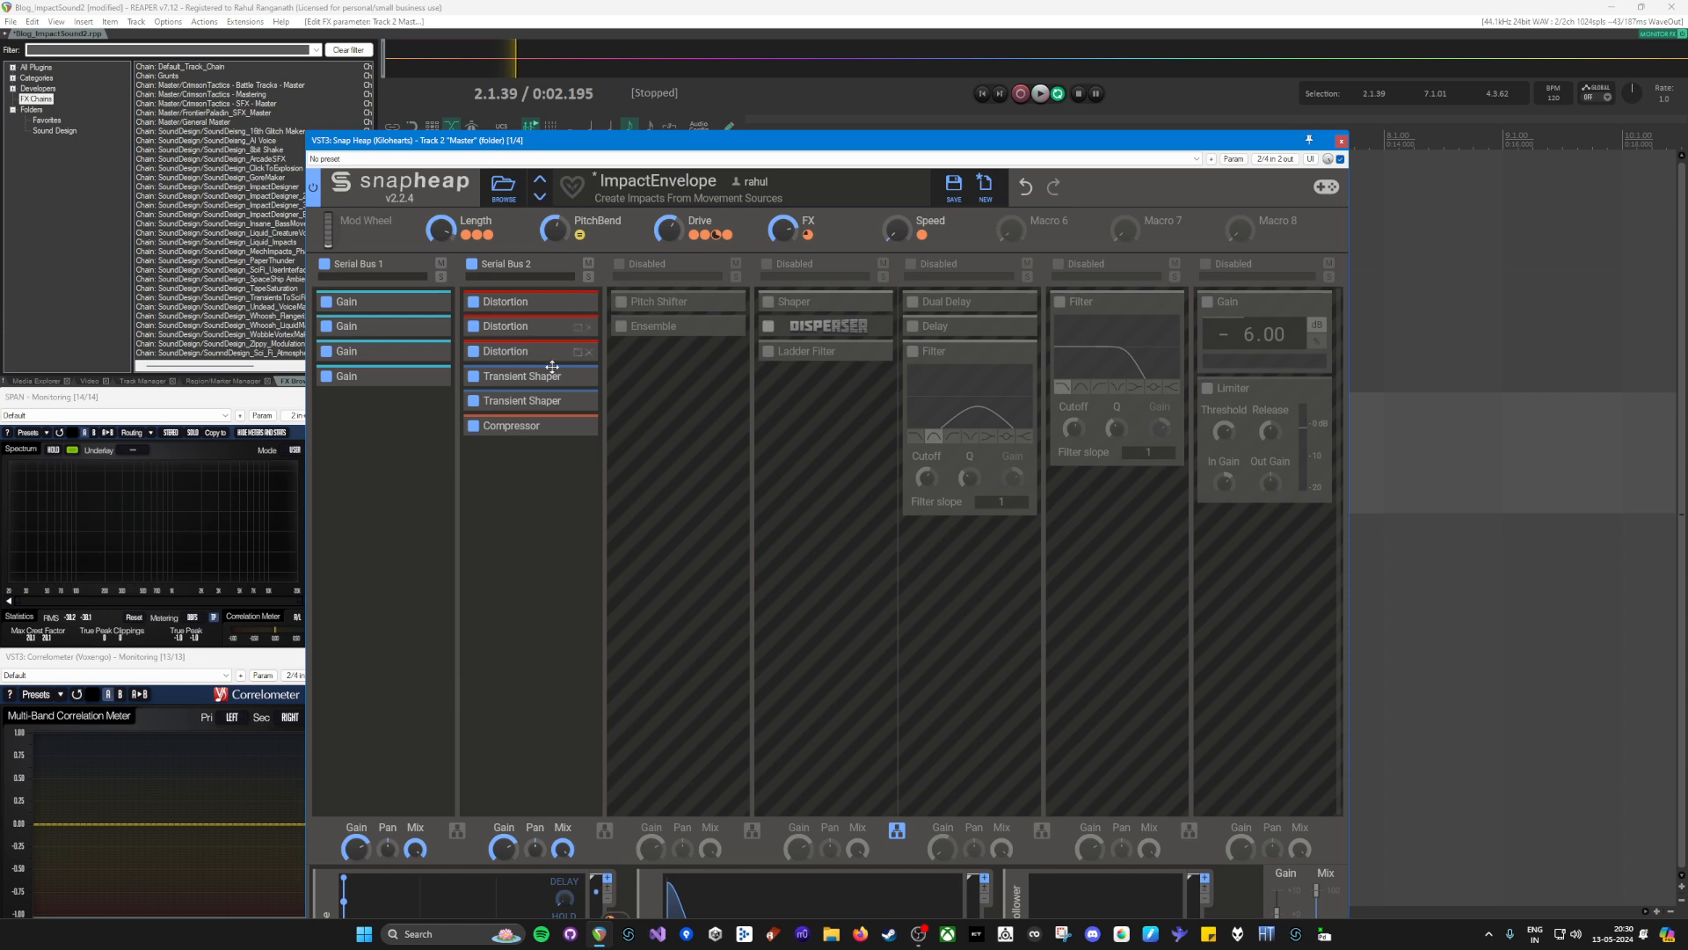
left_click(474, 426)
left_click(473, 376)
left_click(474, 403)
Step: Expand the three Distortion snapins on the second bus to examine their Overdrive settings, and collapse them again
left_click(578, 302)
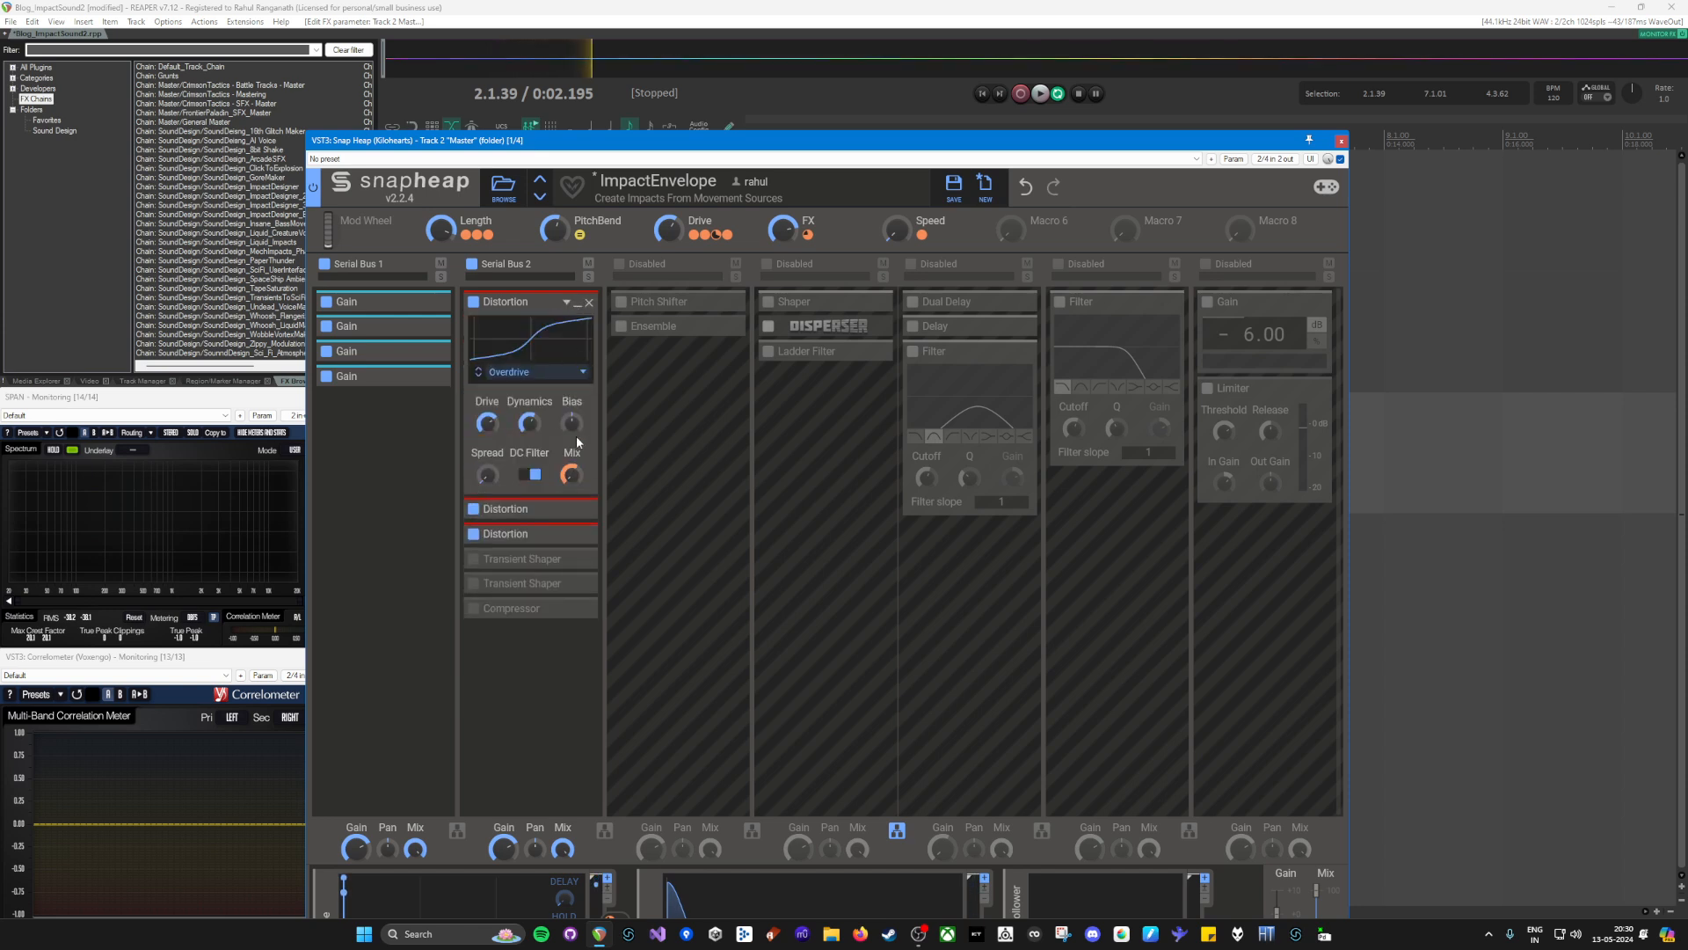
left_click(578, 512)
left_click(577, 717)
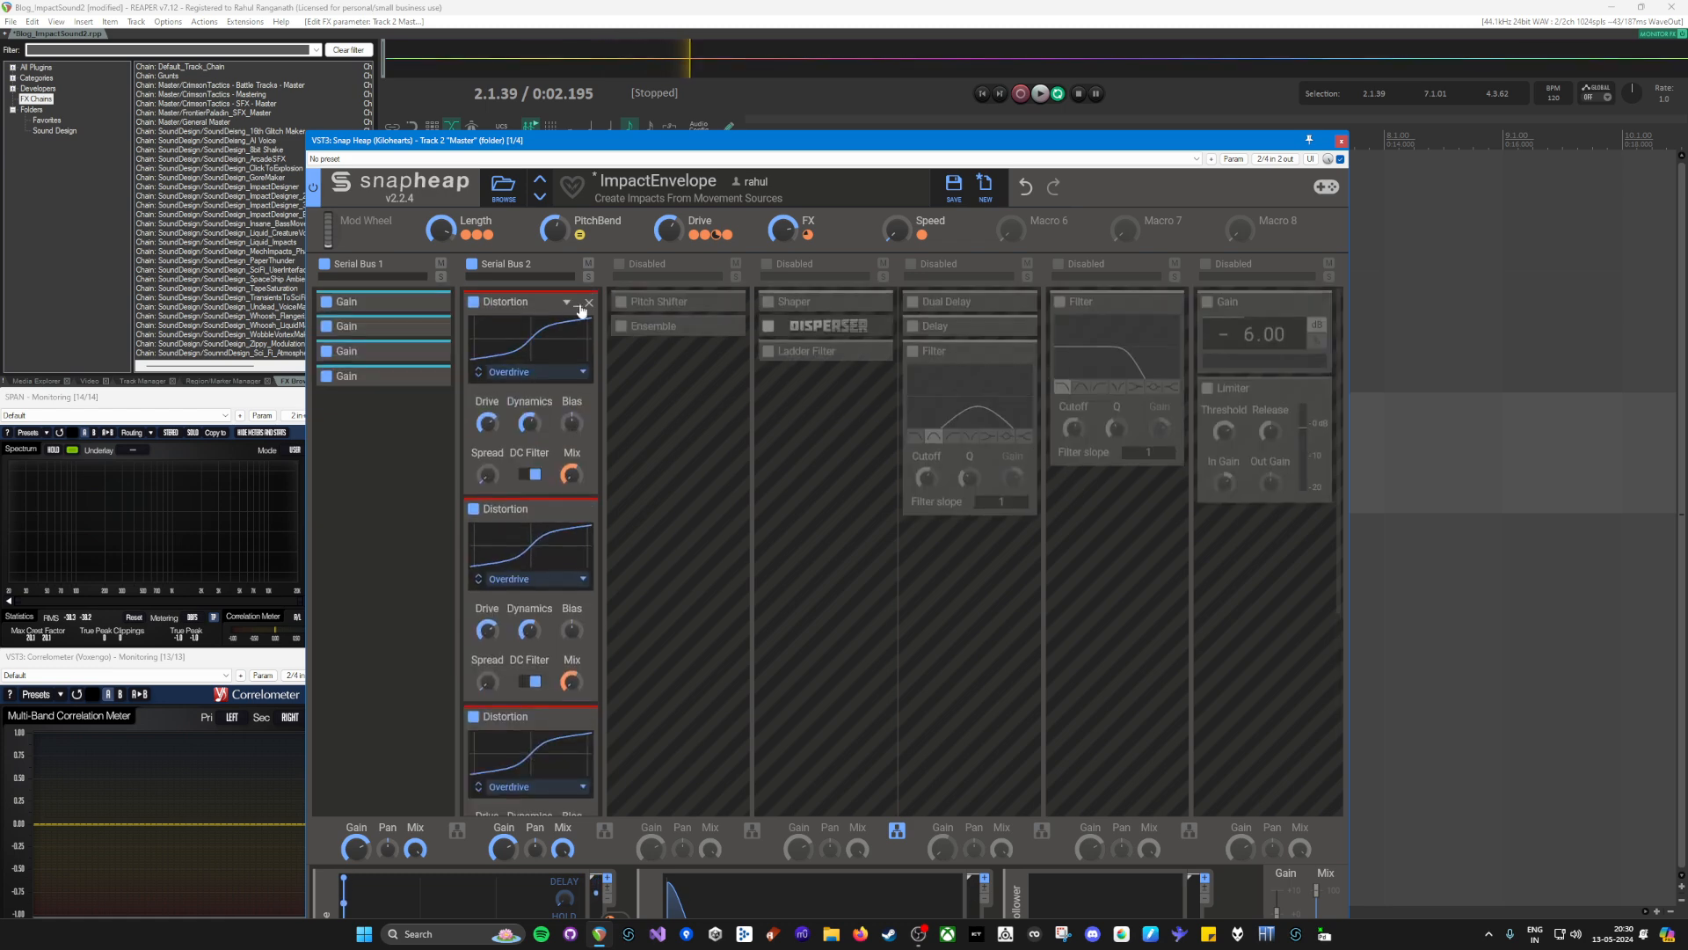
left_click(579, 303)
left_click(573, 329)
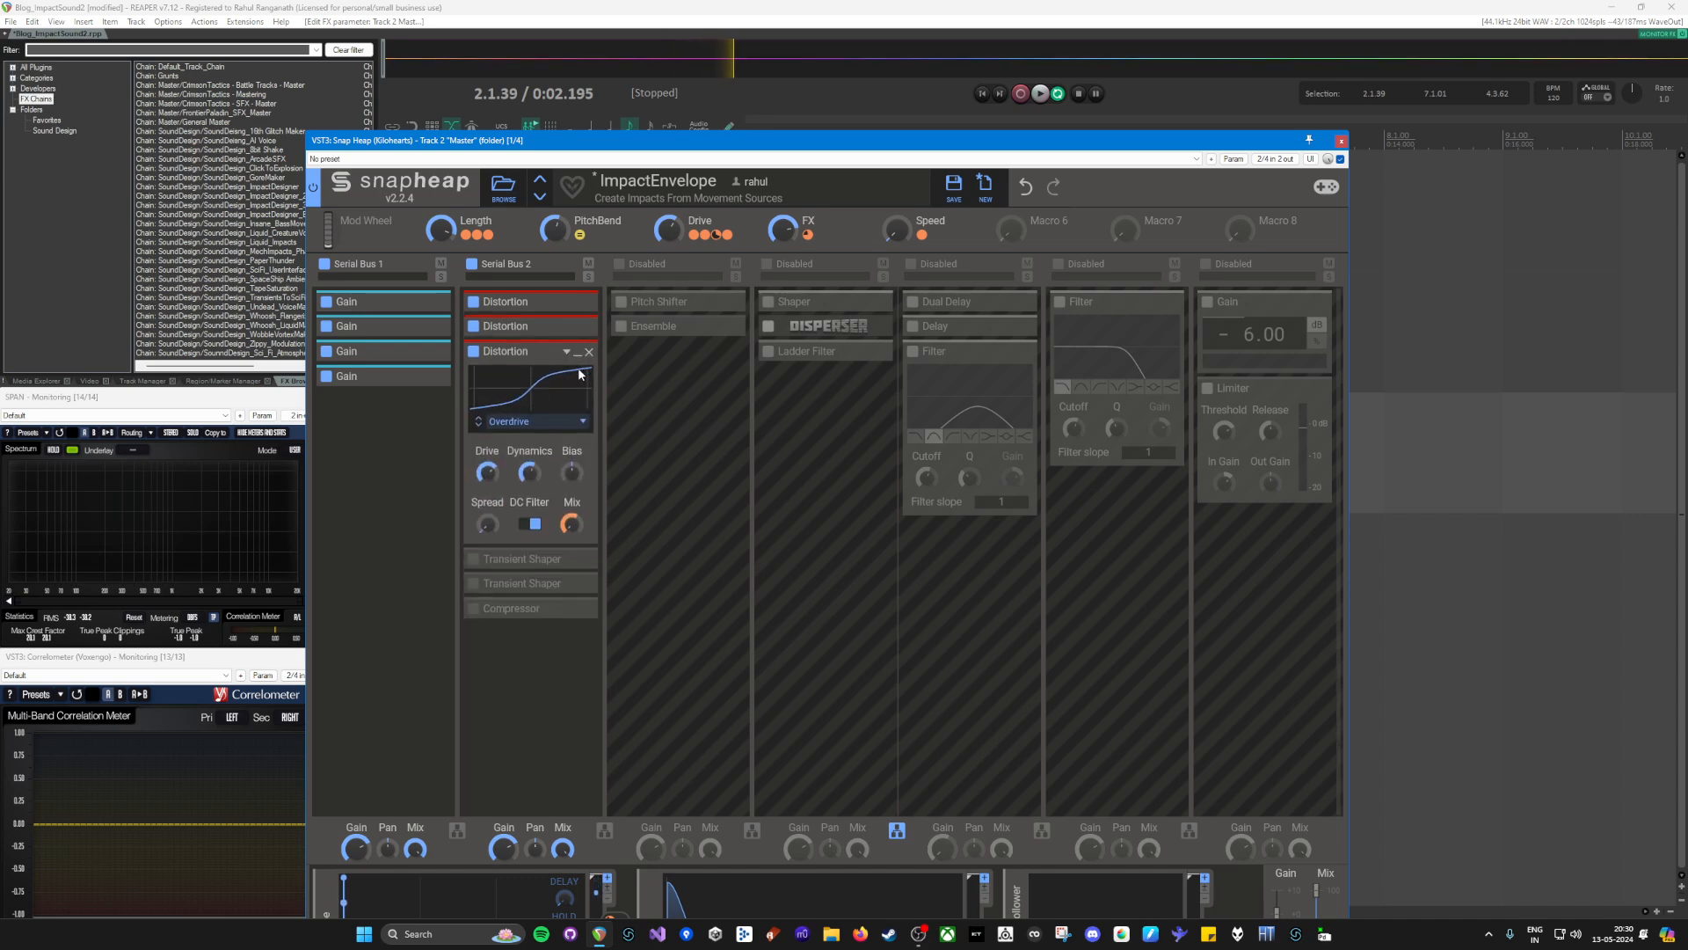
left_click(573, 352)
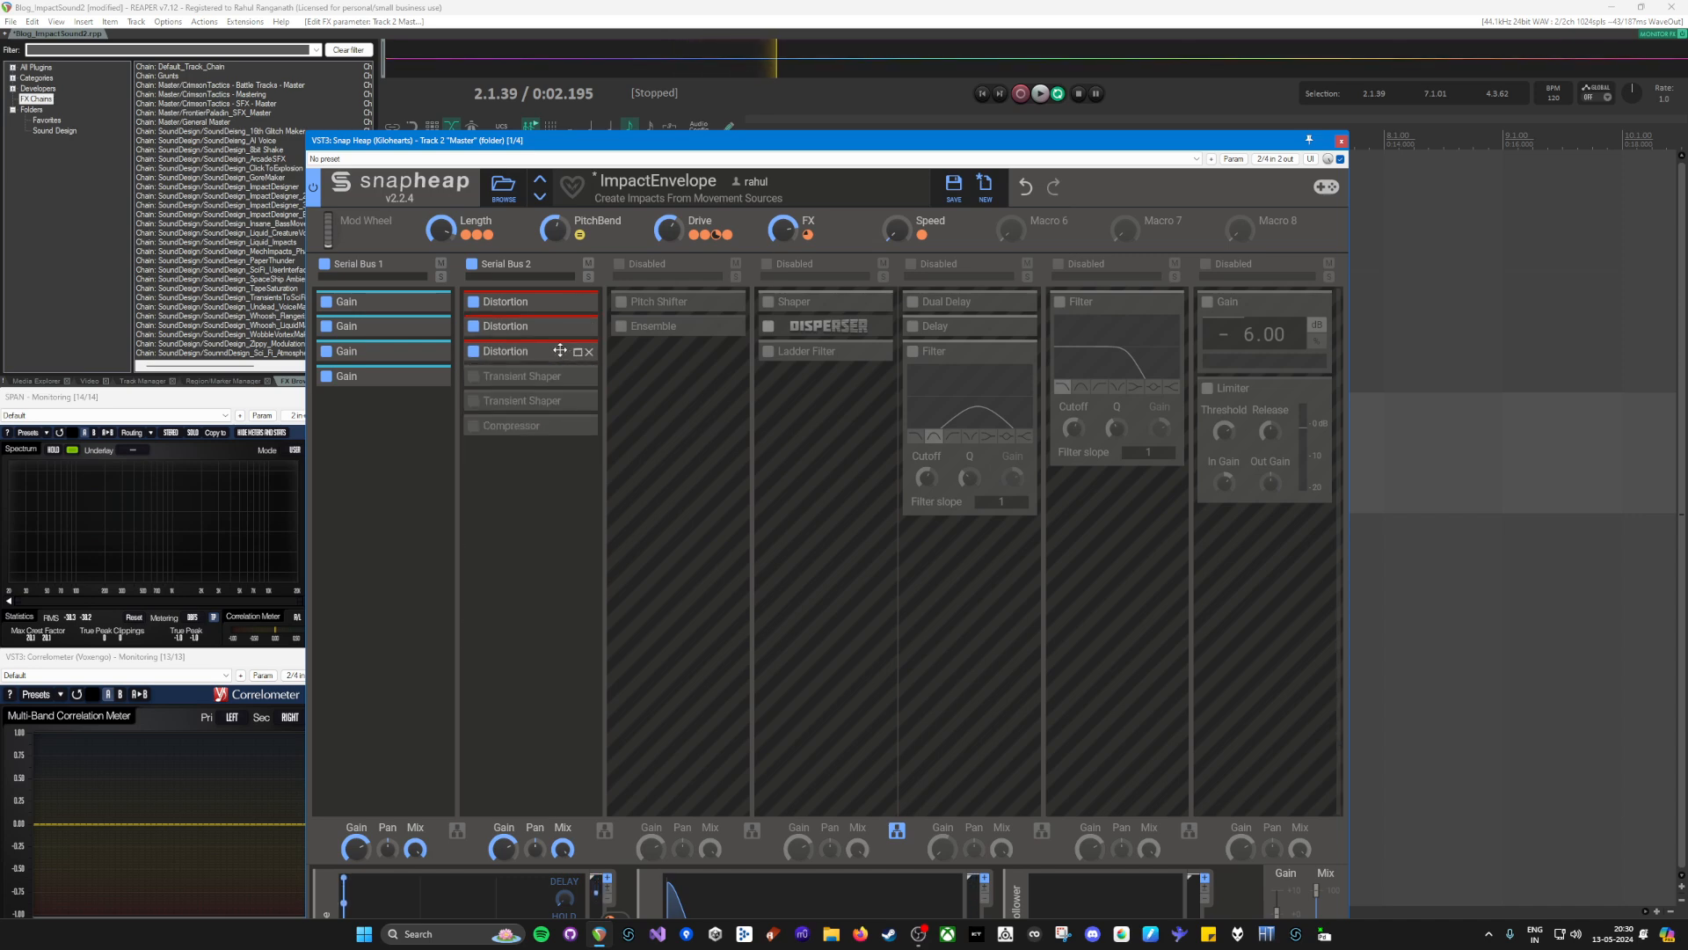
Step: Reopen the third Distortion snapin, review its available distortion types without changing Overdrive, and collapse it
left_click(578, 352)
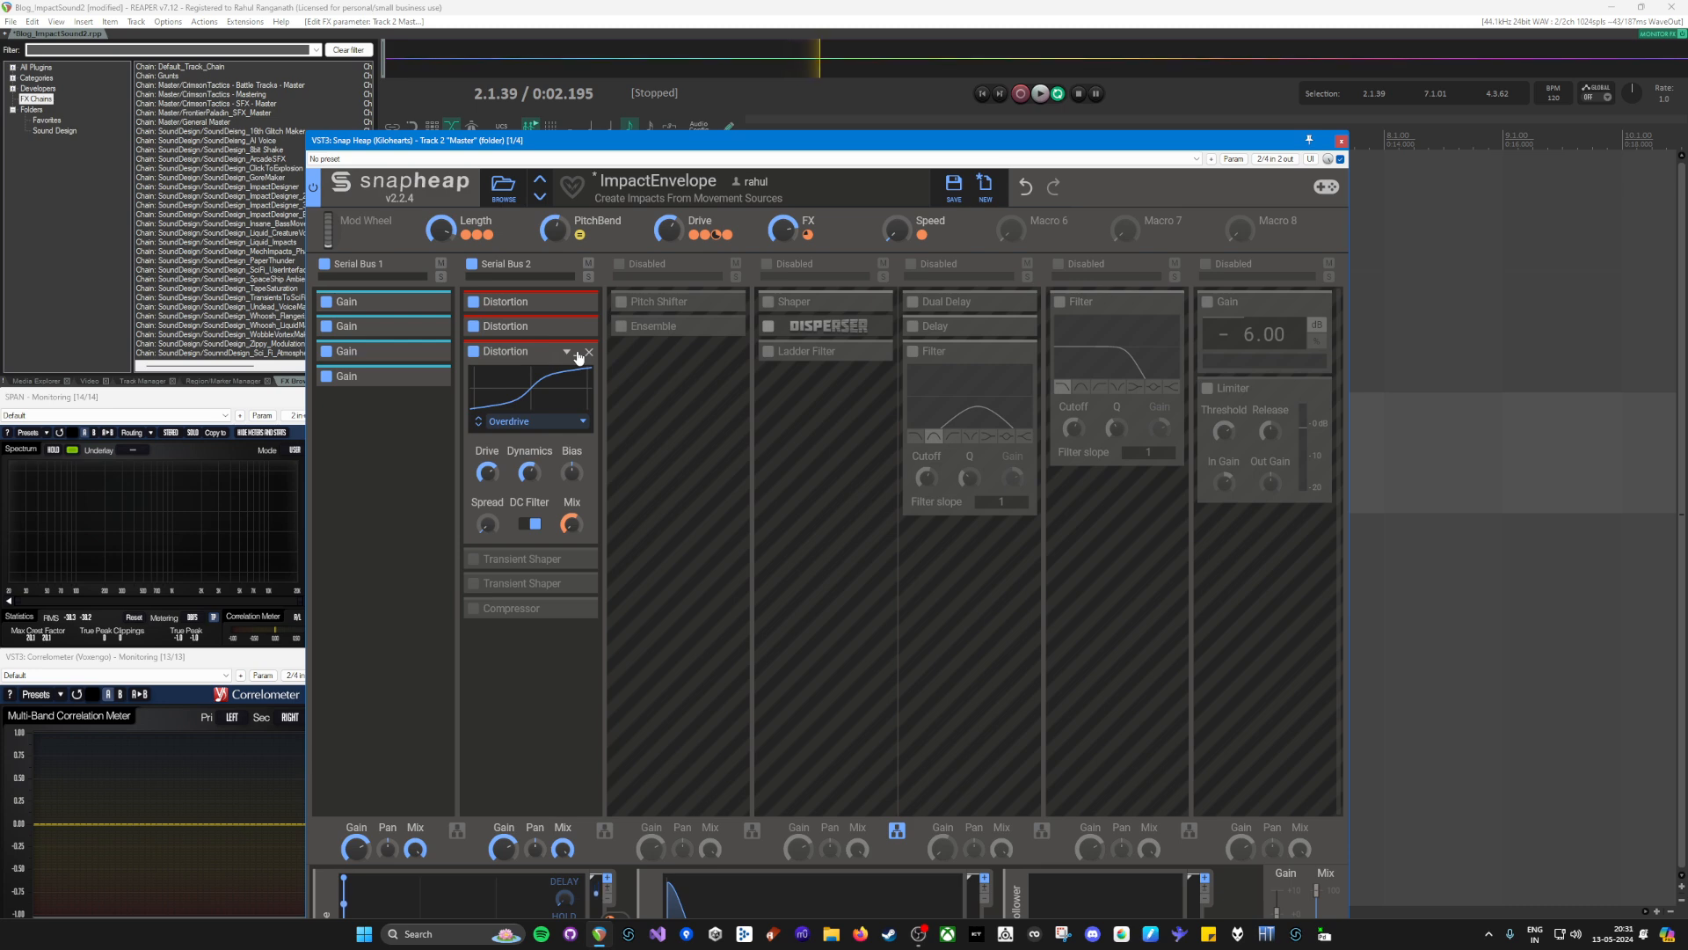
left_click(579, 354)
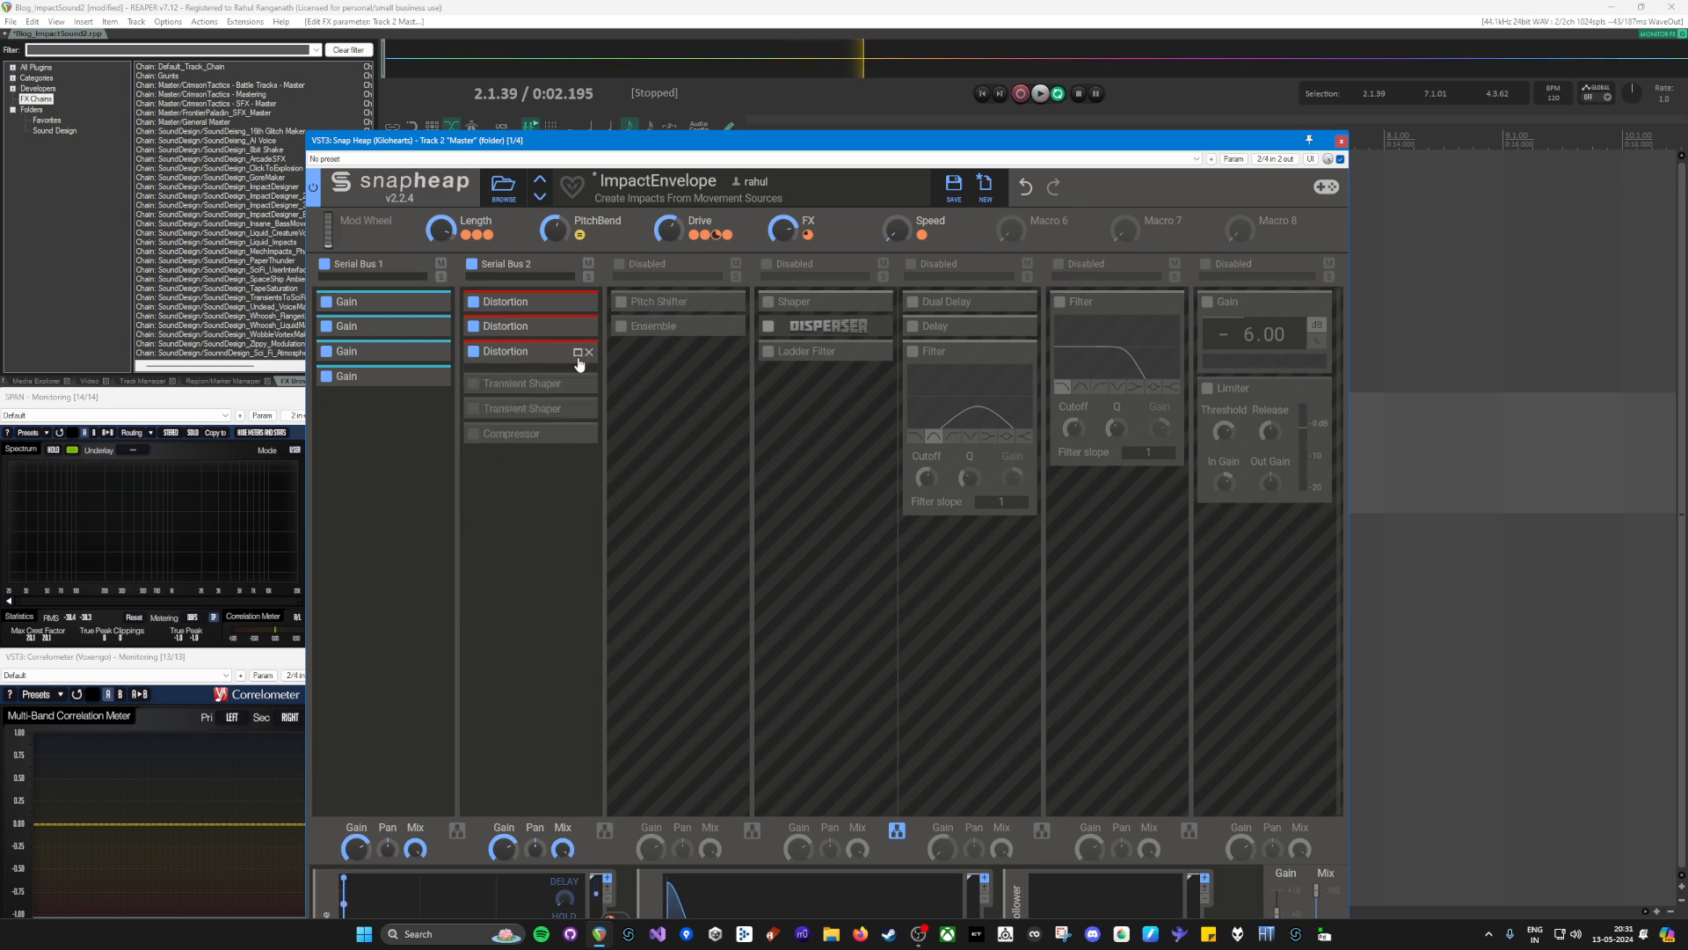
left_click(581, 353)
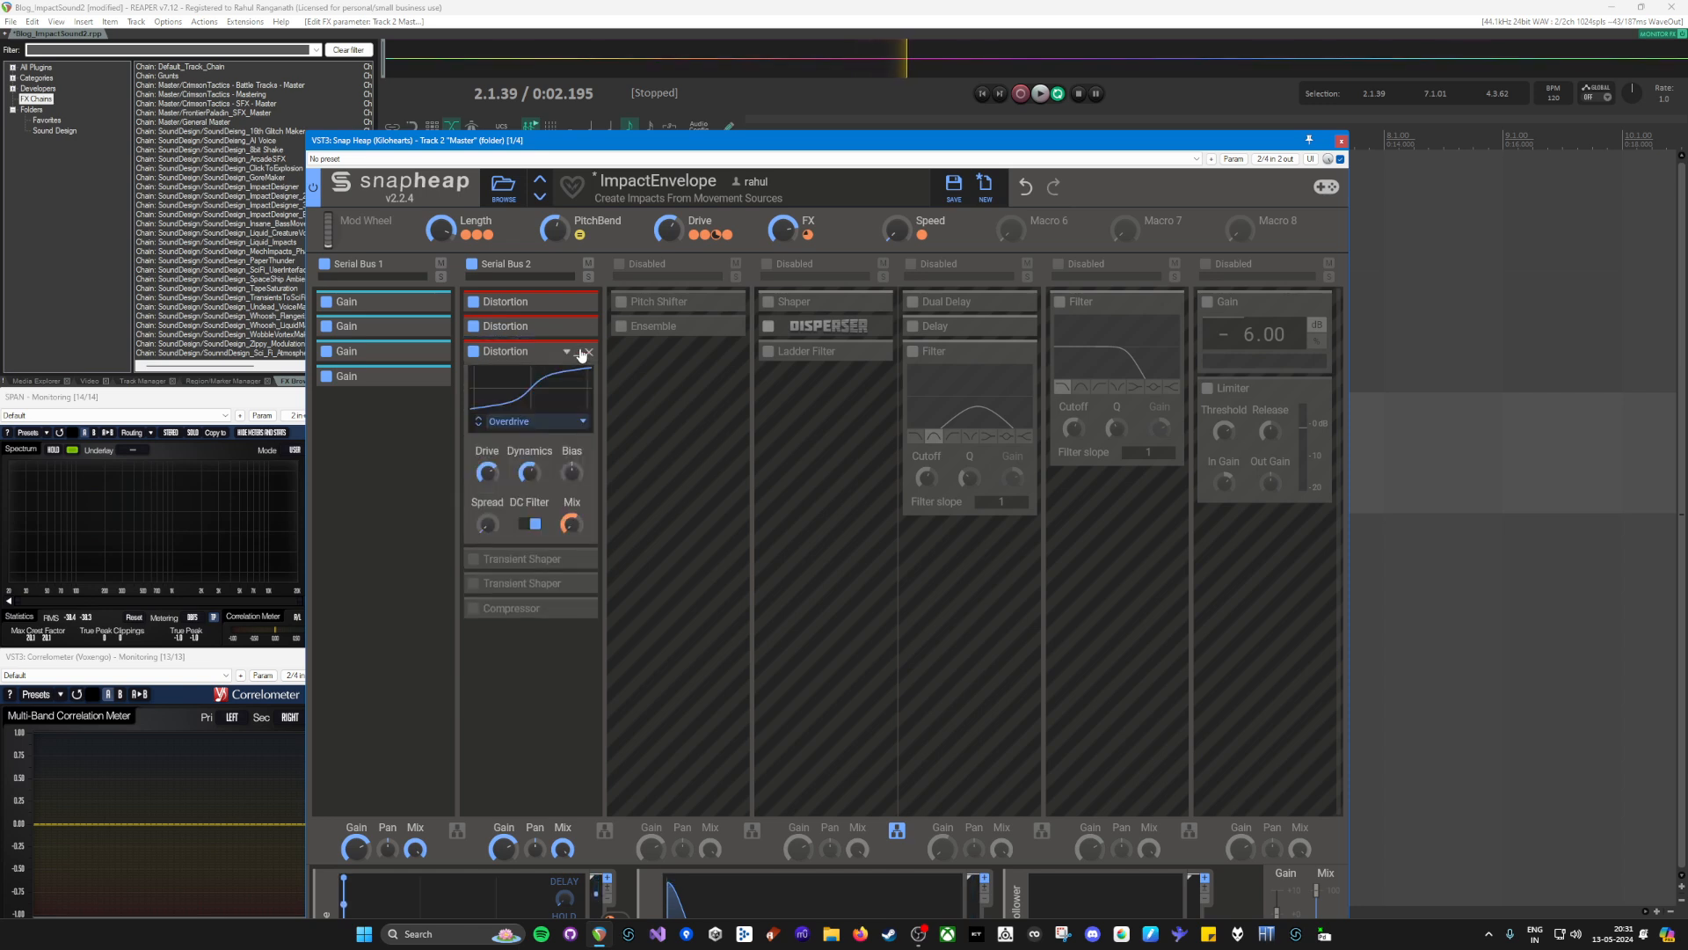
left_click(569, 426)
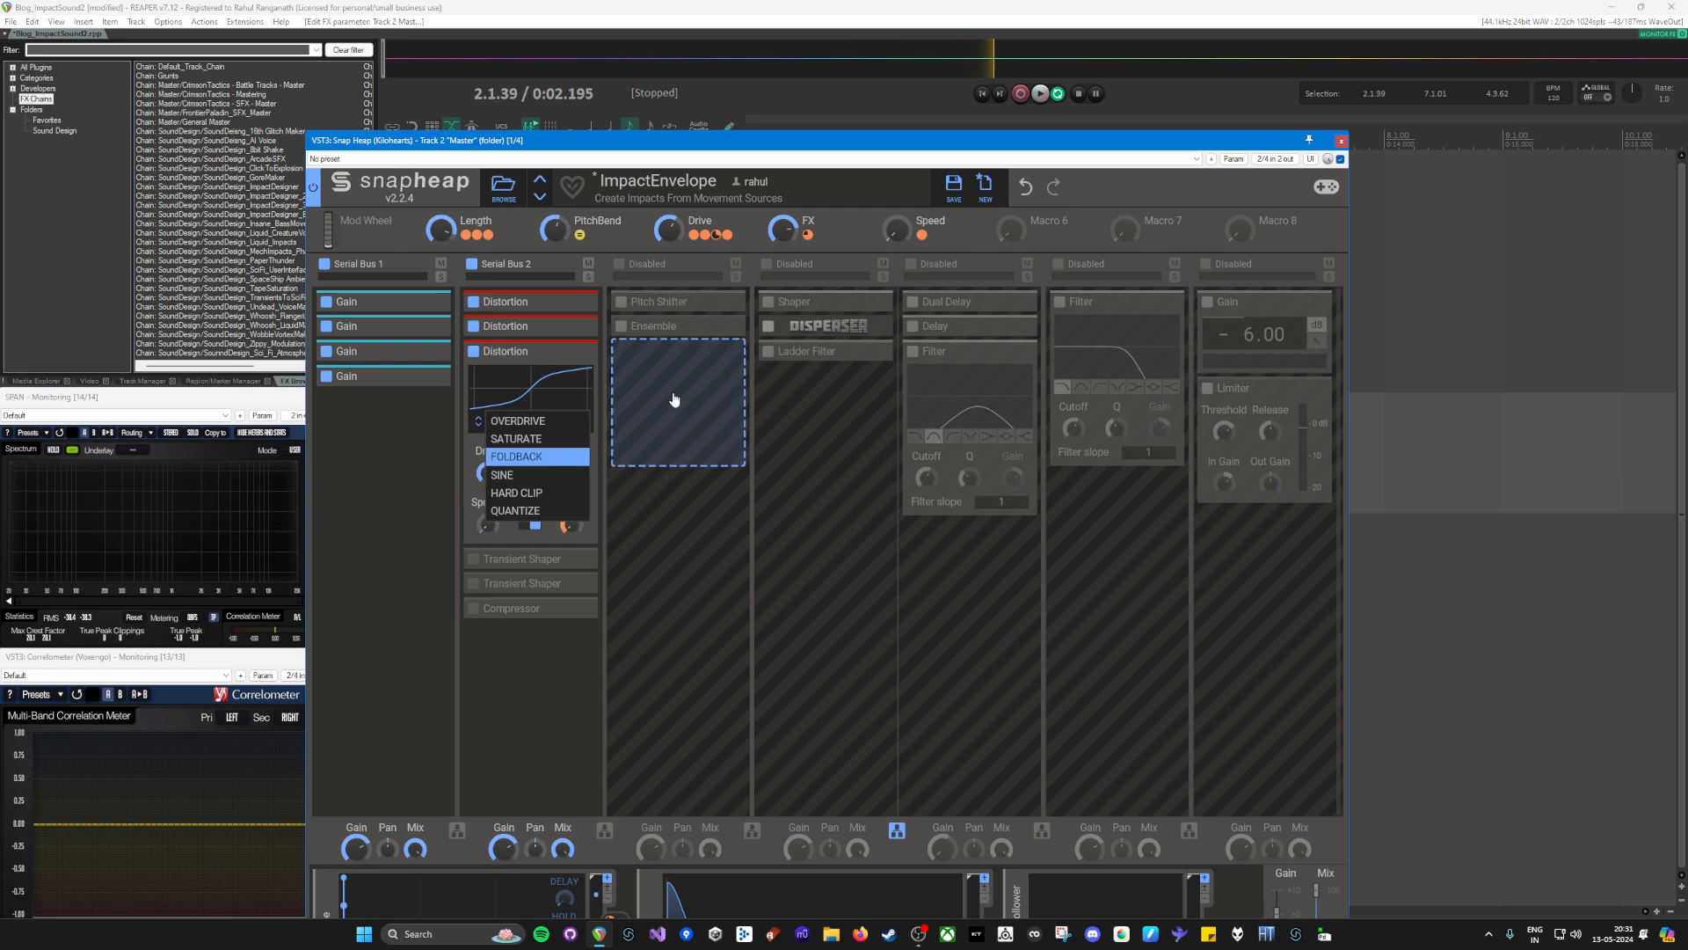
left_click(357, 544)
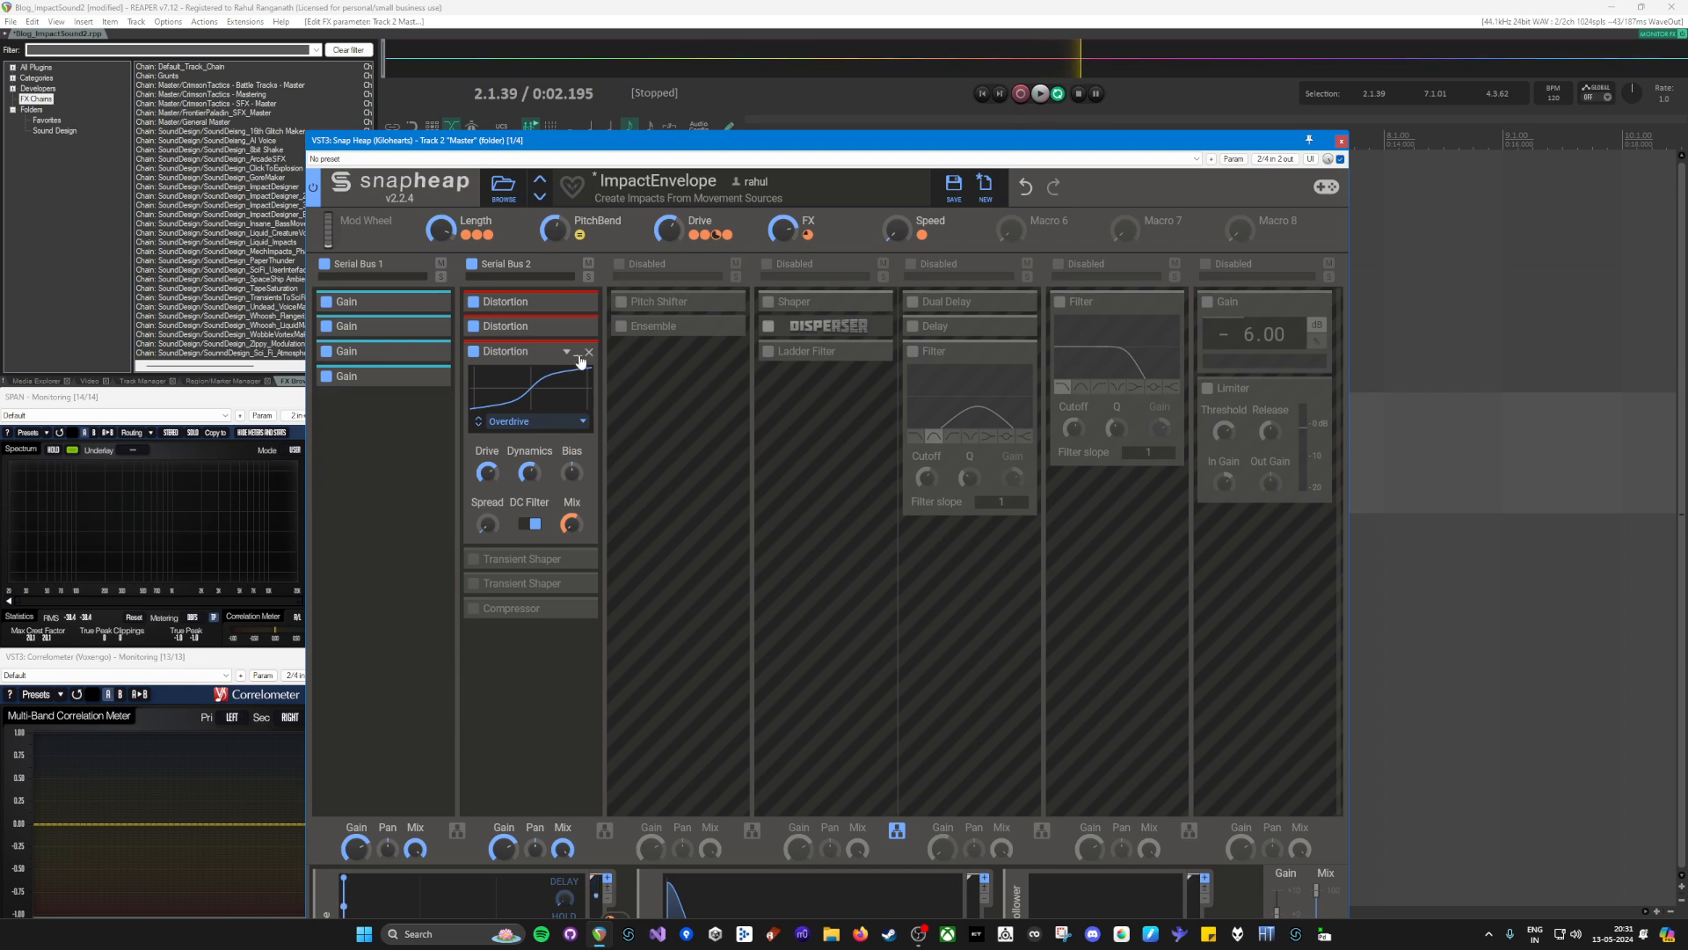
left_click(580, 357)
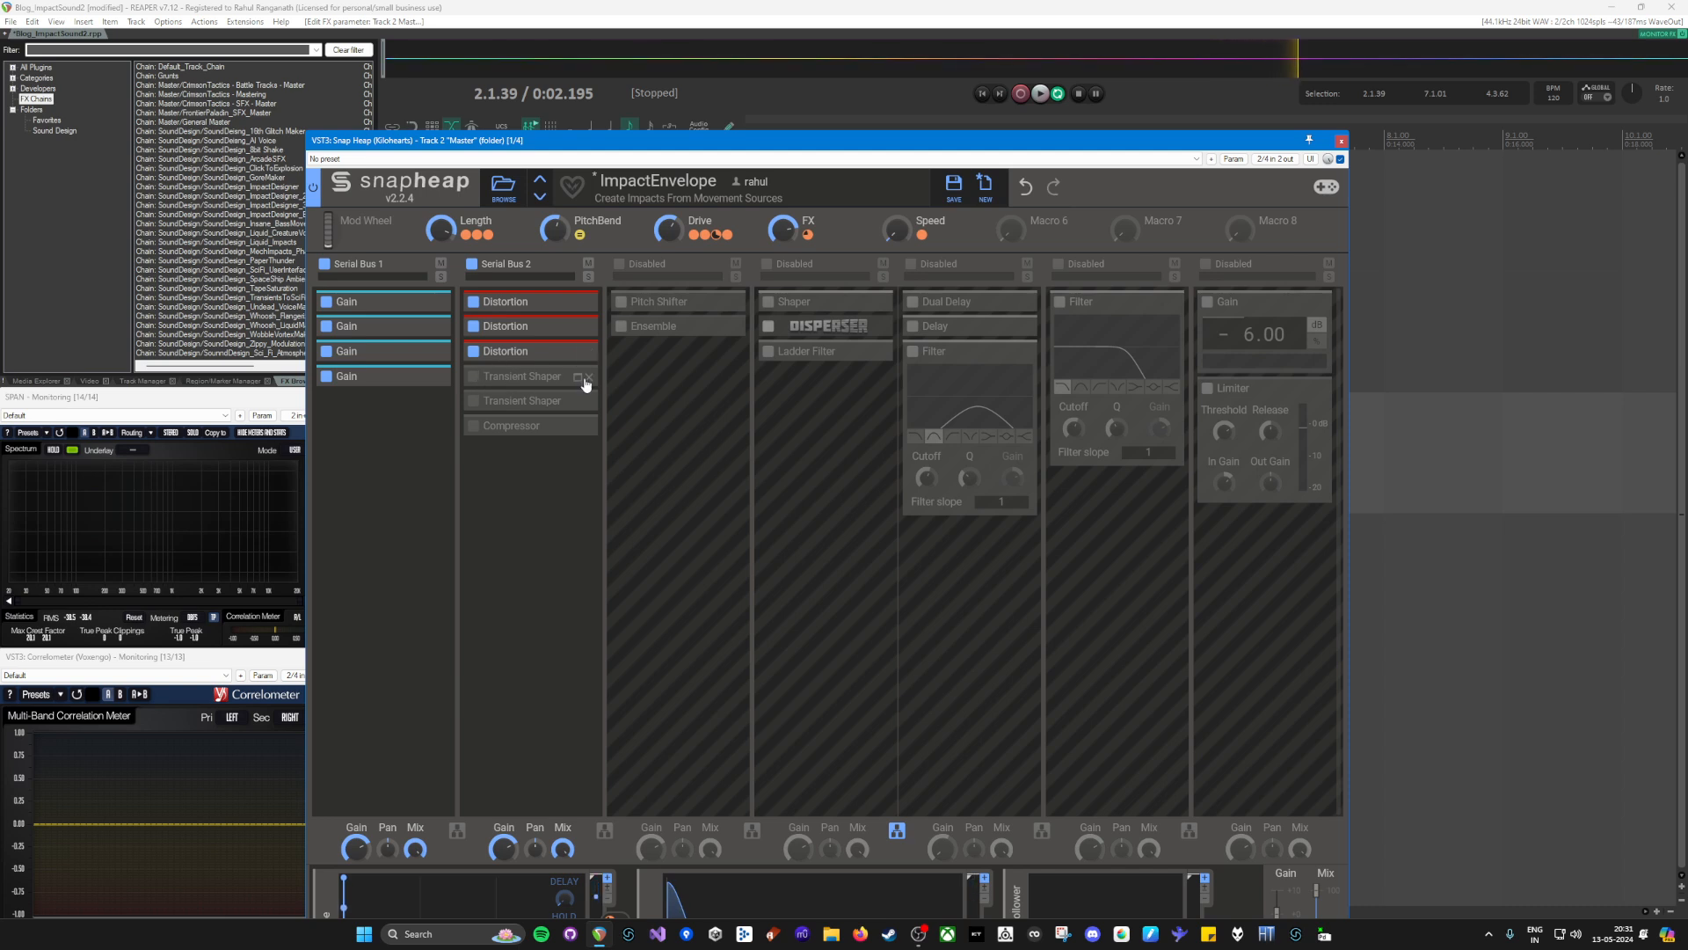
Step: Enable both Transient Shapers on the second bus, expand them to inspect their settings, and collapse them
left_click(473, 377)
left_click(473, 401)
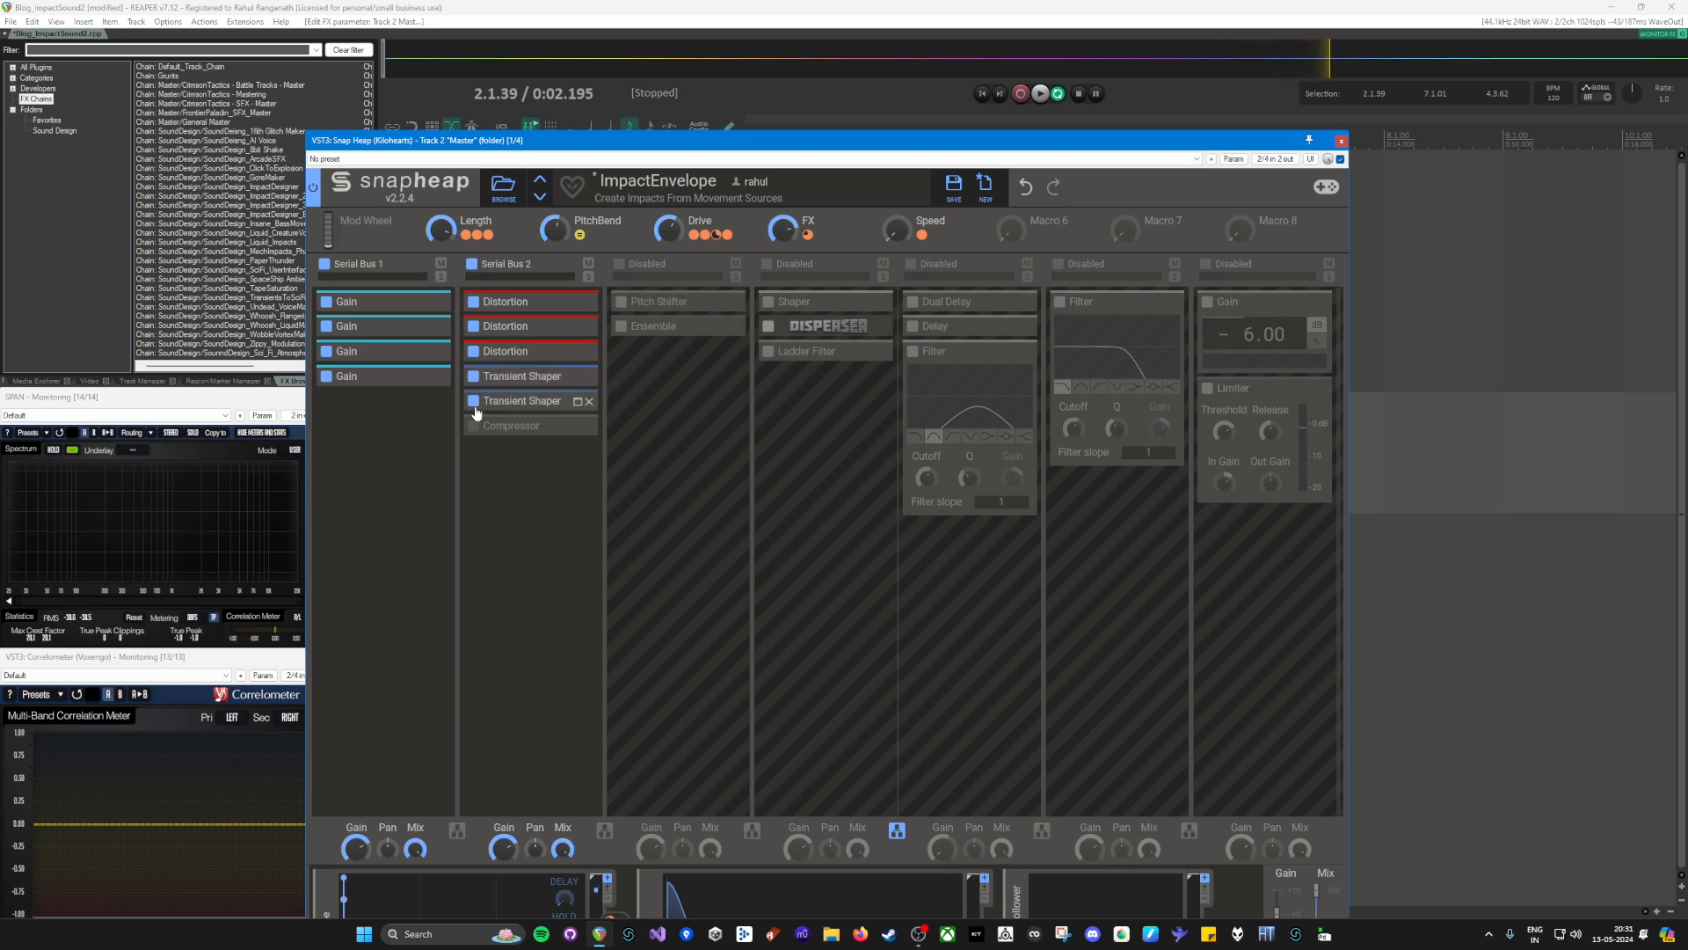
left_click(576, 378)
left_click(577, 570)
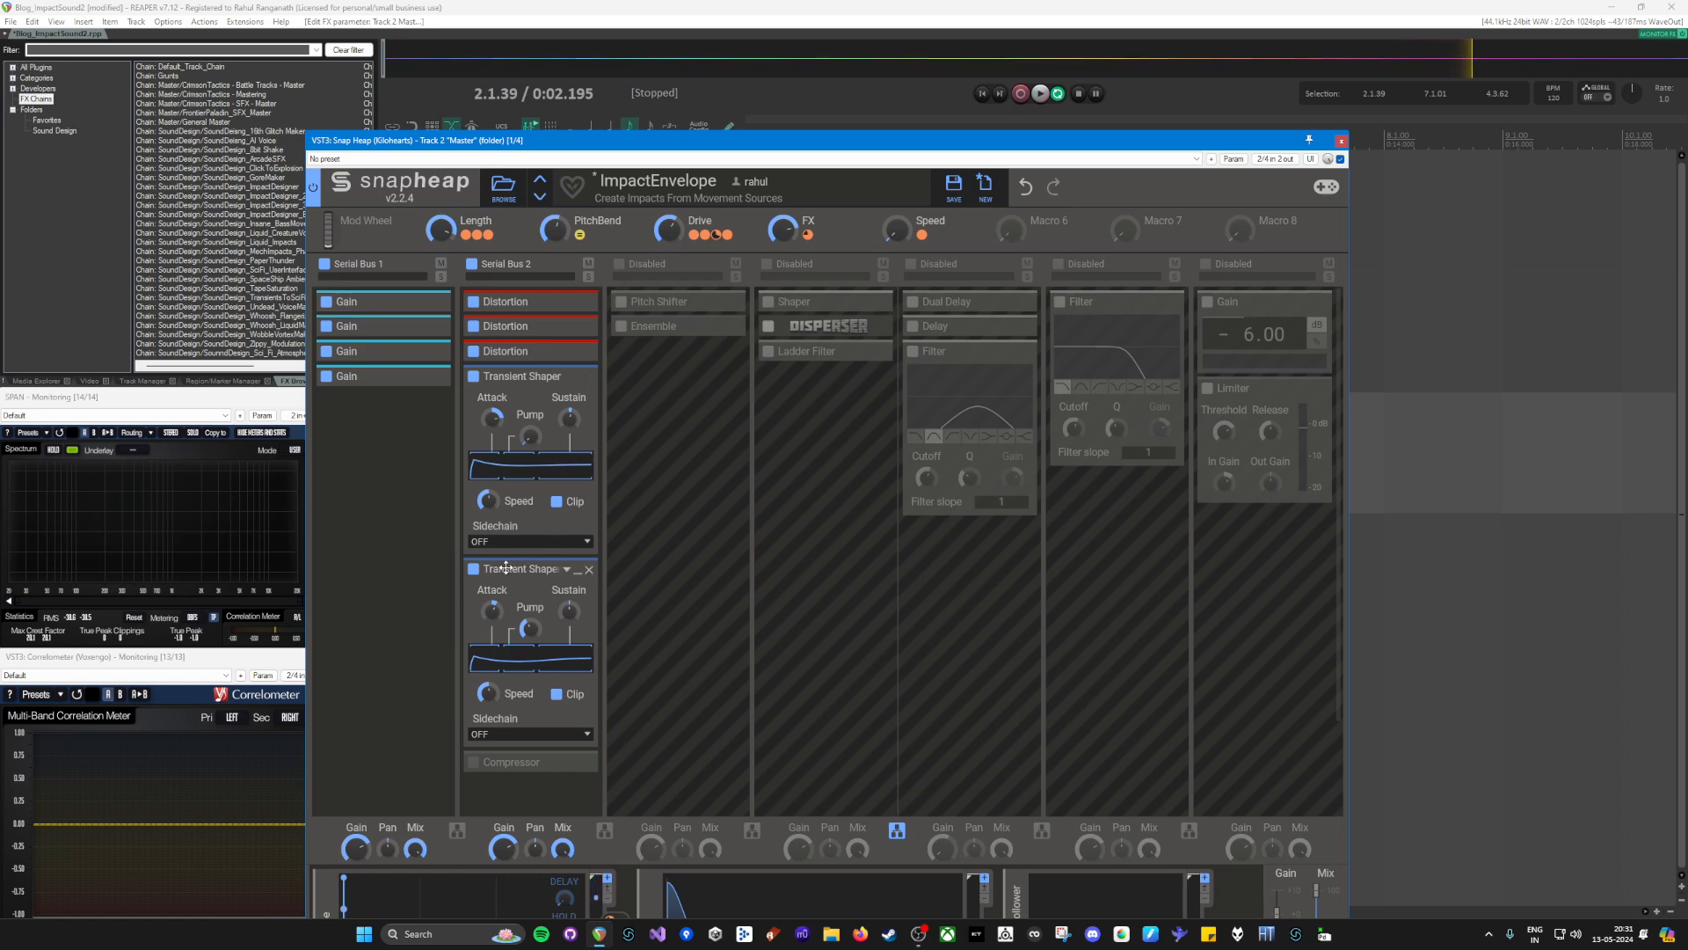
left_click(578, 376)
left_click(573, 400)
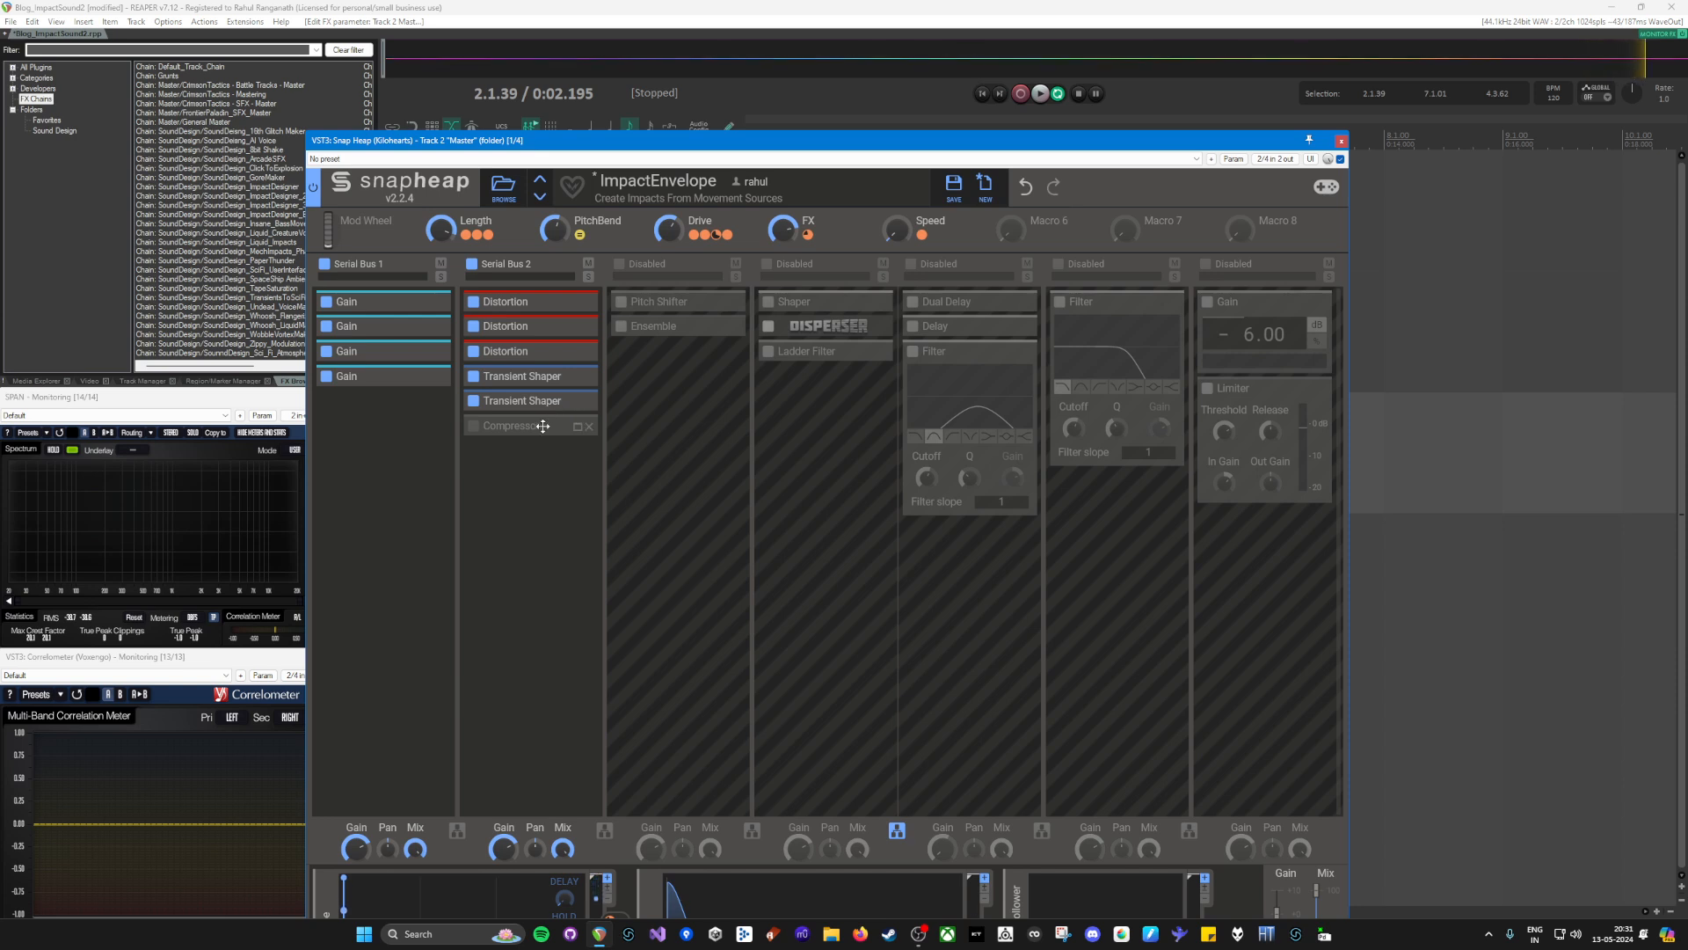
Step: Enable the Compressor on the second bus, expand it to inspect its settings, and collapse it
left_click(473, 425)
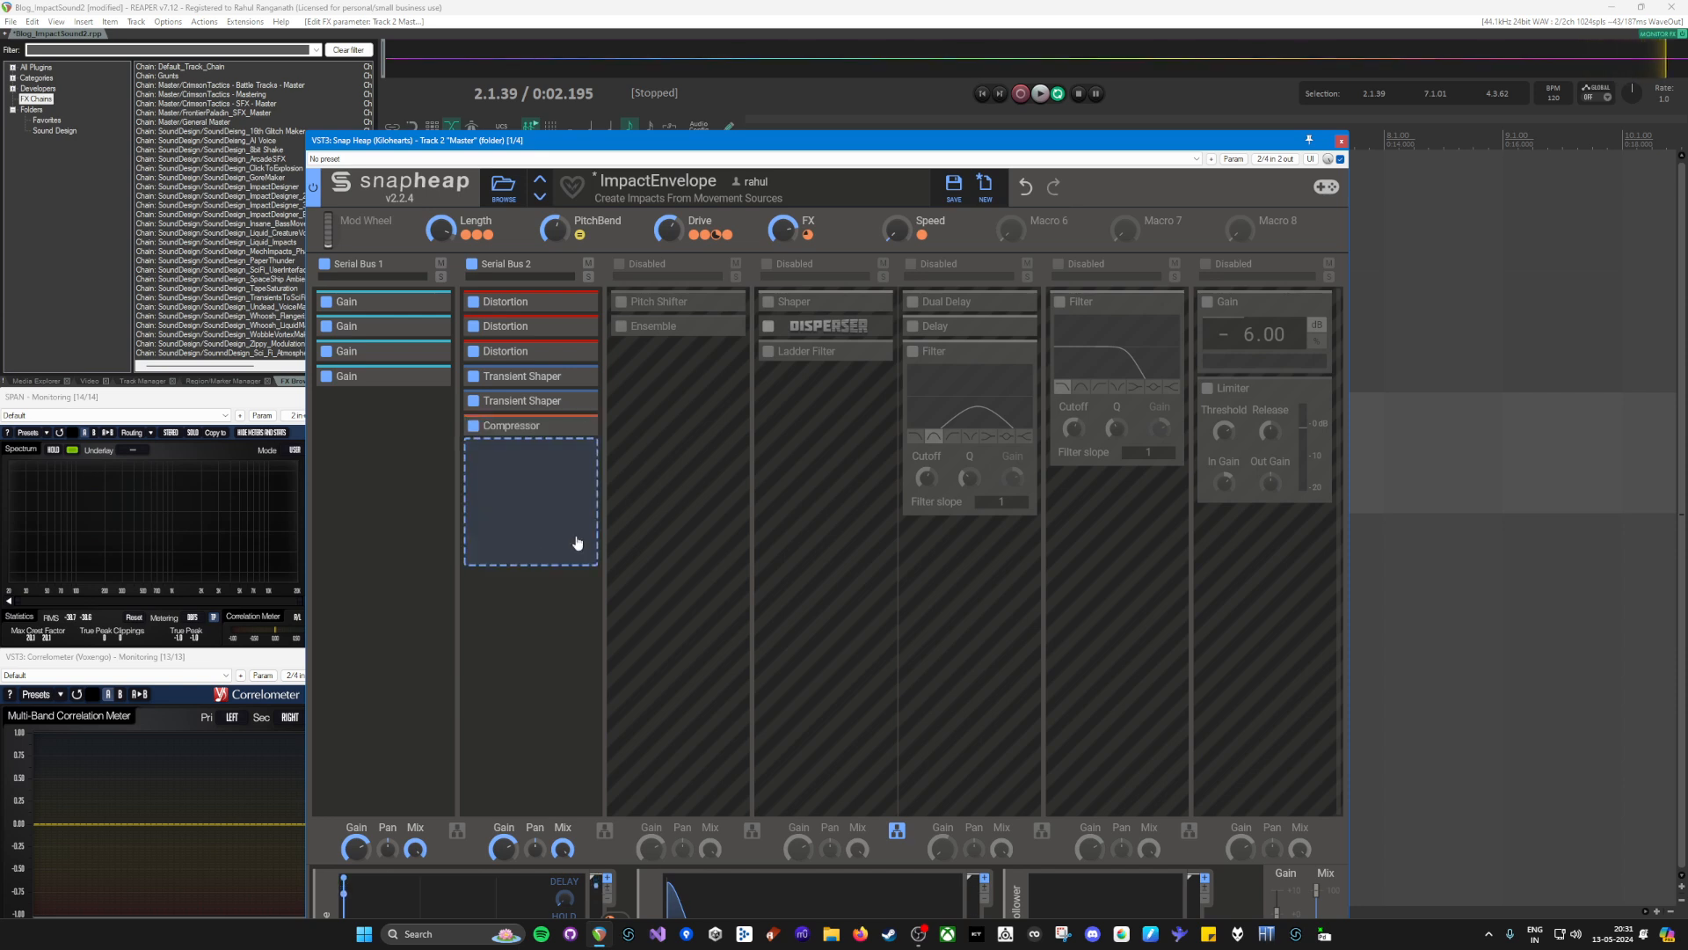
left_click(582, 426)
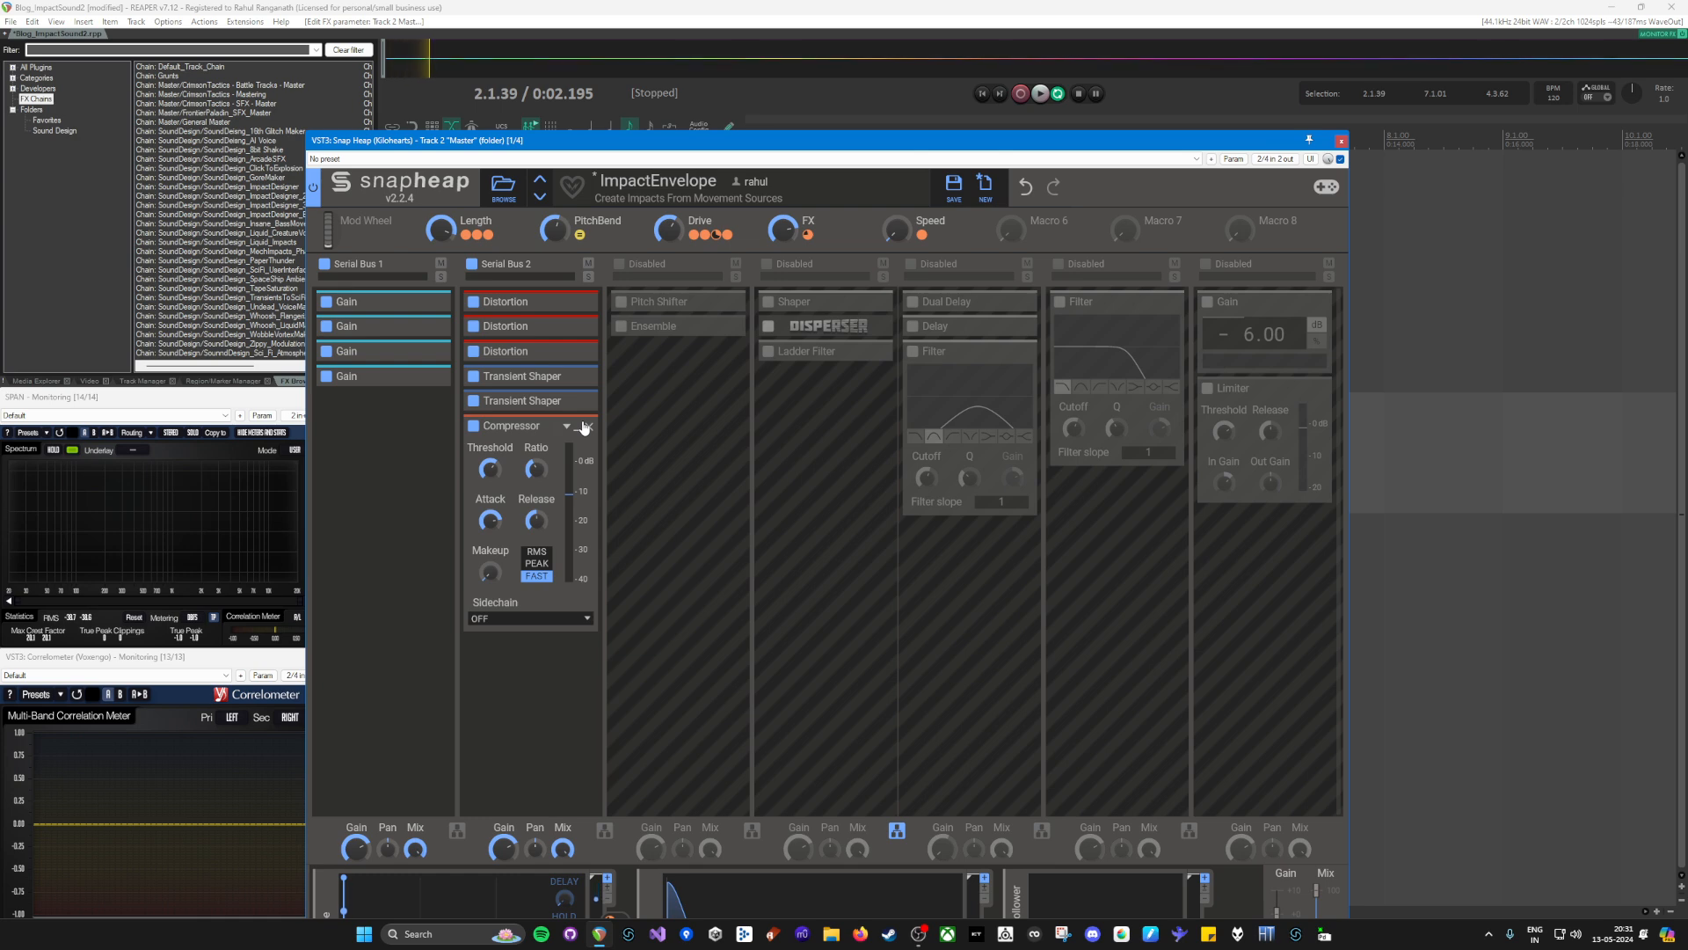
left_click(583, 427)
Step: Try moving the first Transient Shaper above the Distortions, and return it below them
left_click_drag(545, 377, 540, 291)
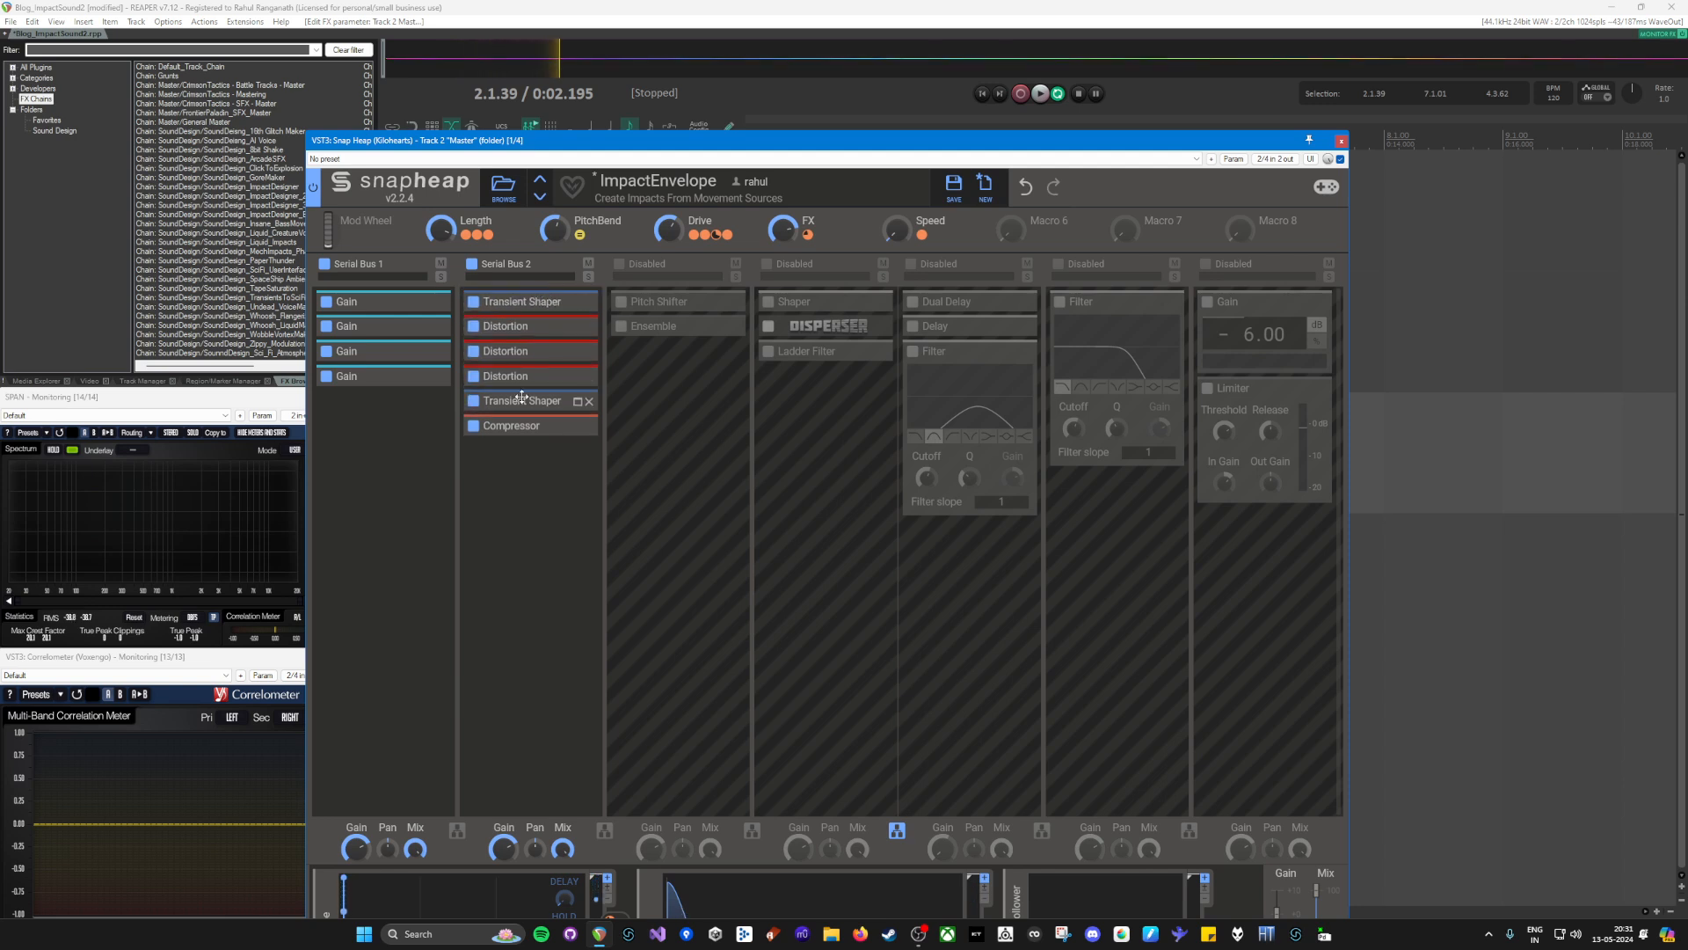
left_click_drag(524, 300, 528, 404)
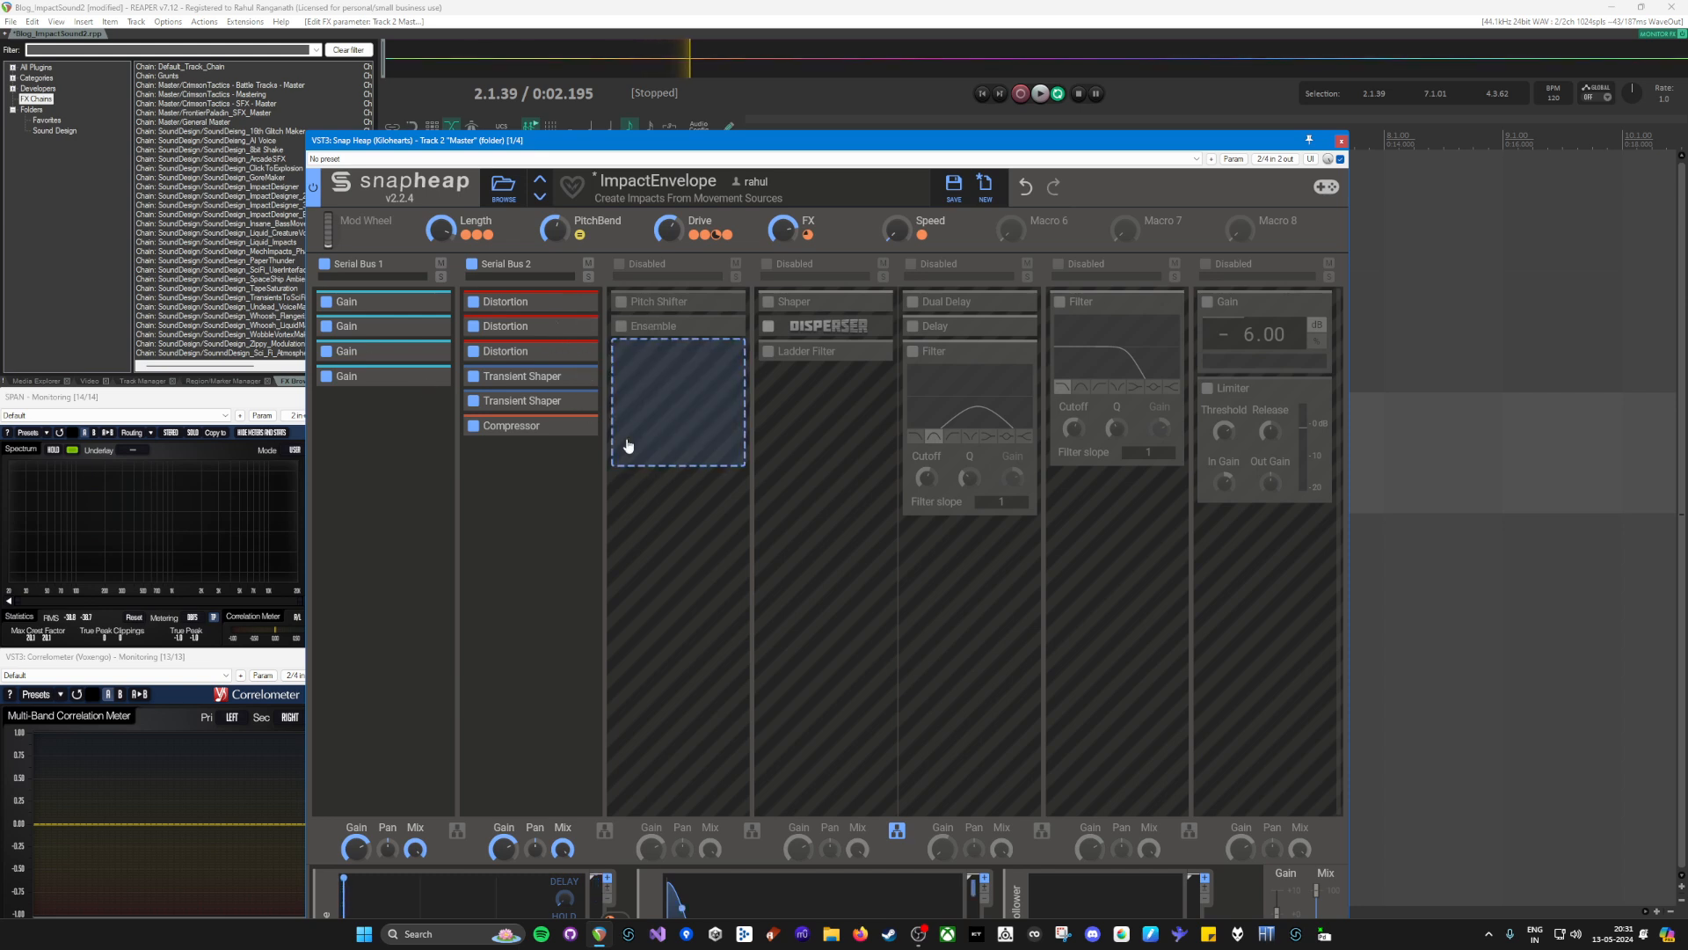
Step: Audition the time selection with the second bus disabled and again with it enabled to compare the sound
left_click(472, 265)
key("space")
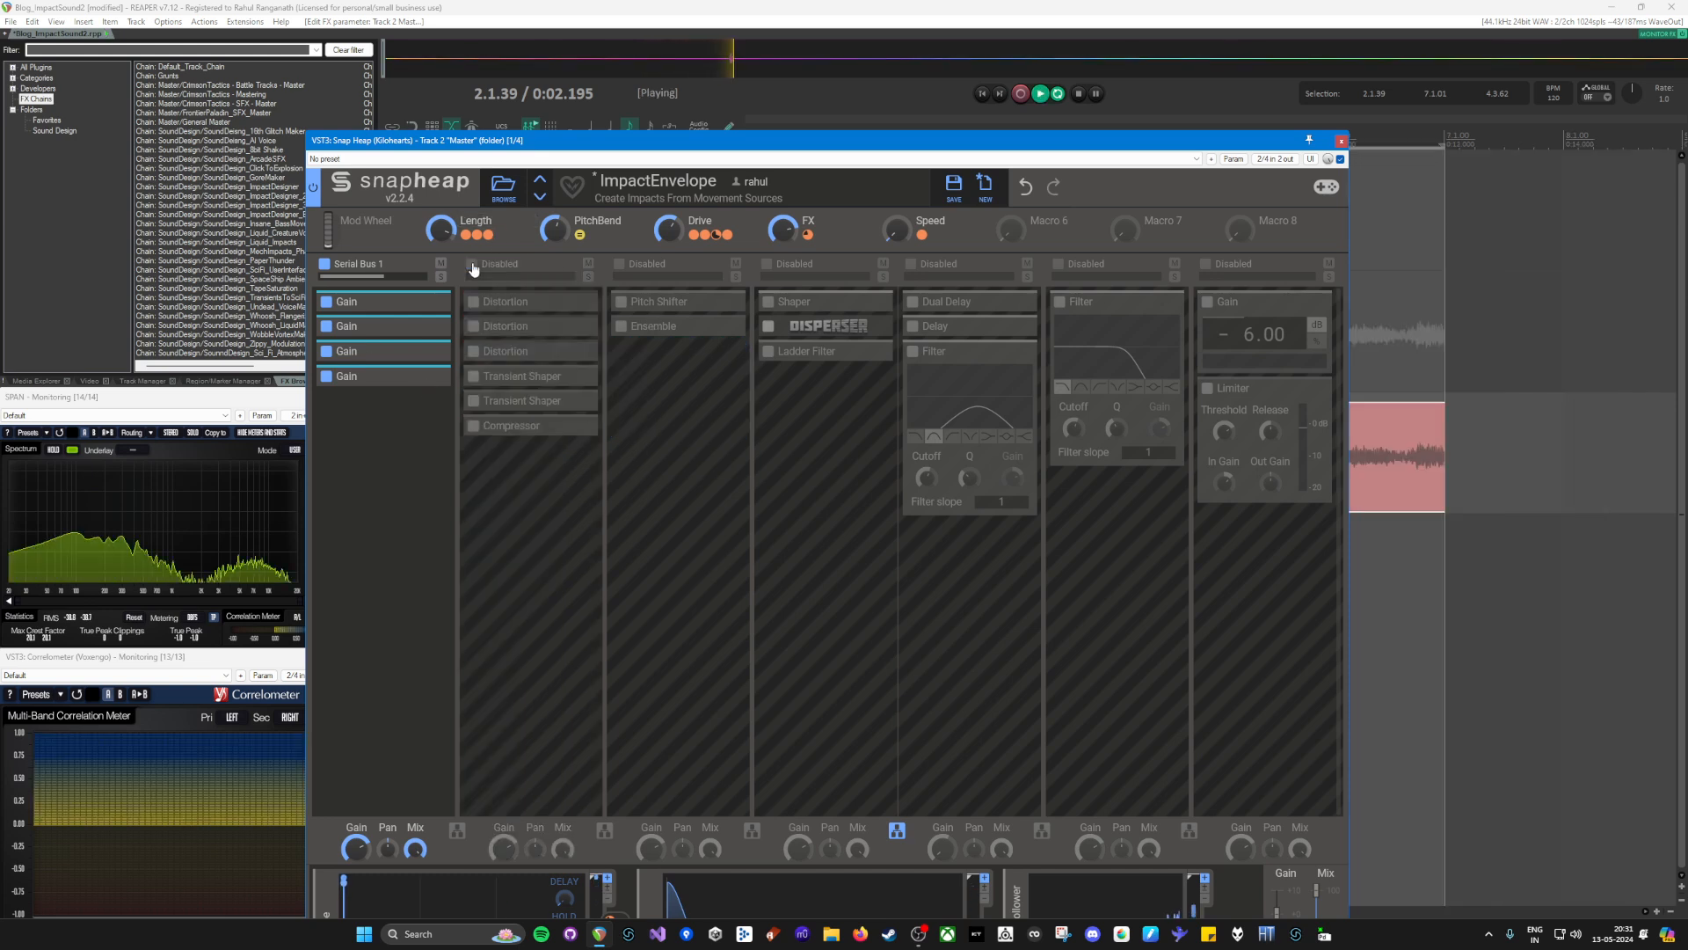
left_click(472, 264)
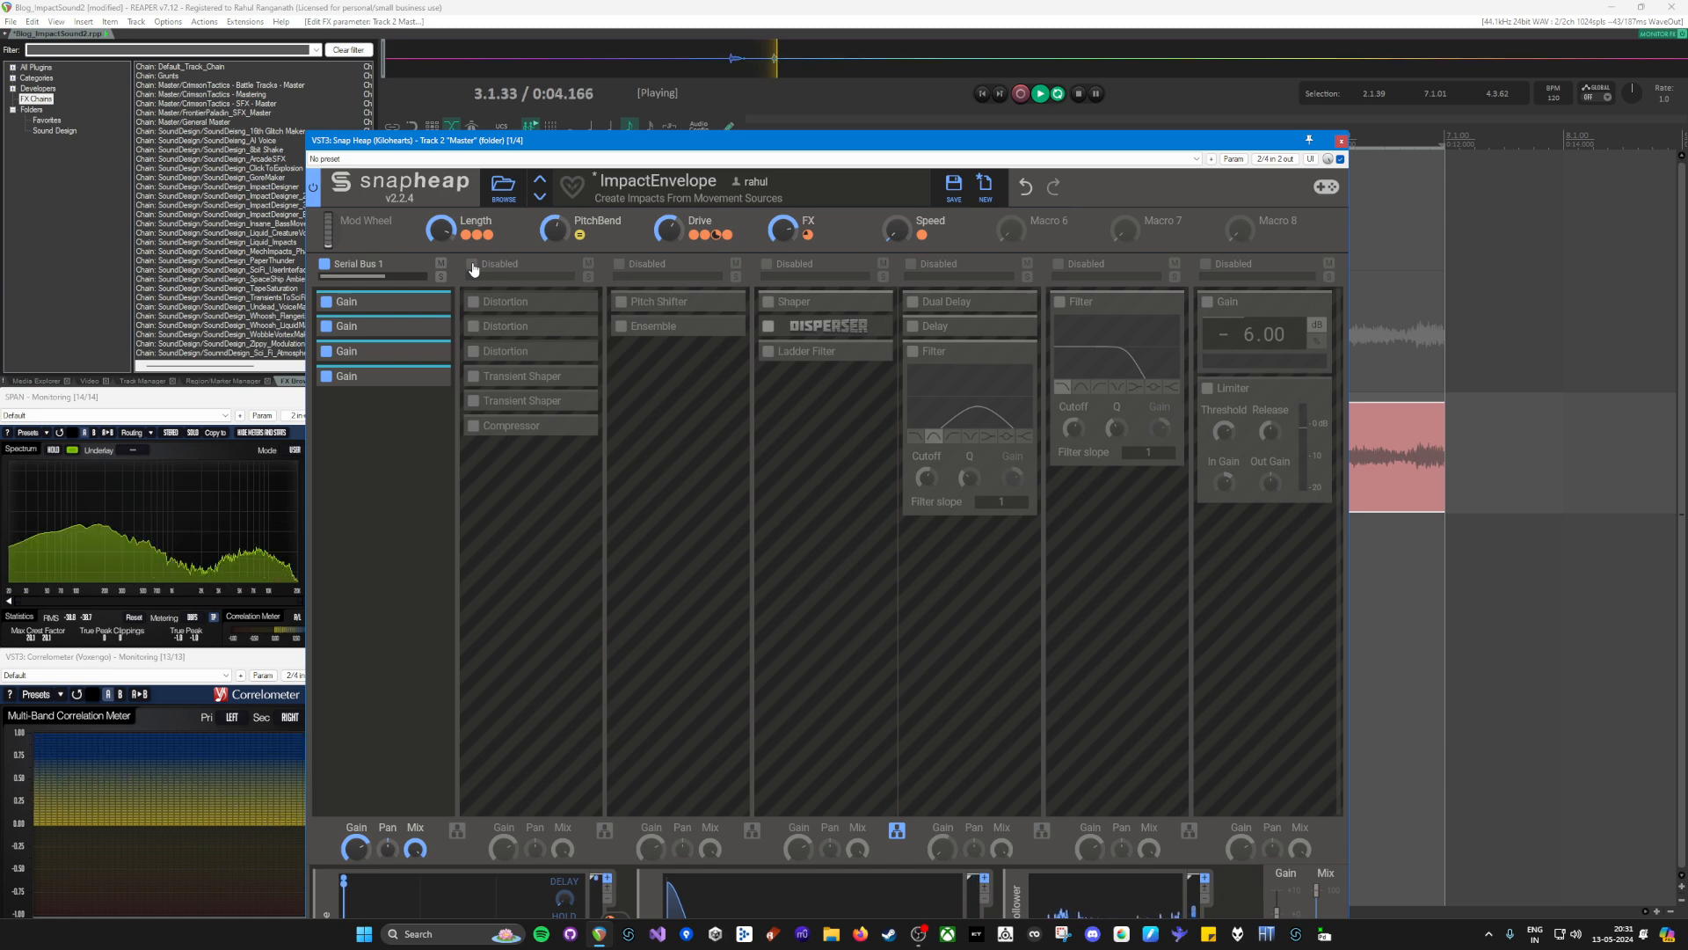
key("space")
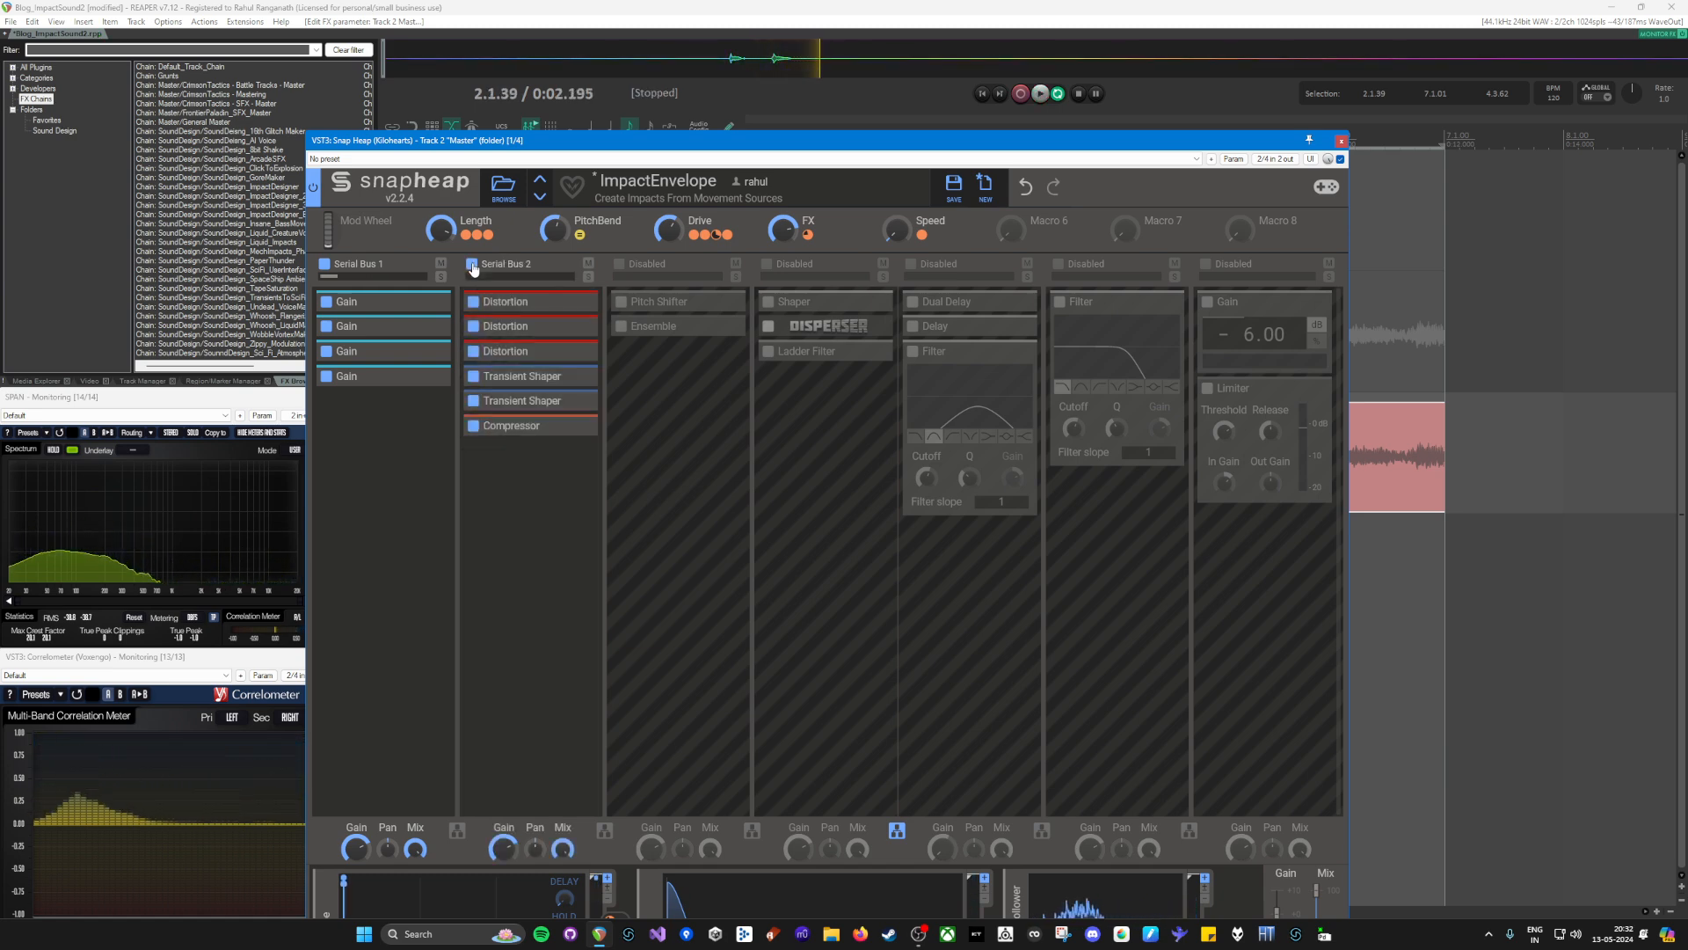
key("space")
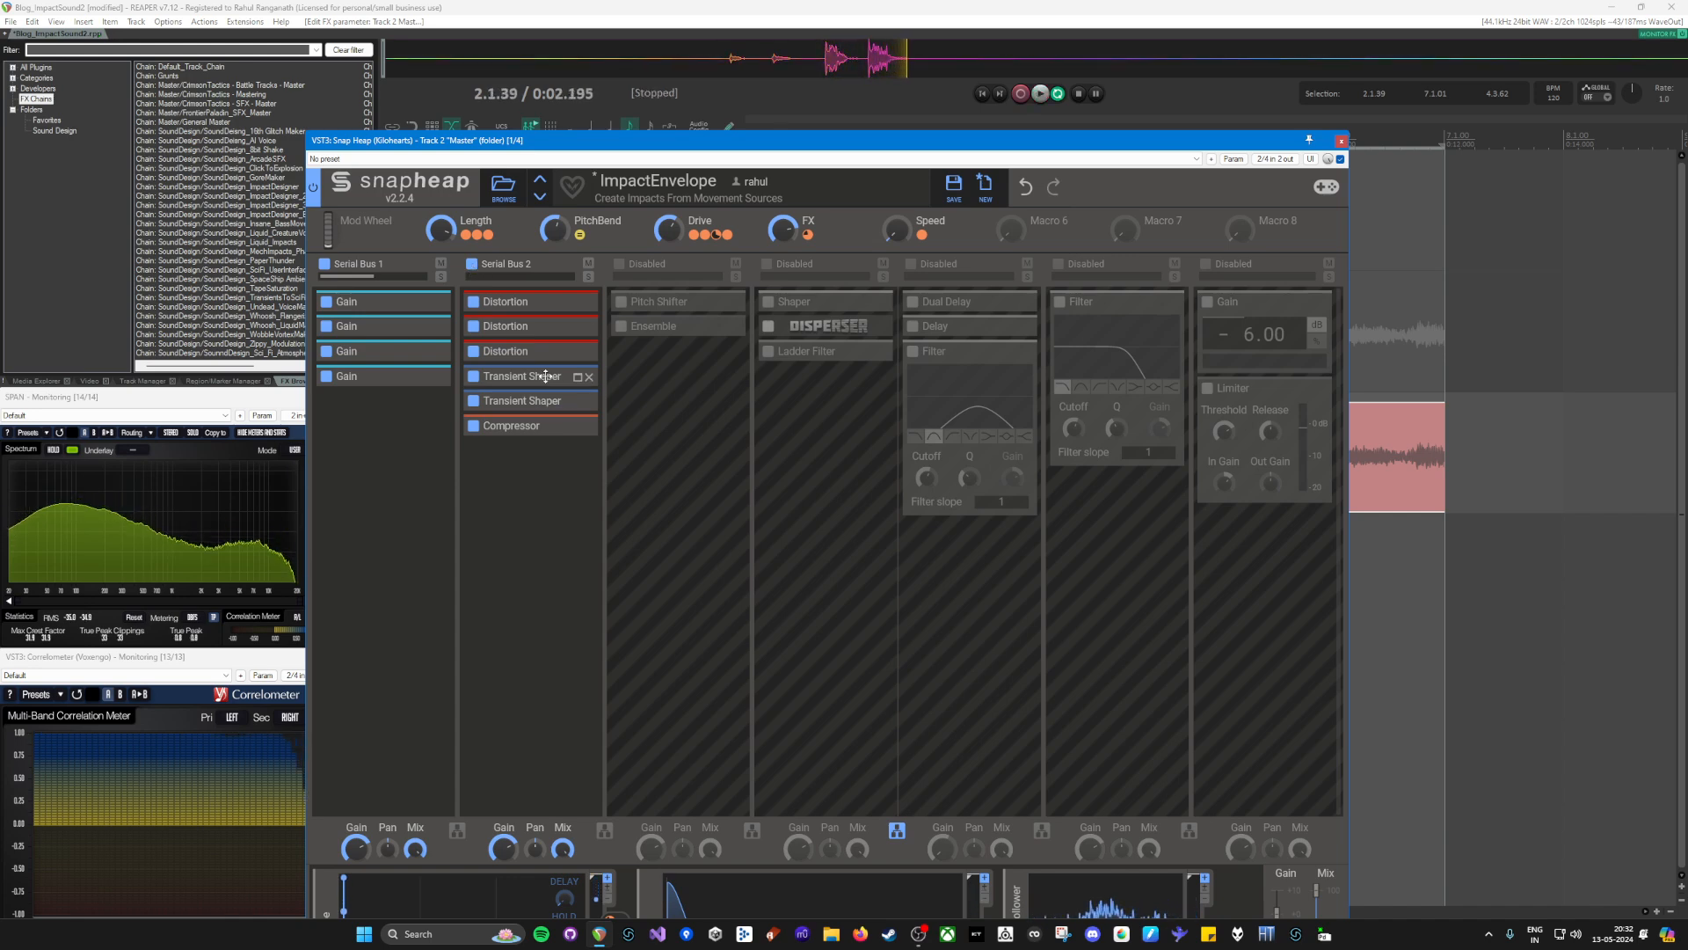
key("space")
Step: Move the first Transient Shaper above the three Distortions on the second bus and audition the new order
left_click_drag(546, 376, 545, 294)
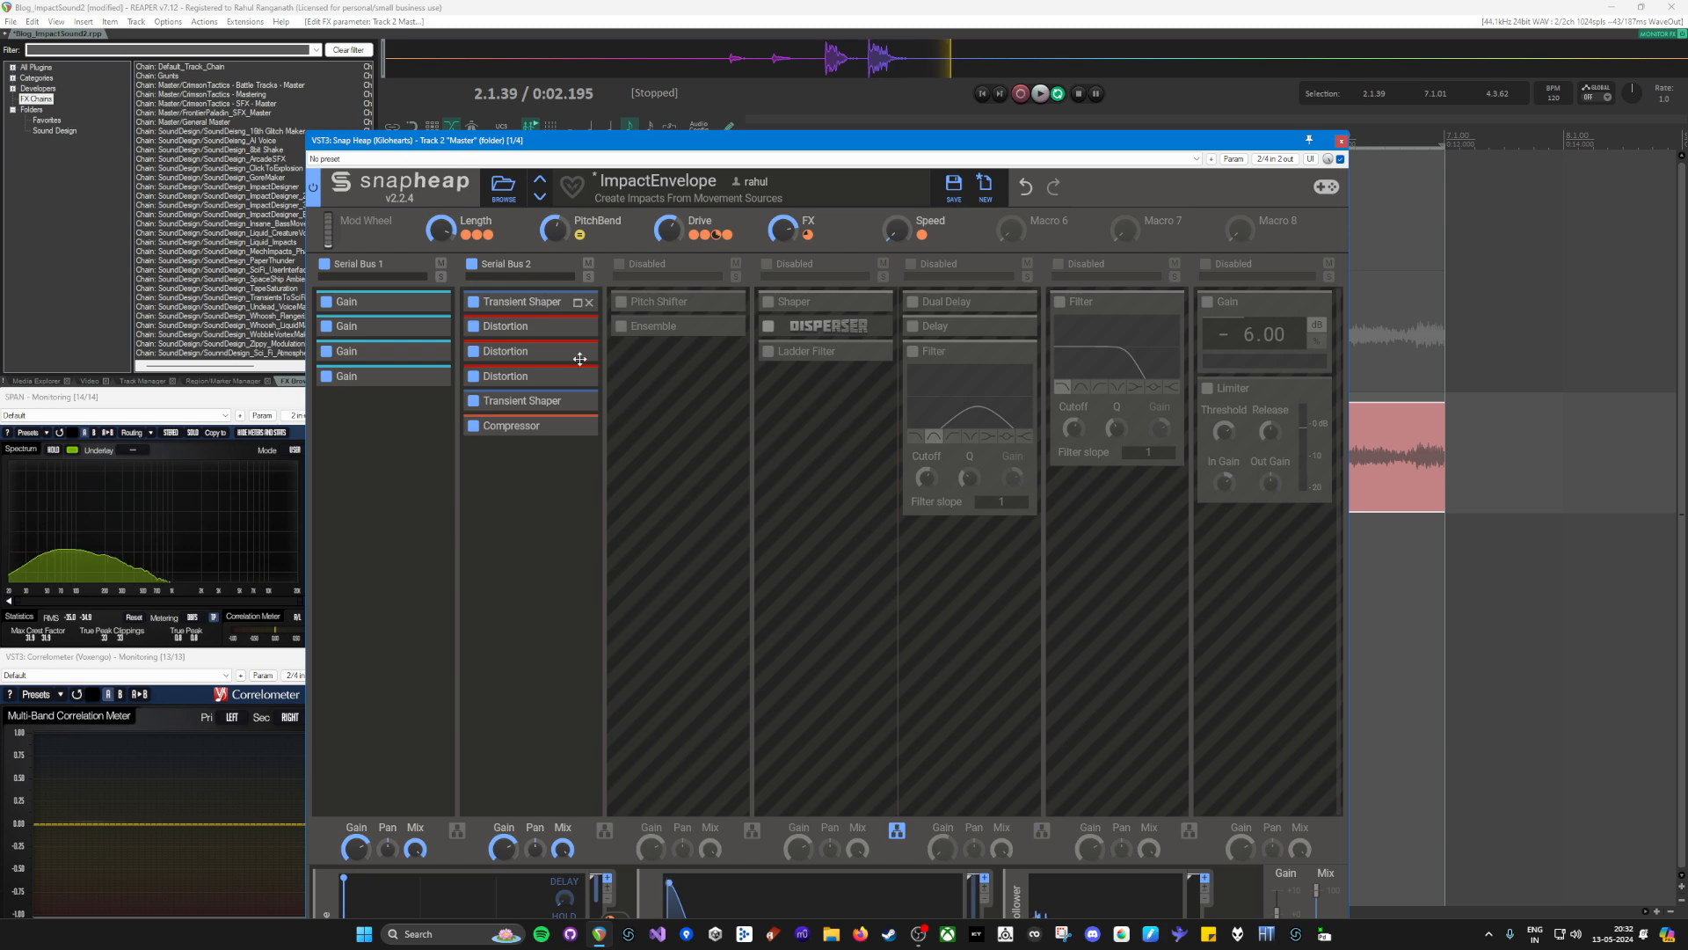
key("space")
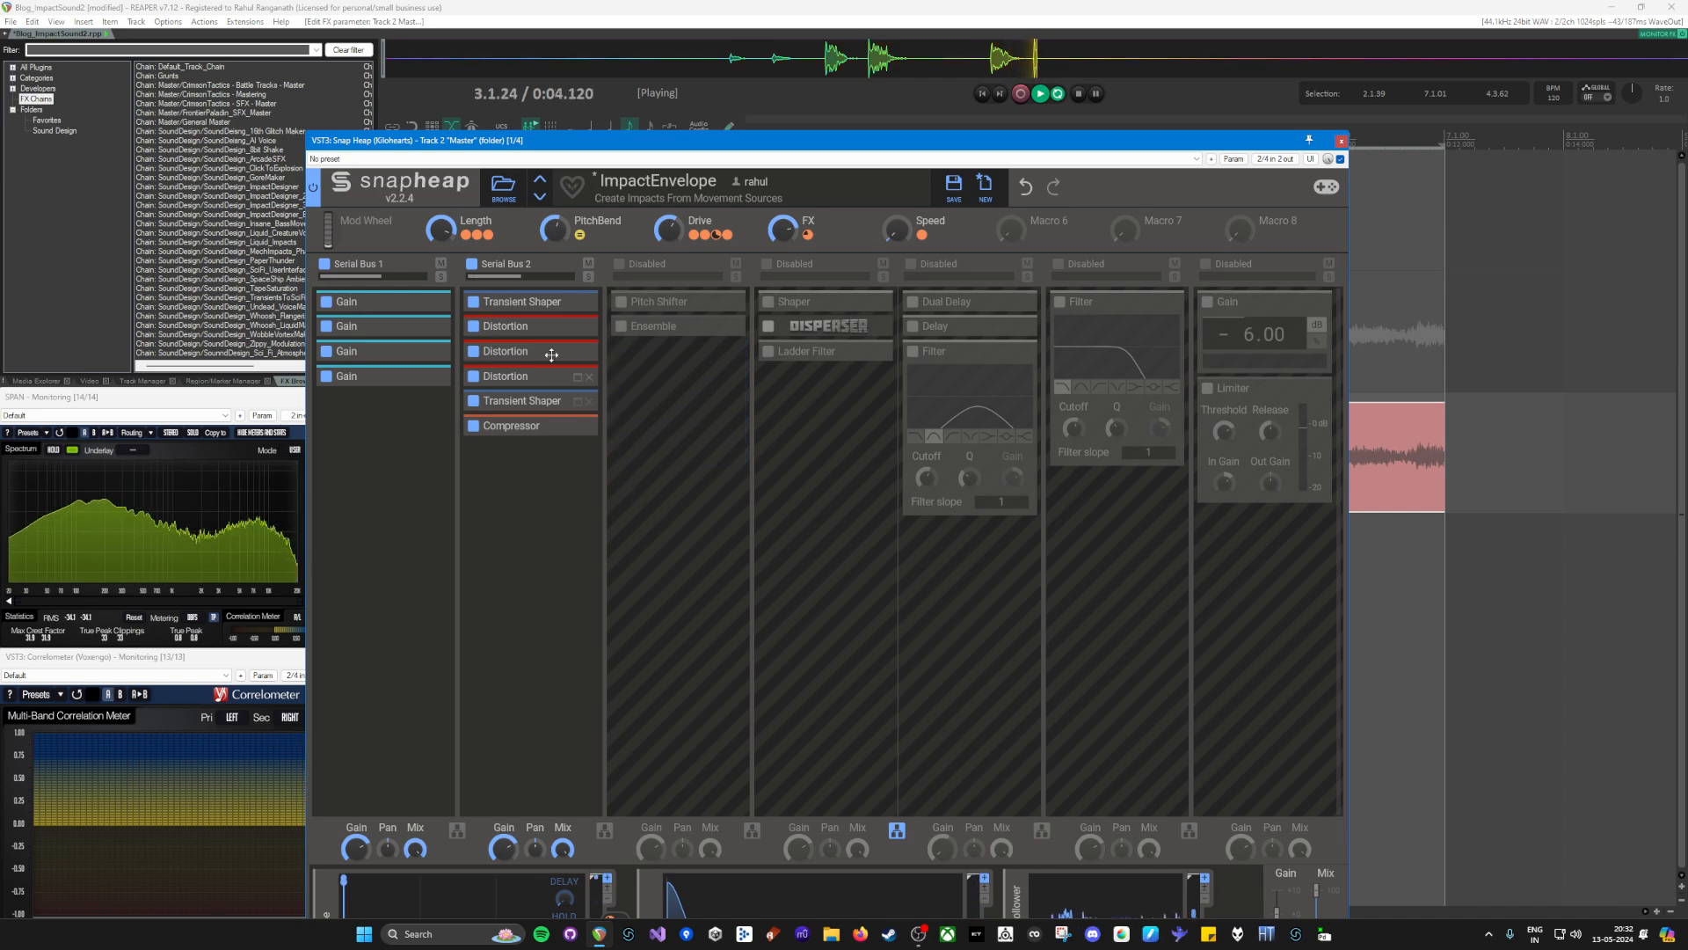
mouse_move(539, 301)
left_mouse_down()
mouse_move(541, 400)
mouse_move(554, 299)
left_mouse_up()
key("space")
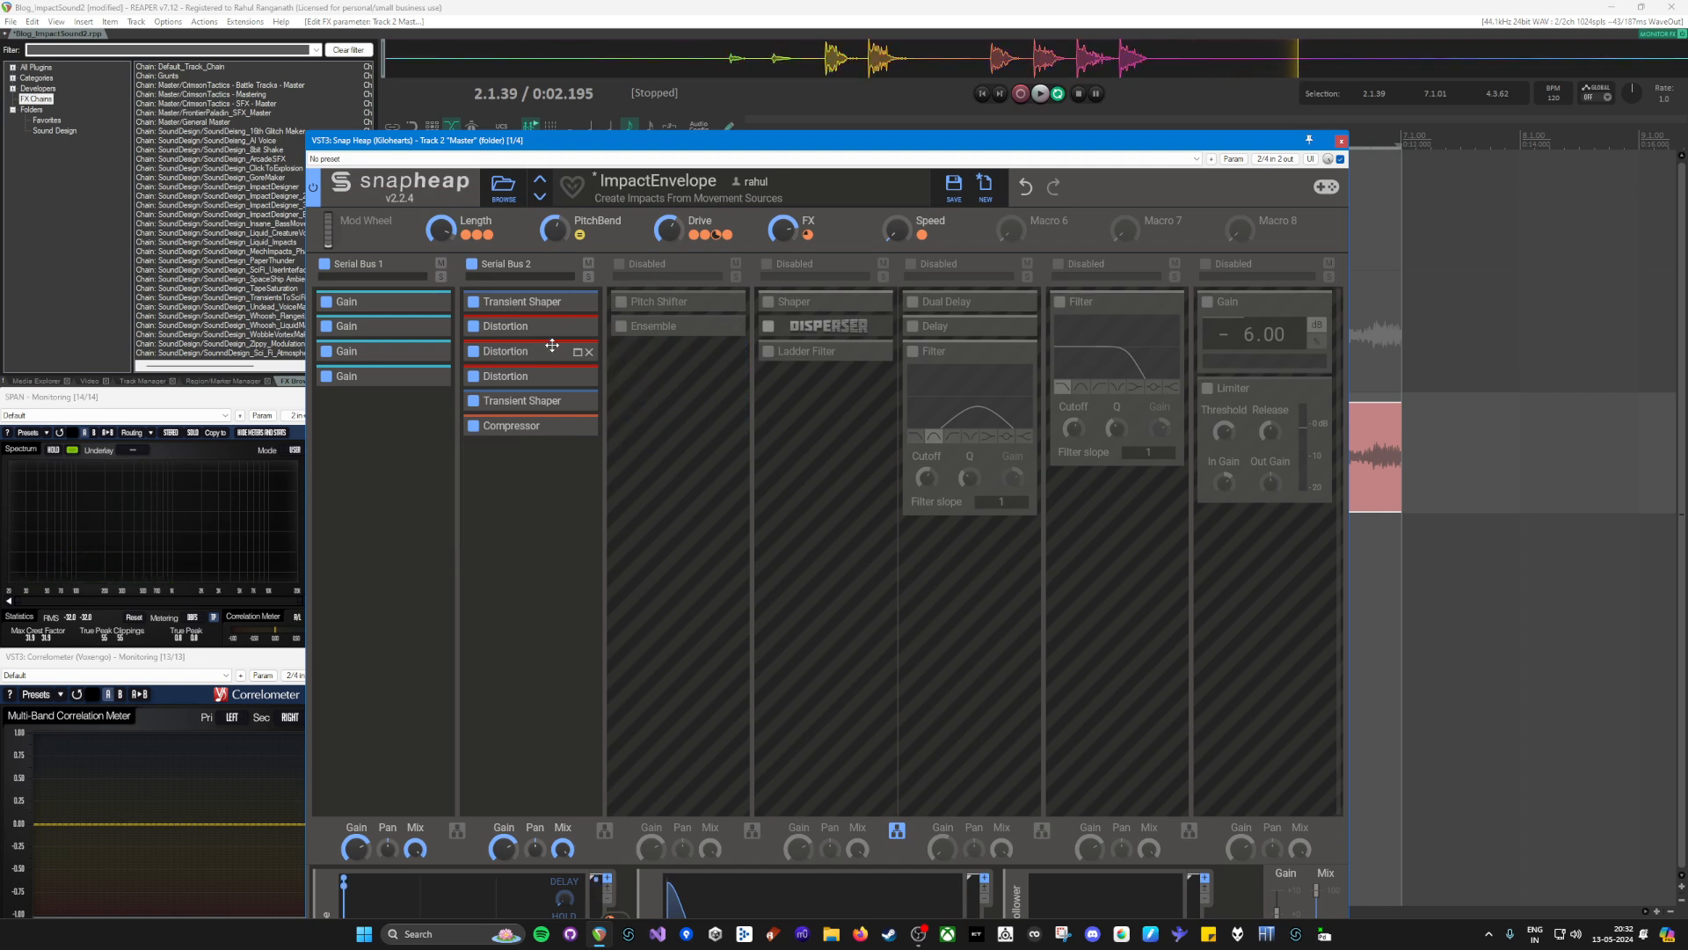
left_click_drag(584, 364, 701, 356)
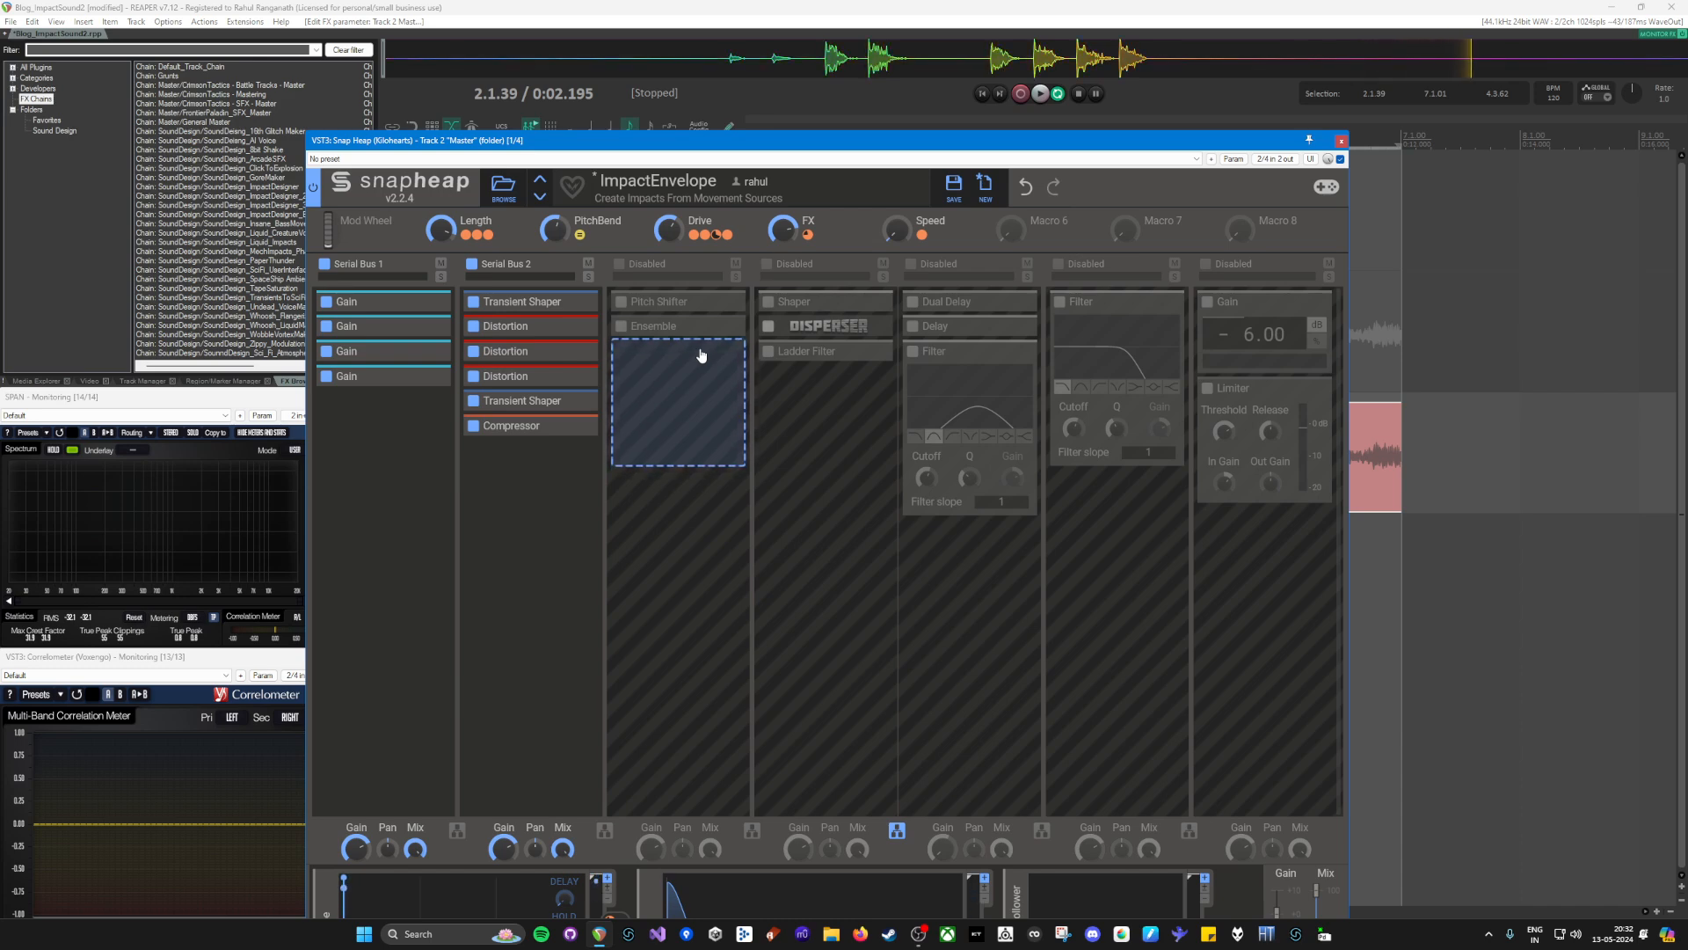
Step: Enable the third serial bus and expand its Pitch Shifter and Ensemble snapins
left_click(621, 264)
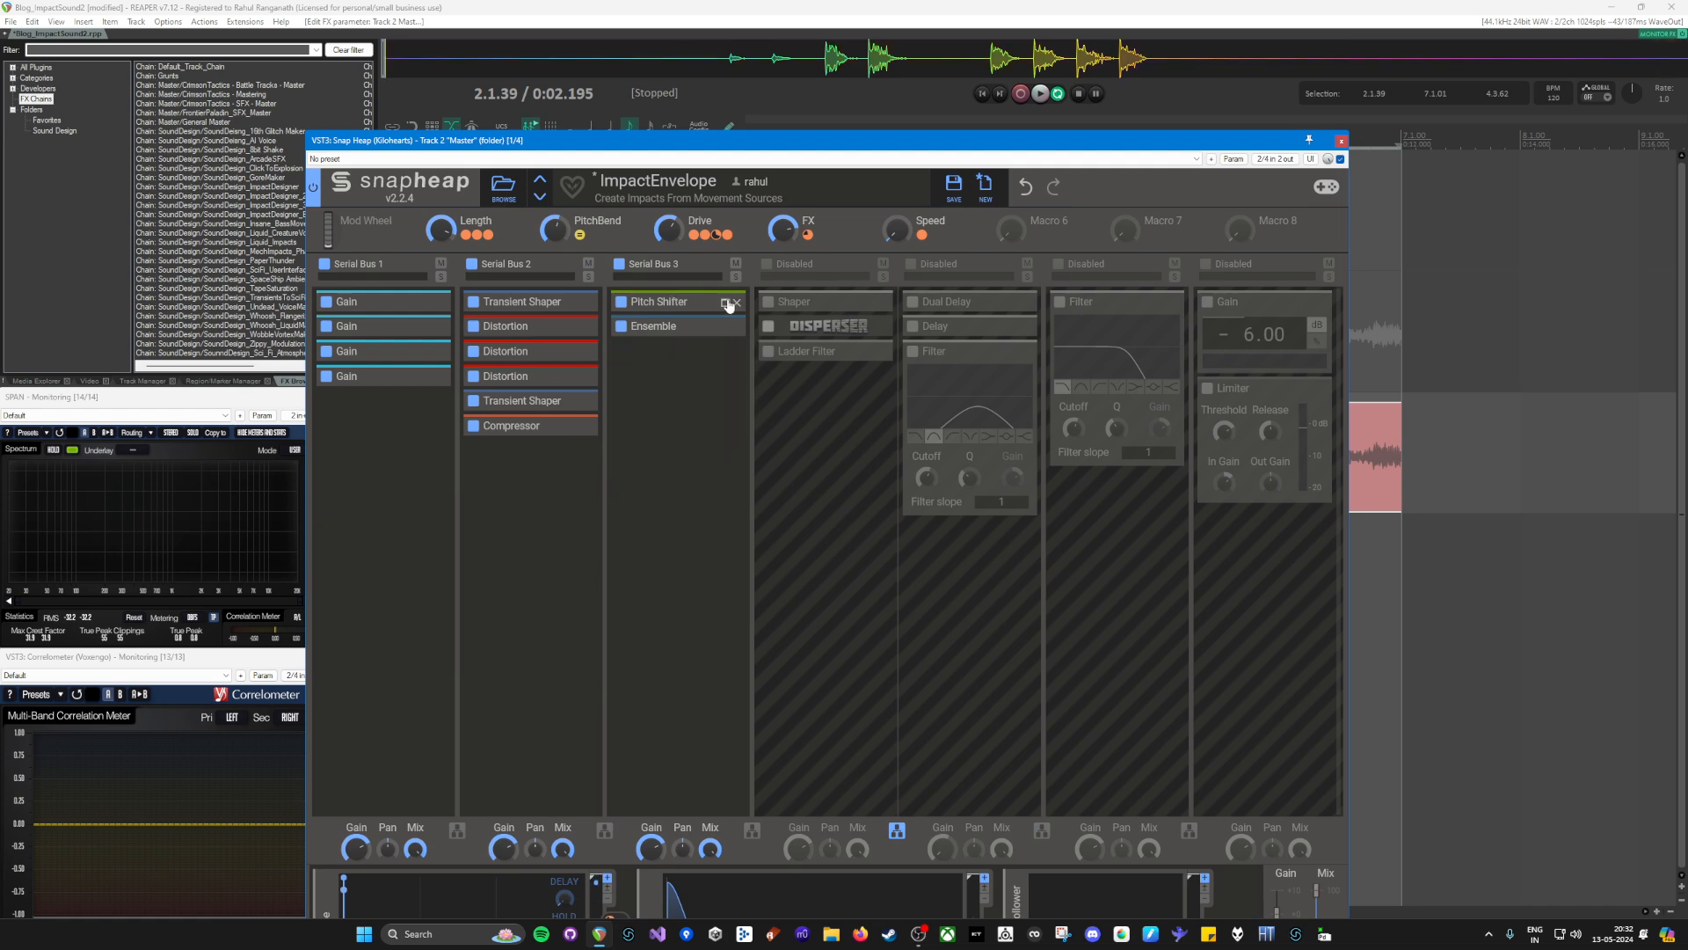
left_click(727, 304)
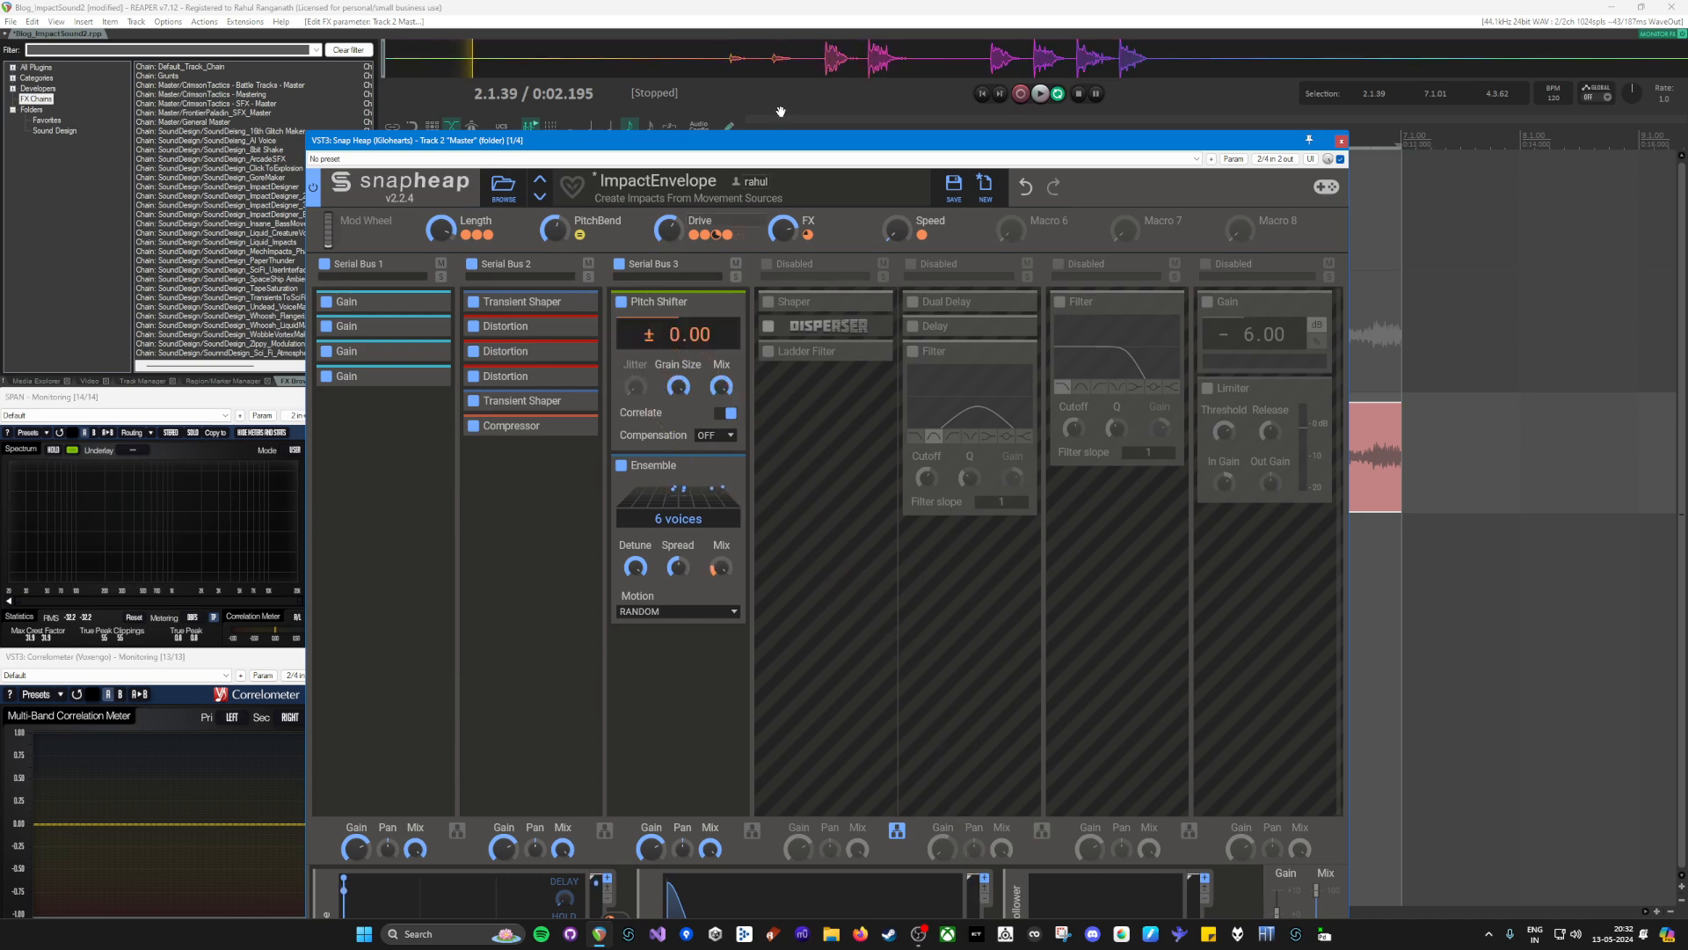
Step: Inspect the Envelope modulation on the Ensemble's Mix, and collapse the Pitch Shifter and Ensemble snapins on the third bus
left_click_drag(780, 145, 802, 0)
mouse_move(702, 210)
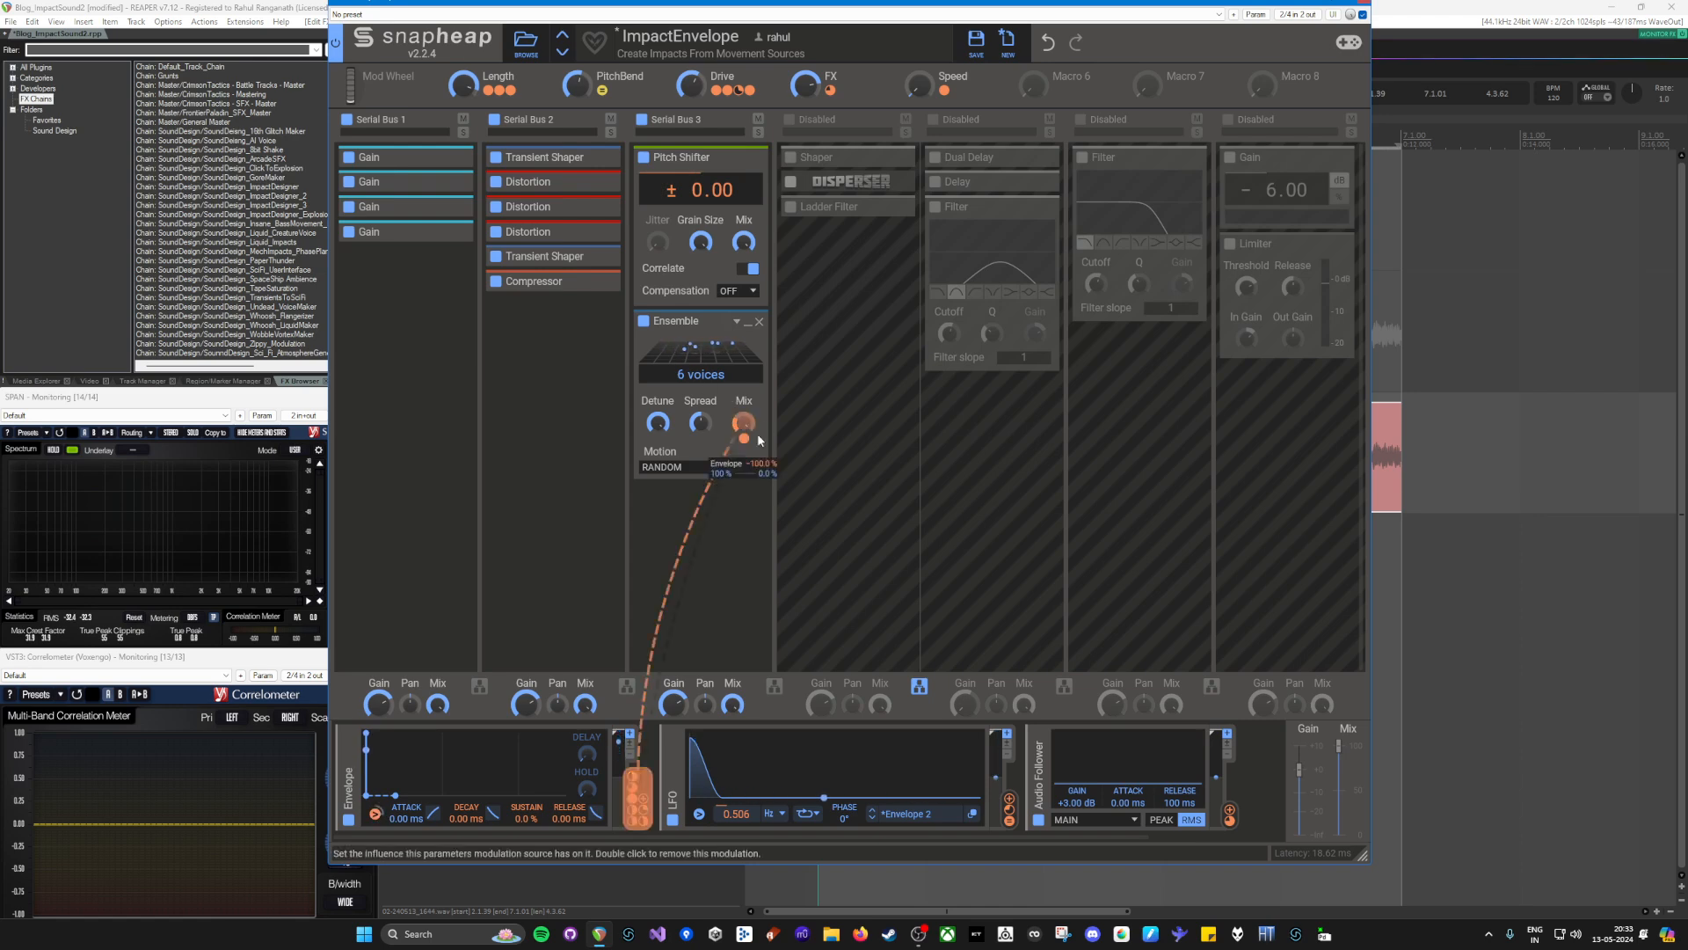
left_click_drag(744, 437, 744, 446)
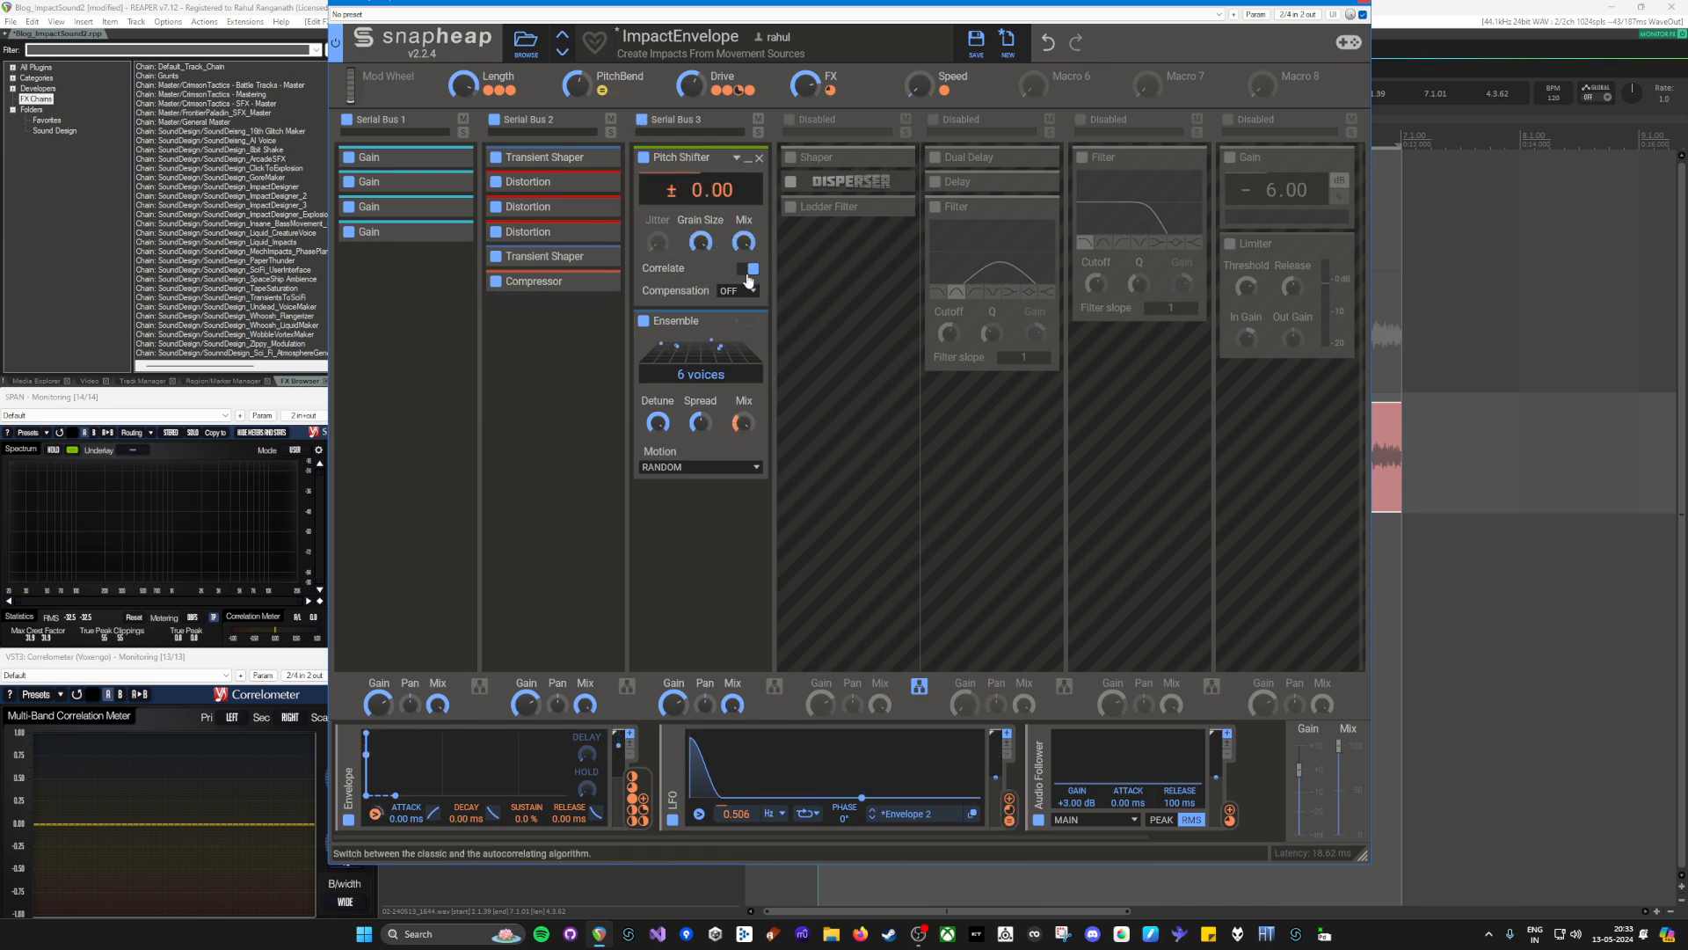
left_click(748, 159)
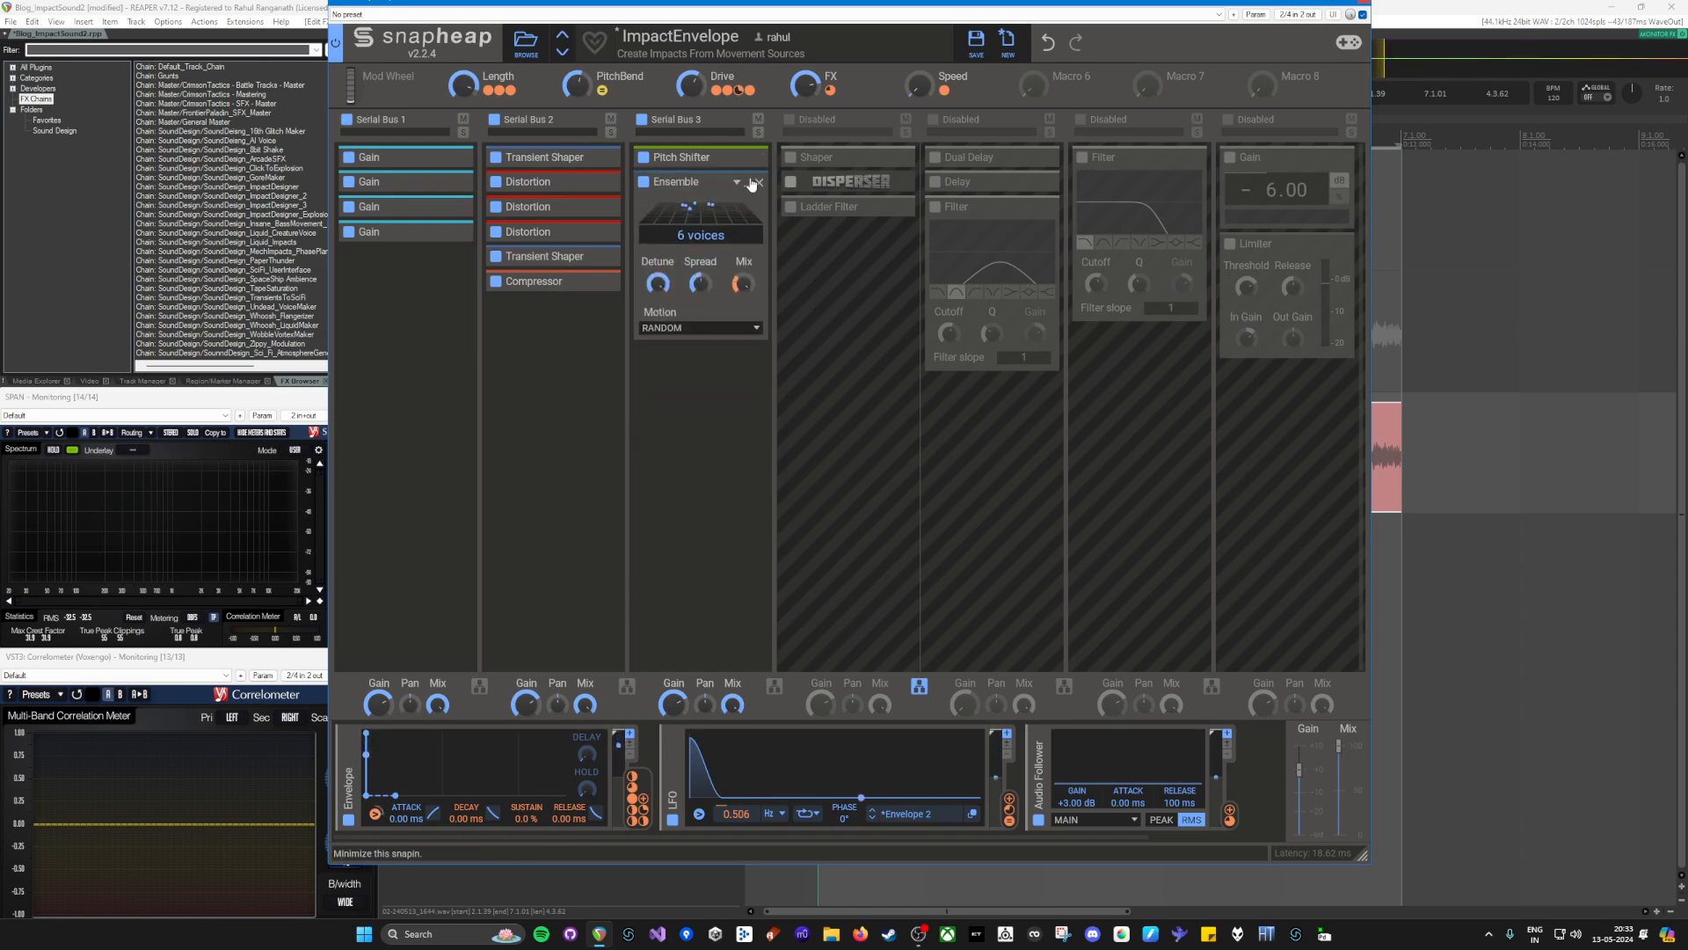
left_click(749, 182)
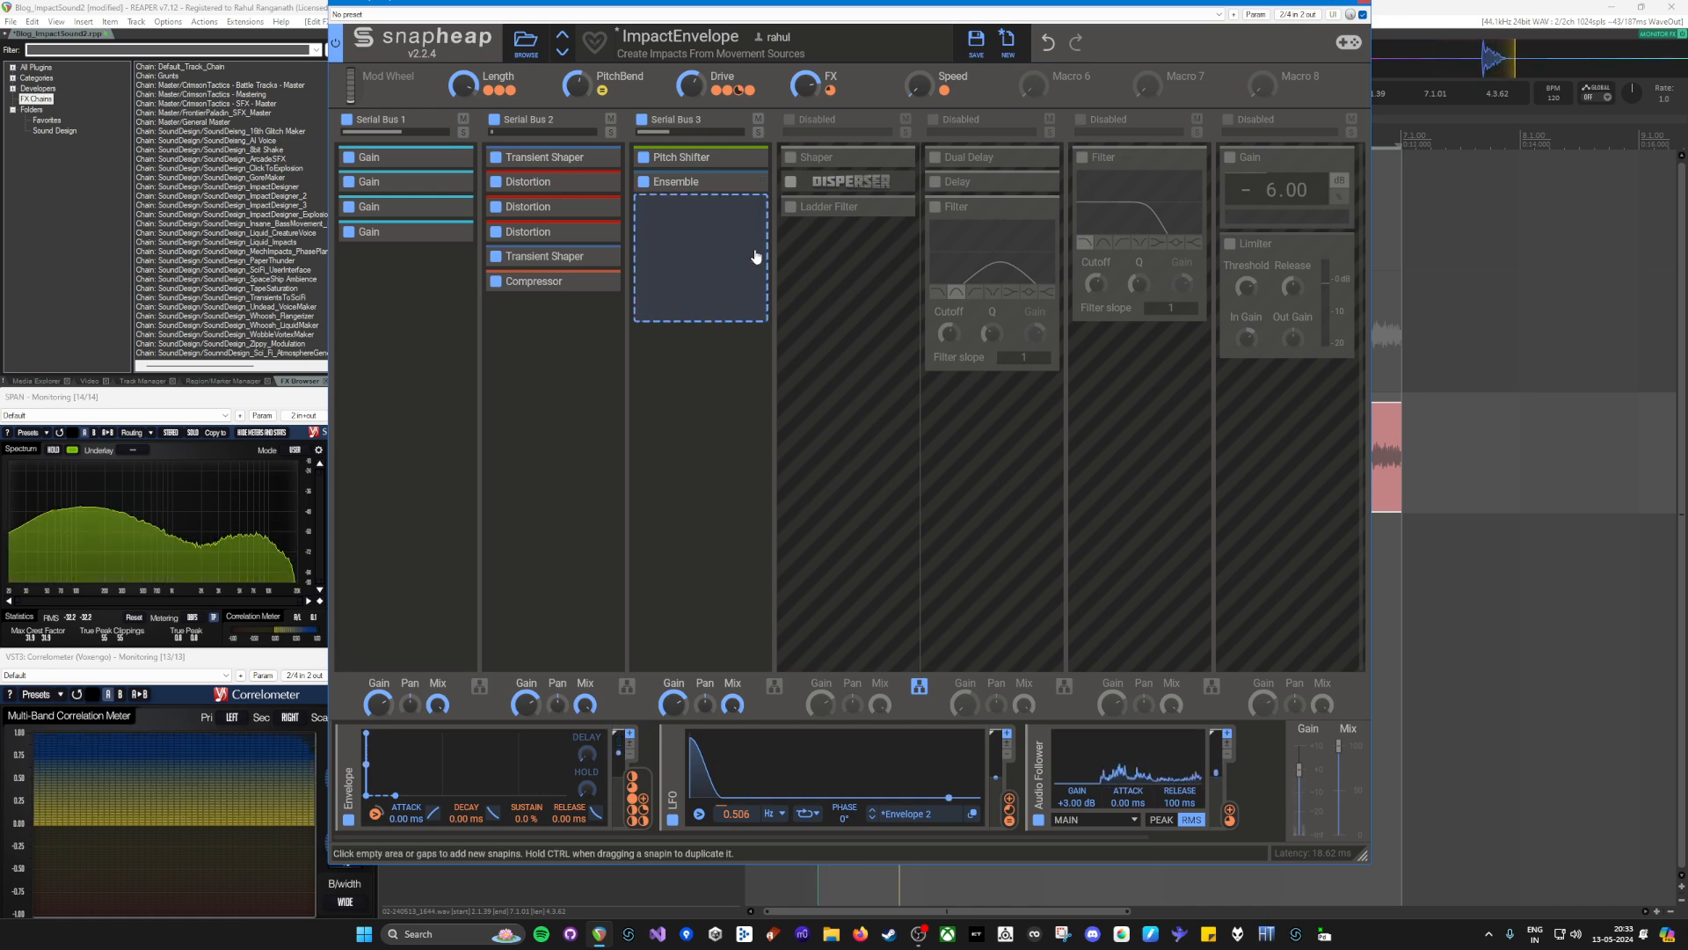
Step: Enable the fourth bus and expand its Shaper, Disperser and Ladder Filter snapins
left_click(790, 119)
left_click(826, 157)
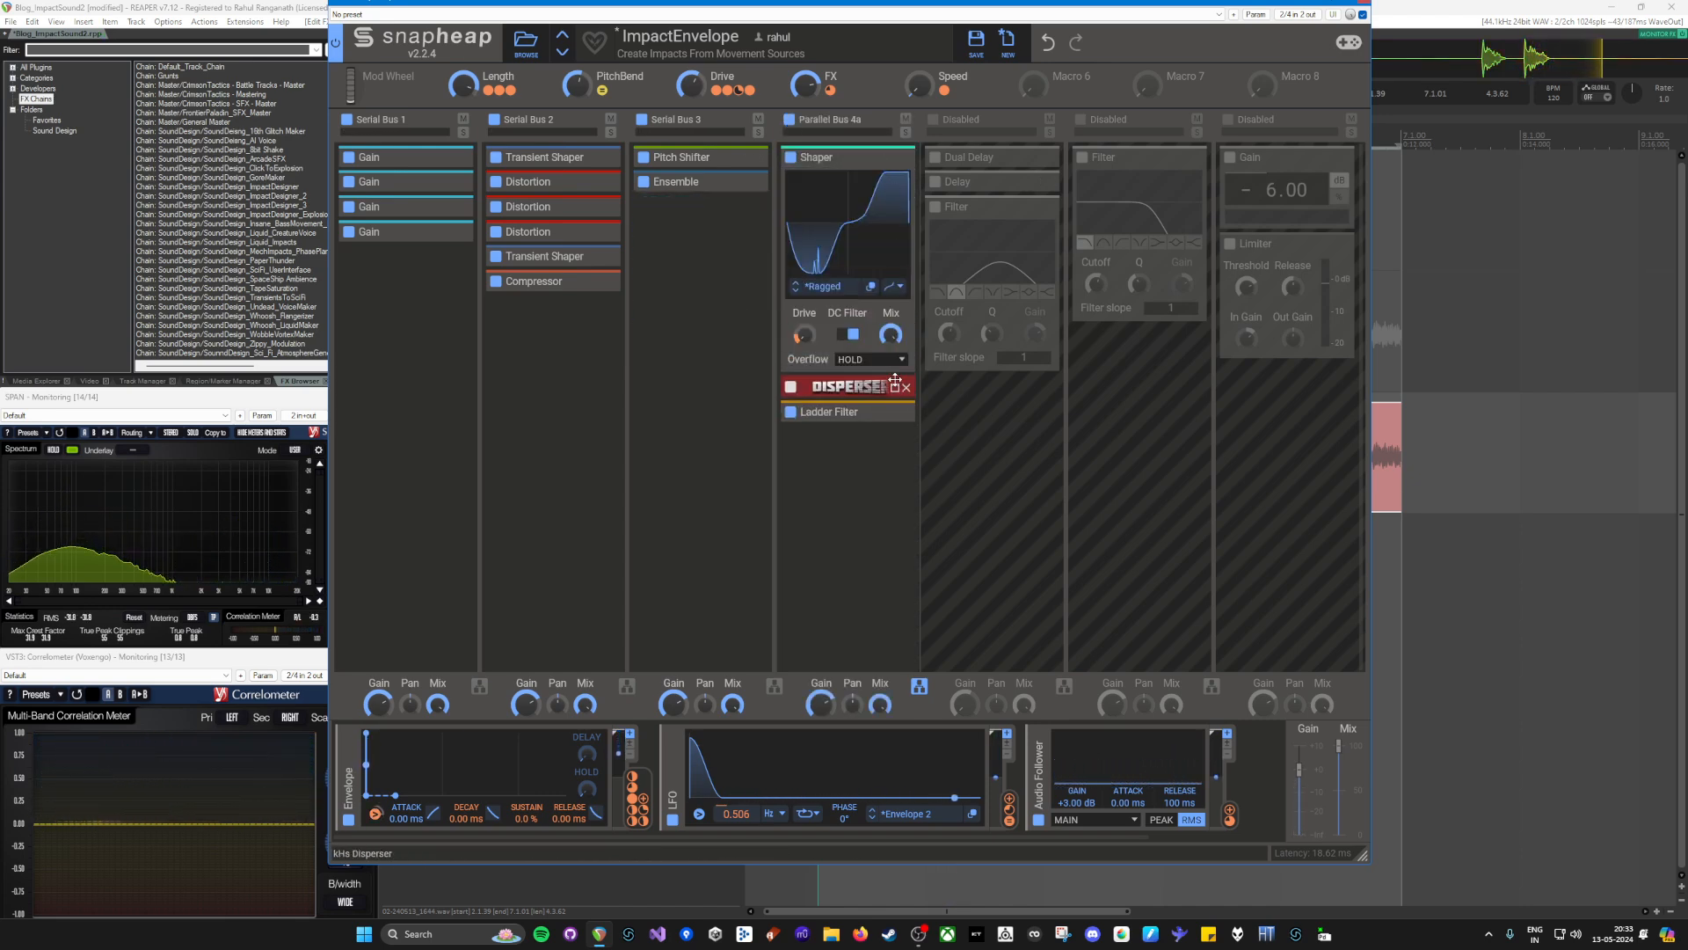
left_click(883, 386)
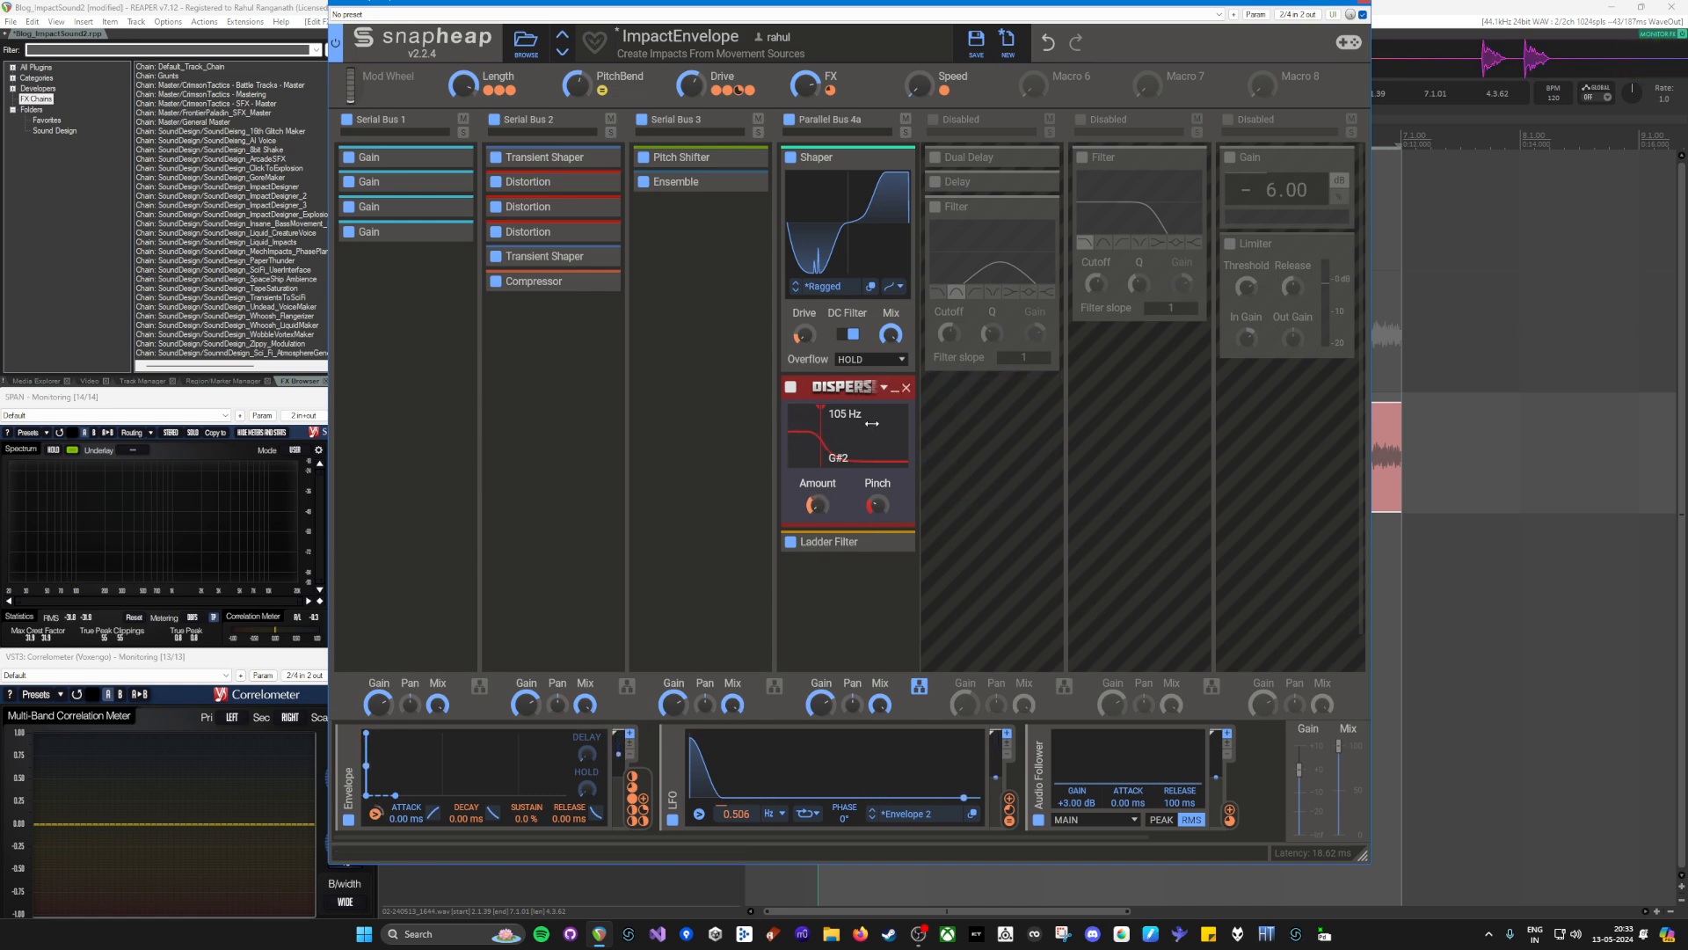
left_click(890, 544)
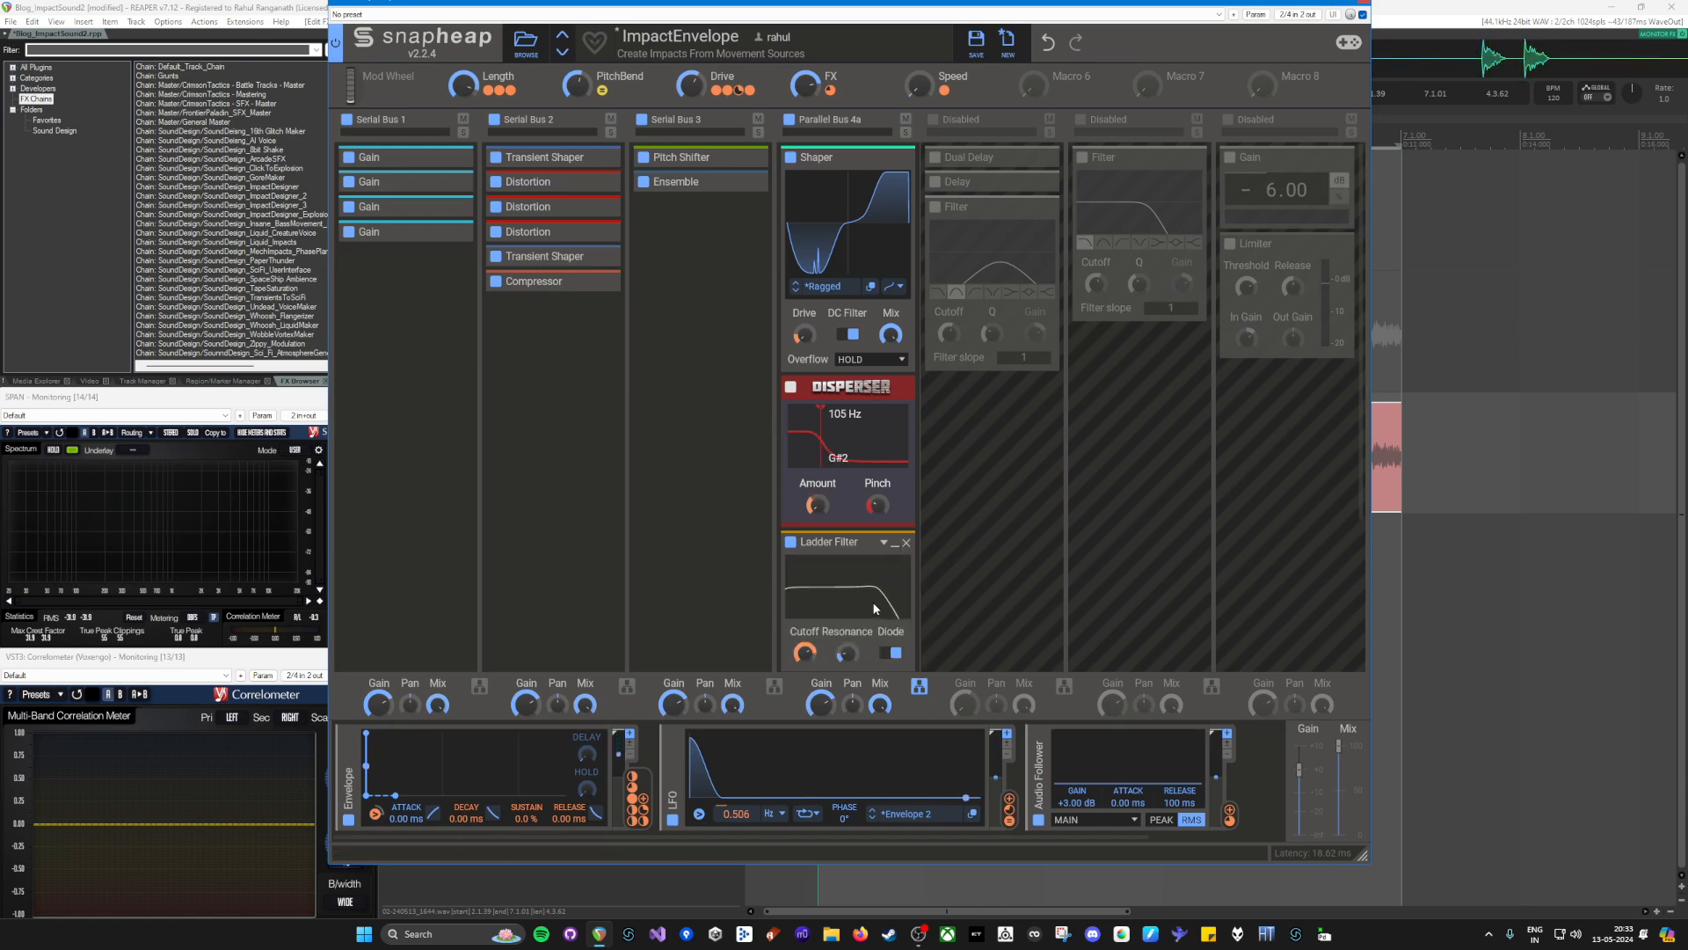
Step: Examine the Envelope modulation on the Ladder Filter's Cutoff, the Disperser's Amount and the Mix of the second bus's first Distortion
scroll(809, 655, "down", 2)
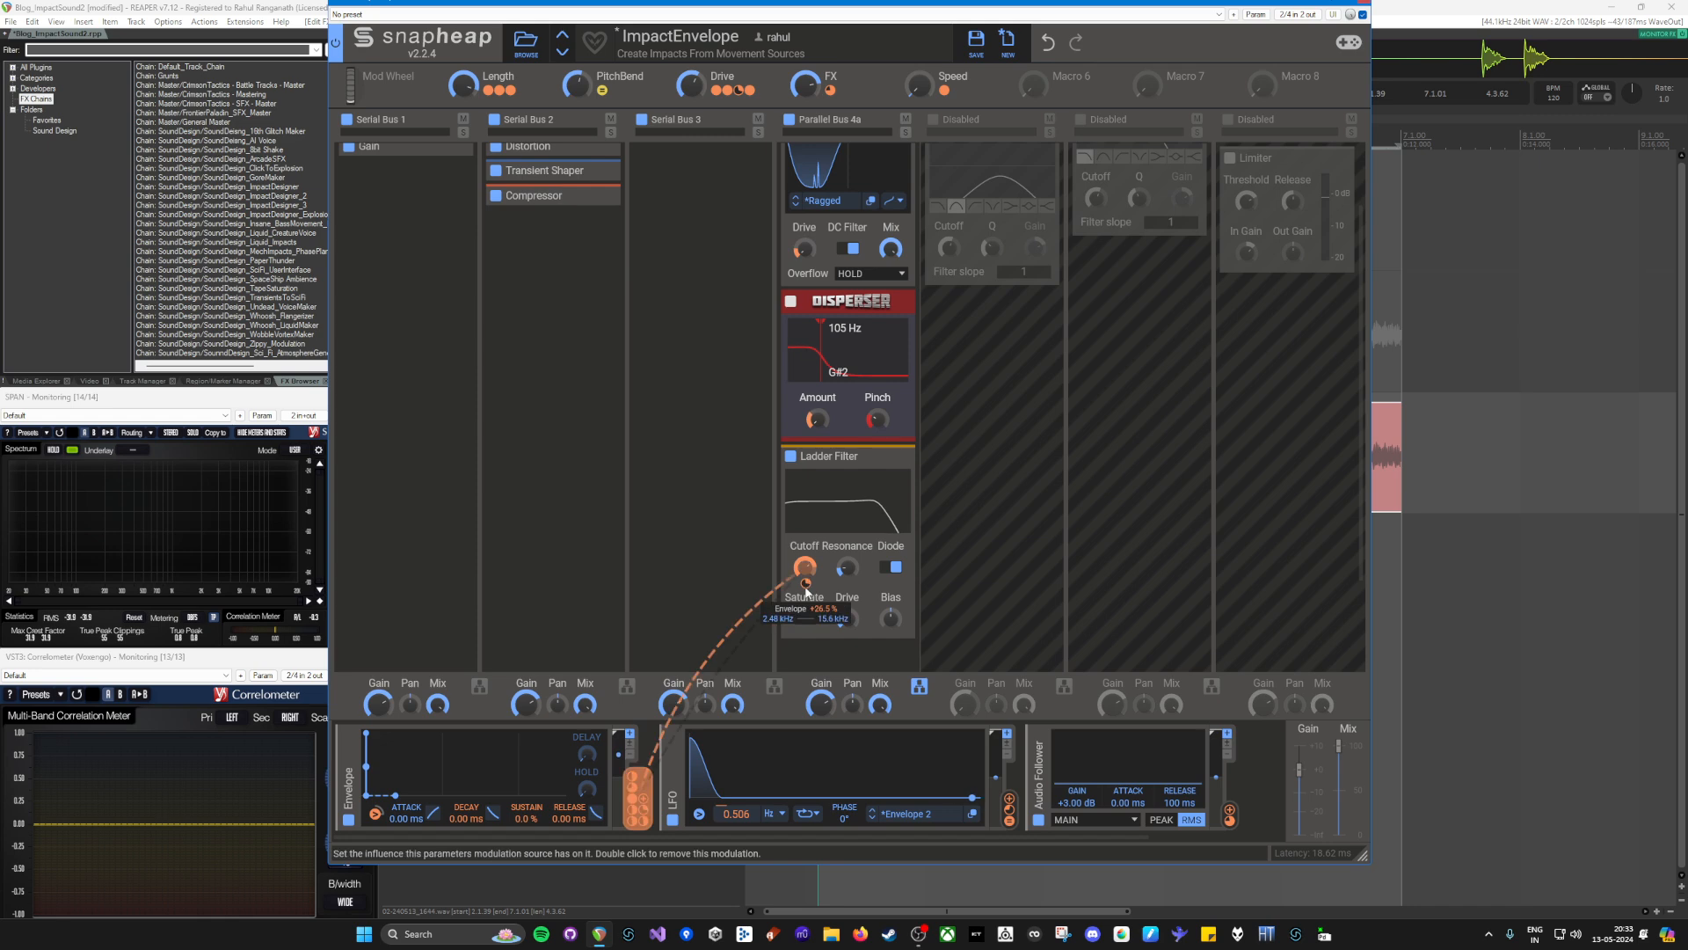
mouse_move(820, 439)
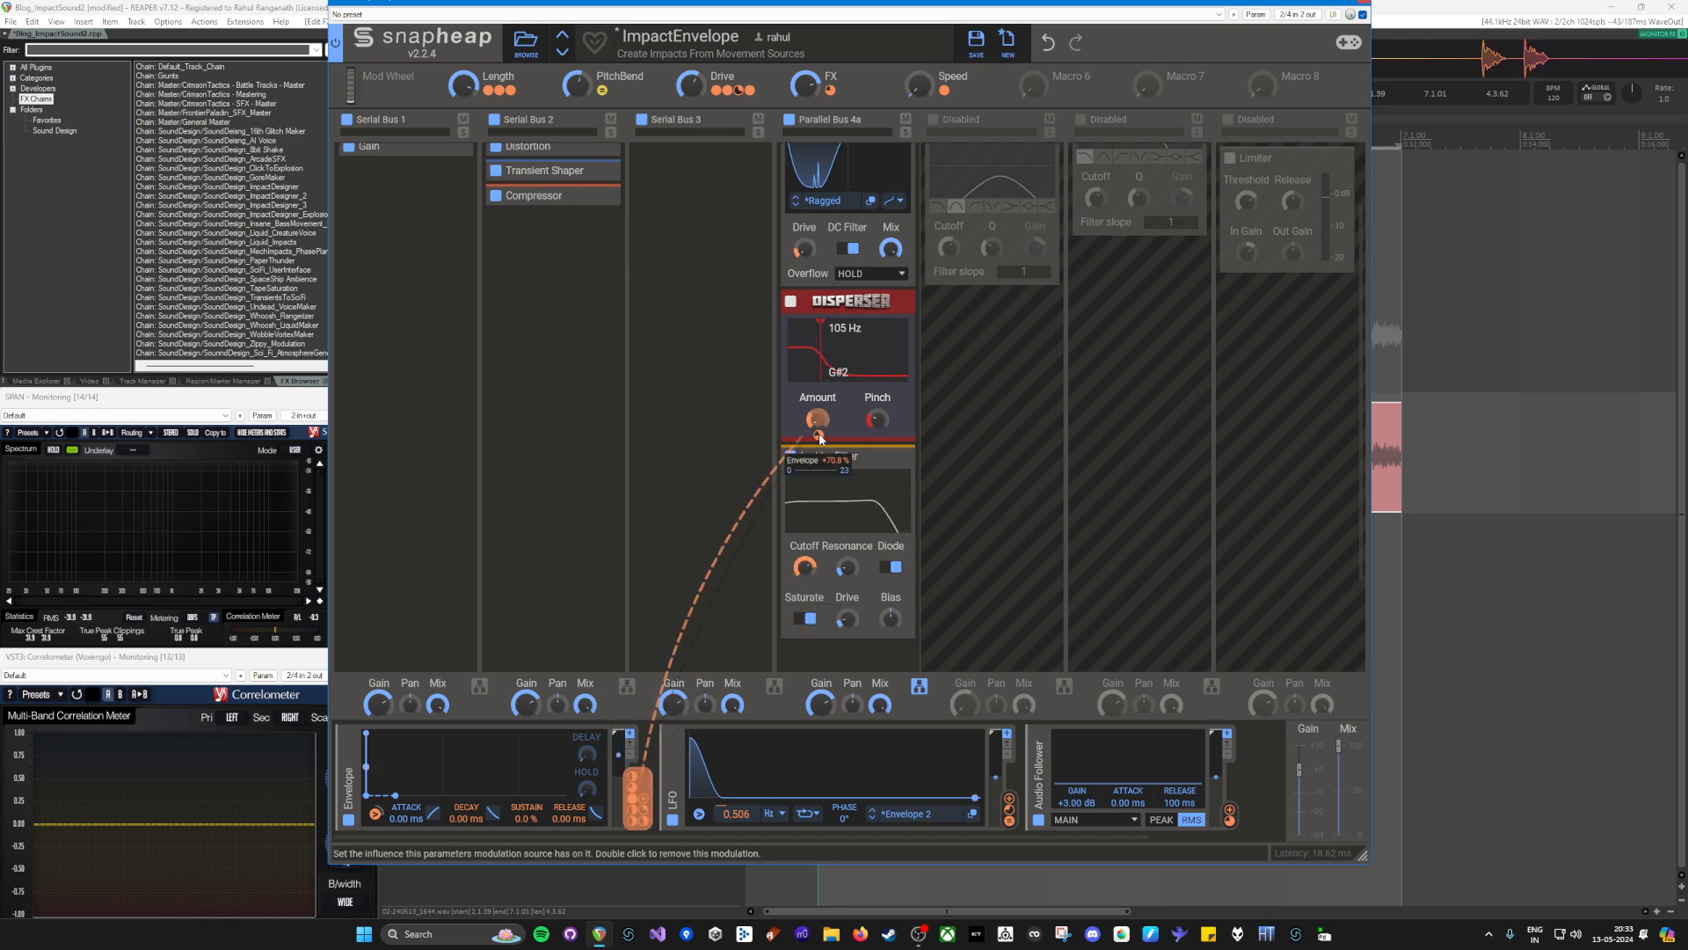
mouse_move(806, 264)
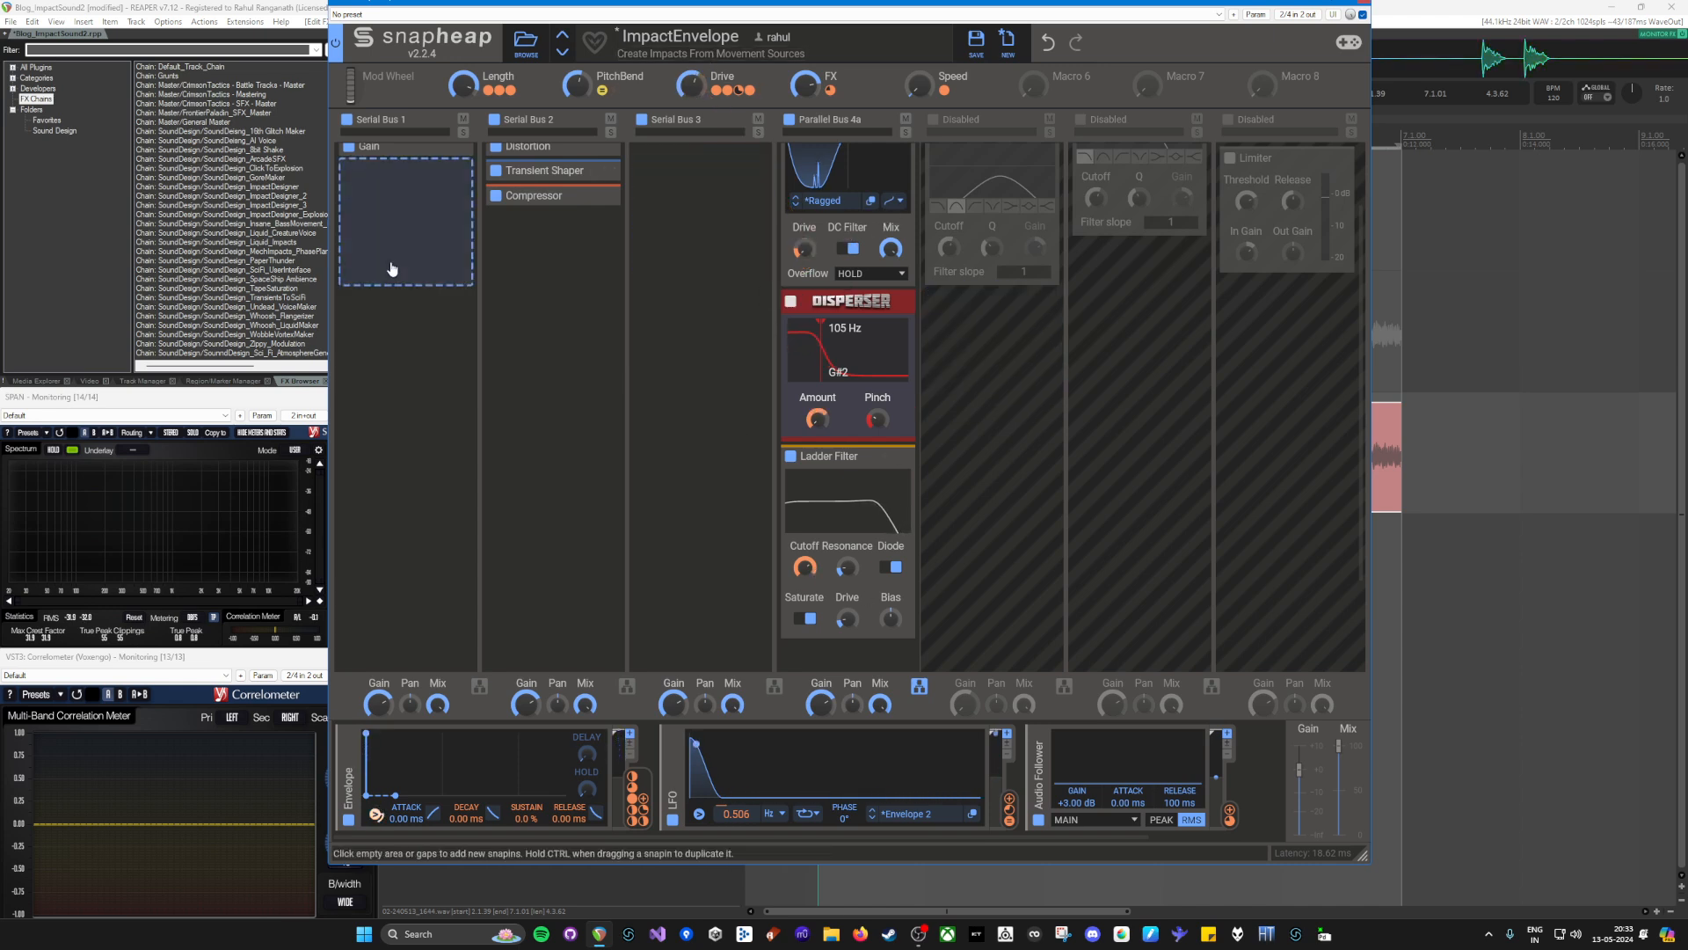
scroll(412, 232, "up", 2)
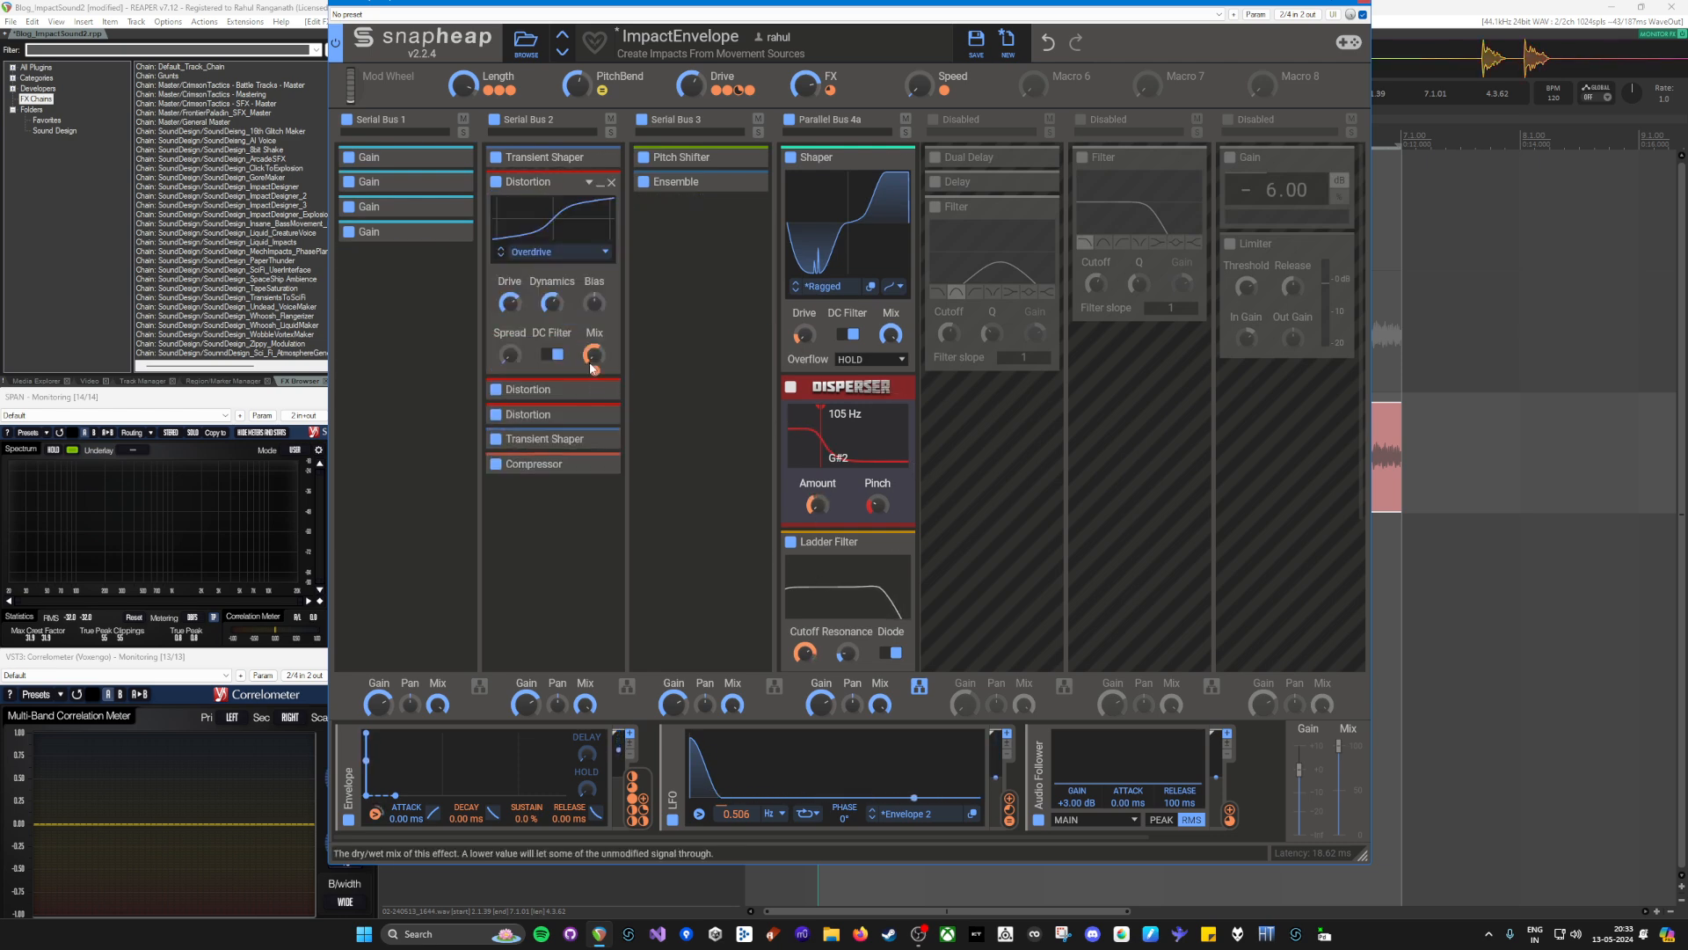
left_click(600, 182)
Step: Audition the sound with the Shaper, Disperser and Ladder Filter bus enabled, then disabled for comparison, and re-enable the bus
scroll(855, 528, "down", 3)
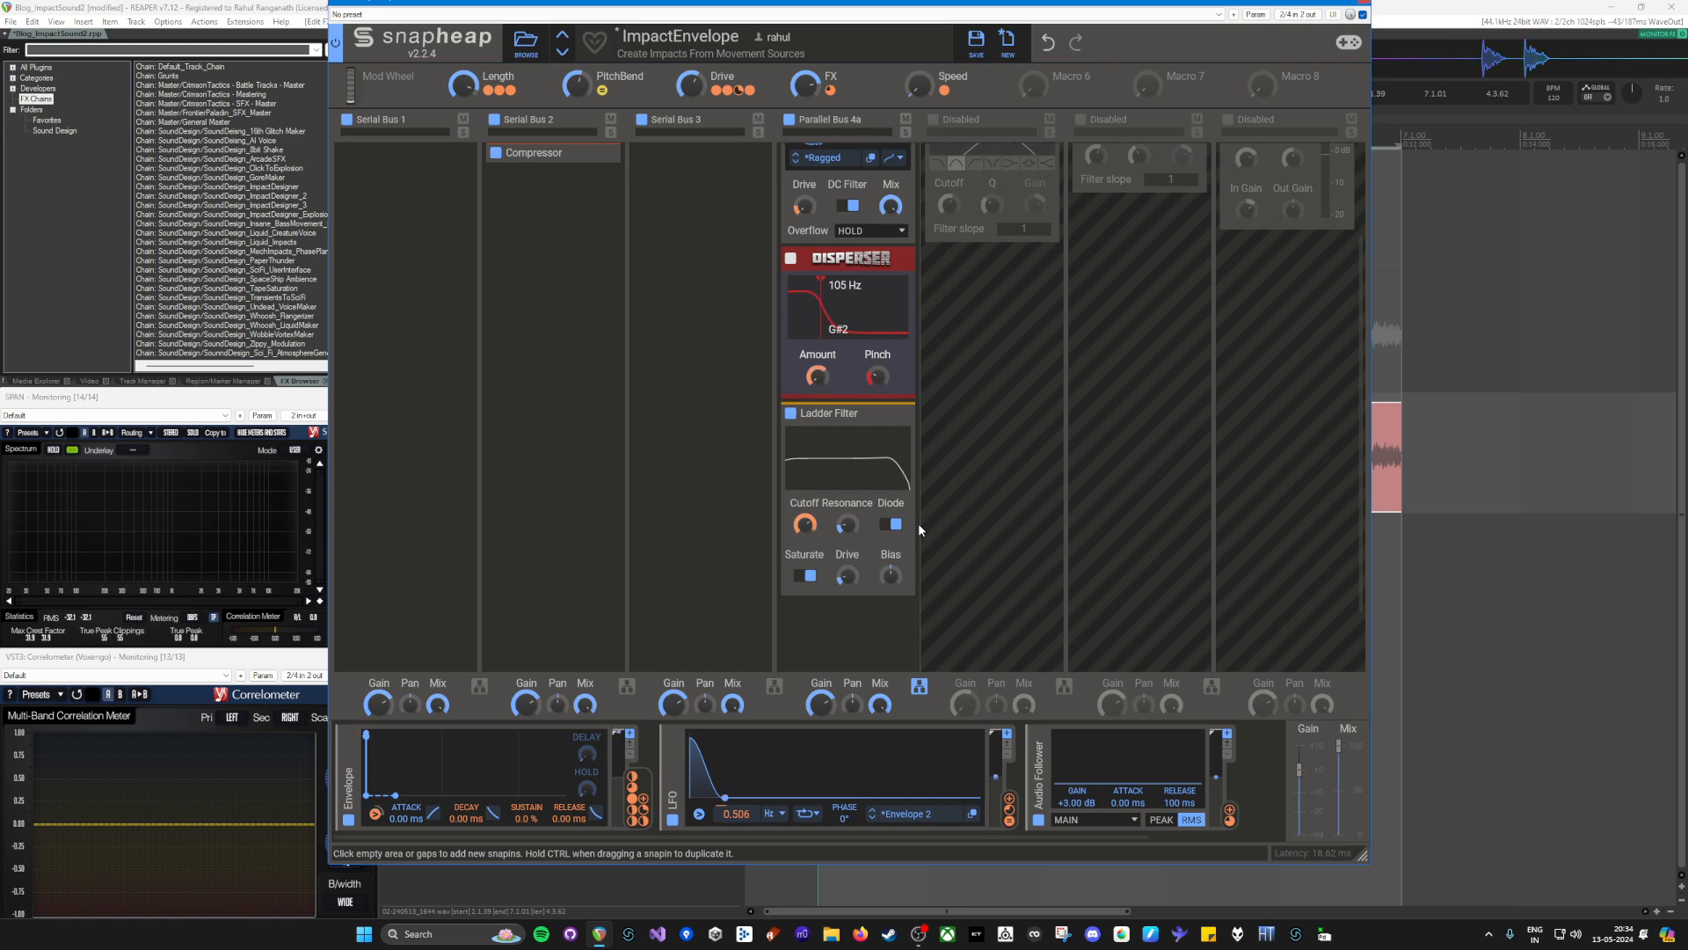
key("space")
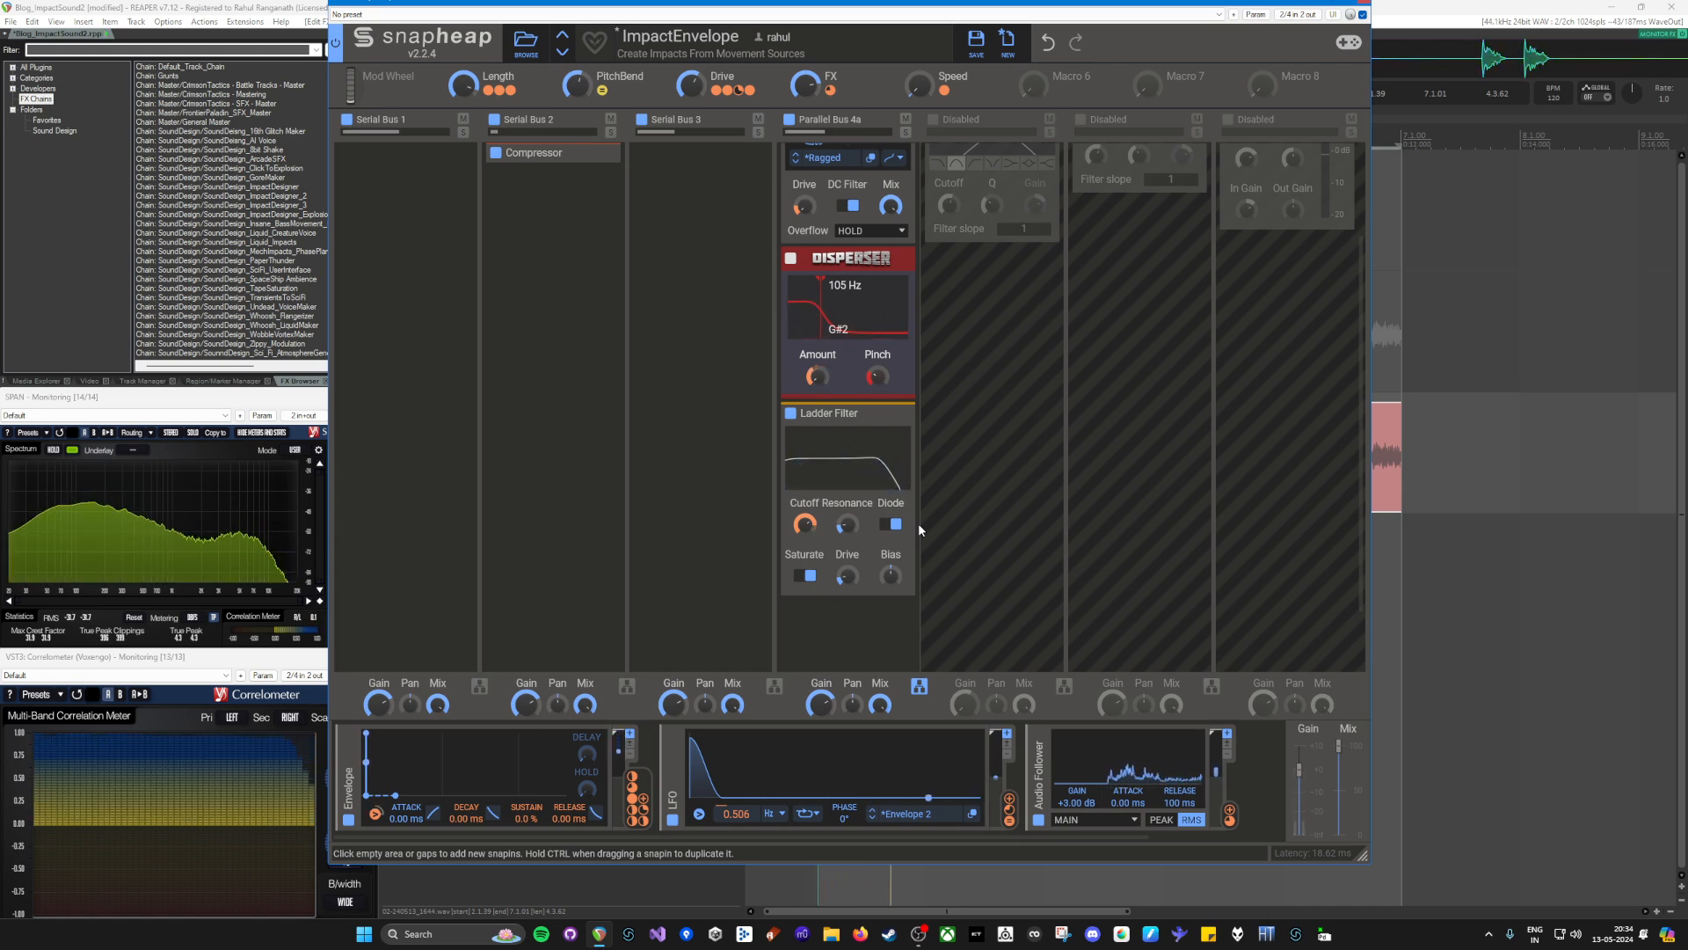
scroll(707, 472, "up", 3)
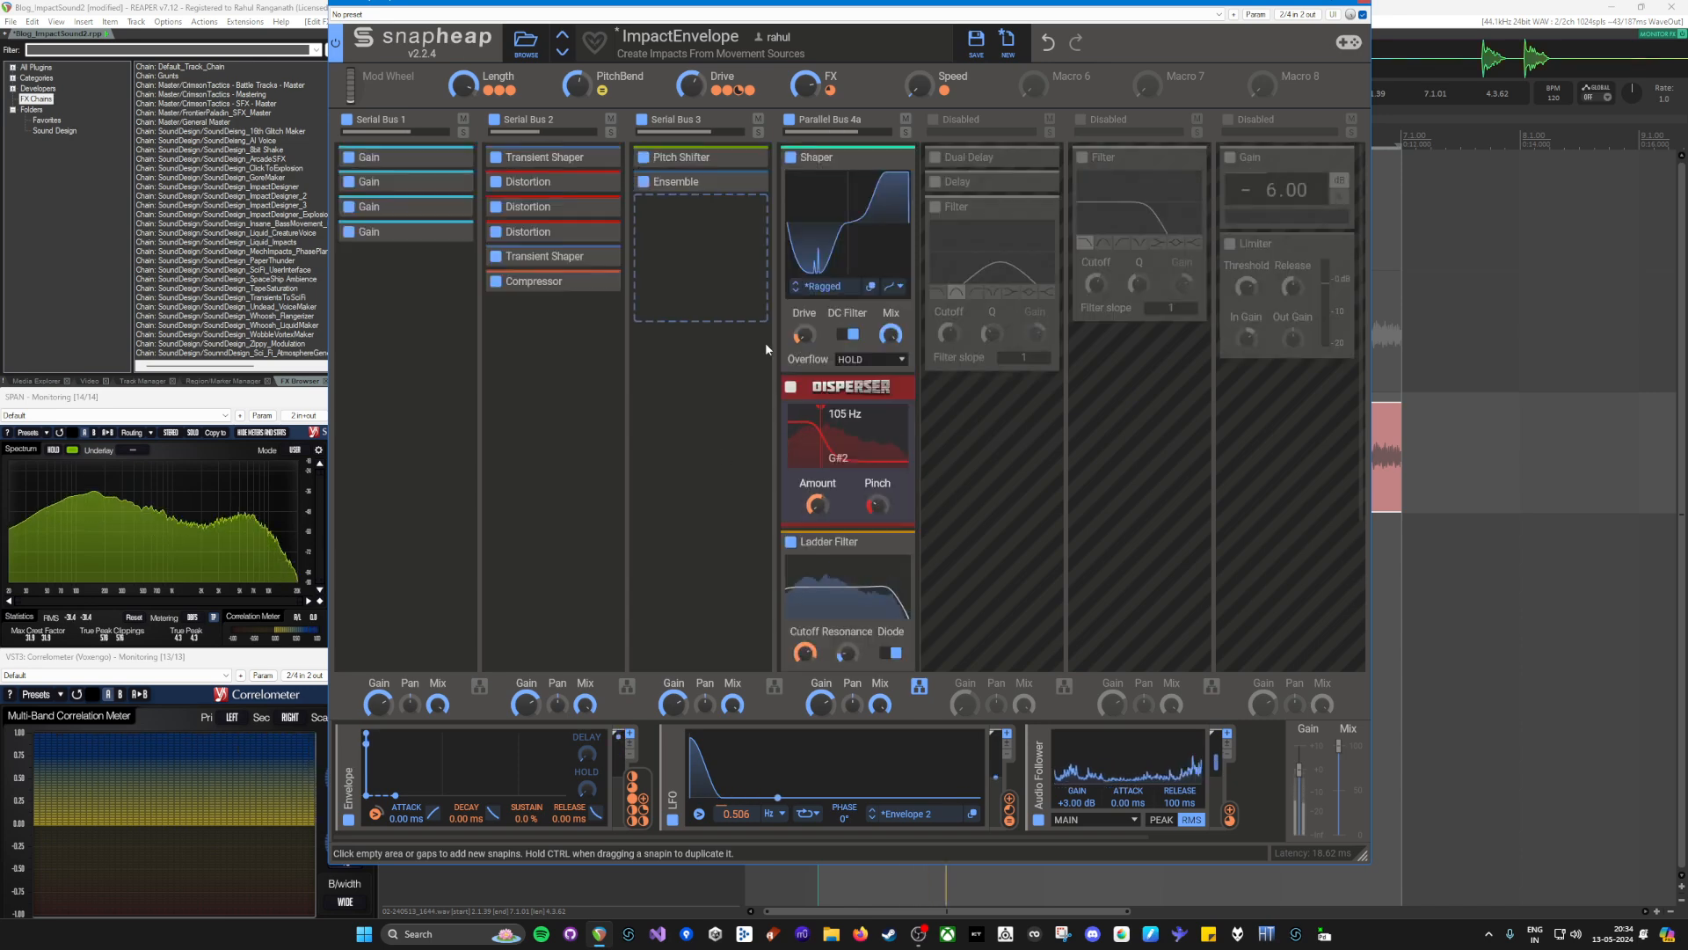
left_click(789, 122)
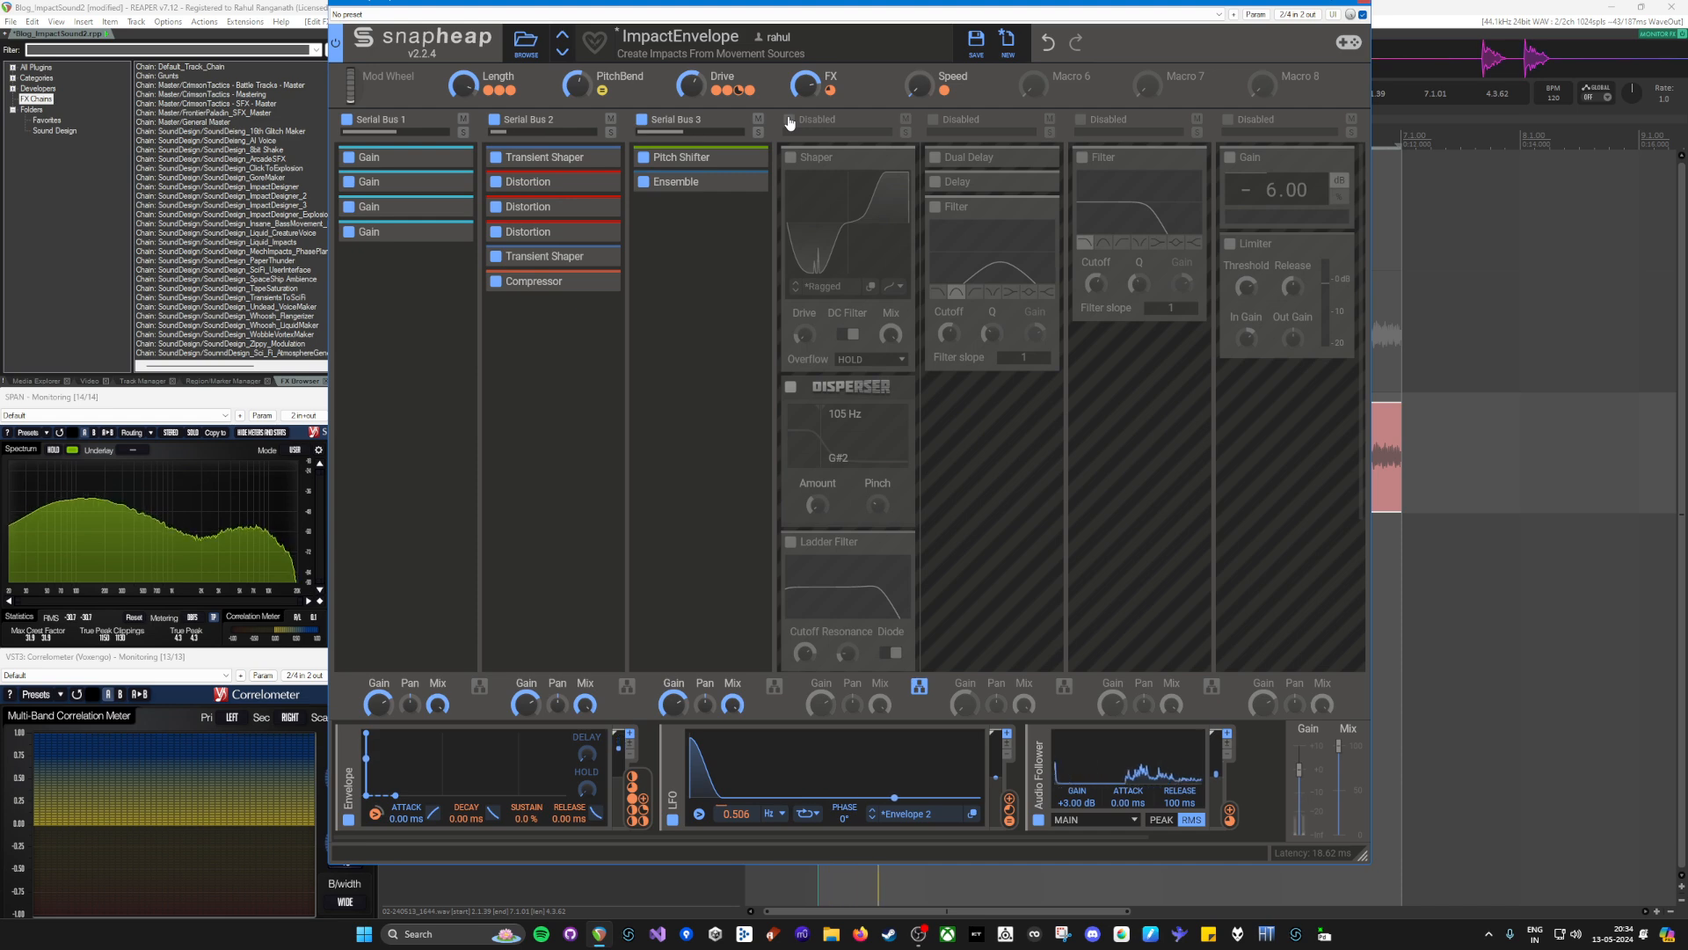
left_click(789, 122)
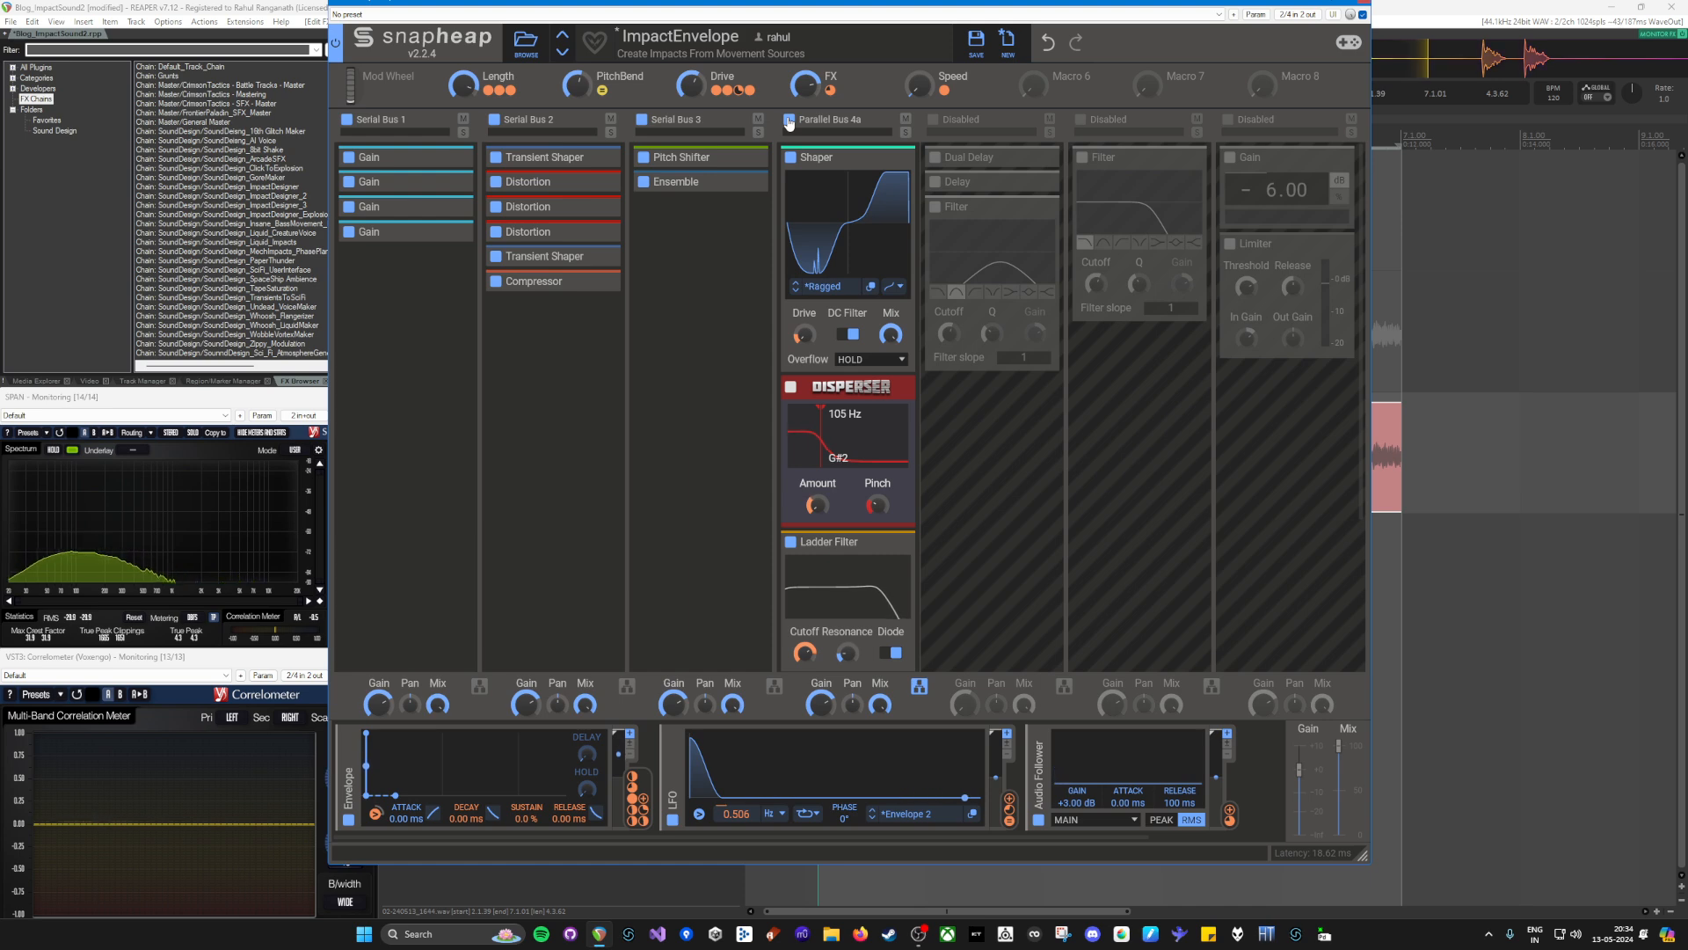
Step: Enable the parallel delay bus and expand its Dual Delay and Delay snapins
left_click(934, 119)
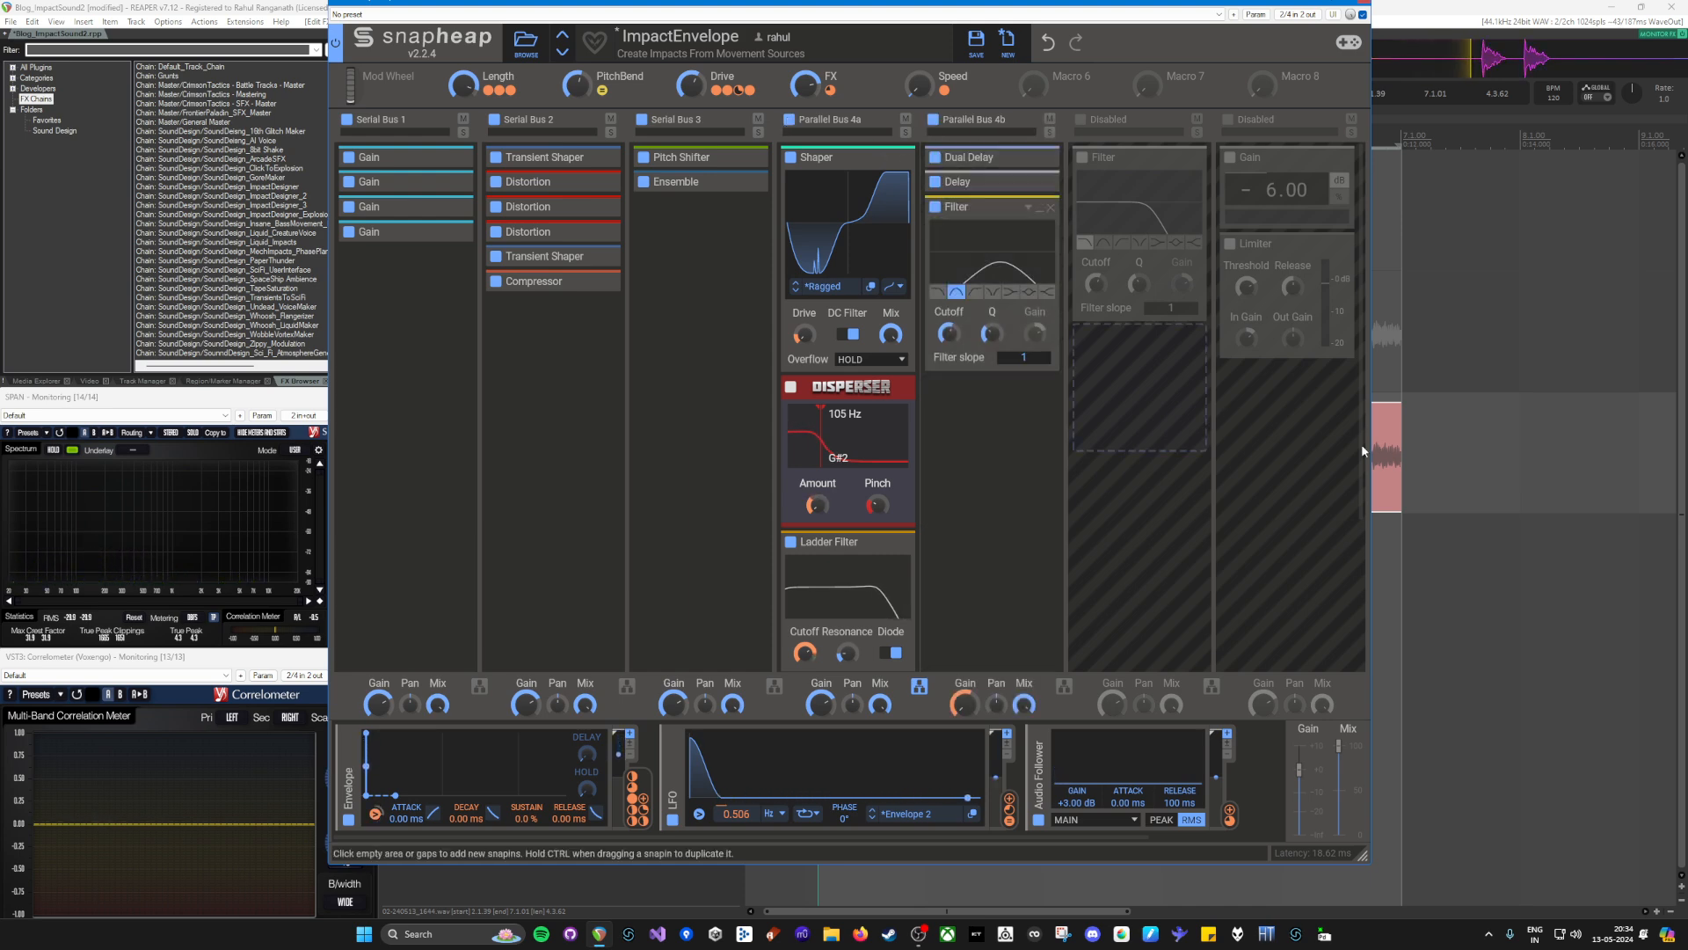
left_click(1043, 158)
left_click(1042, 162)
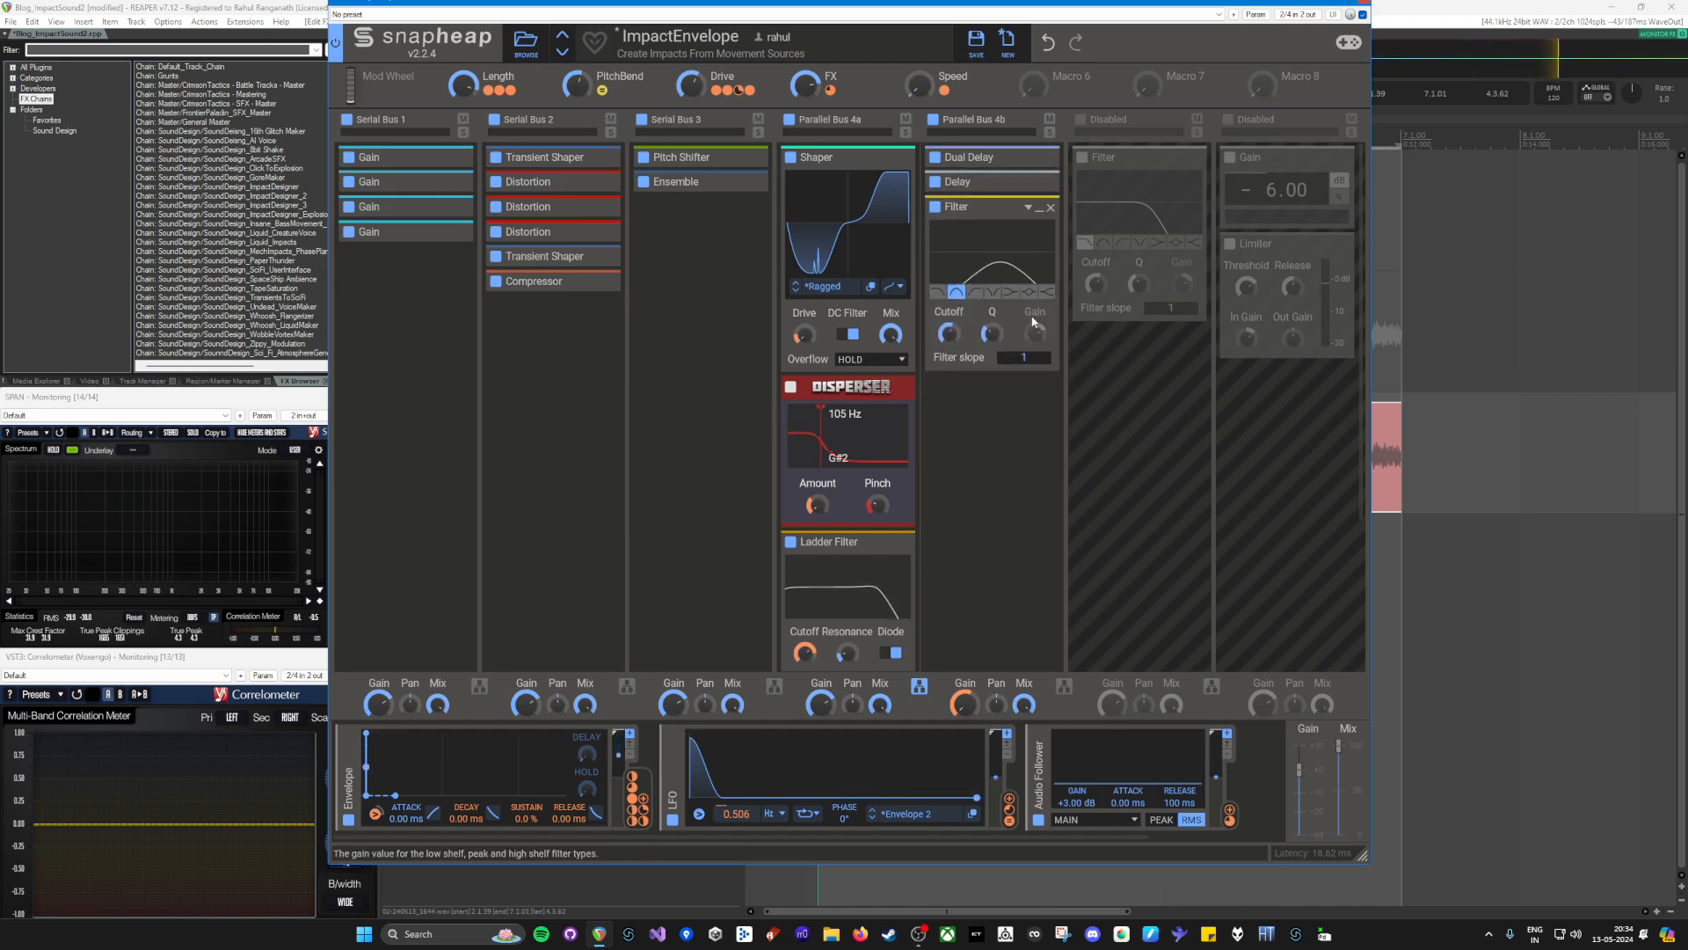
left_click(1038, 158)
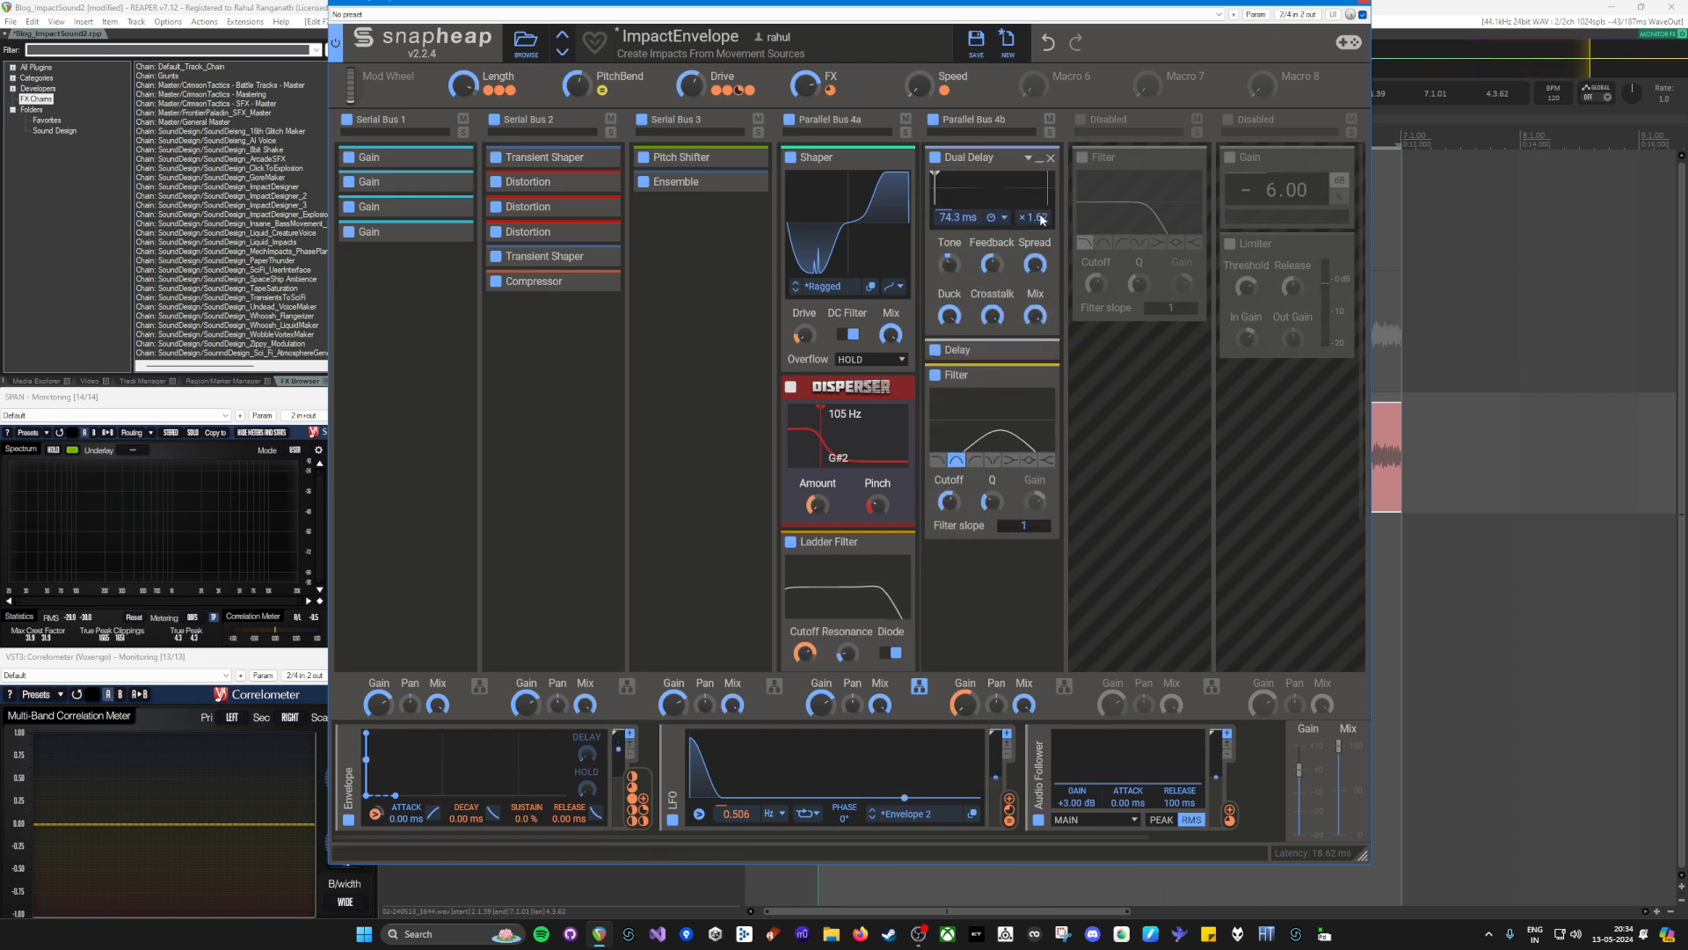
left_click(1038, 352)
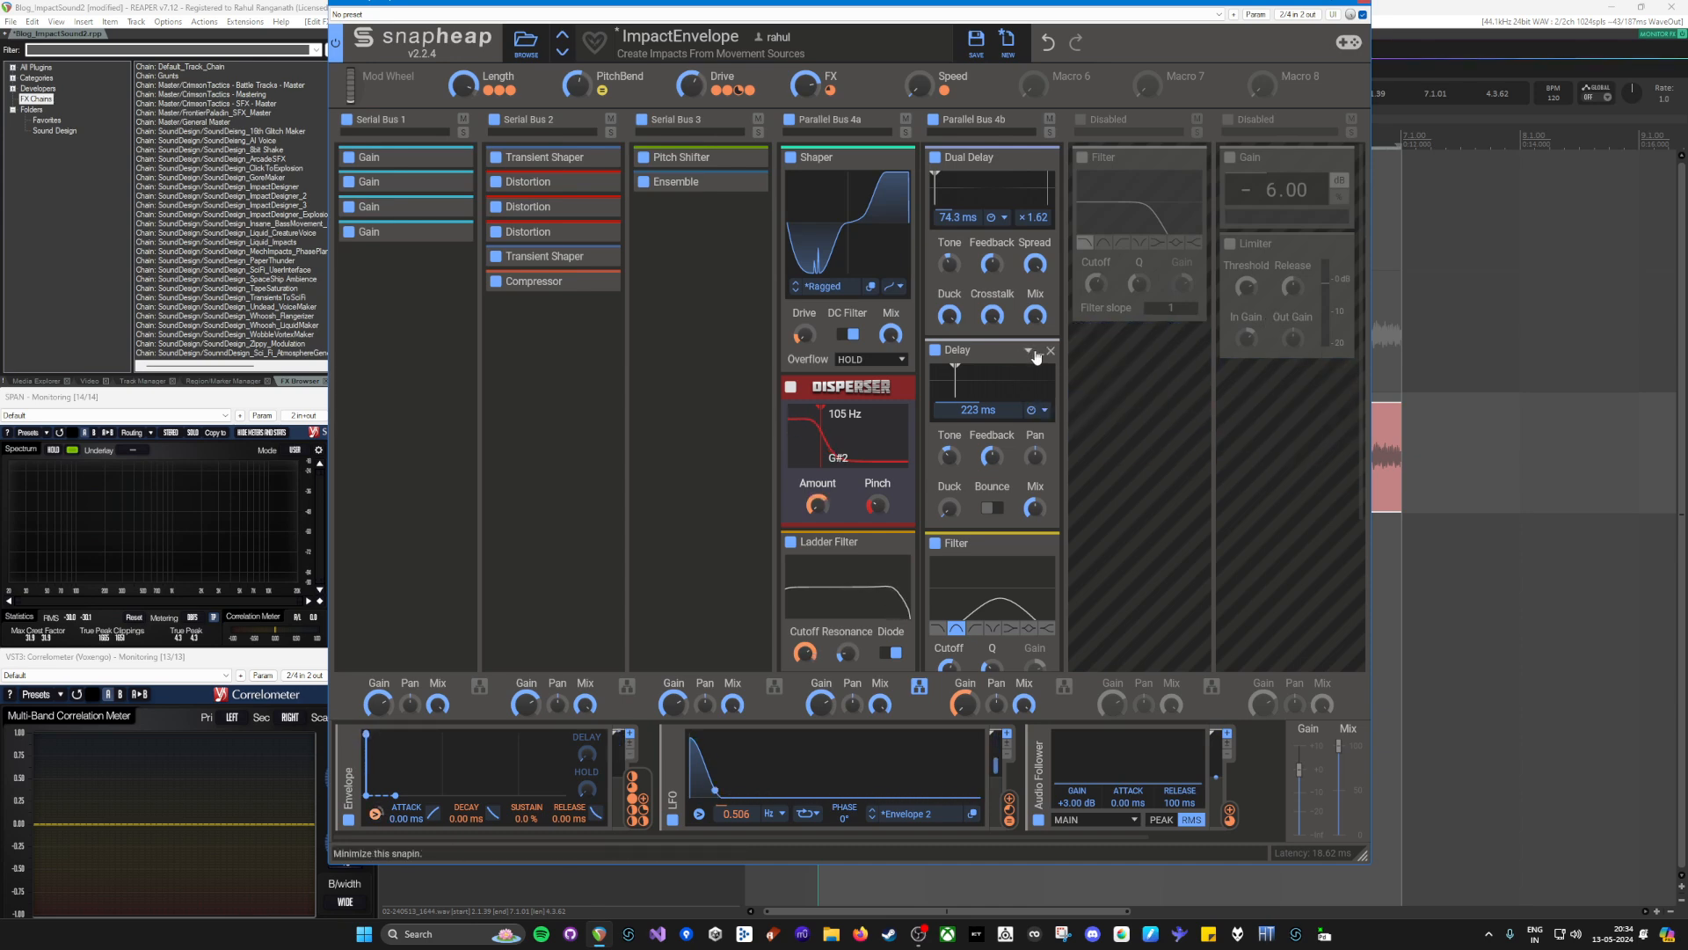
Step: Review the Dual Delay and Delay settings and collapse both snapins, leaving the bus's Filter expanded
left_click(1037, 352)
left_click(1039, 161)
left_click(1039, 161)
left_click(1041, 353)
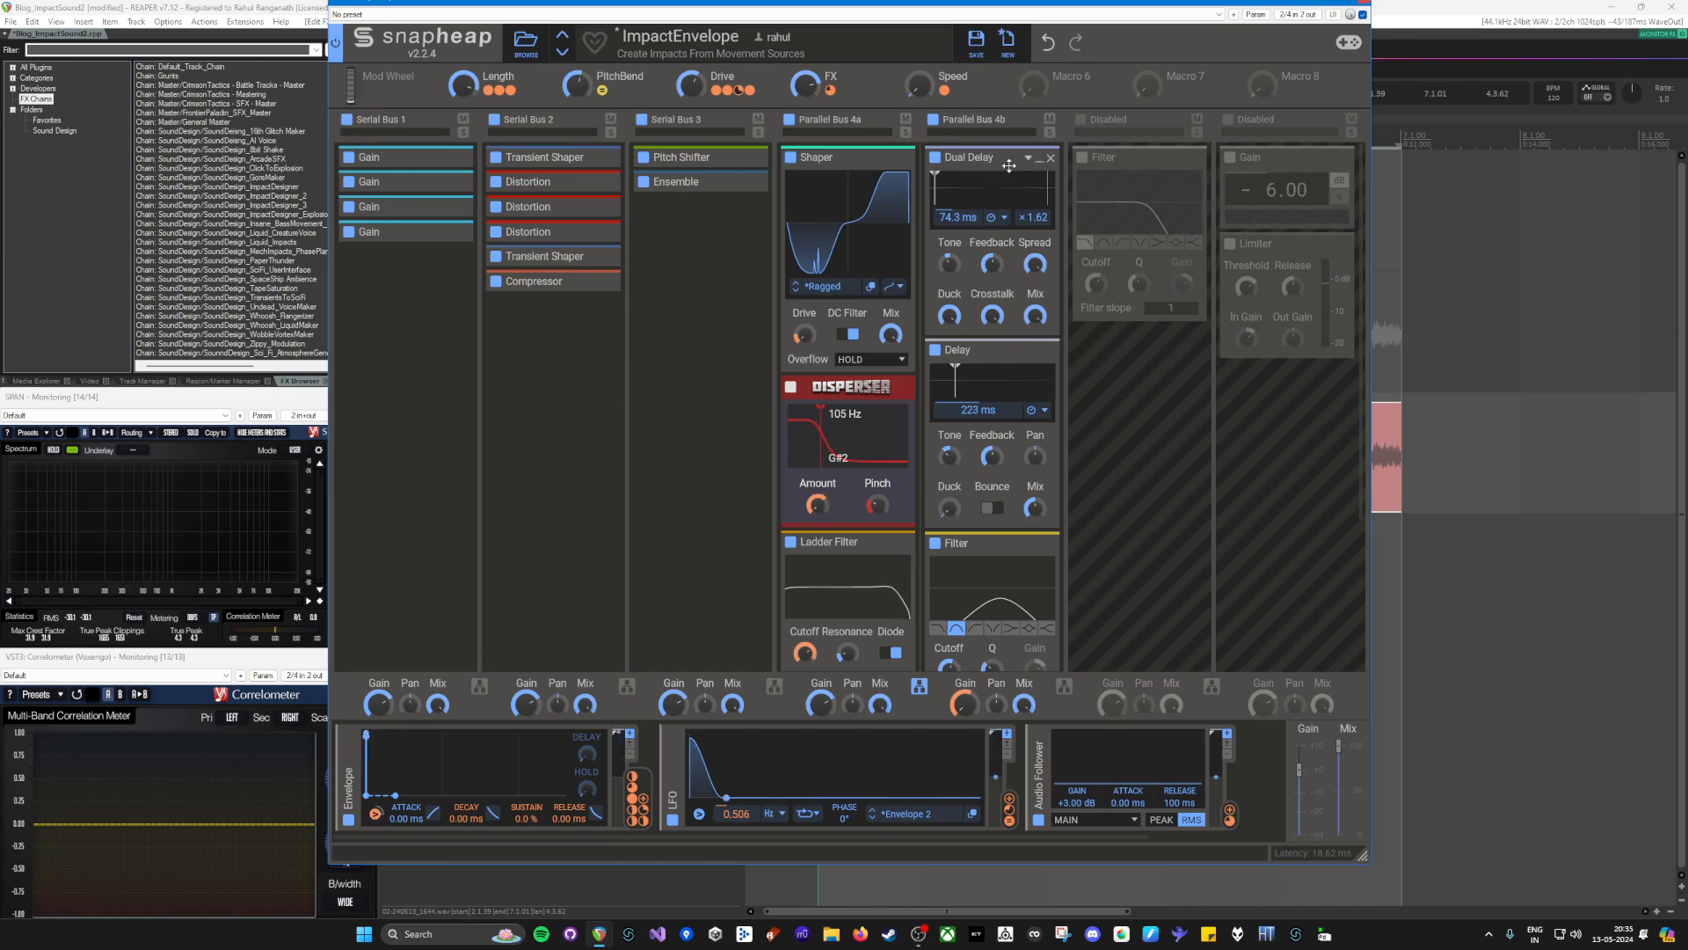
left_click(1039, 161)
left_click(1041, 185)
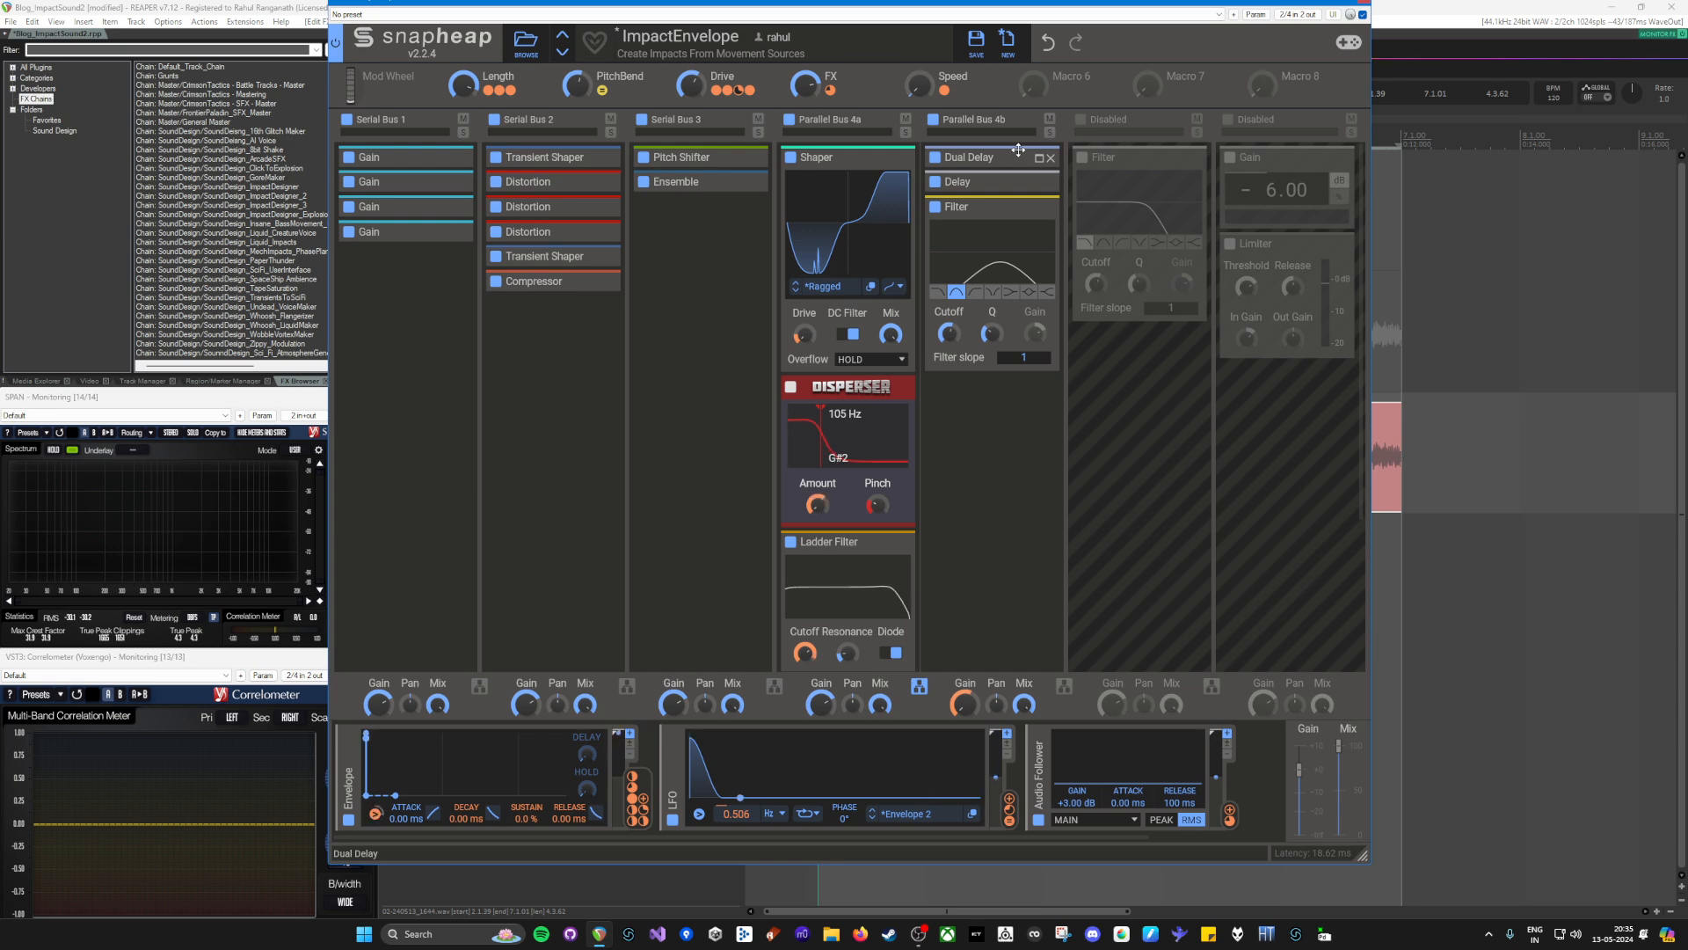
left_click(1040, 213)
left_click(1039, 209)
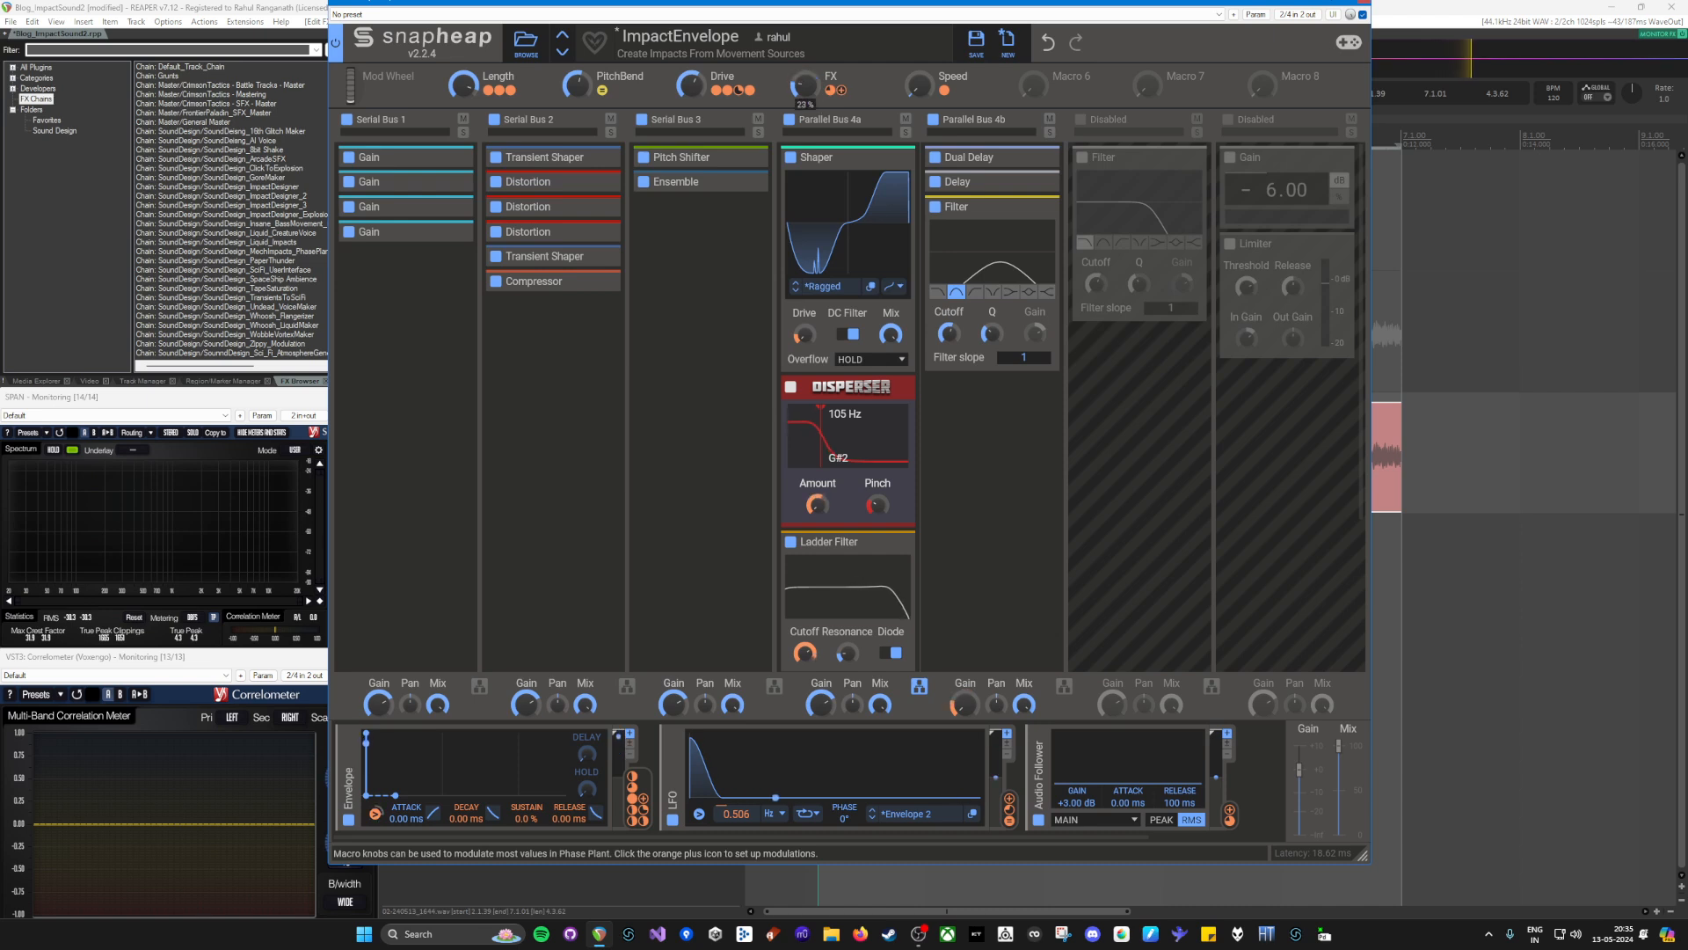
Step: Turn the FX macro back up to audition the delays, and enable the serial bus containing only a Filter
left_click_drag(805, 85, 806, 37)
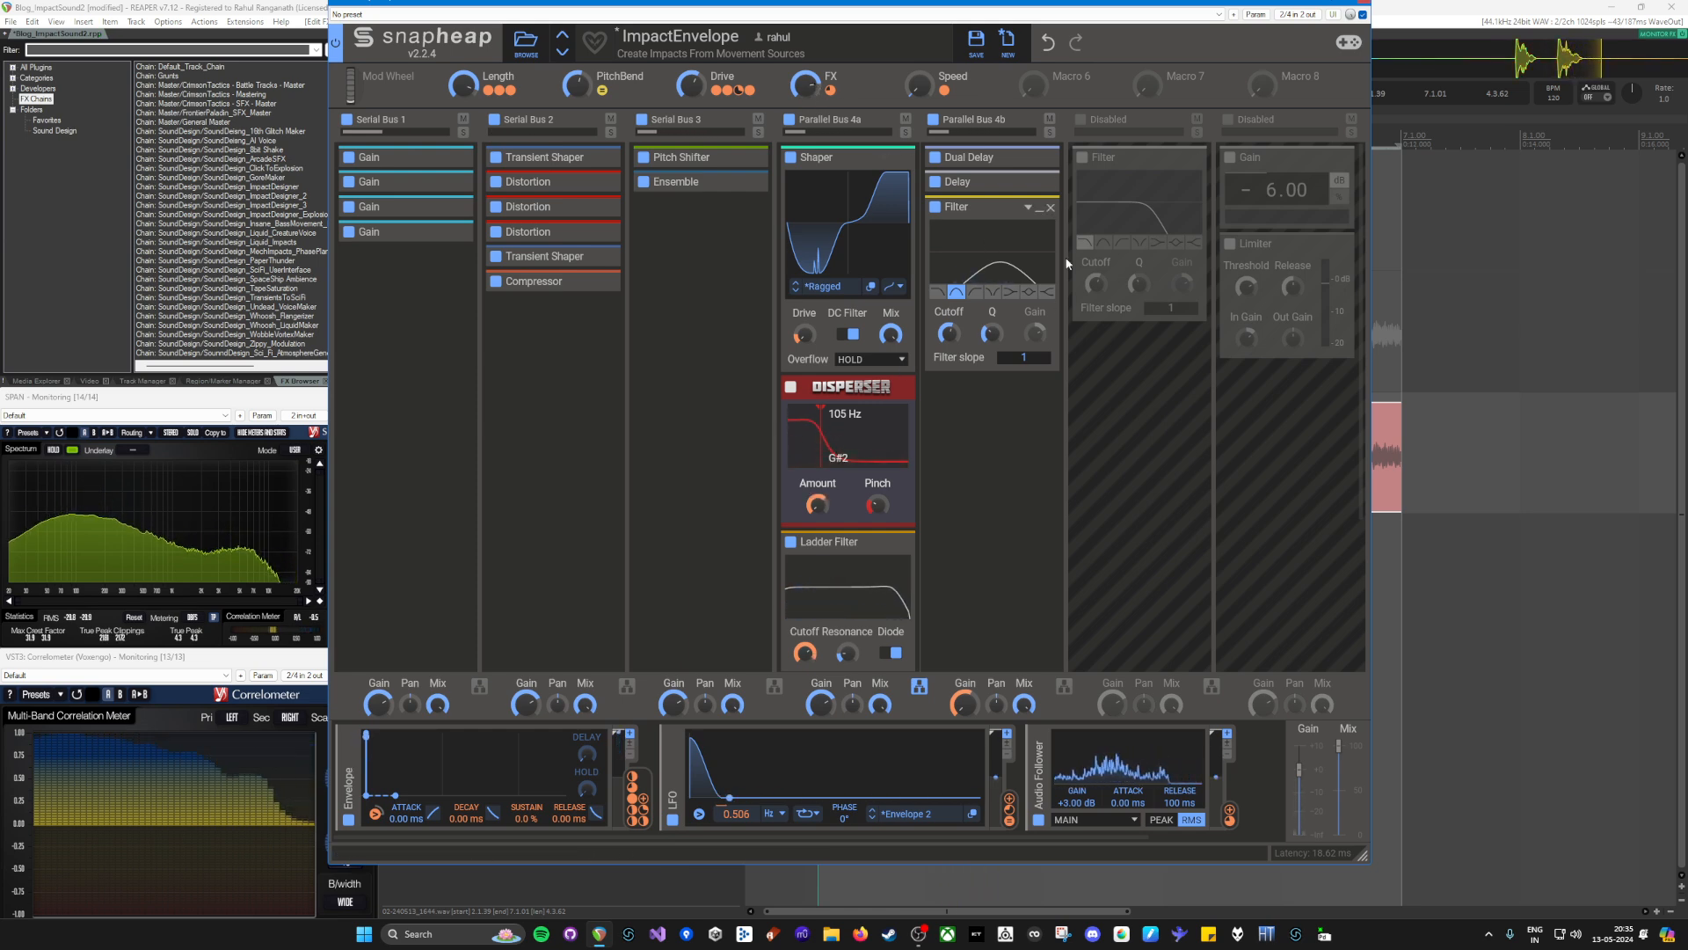
left_click(1083, 120)
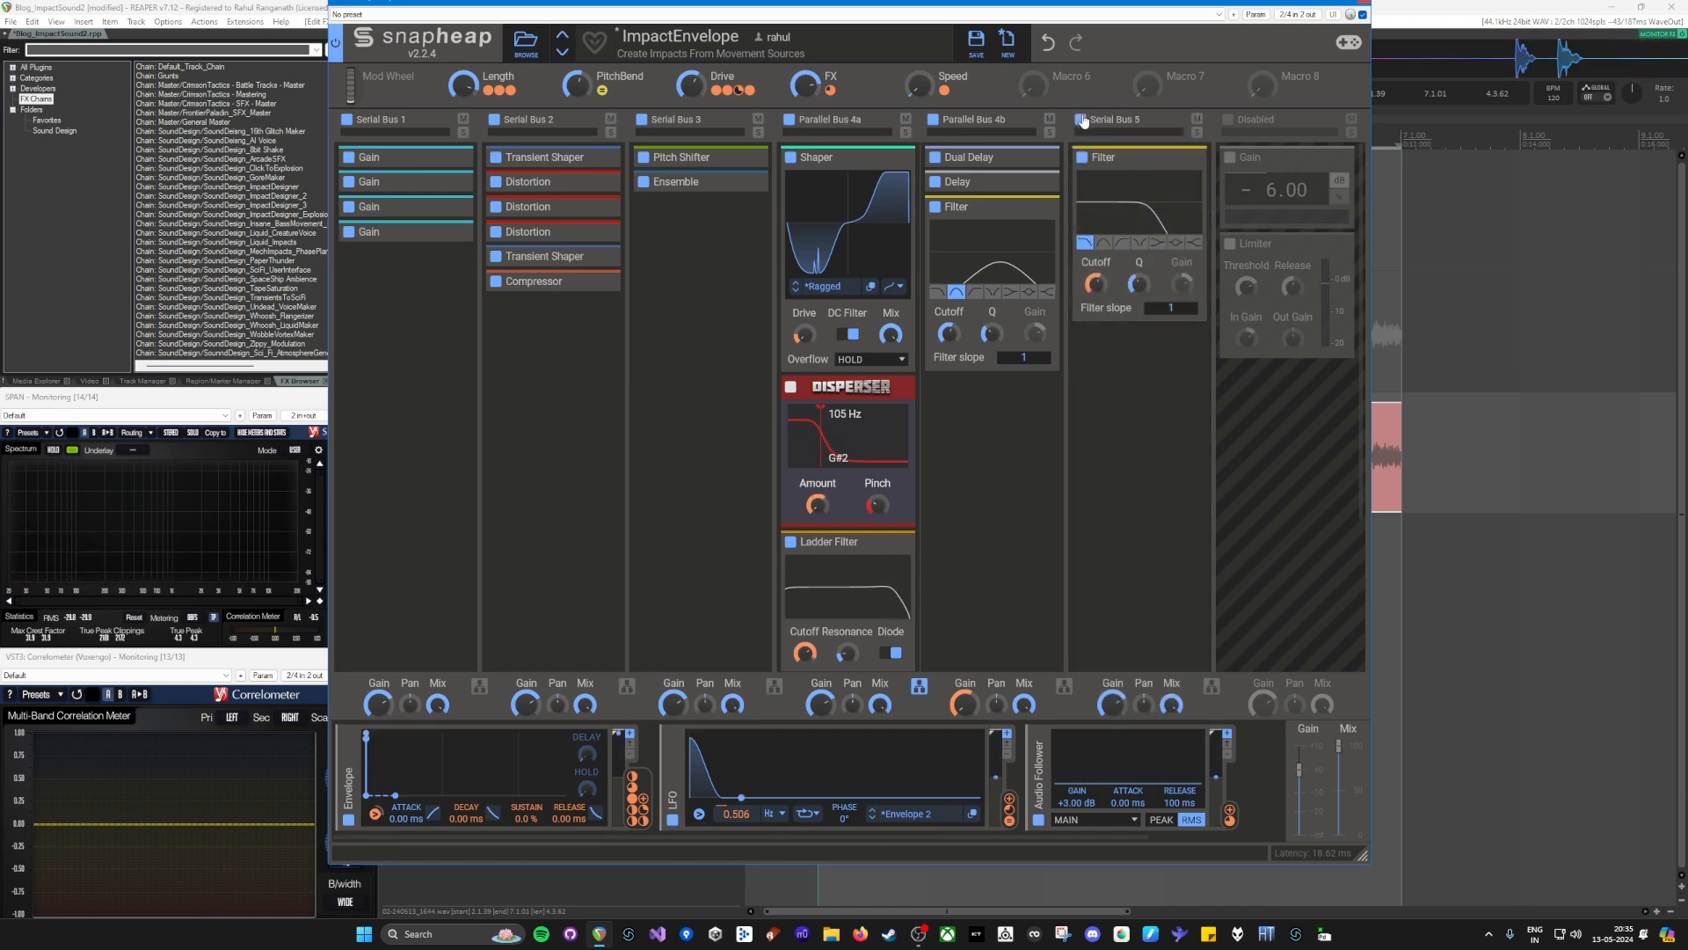
mouse_move(1098, 300)
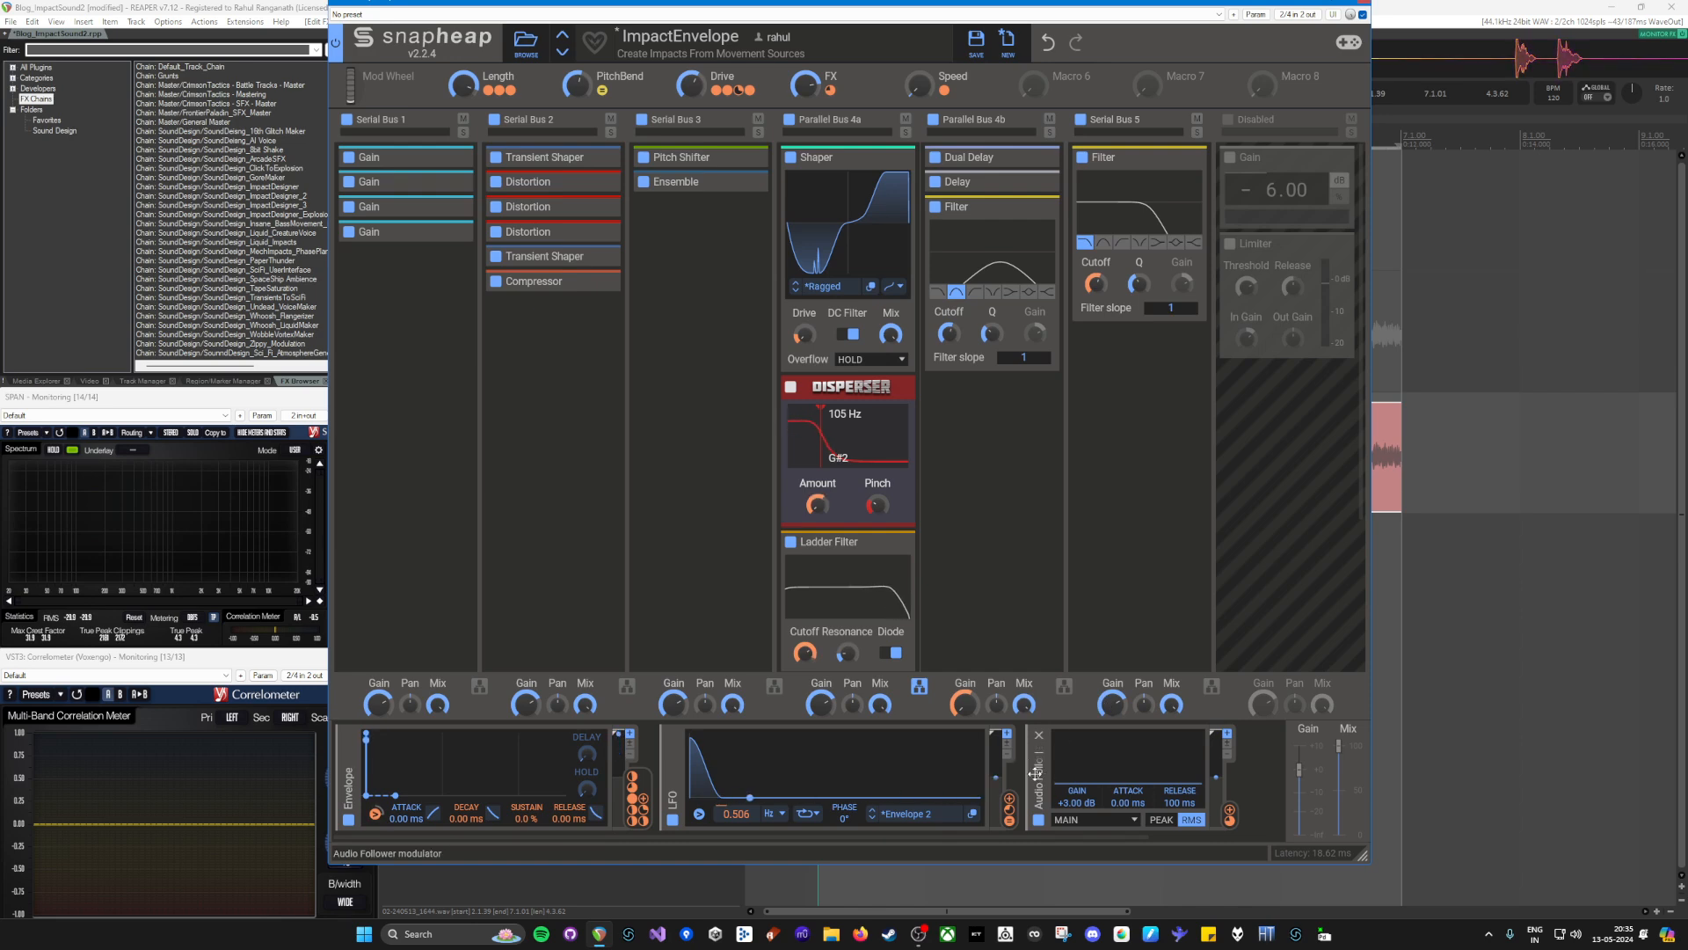
Step: Uncover the Air track and examine the recording's waveform peaks up close from the middle of the clip
left_click_drag(1012, 2, 908, 660)
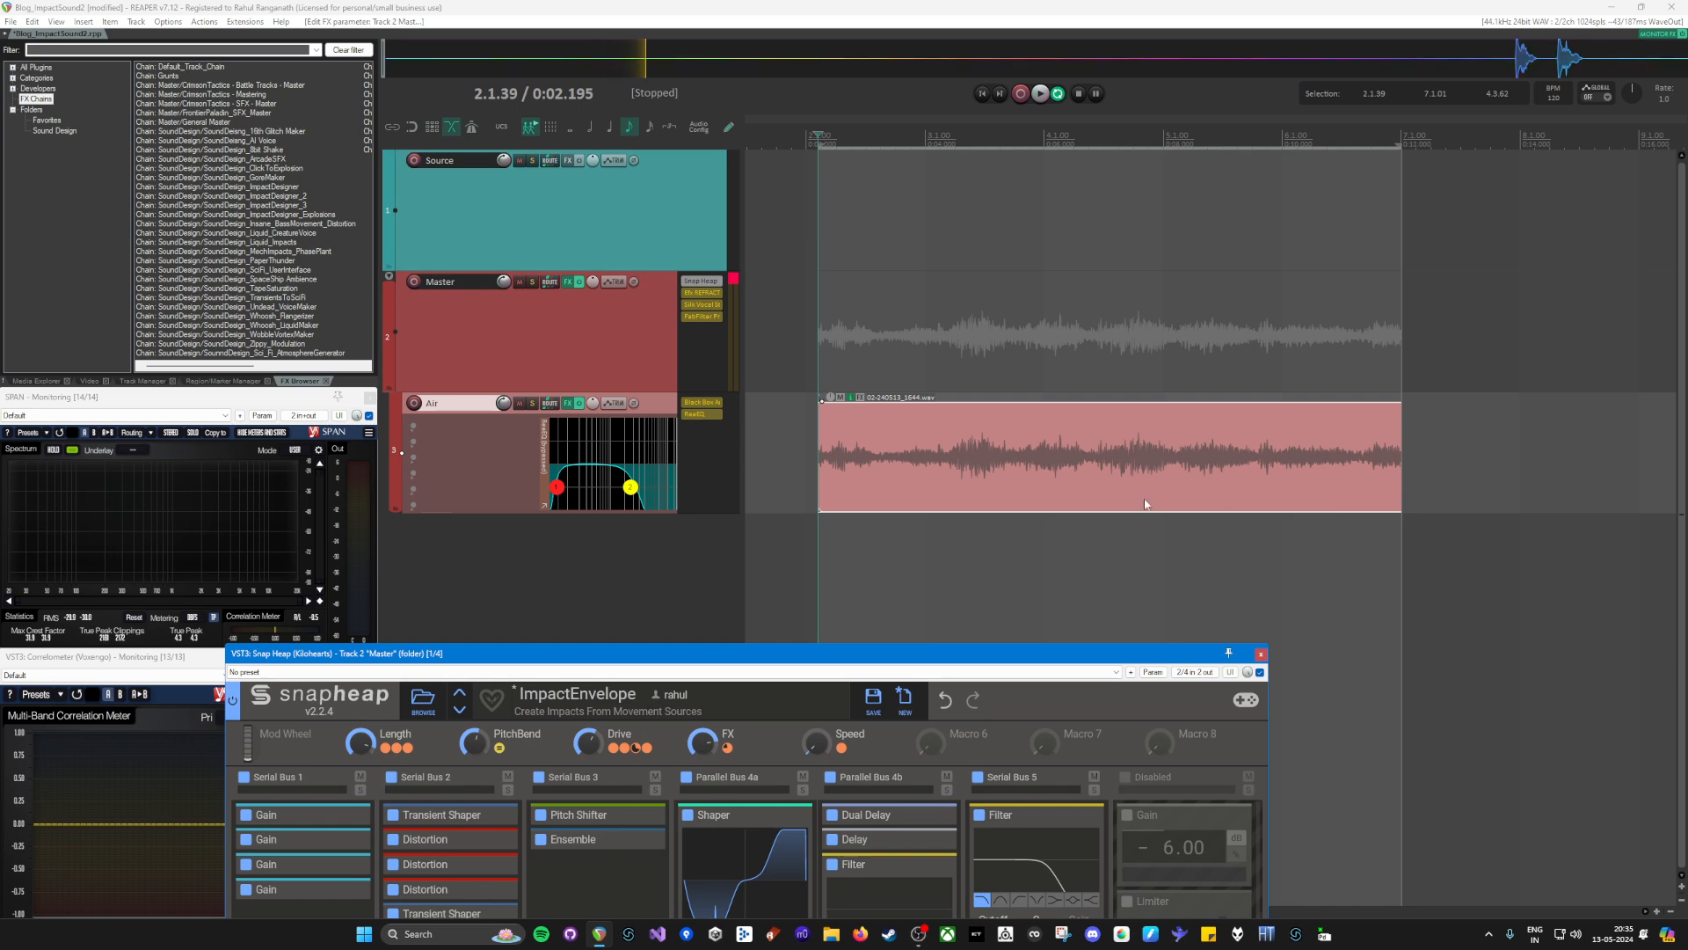
scroll(1023, 513, "up", 2)
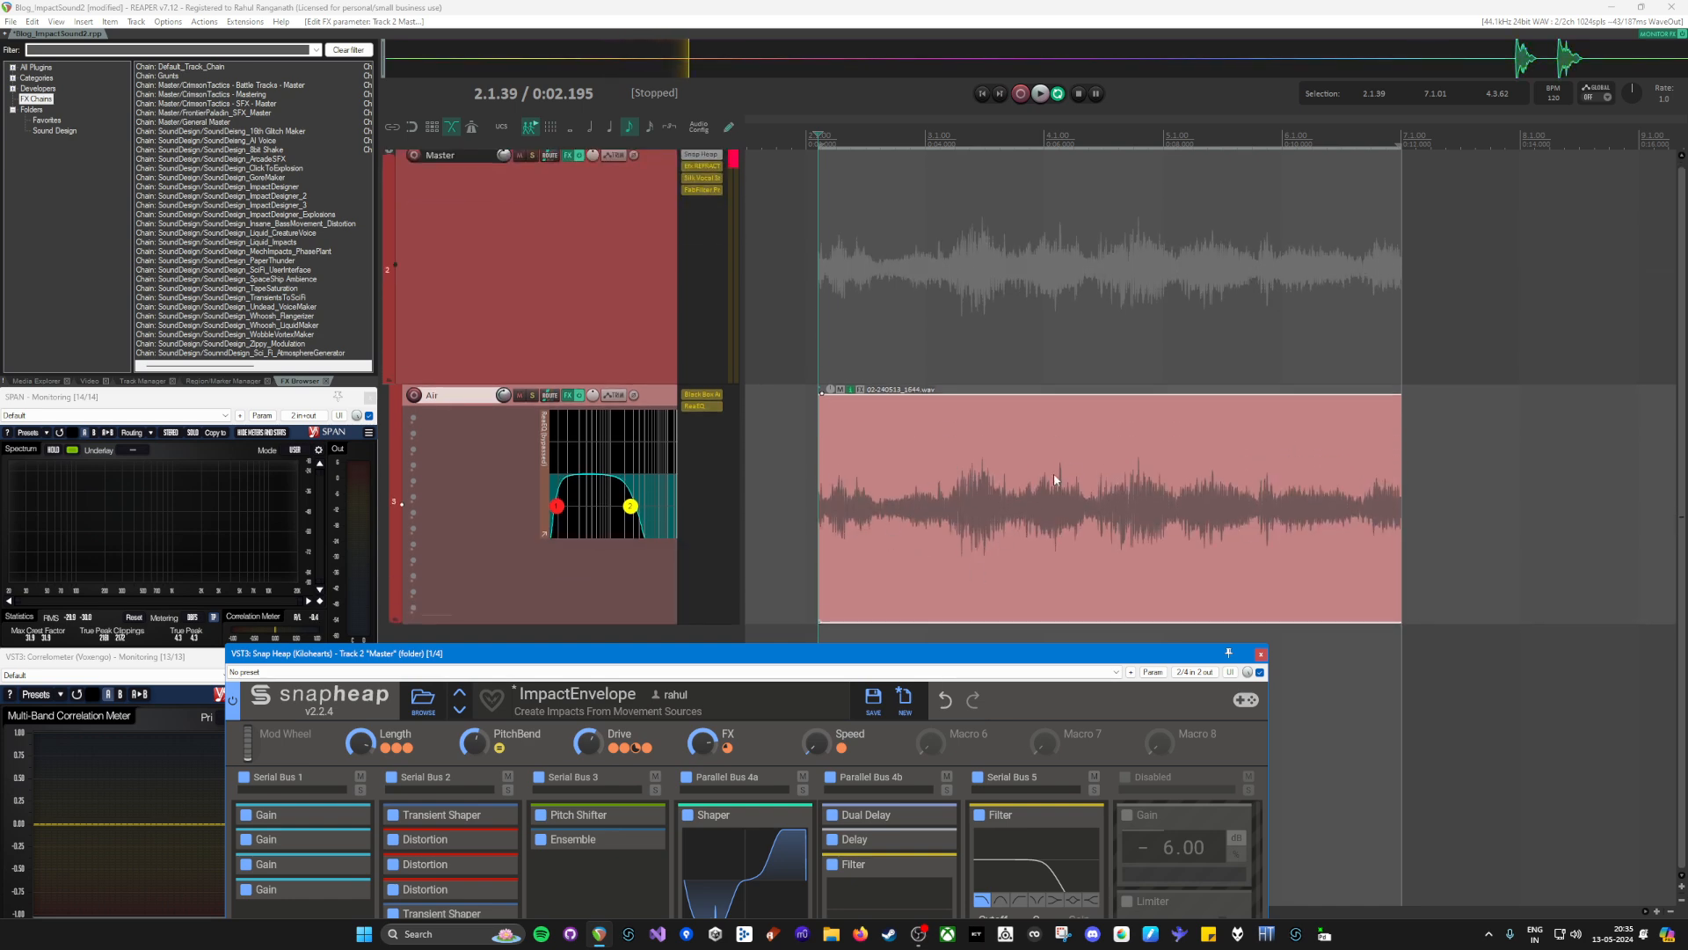
scroll(1014, 533, "up", 3)
scroll(1072, 513, "down", 3)
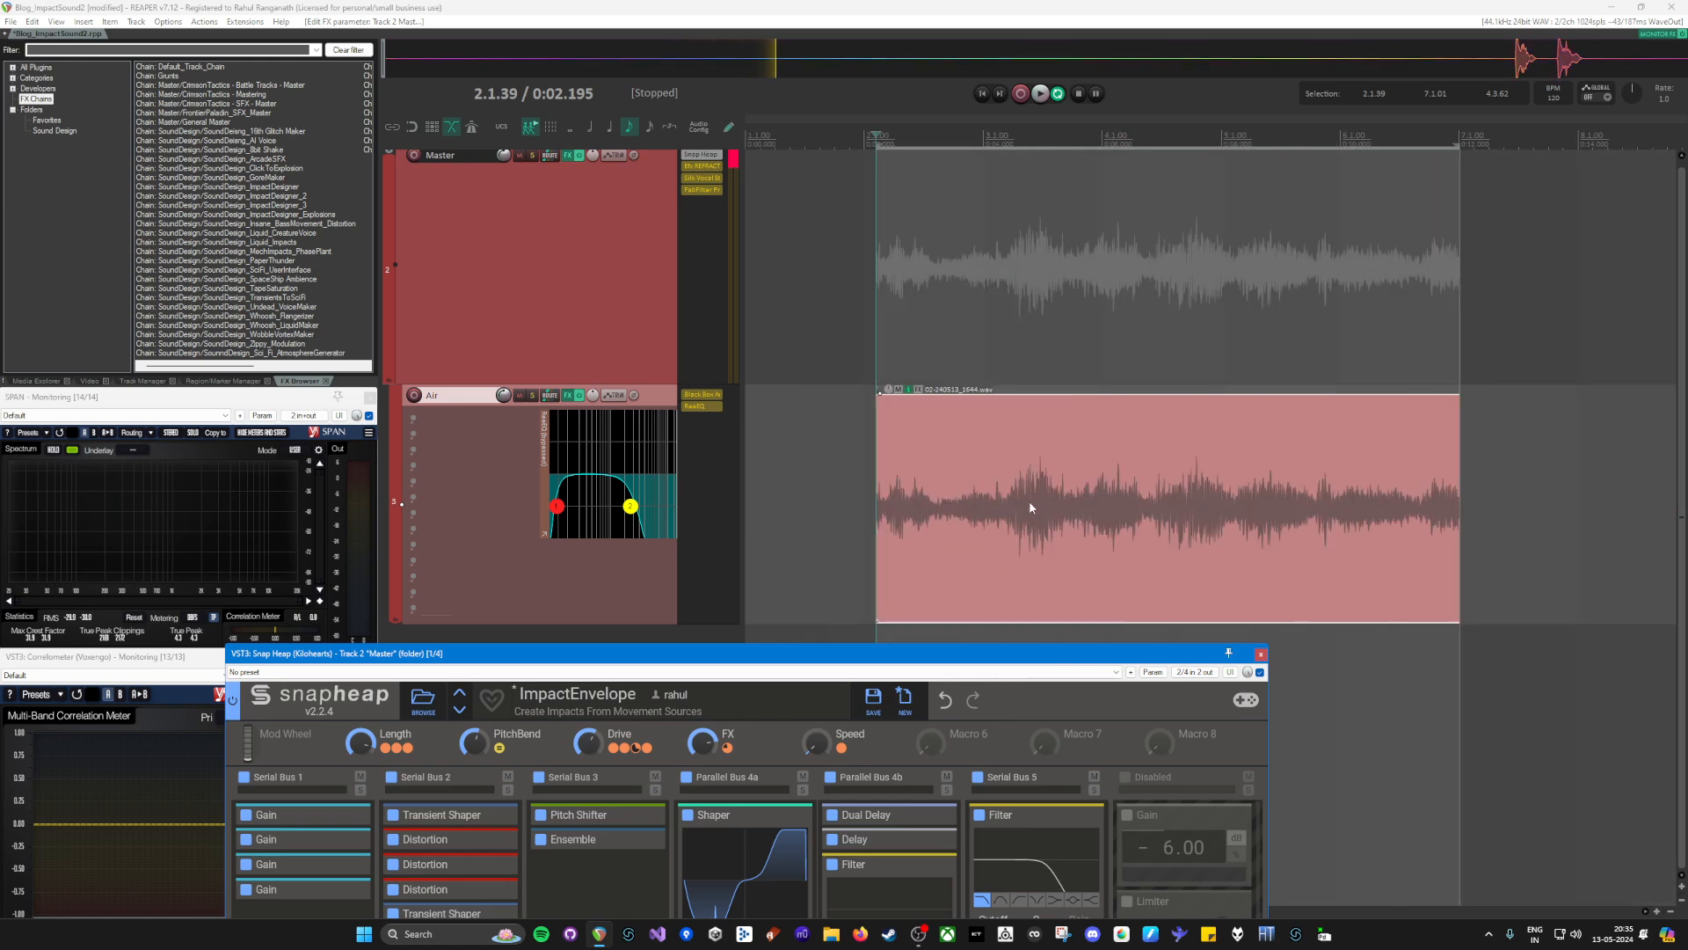
left_click(1042, 507)
scroll(1153, 525, "up", 8)
scroll(1273, 525, "down", 5)
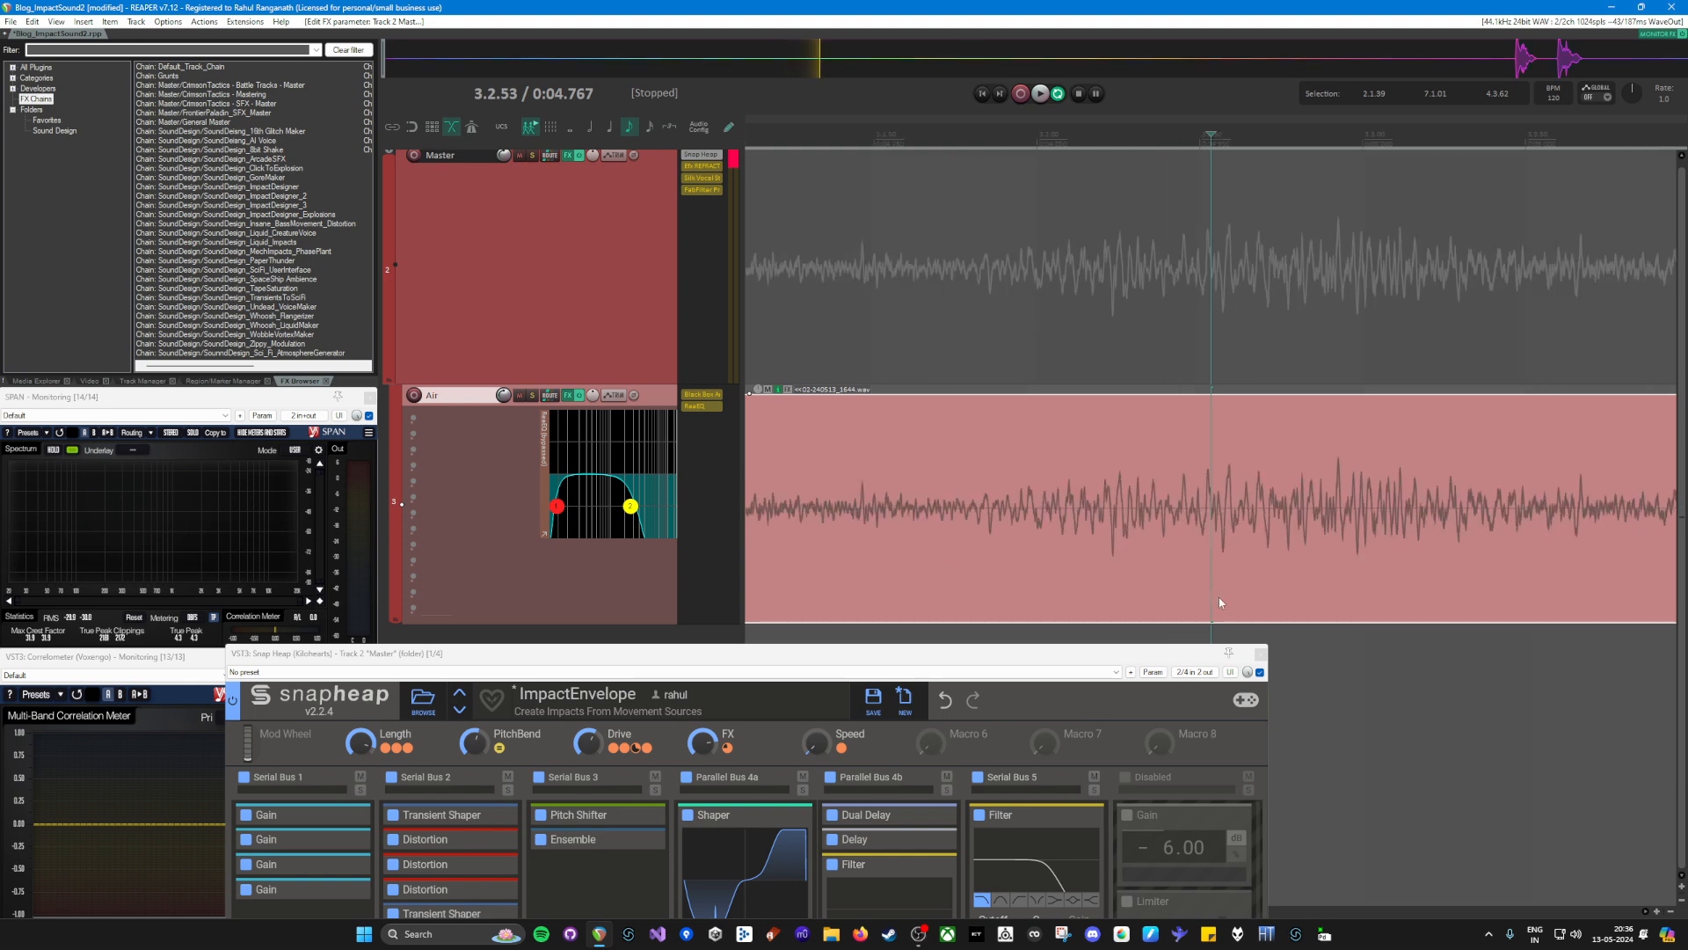
Step: Bring the full Snap Heap window back into view and look through the available modulator types without adding one
left_click_drag(1092, 655, 1182, 7)
scroll(1495, 527, "down", 5)
left_click_drag(1079, 11, 1013, 115)
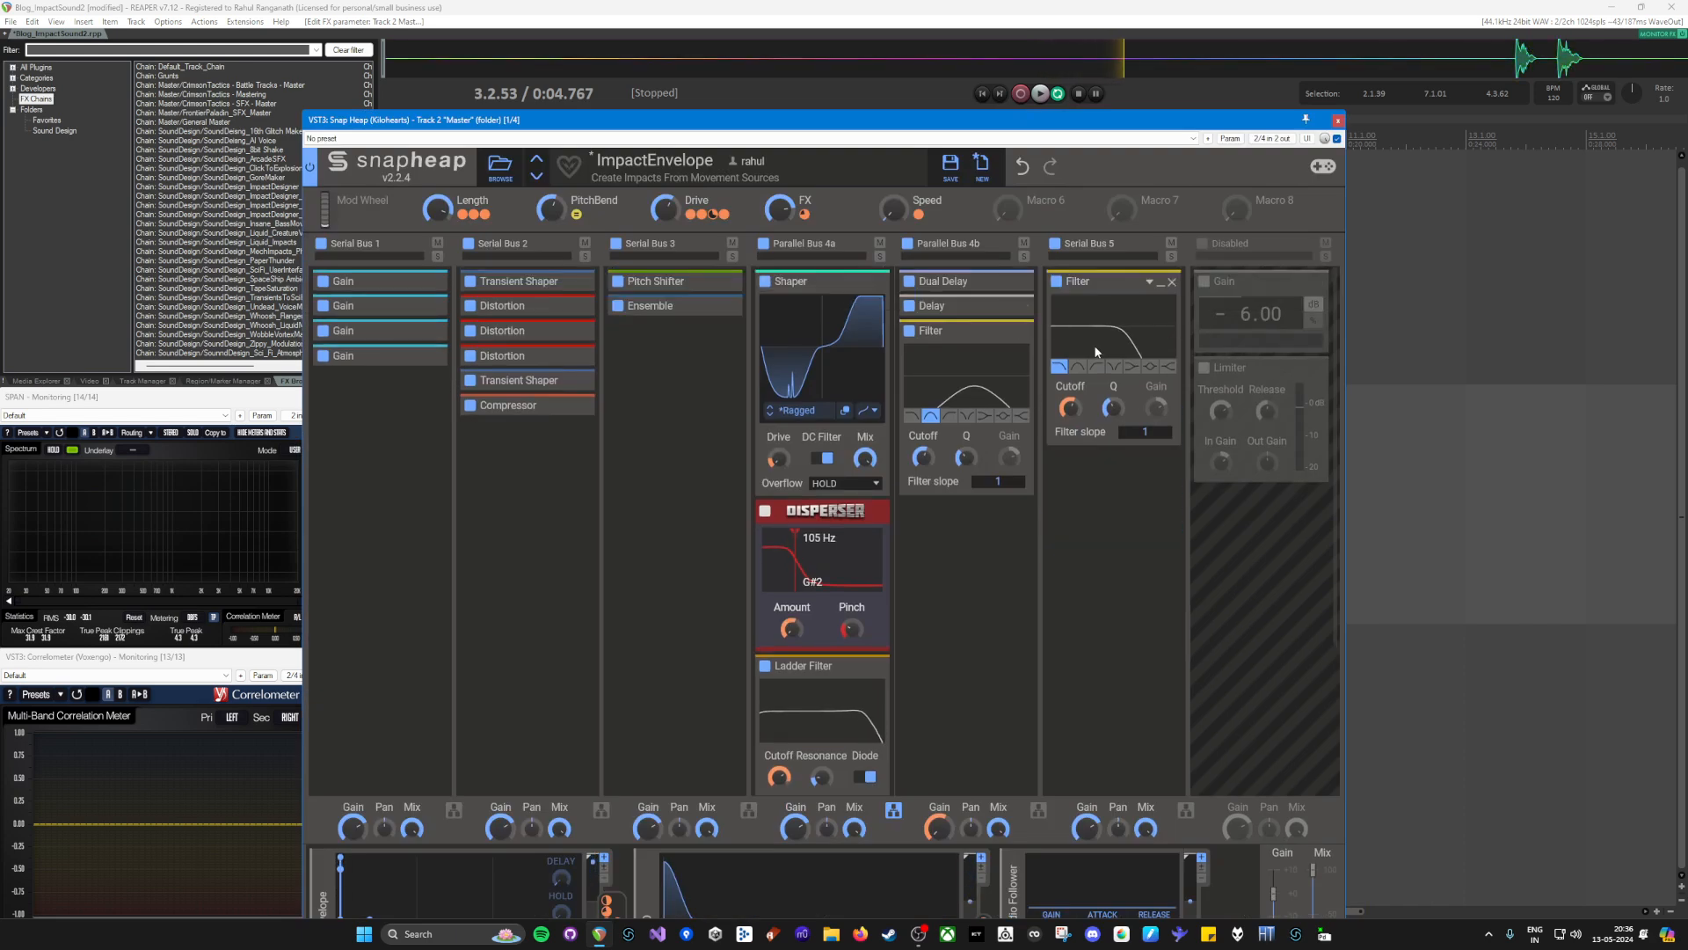
left_click_drag(1048, 121, 908, 3)
left_click(1095, 797)
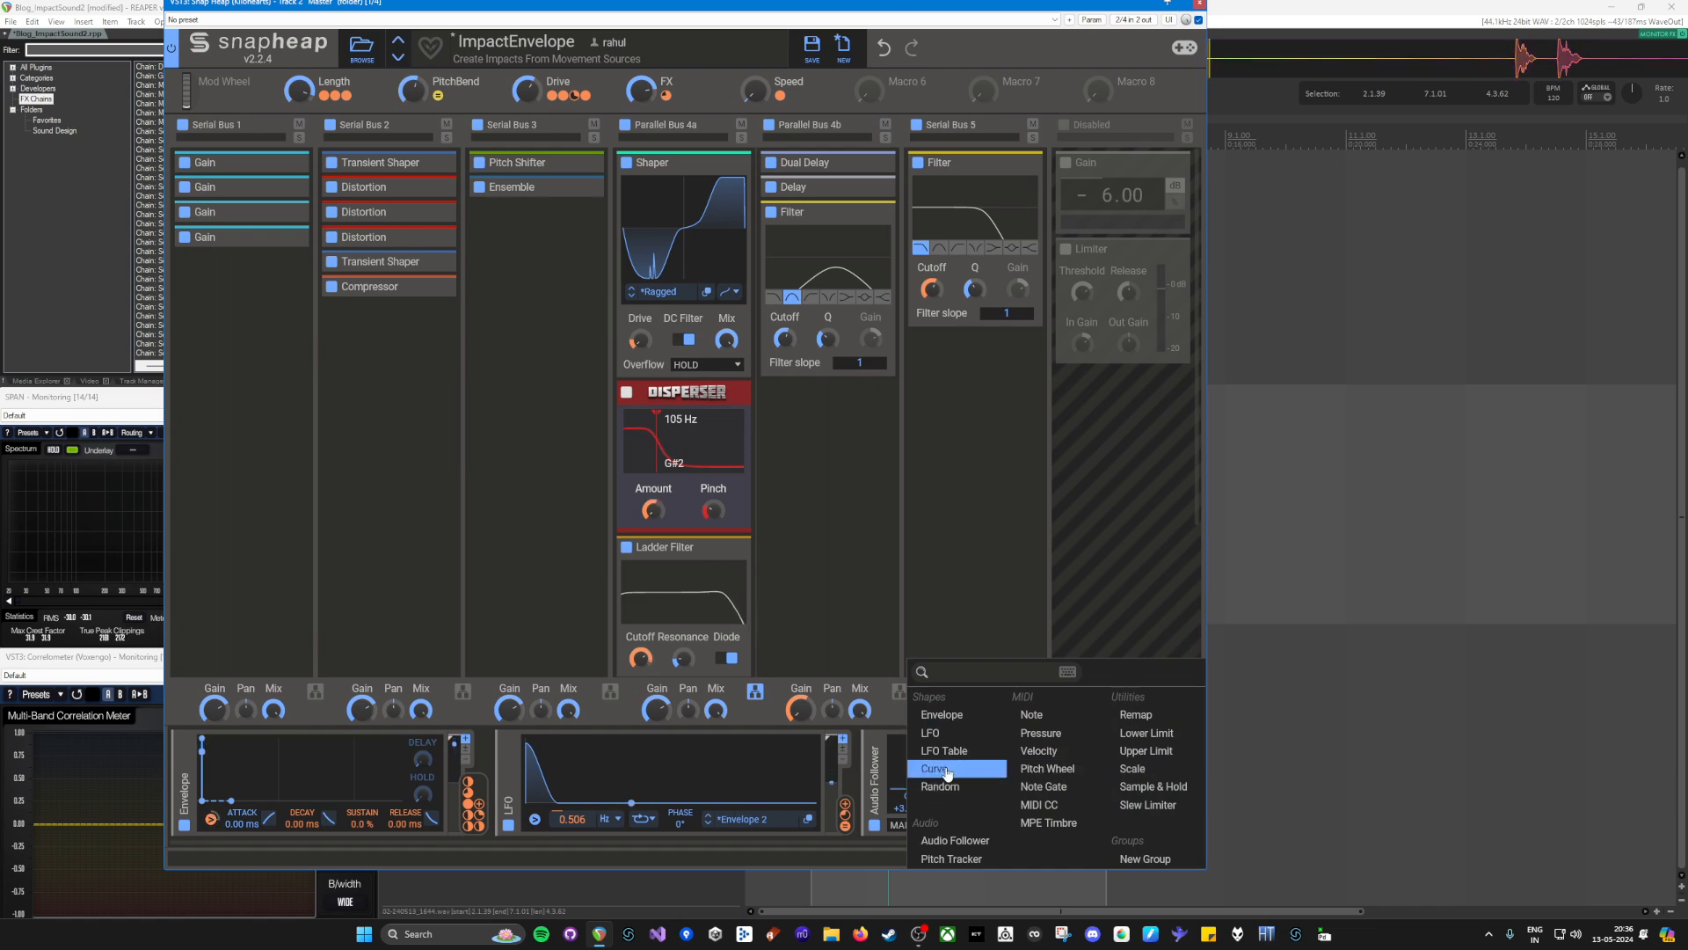
left_click(1022, 456)
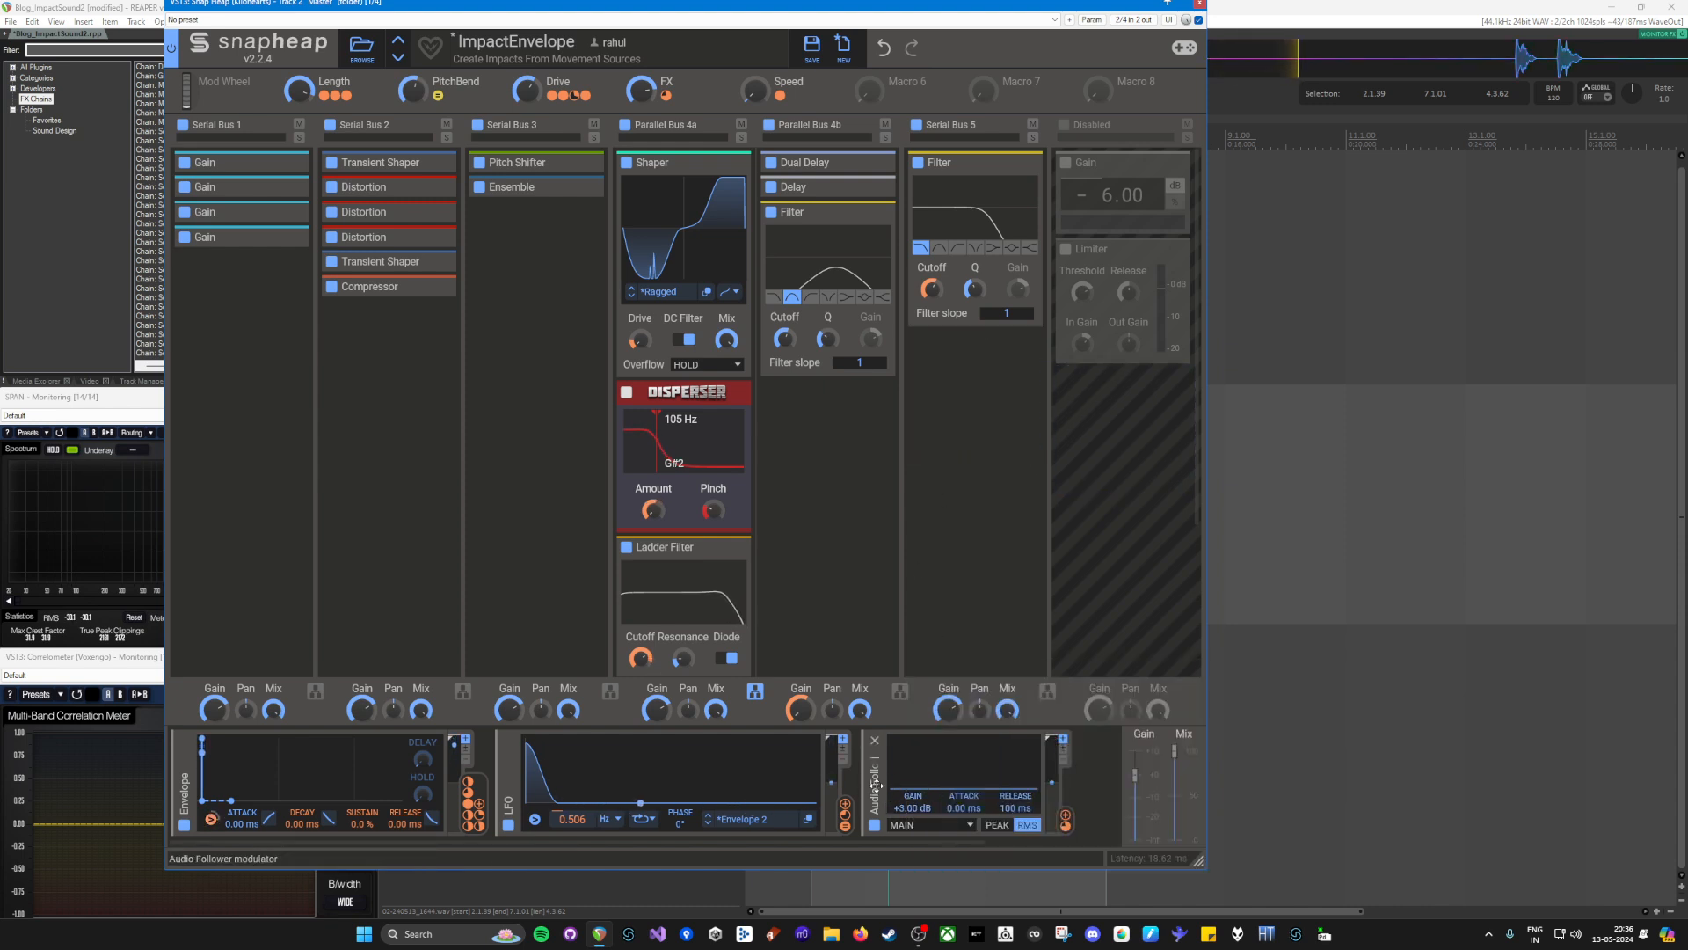
Step: Audition the audio-follower-driven Filter and enable the final serial bus with its Gain and Limiter
left_click_drag(866, 5, 867, 5)
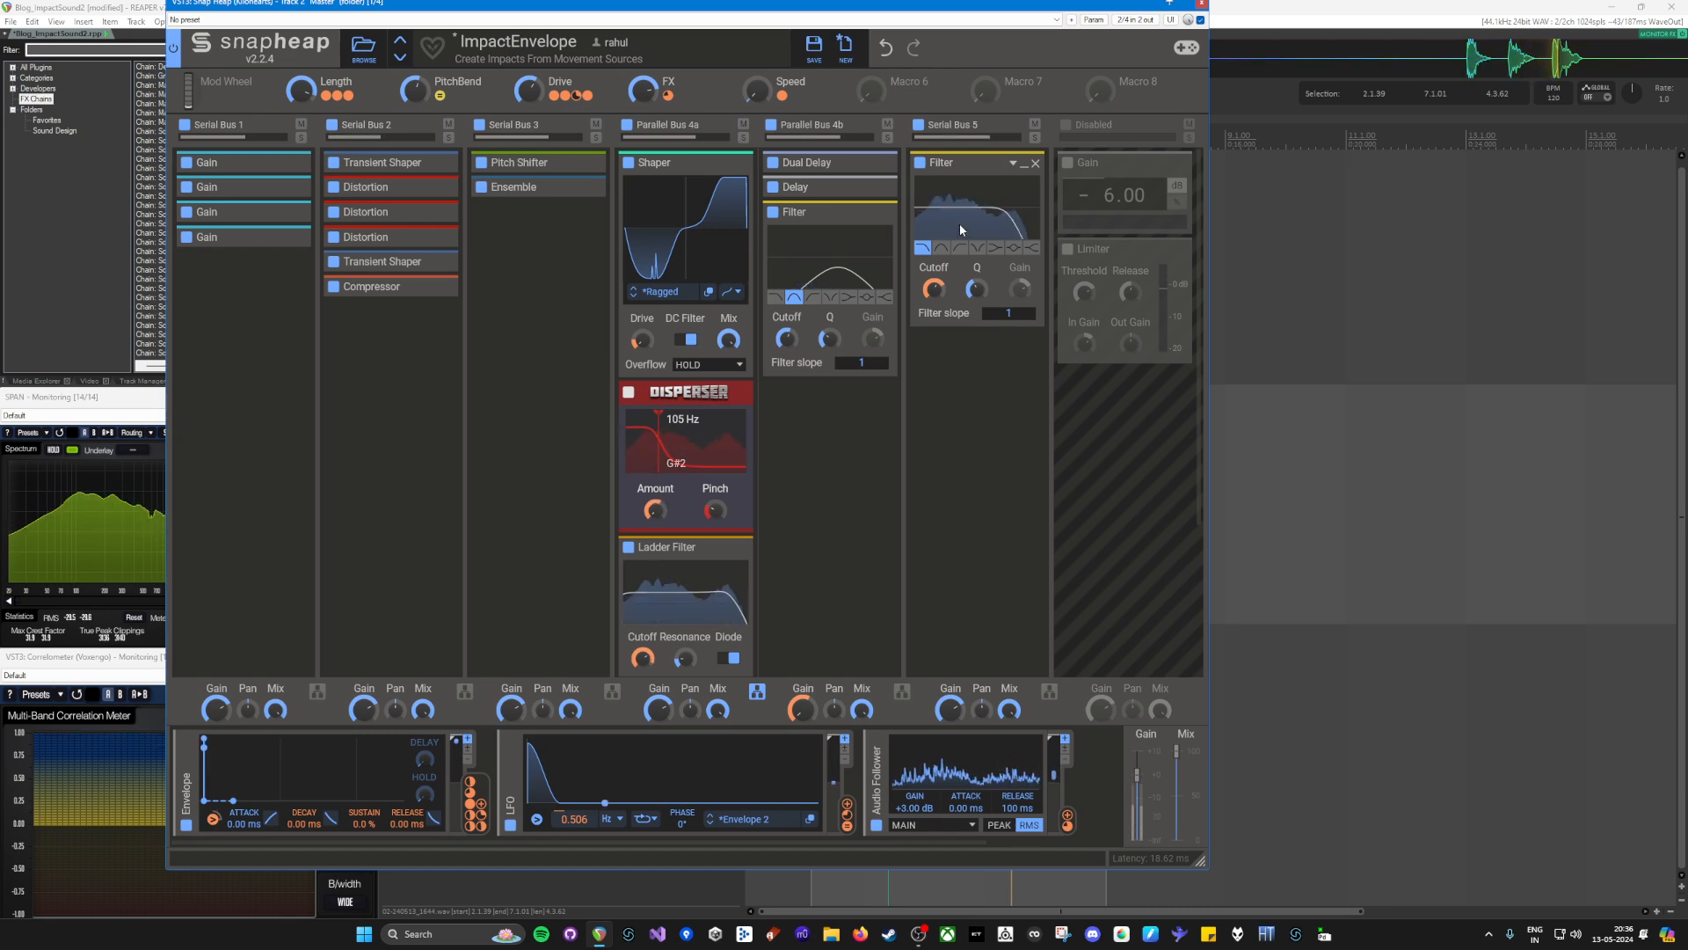
left_click(1067, 125)
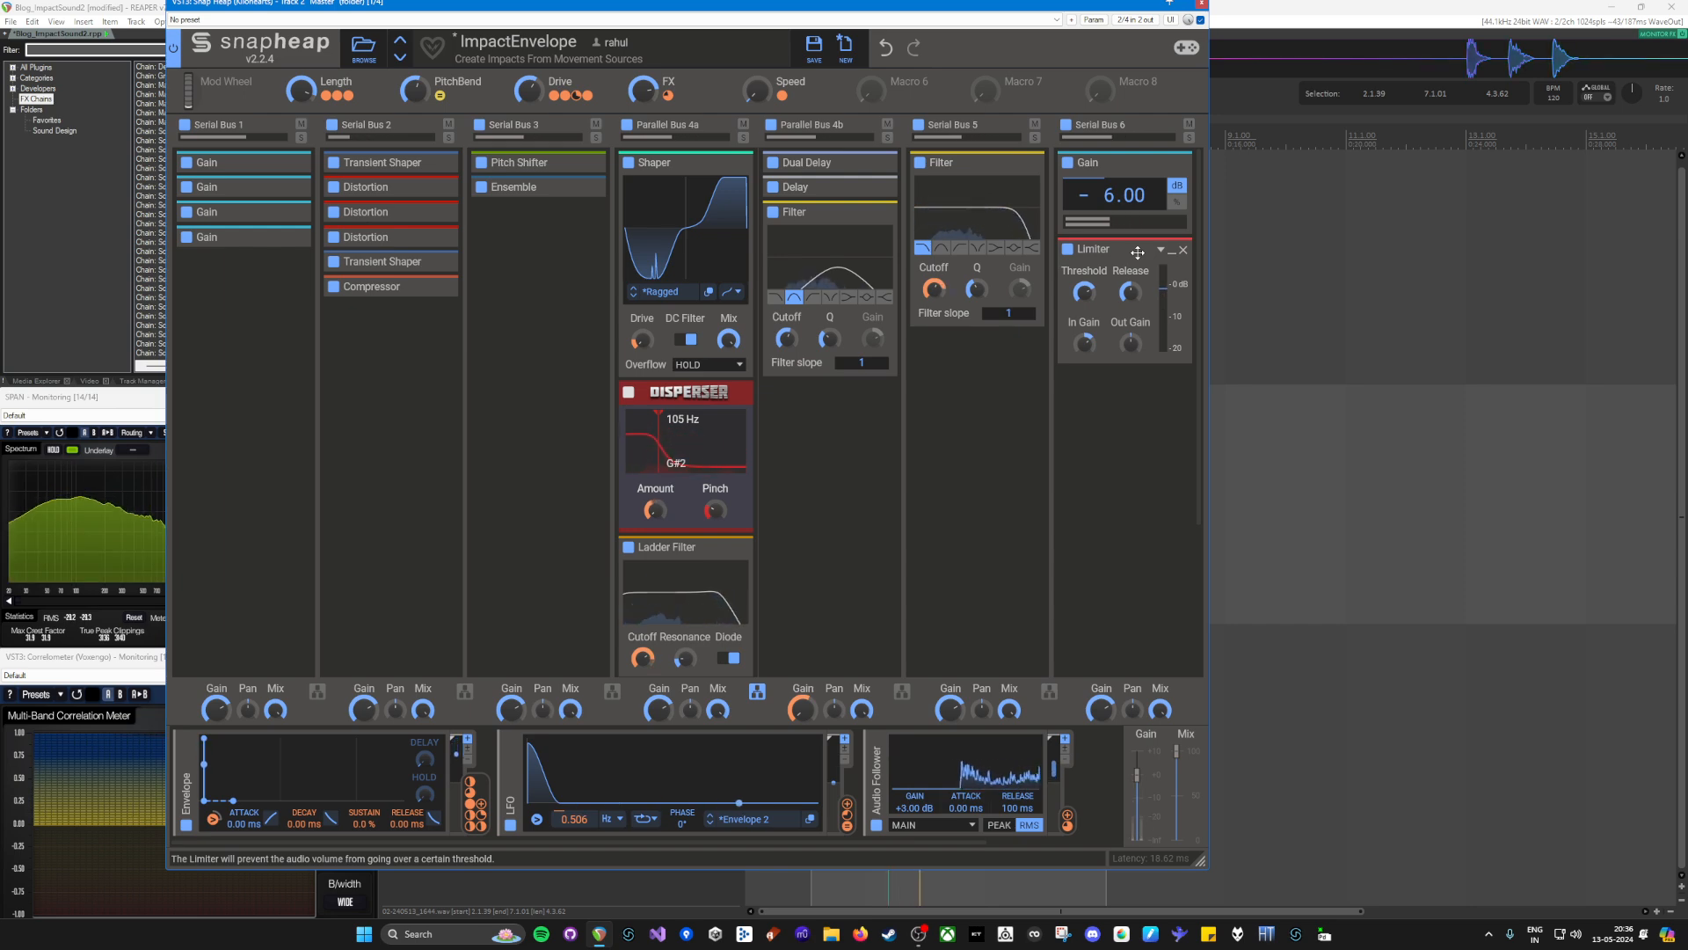
Step: Stop playback, close the Snap Heap window, and take one last look at the plugin from the Master track
left_click(1202, 3)
key("space")
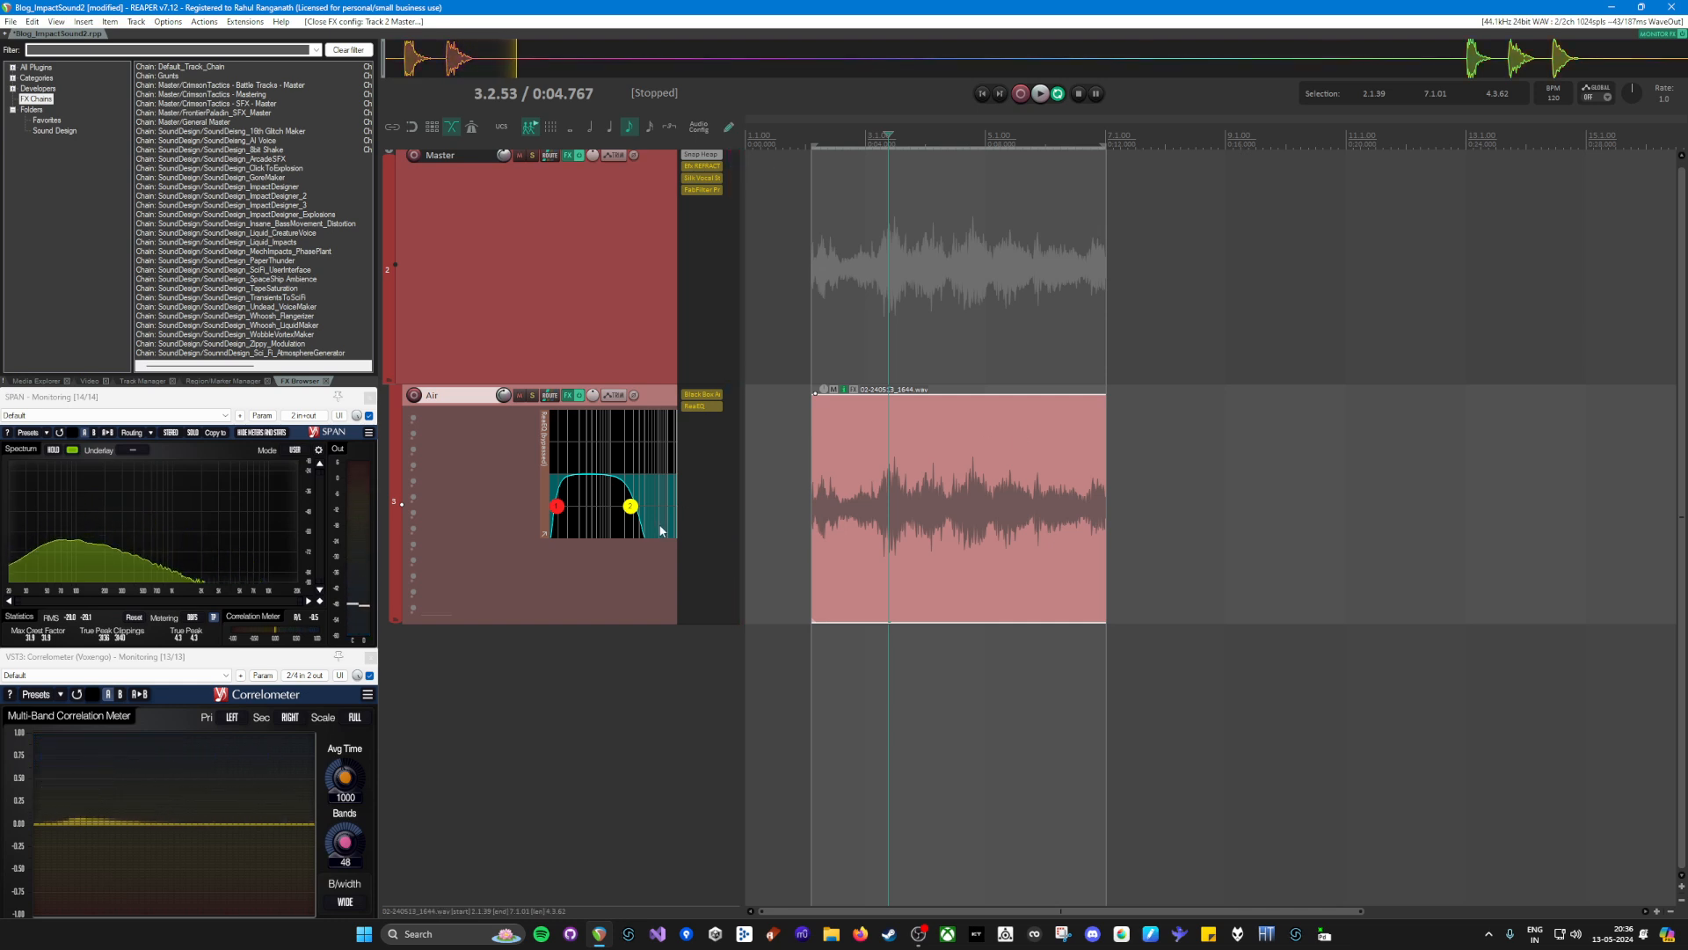
scroll(637, 601, "up", 3)
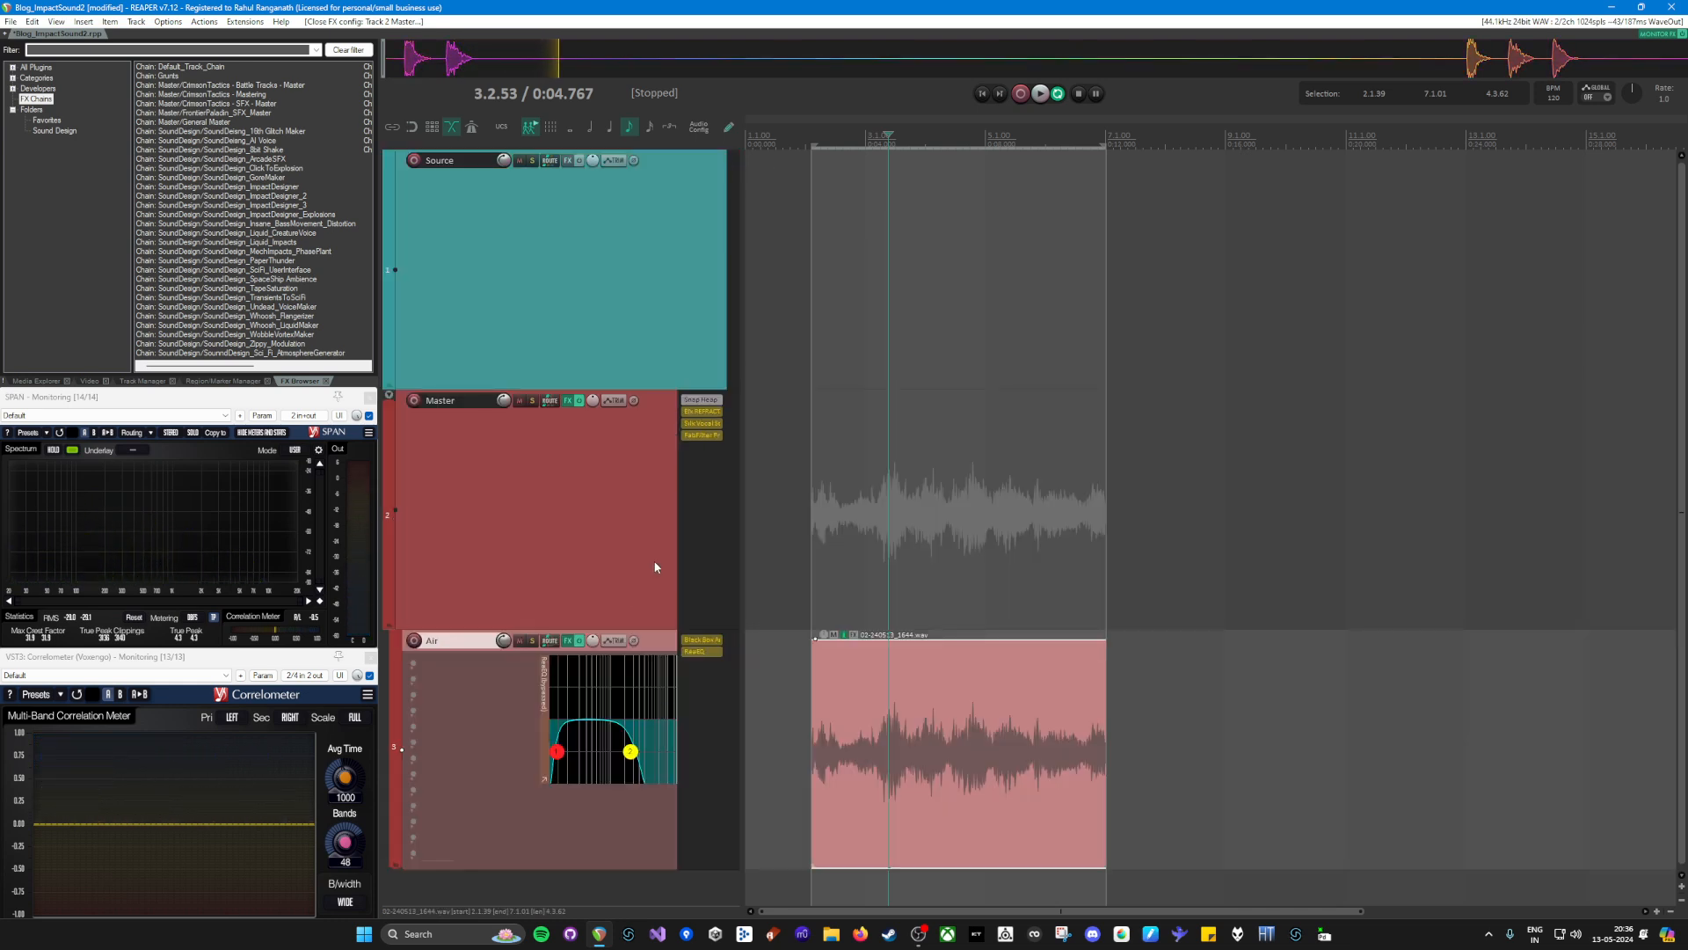
left_click(704, 400)
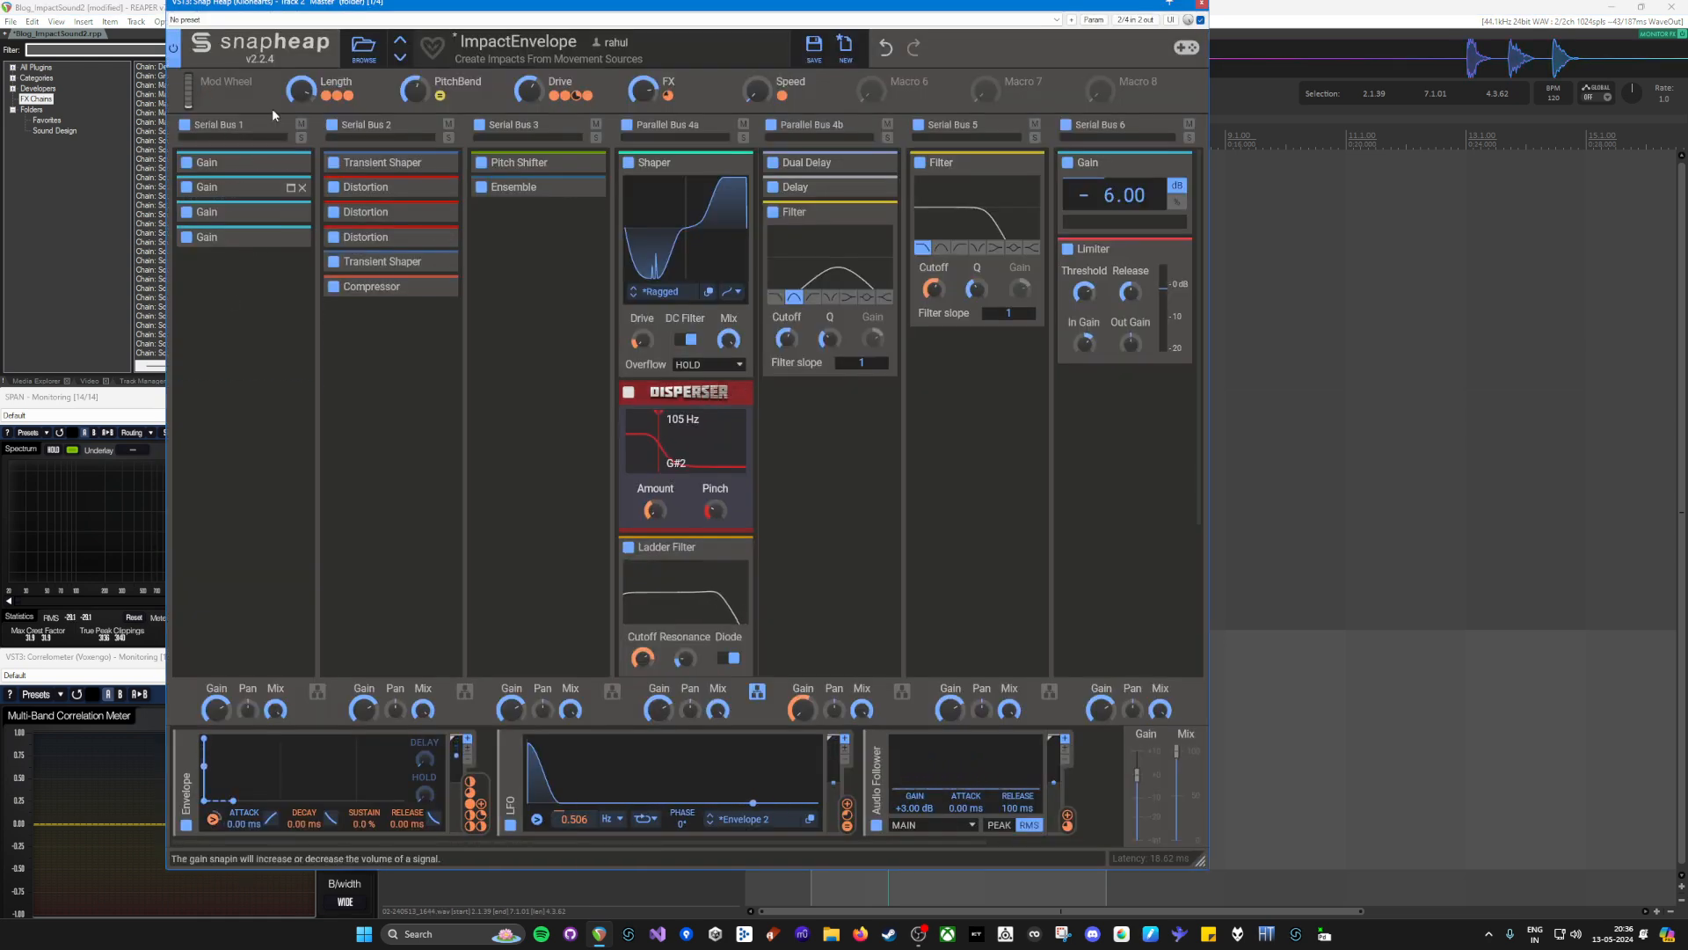
left_click(1203, 5)
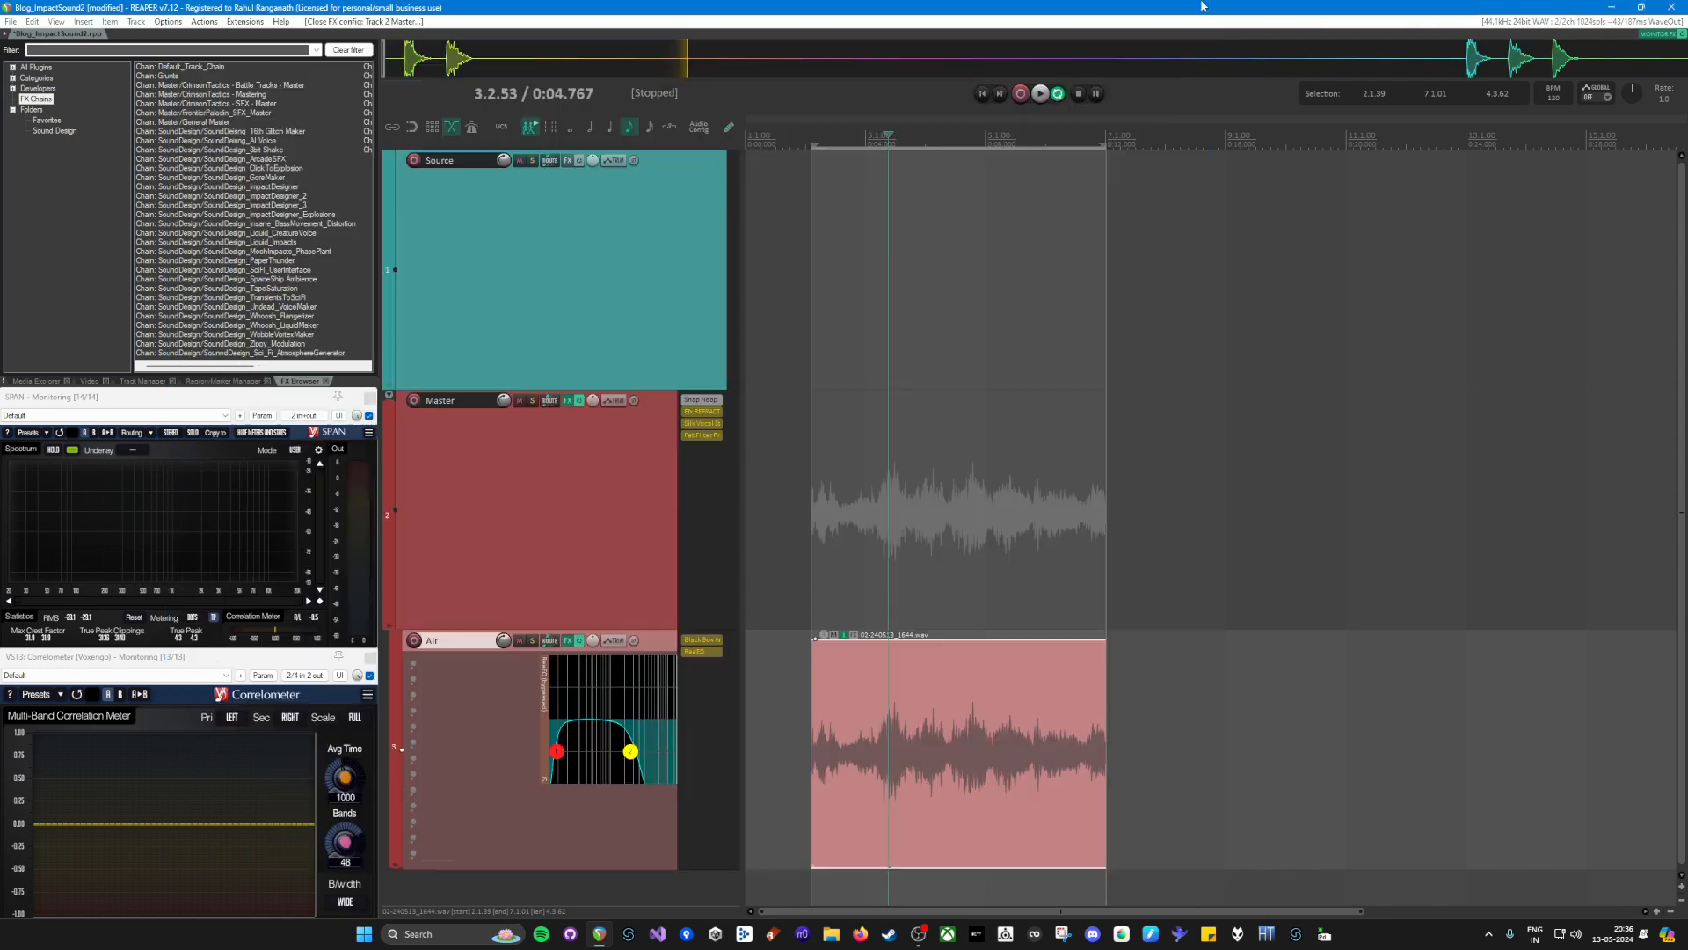
Step: Place the edit cursor just inside the start of the Air clip, at 2.1.53
left_click(854, 567)
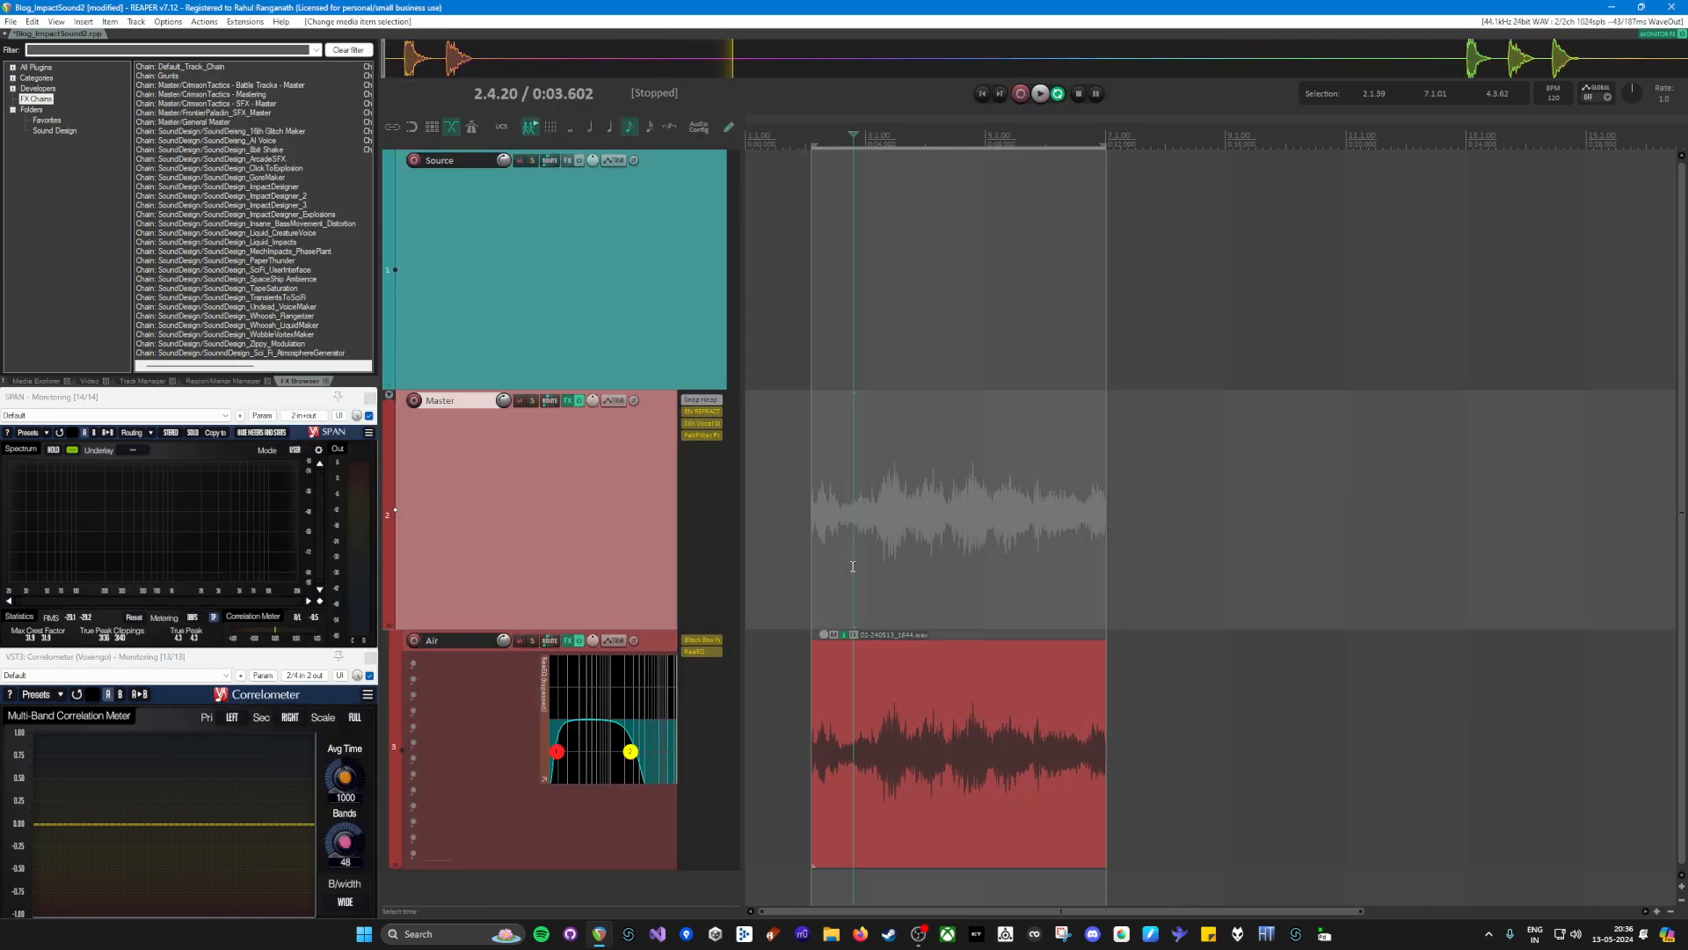
scroll(948, 576, "up", 6)
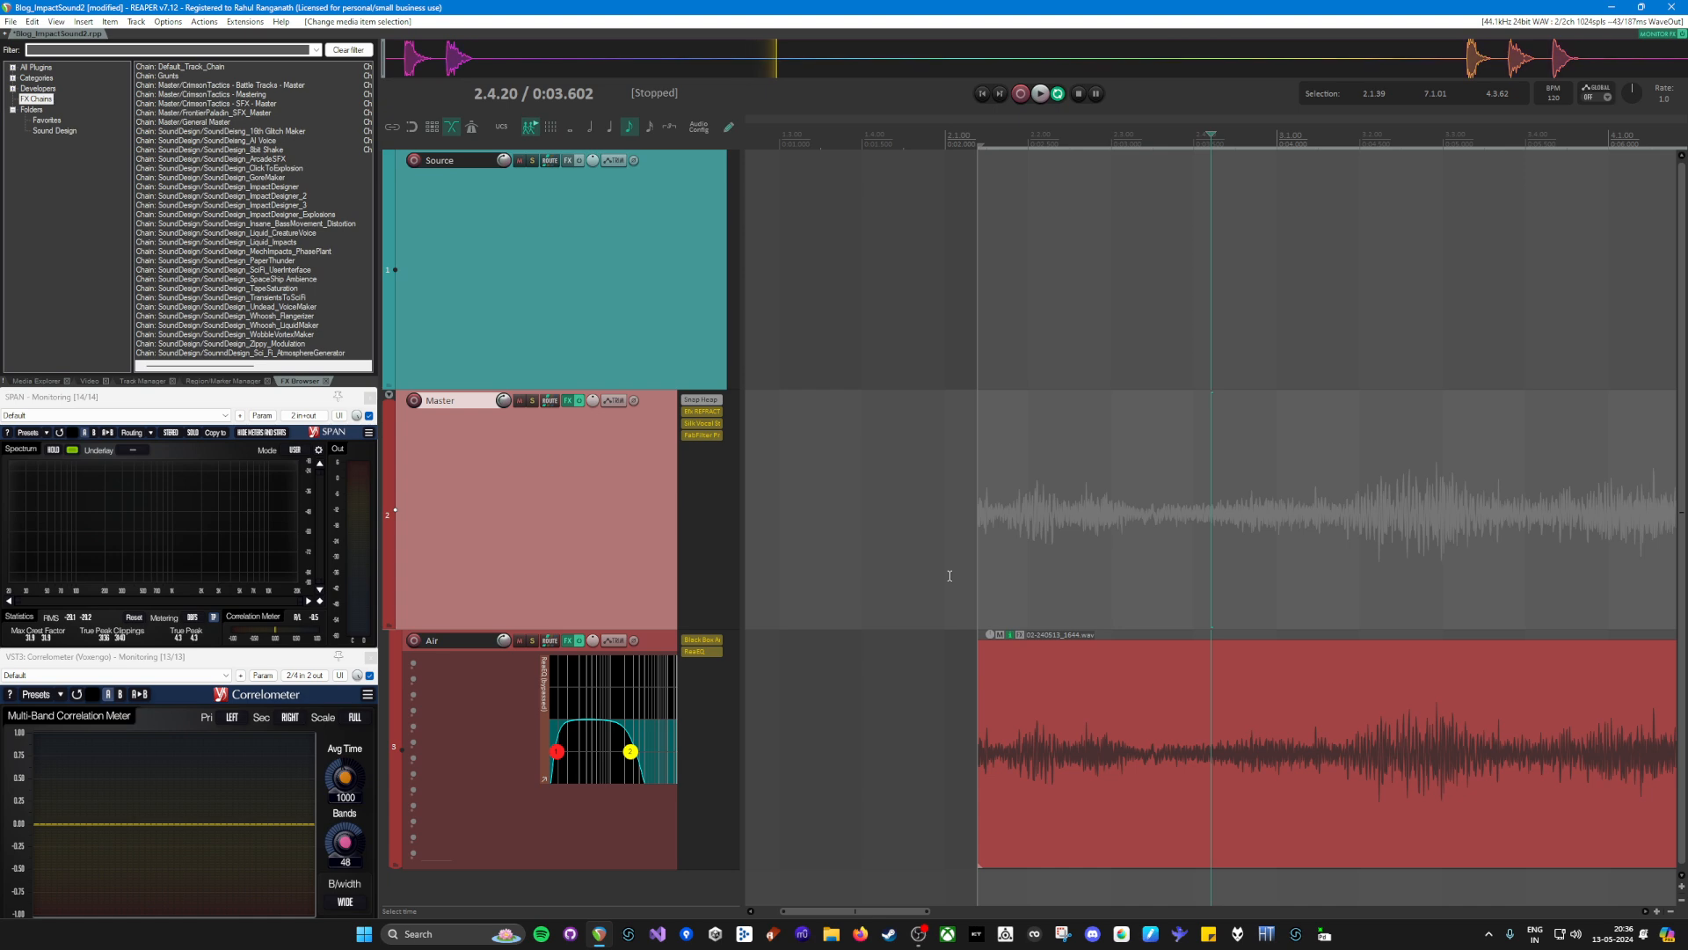
left_click(973, 578)
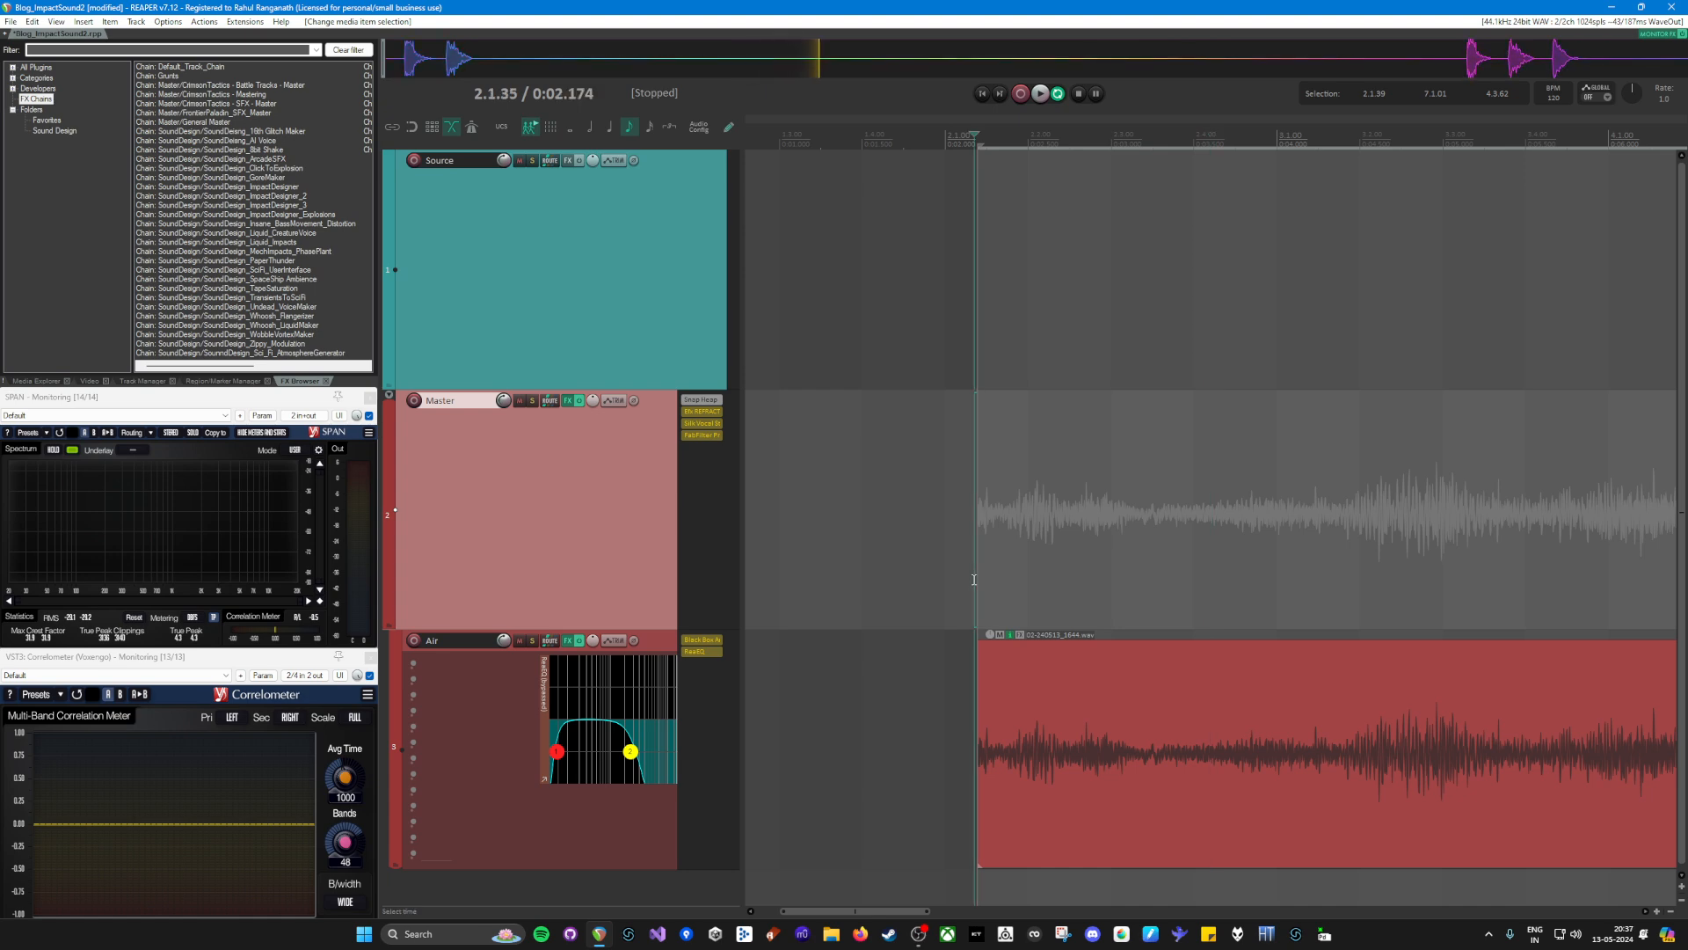
left_click(988, 561)
Step: Enable the Black Box HG-2MS saturator on the Air track and review its saturation settings
left_click_drag(724, 424, 697, 704)
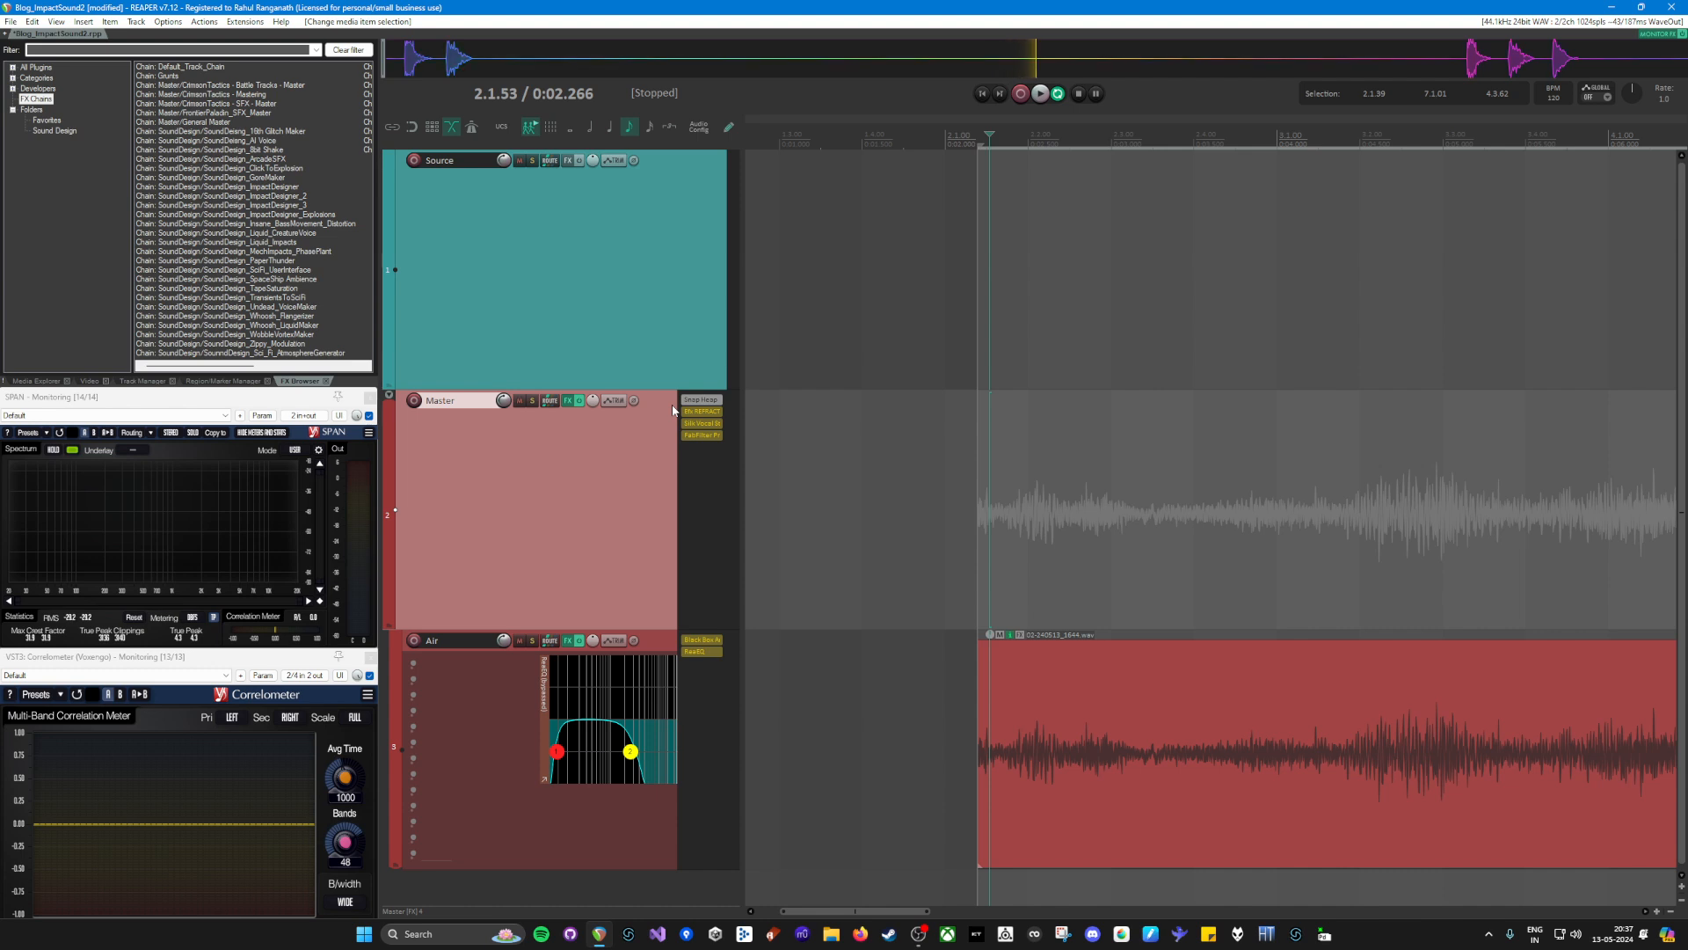
left_click(693, 640, "shift")
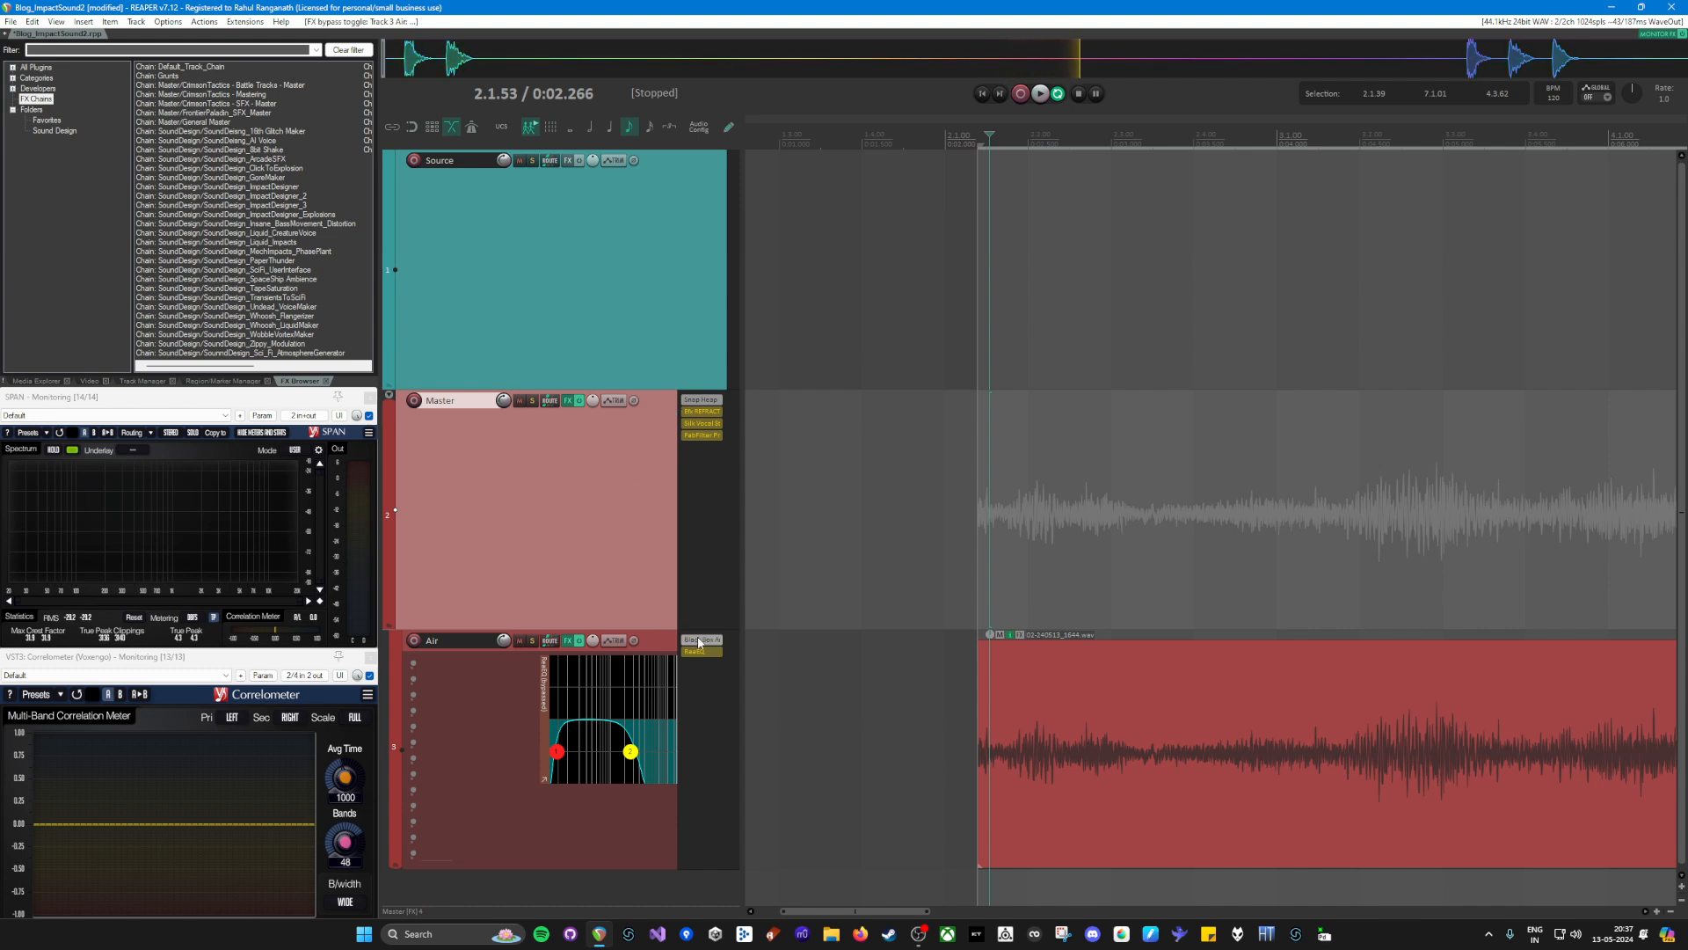
left_click(712, 641)
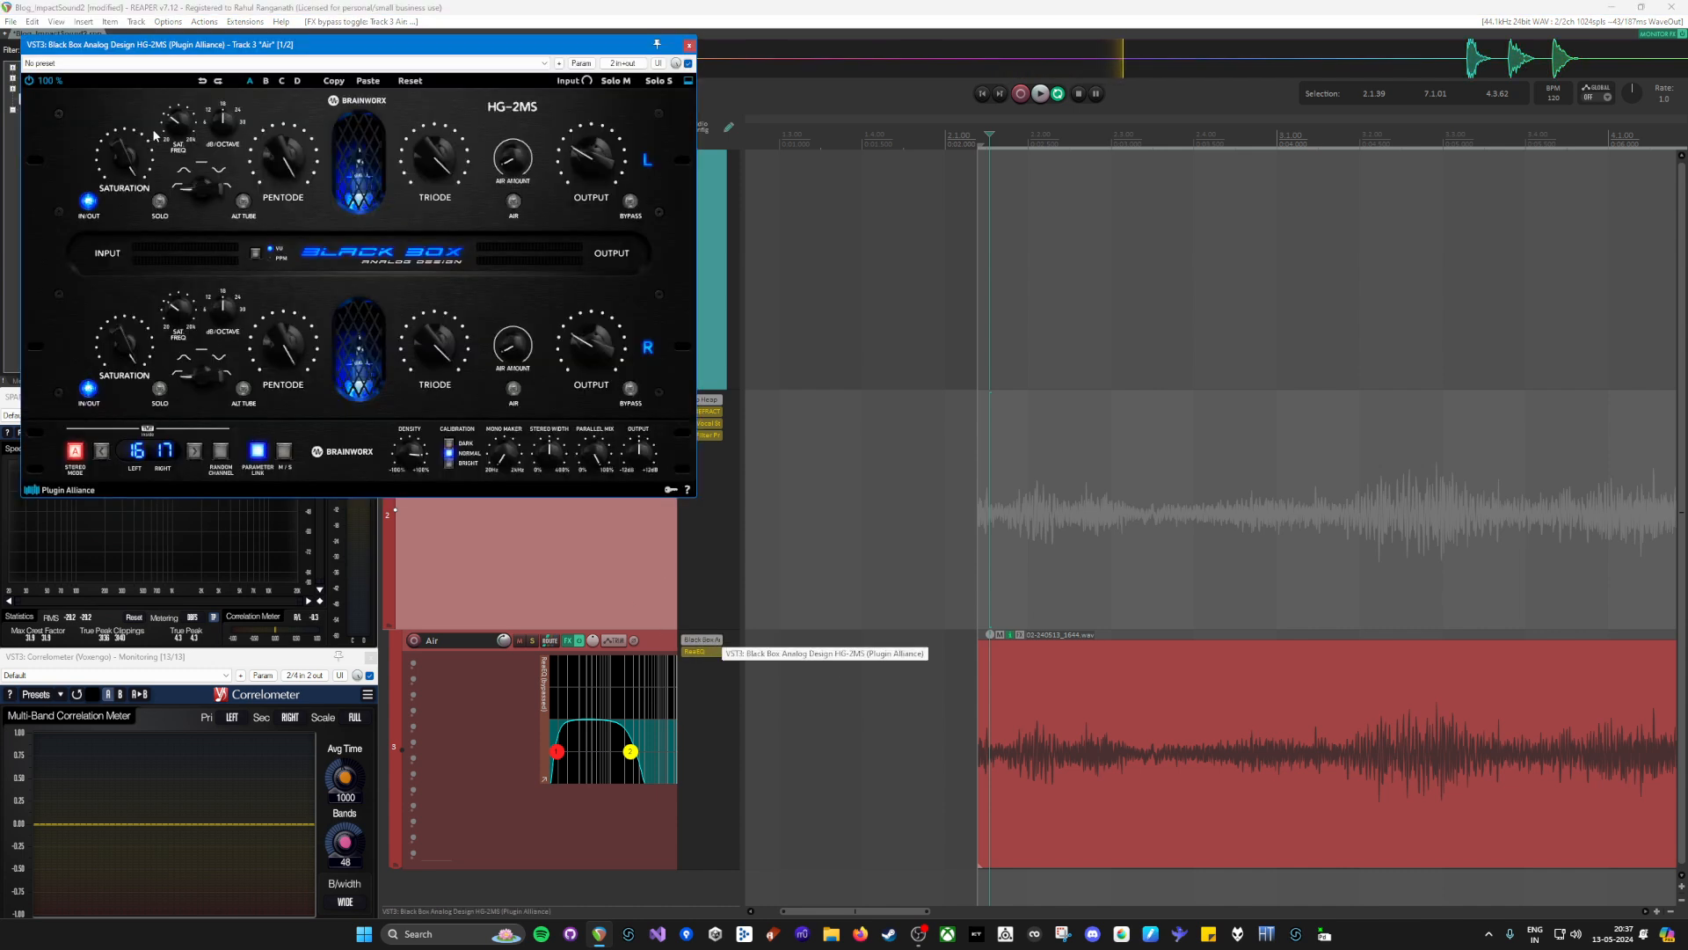
key("Escape")
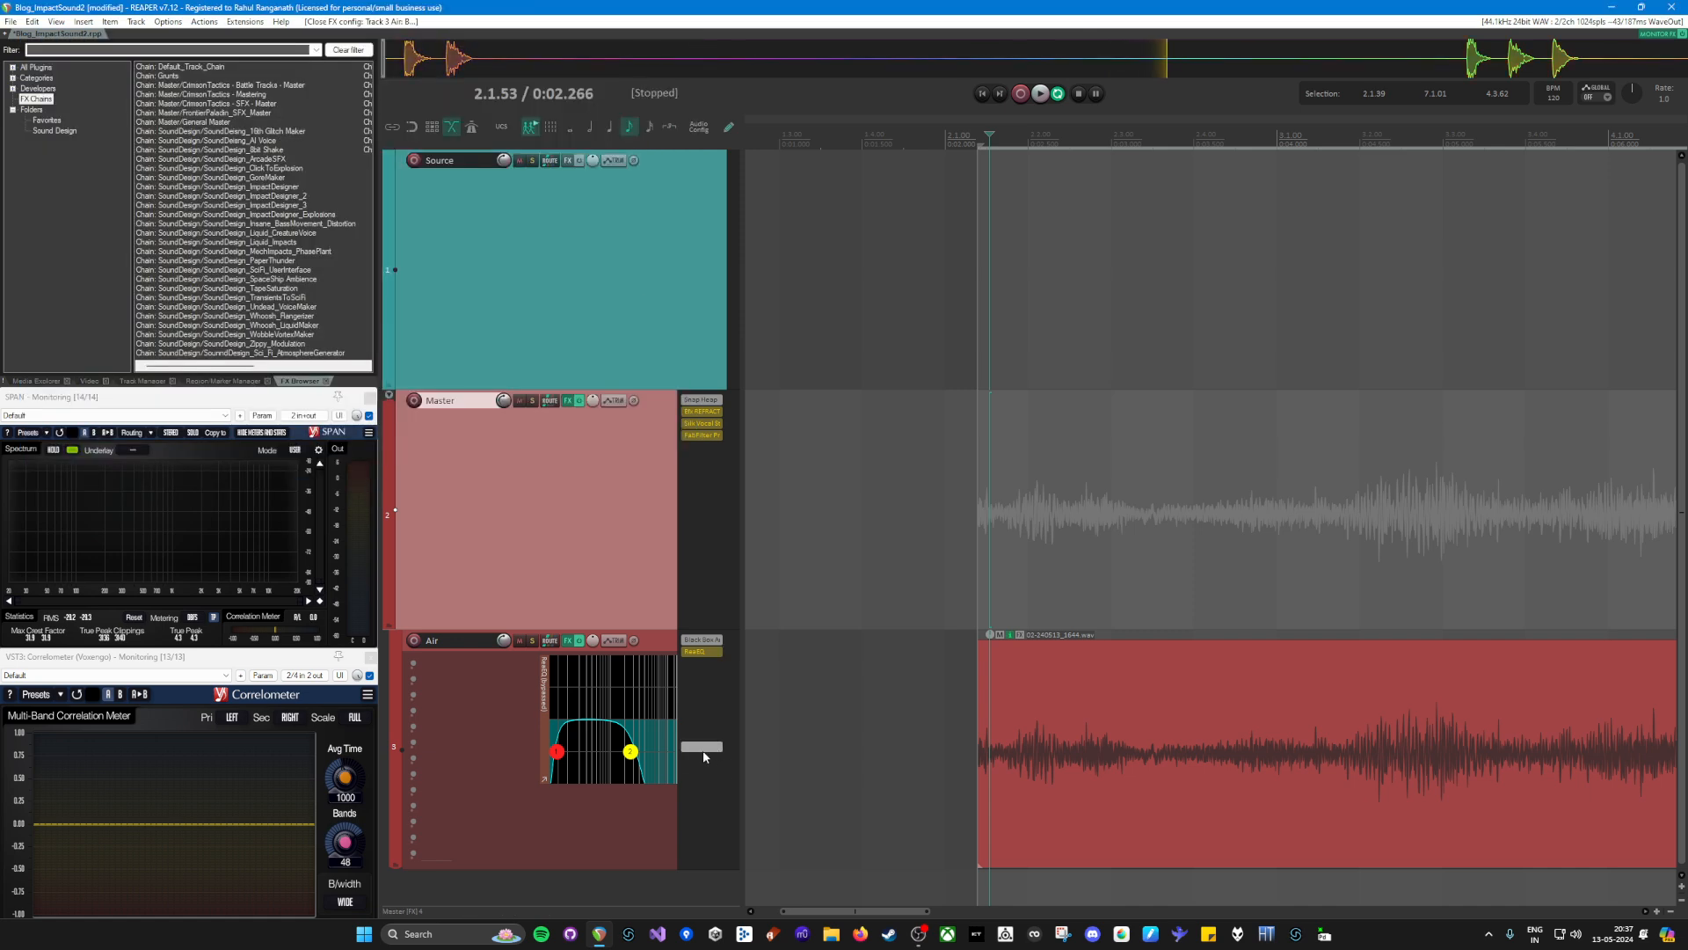
left_click(711, 641)
left_click_drag(373, 42, 625, 85)
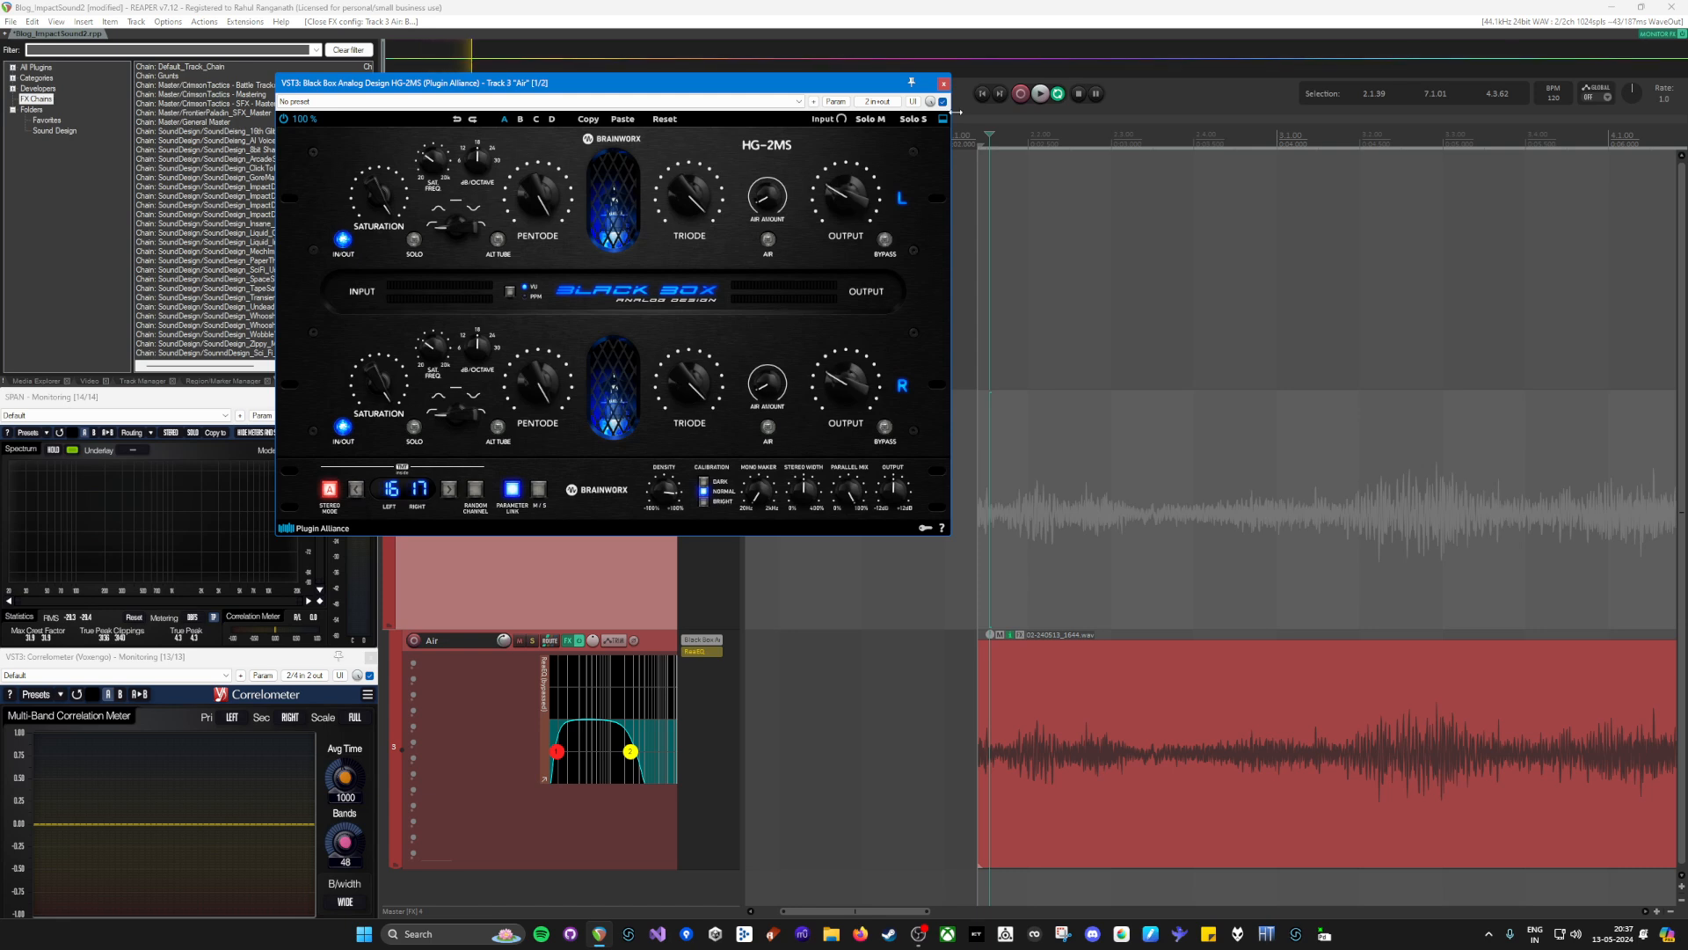
left_click(944, 84)
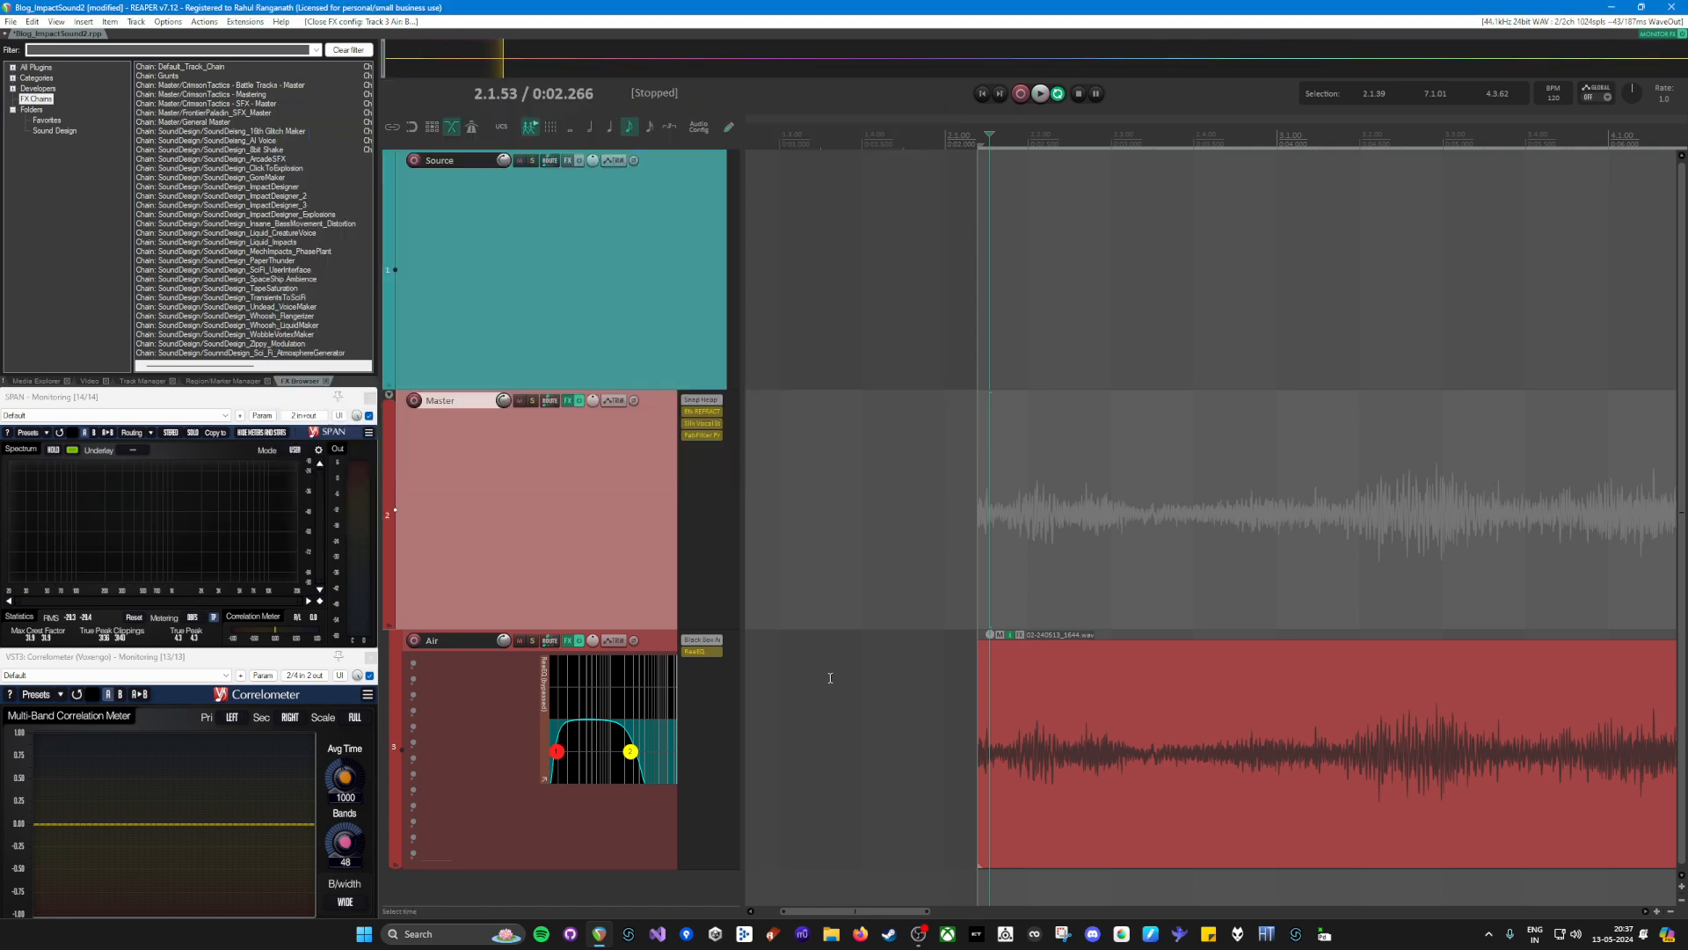
left_click(708, 642)
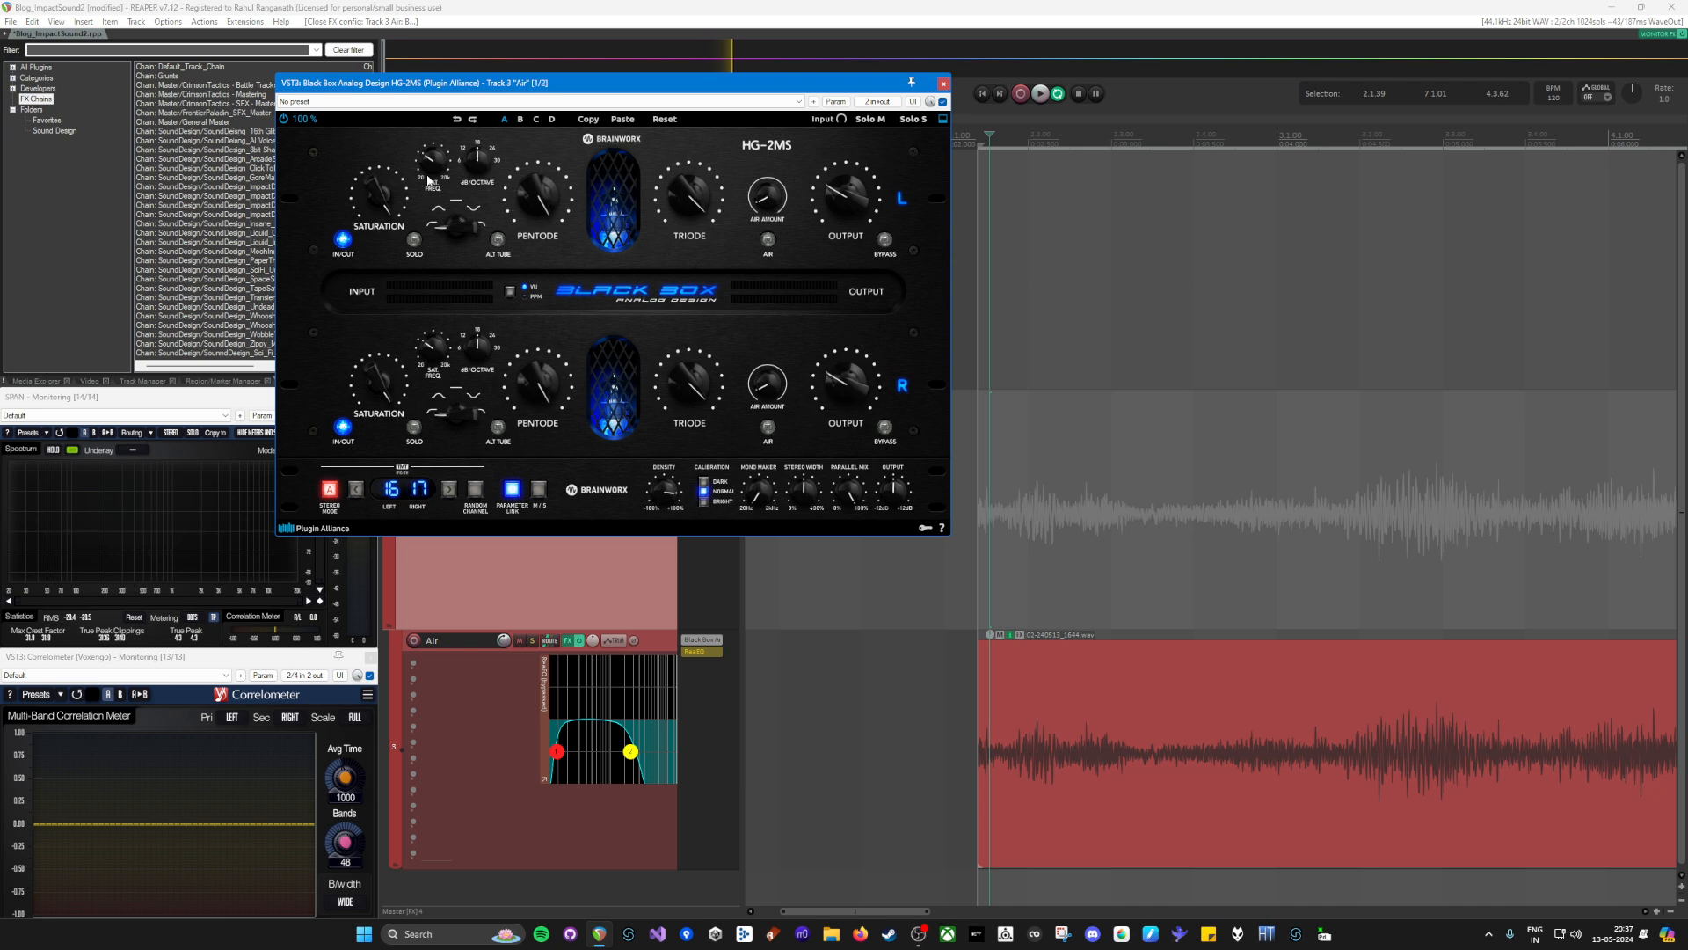
left_click_drag(942, 73, 943, 76)
left_click(944, 85)
Step: Bypass Snap Heap on the Master track and audition the saturated Air recording on its own
left_click(706, 400, "shift")
key("space")
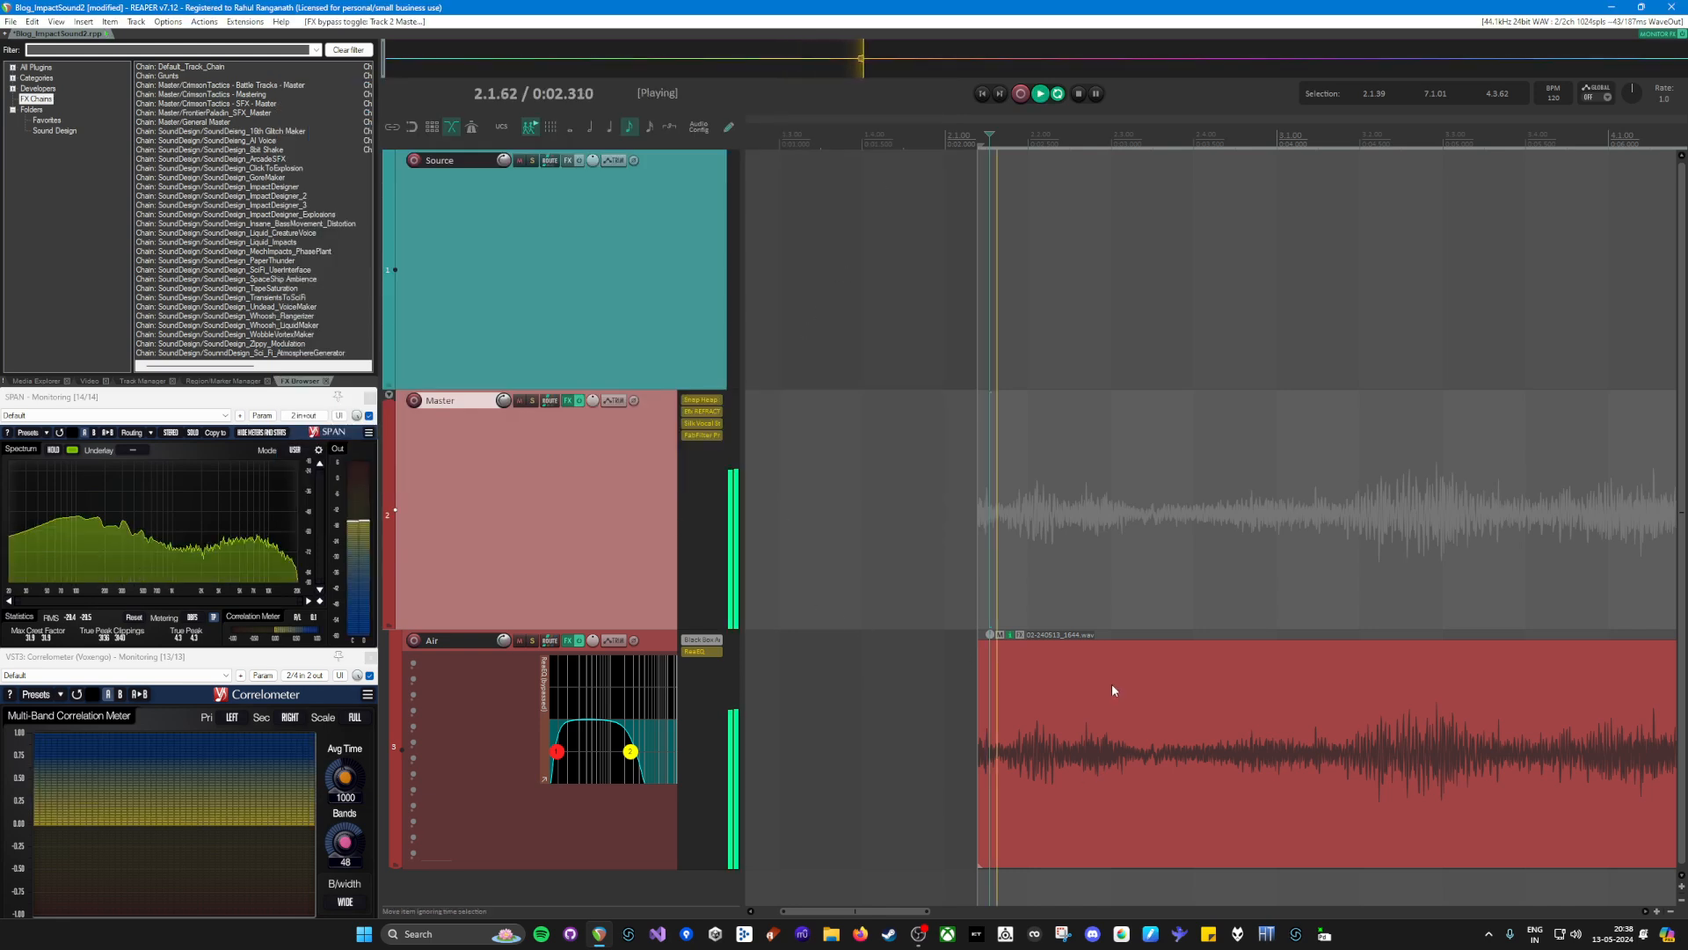
scroll(1112, 684, "down", 5)
key("space")
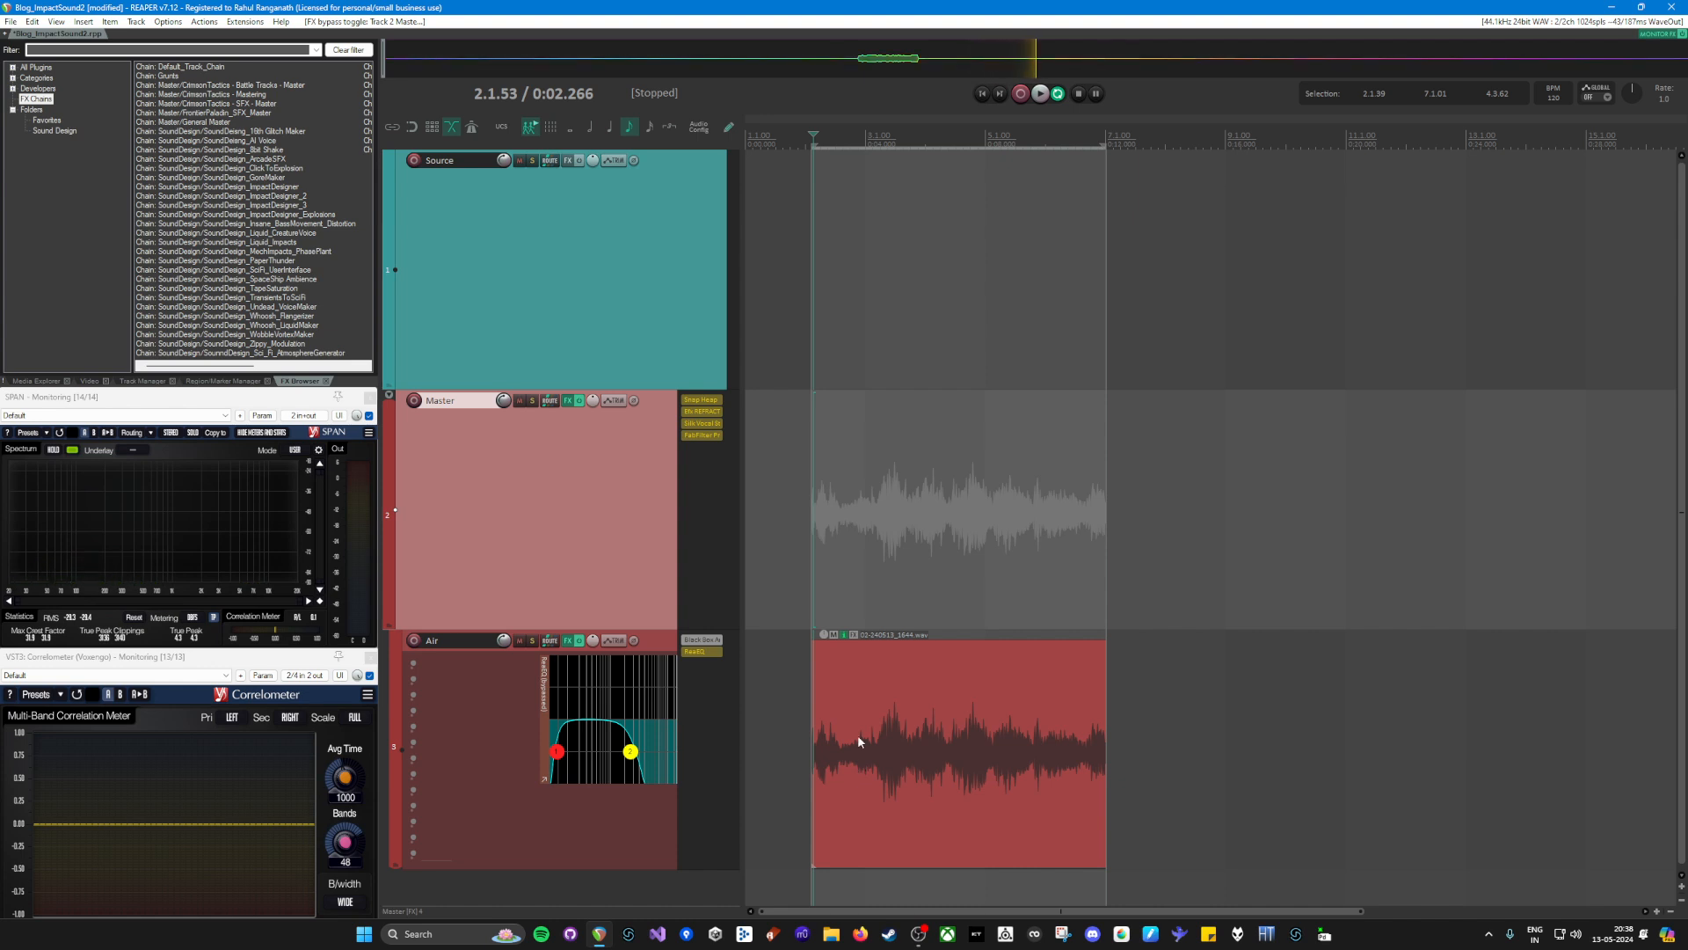
Step: Enable ReaEQ on the Air track and audition the filtered recording
left_click(701, 652, "ctrl")
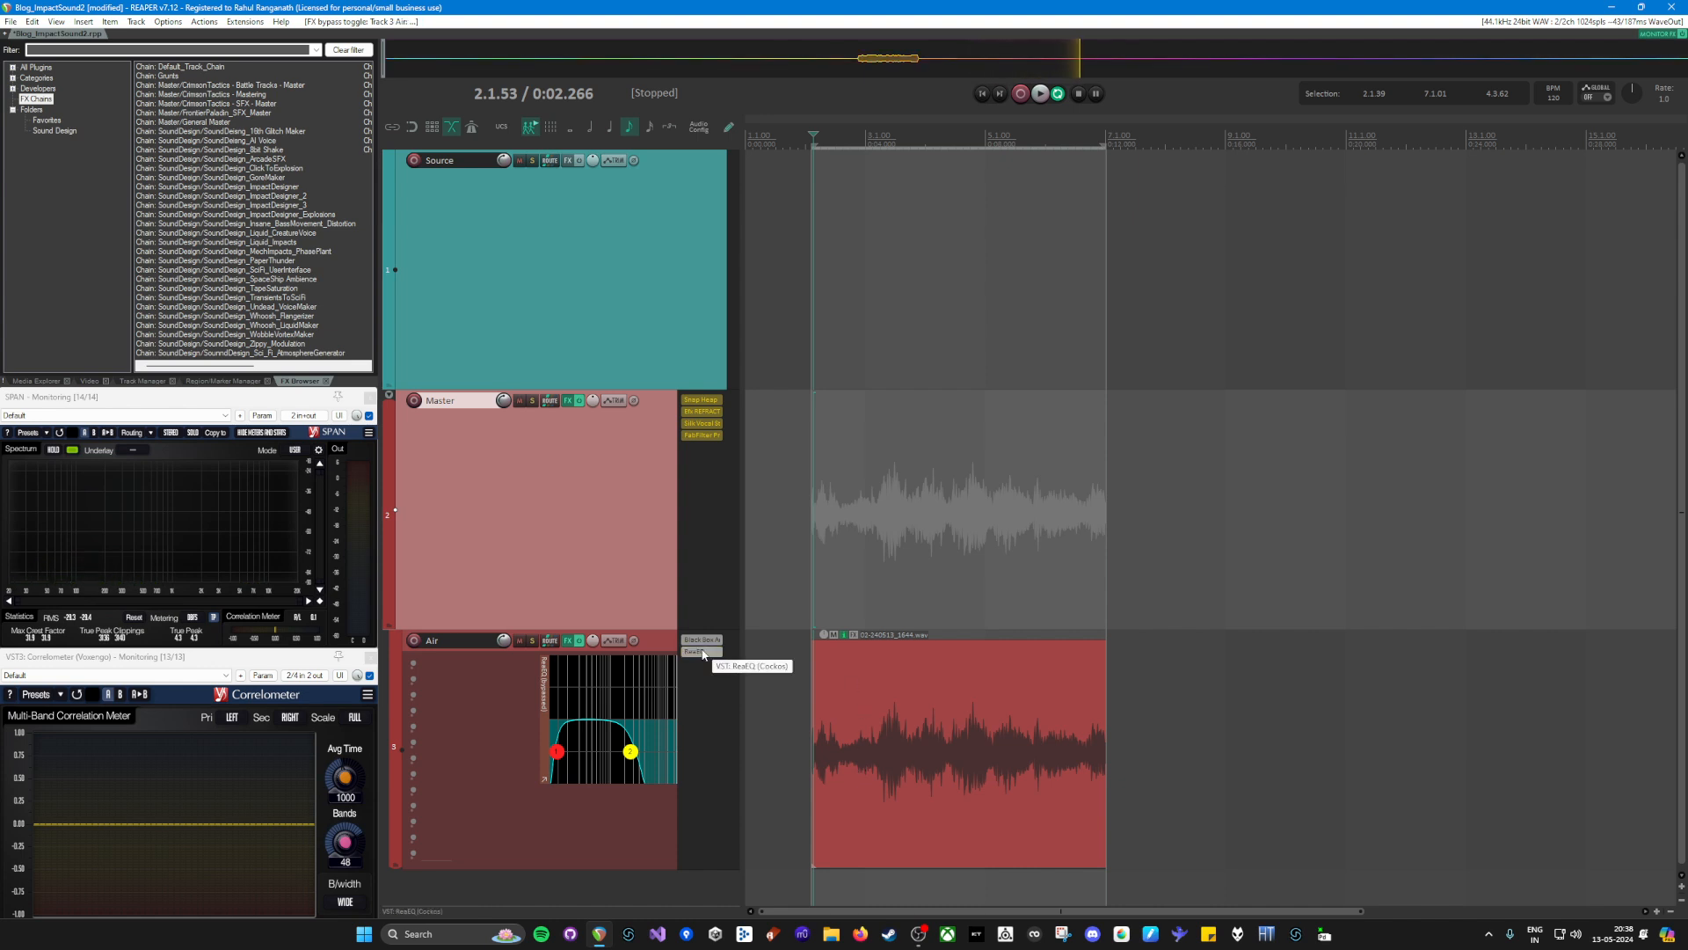
key("space")
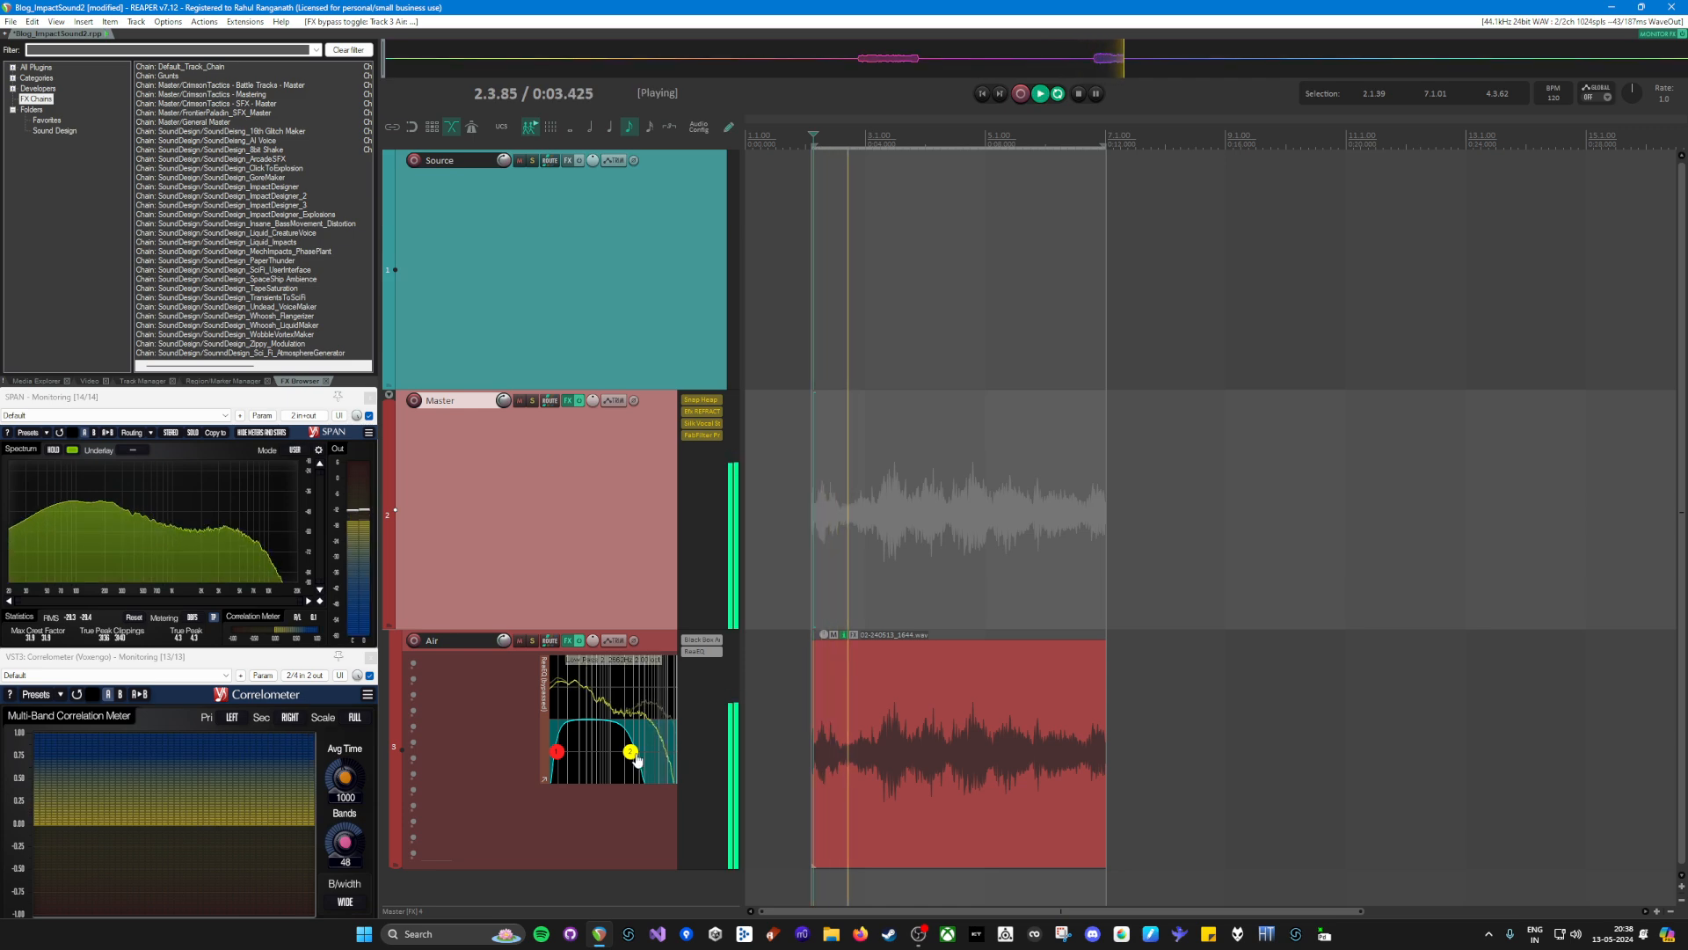
key("space")
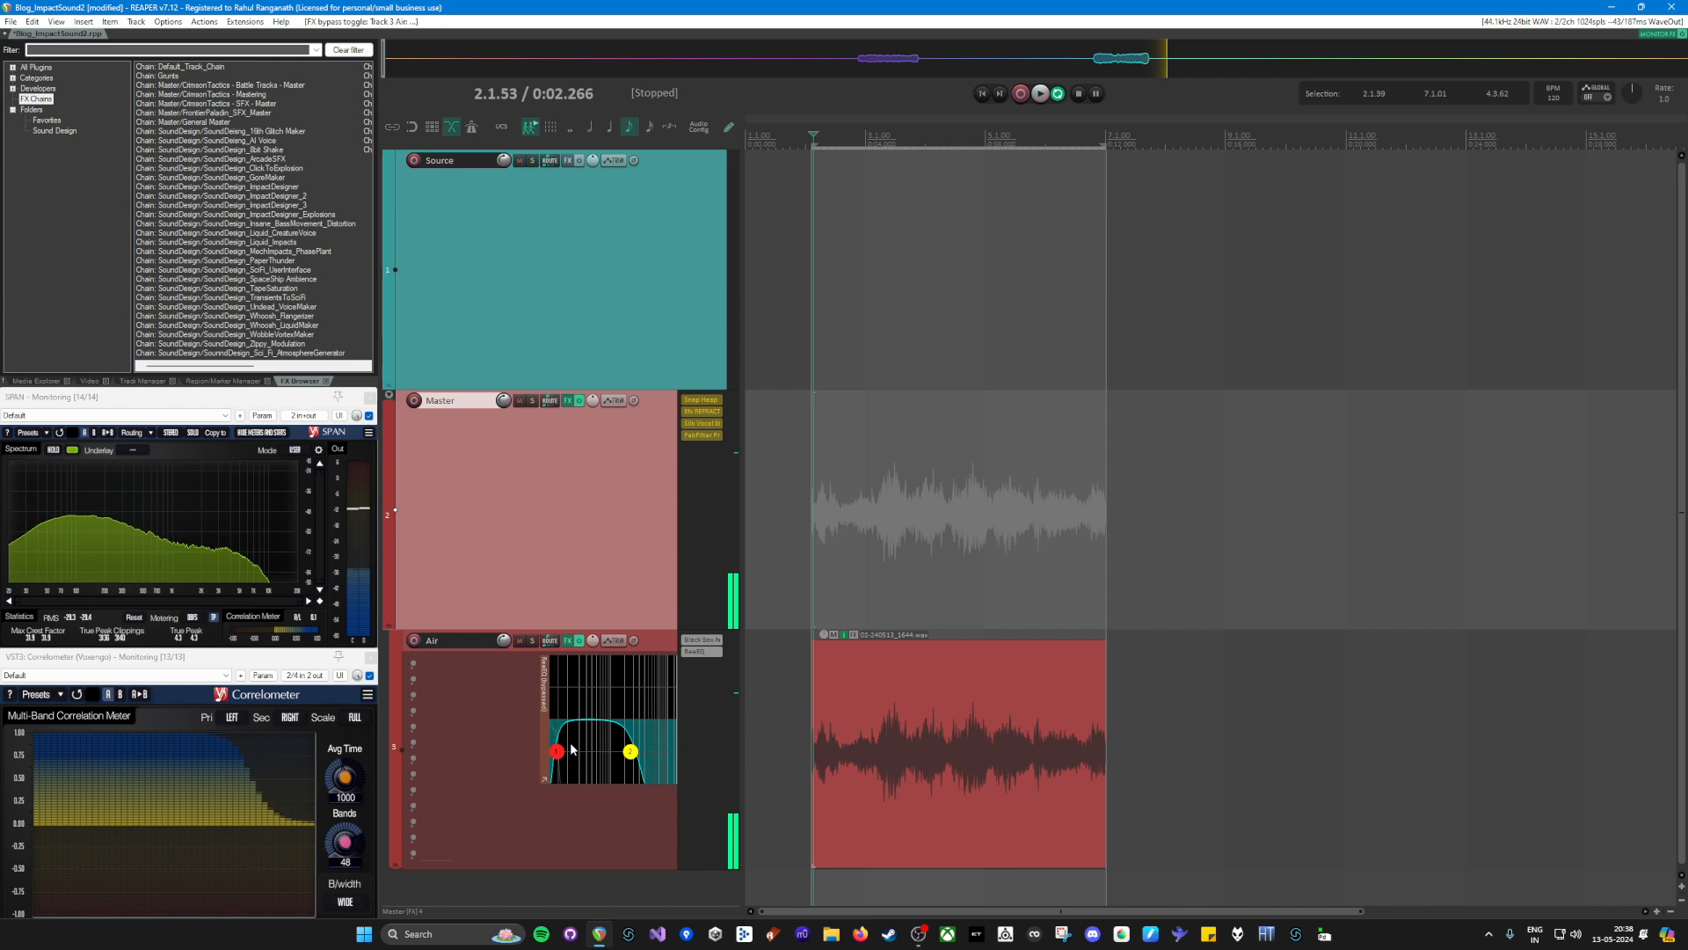
Step: Narrow the band ReaEQ passes on the Air track by slightly raising the high-pass and lowering the low-pass cutoff
left_click(580, 748)
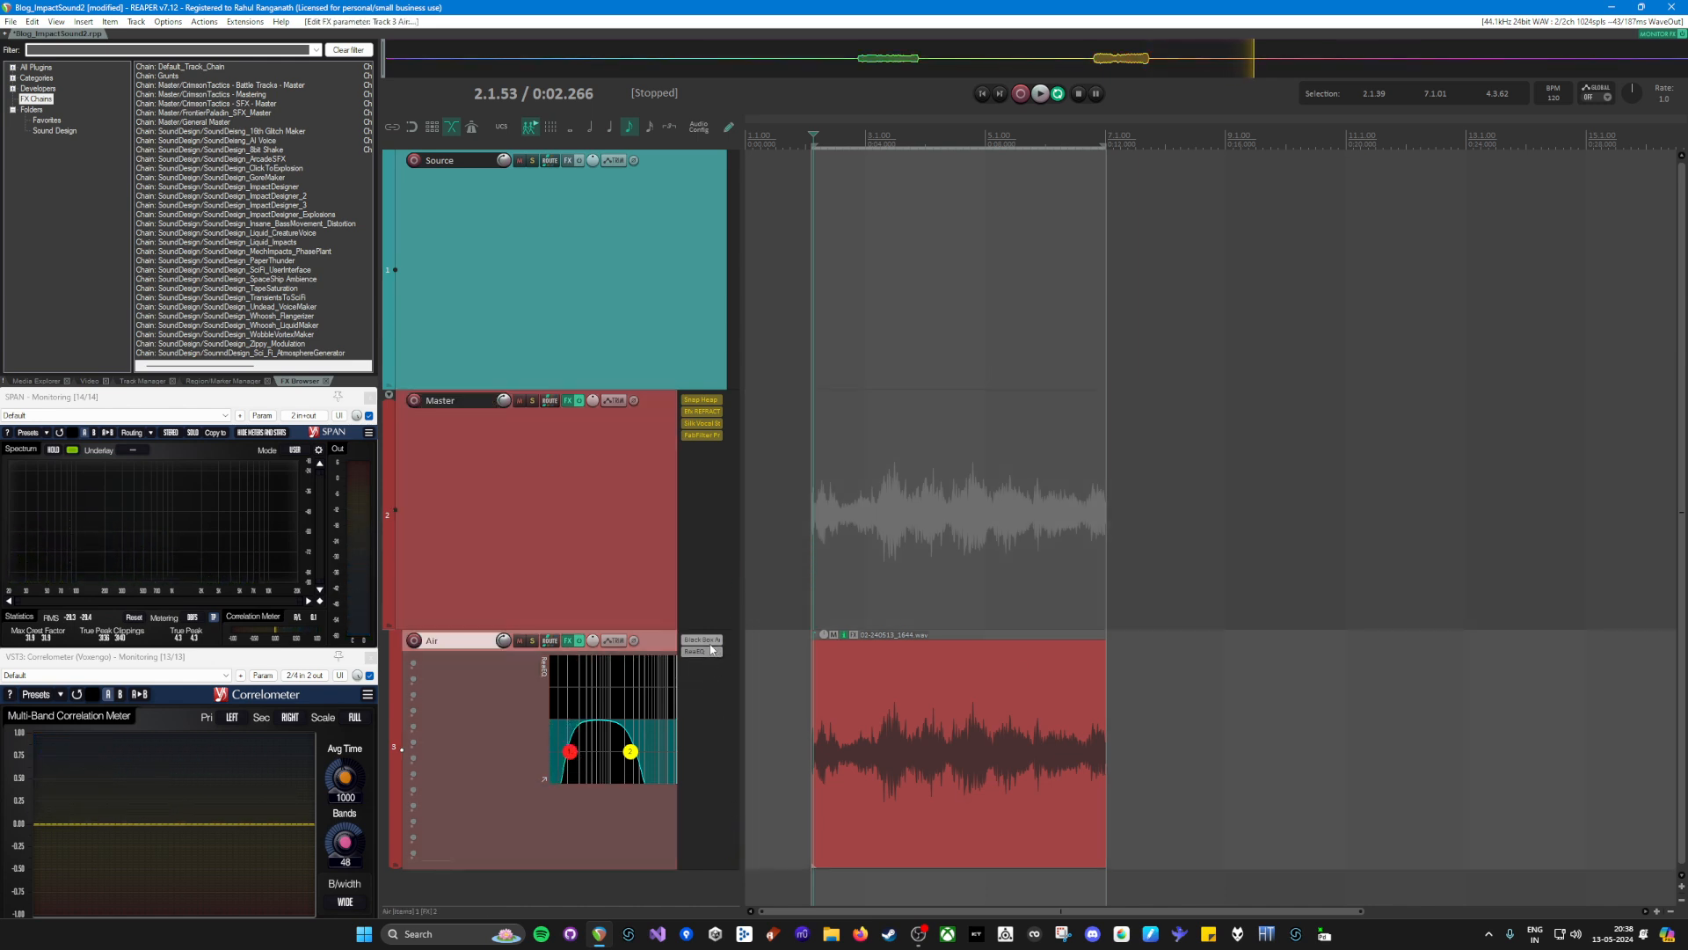
left_click_drag(572, 750, 627, 758)
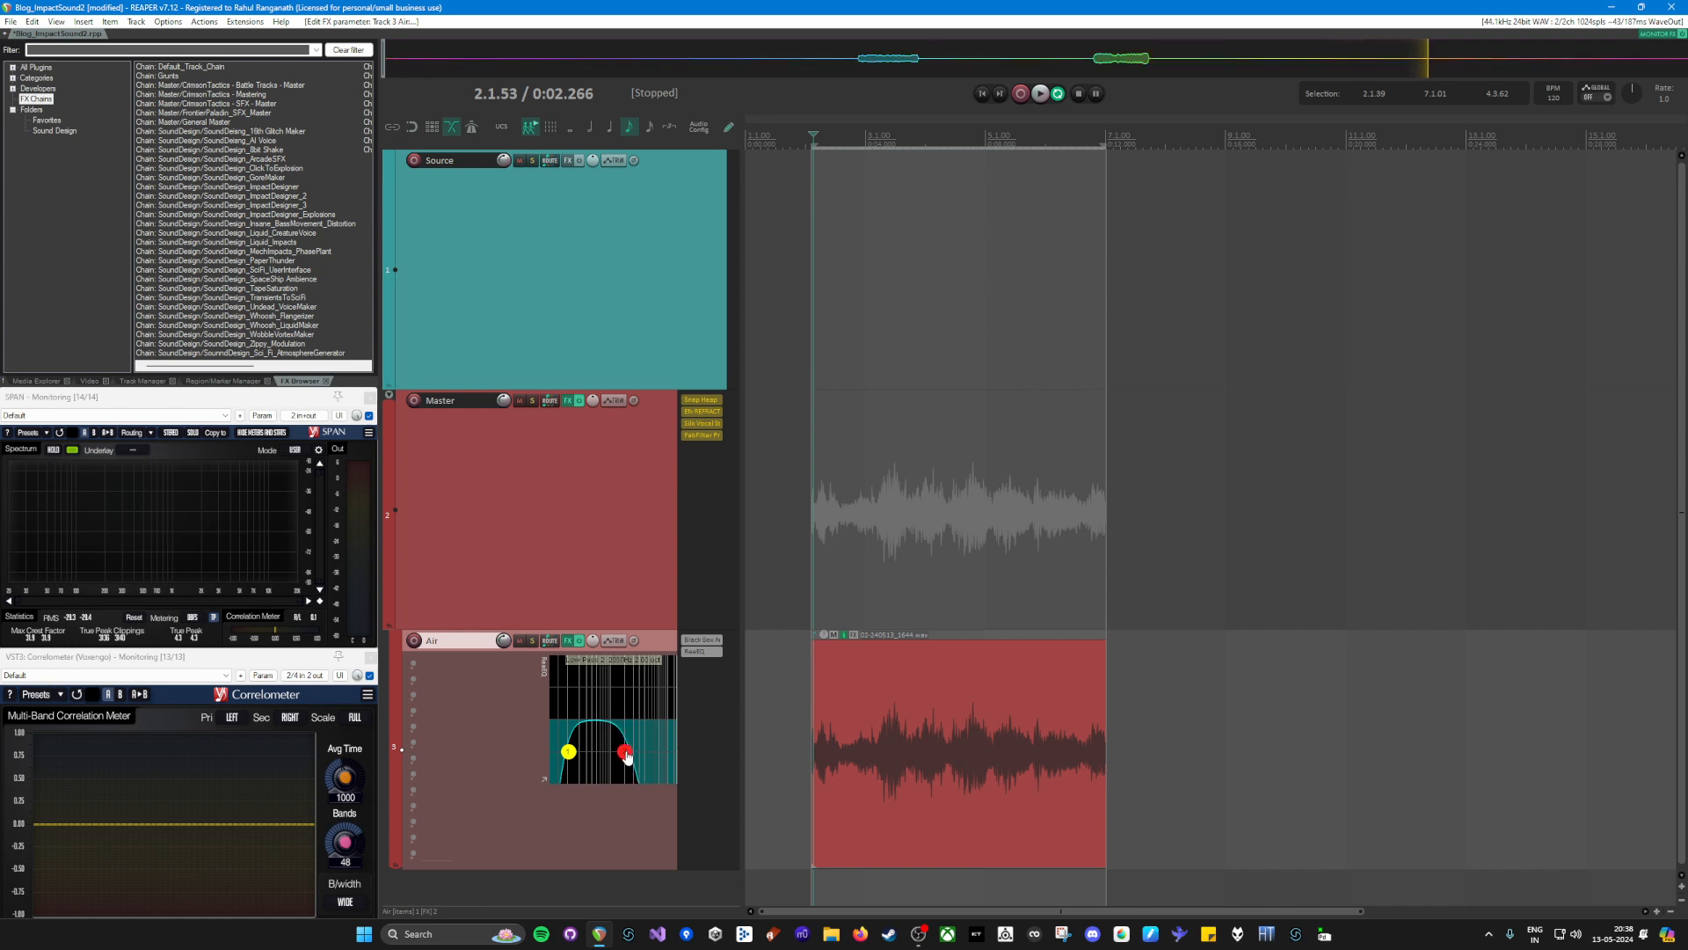
left_click_drag(572, 760, 564, 762)
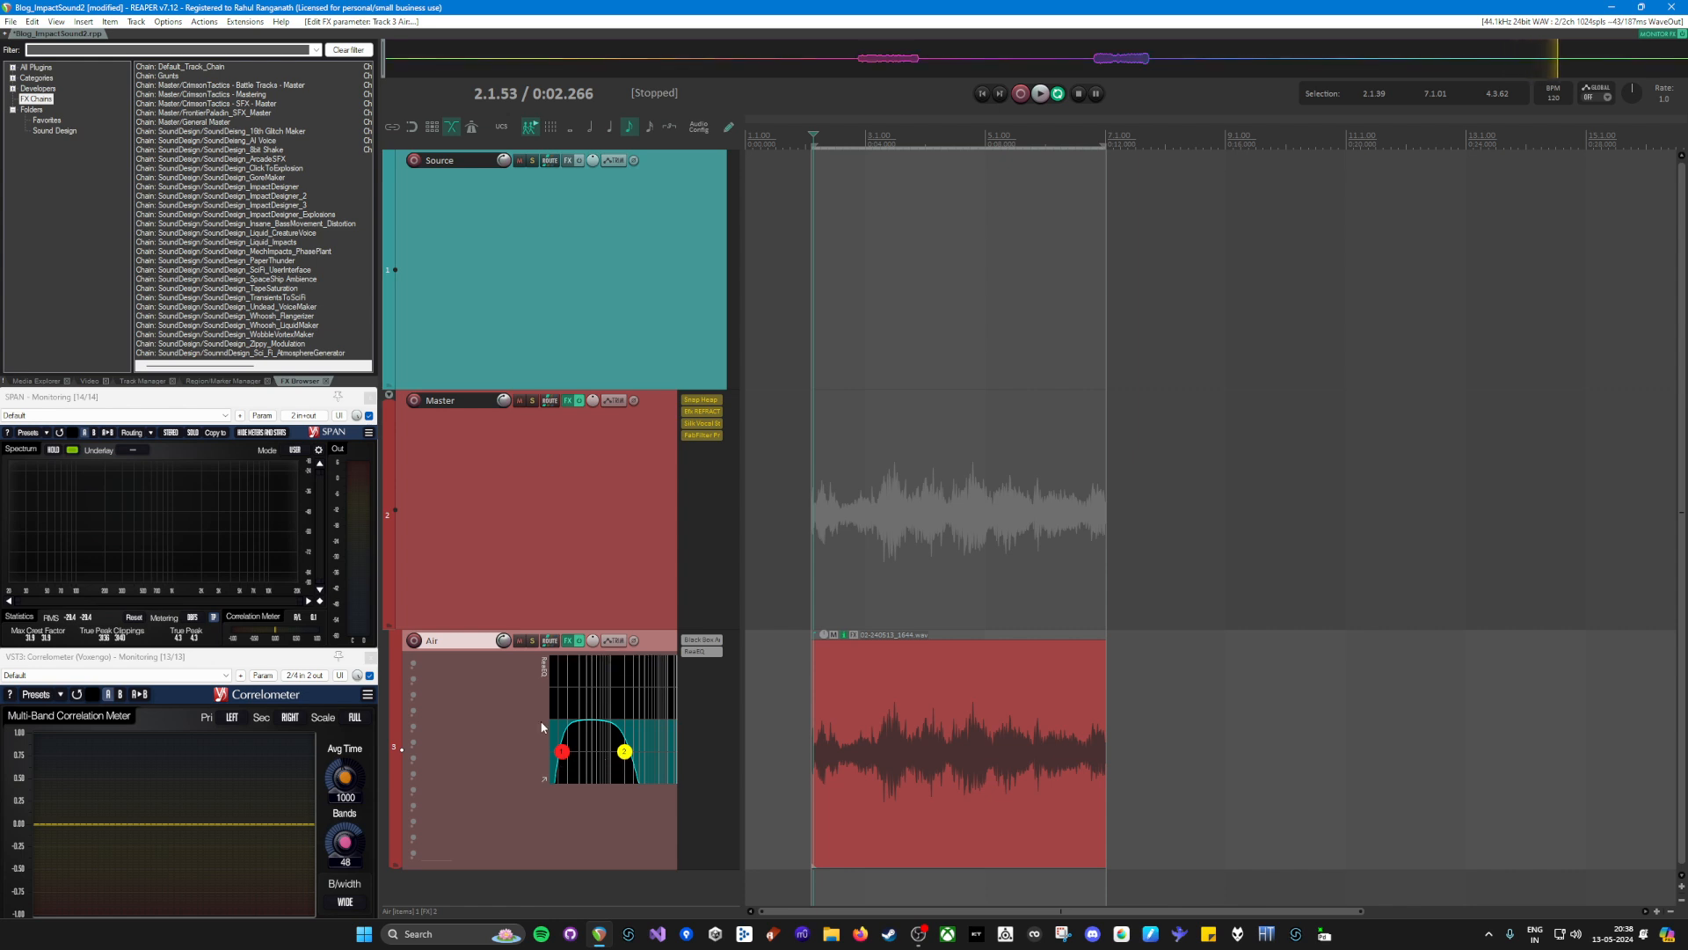
Step: Re-enable Snap Heap on the Master track and audition the impacts while sweeping the Air track's ReaEQ high-pass cutoff
left_click(717, 400, "shift")
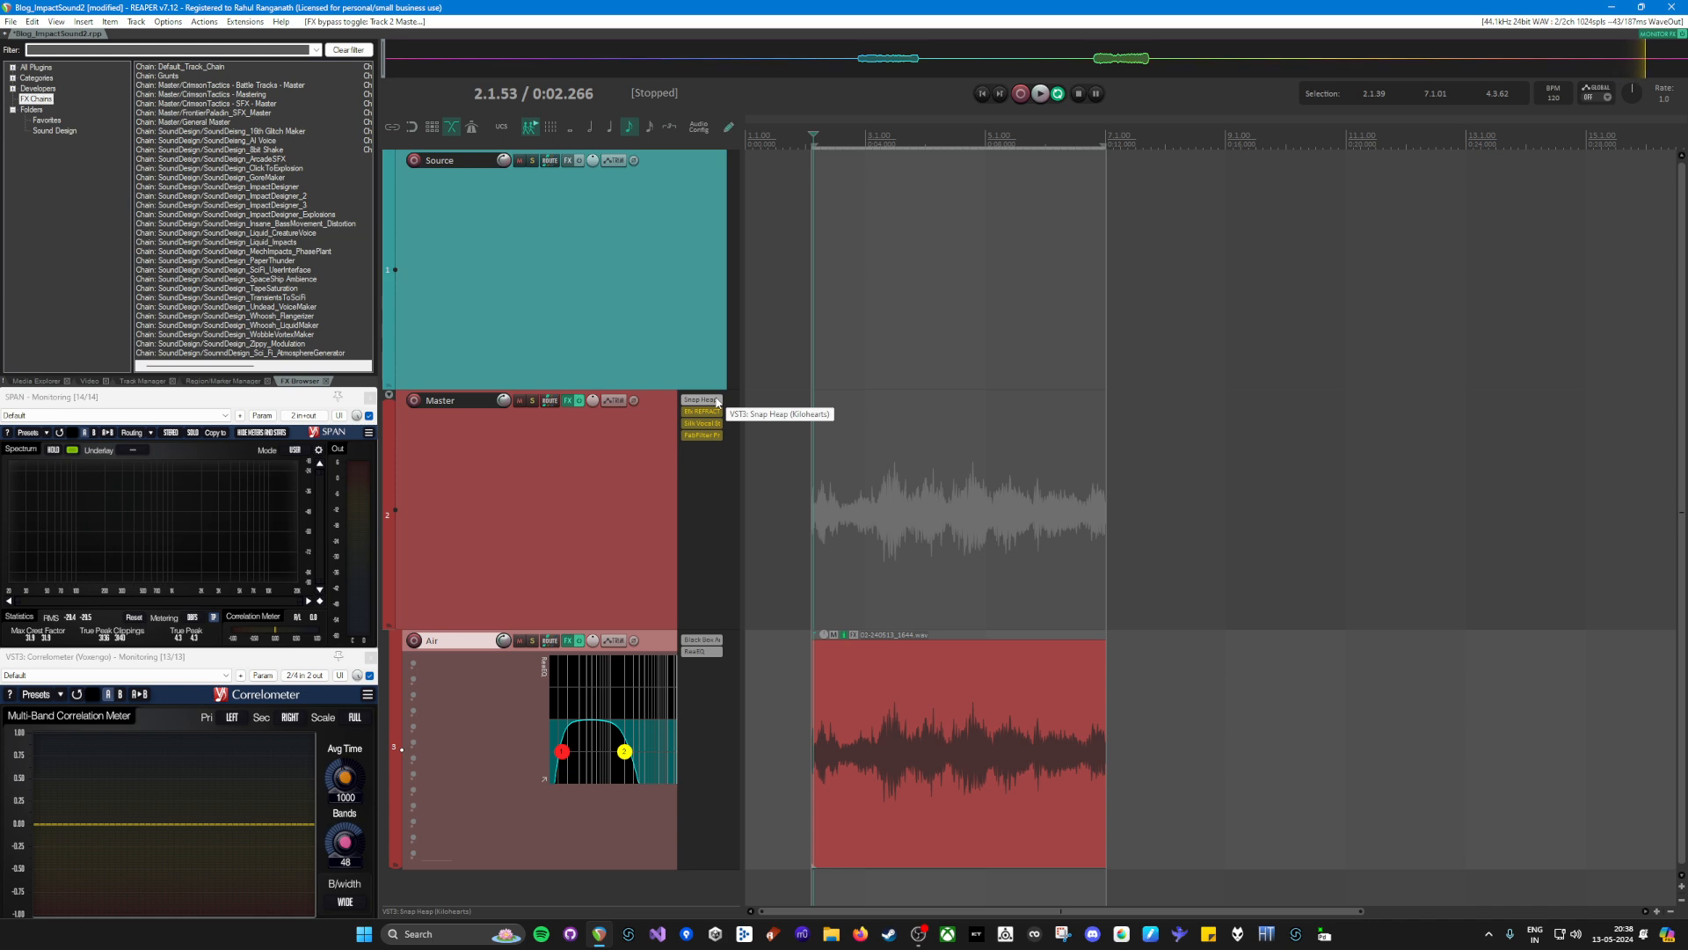
left_click_drag(564, 758, 575, 762)
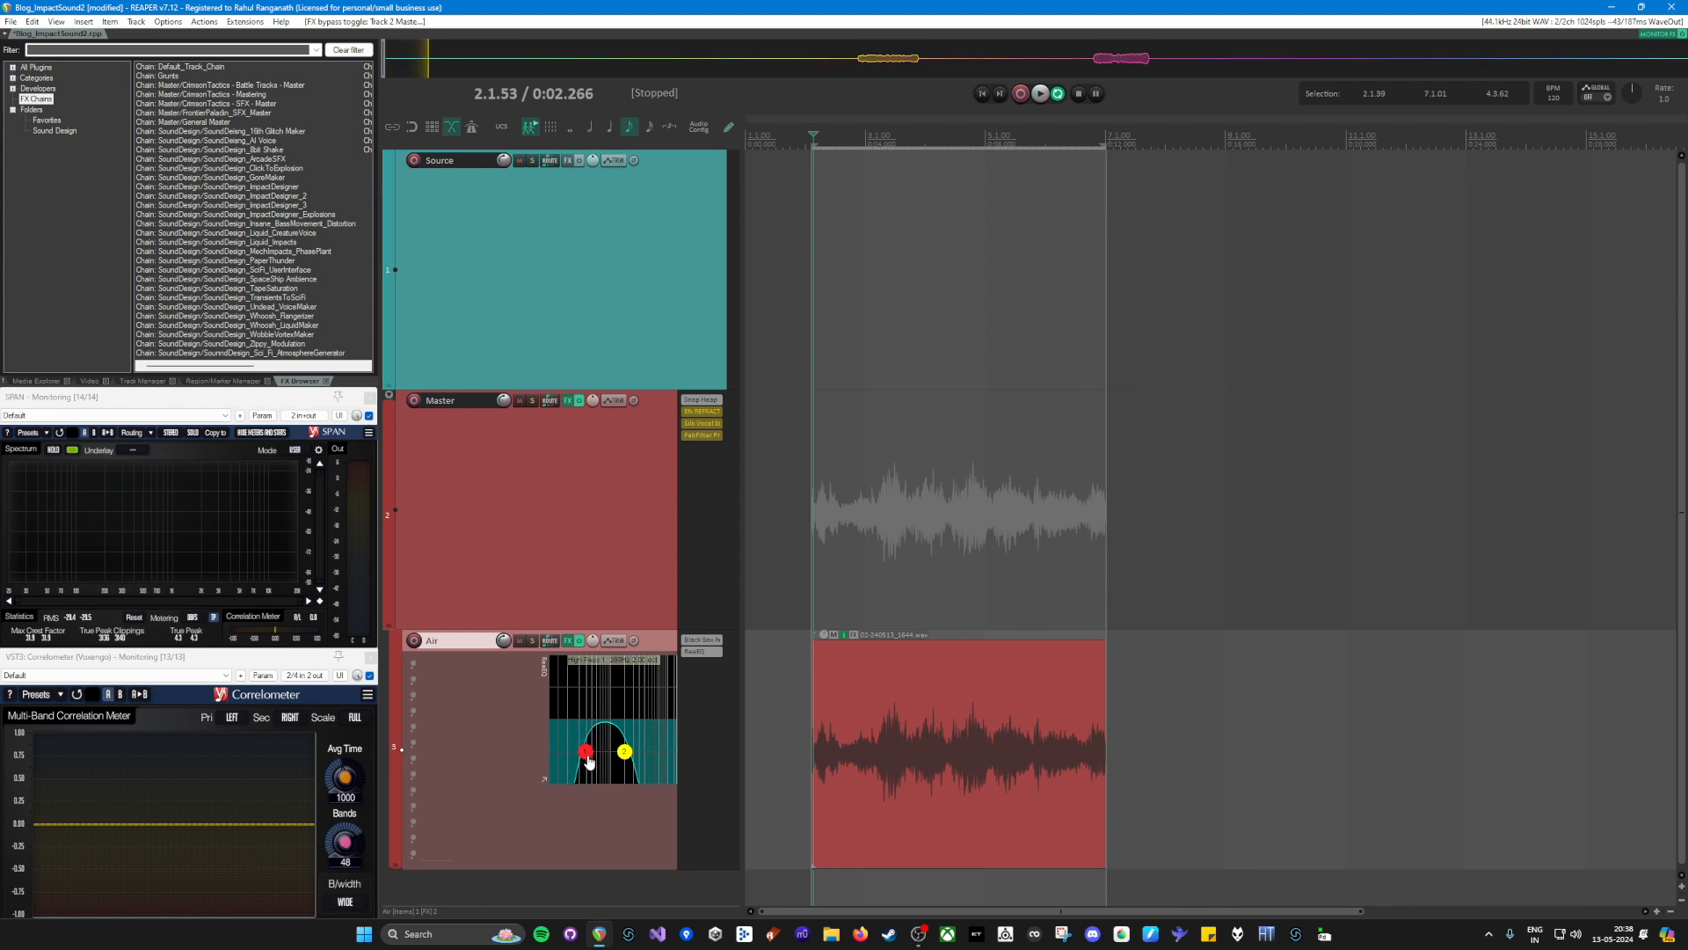
left_click_drag(581, 754, 586, 754)
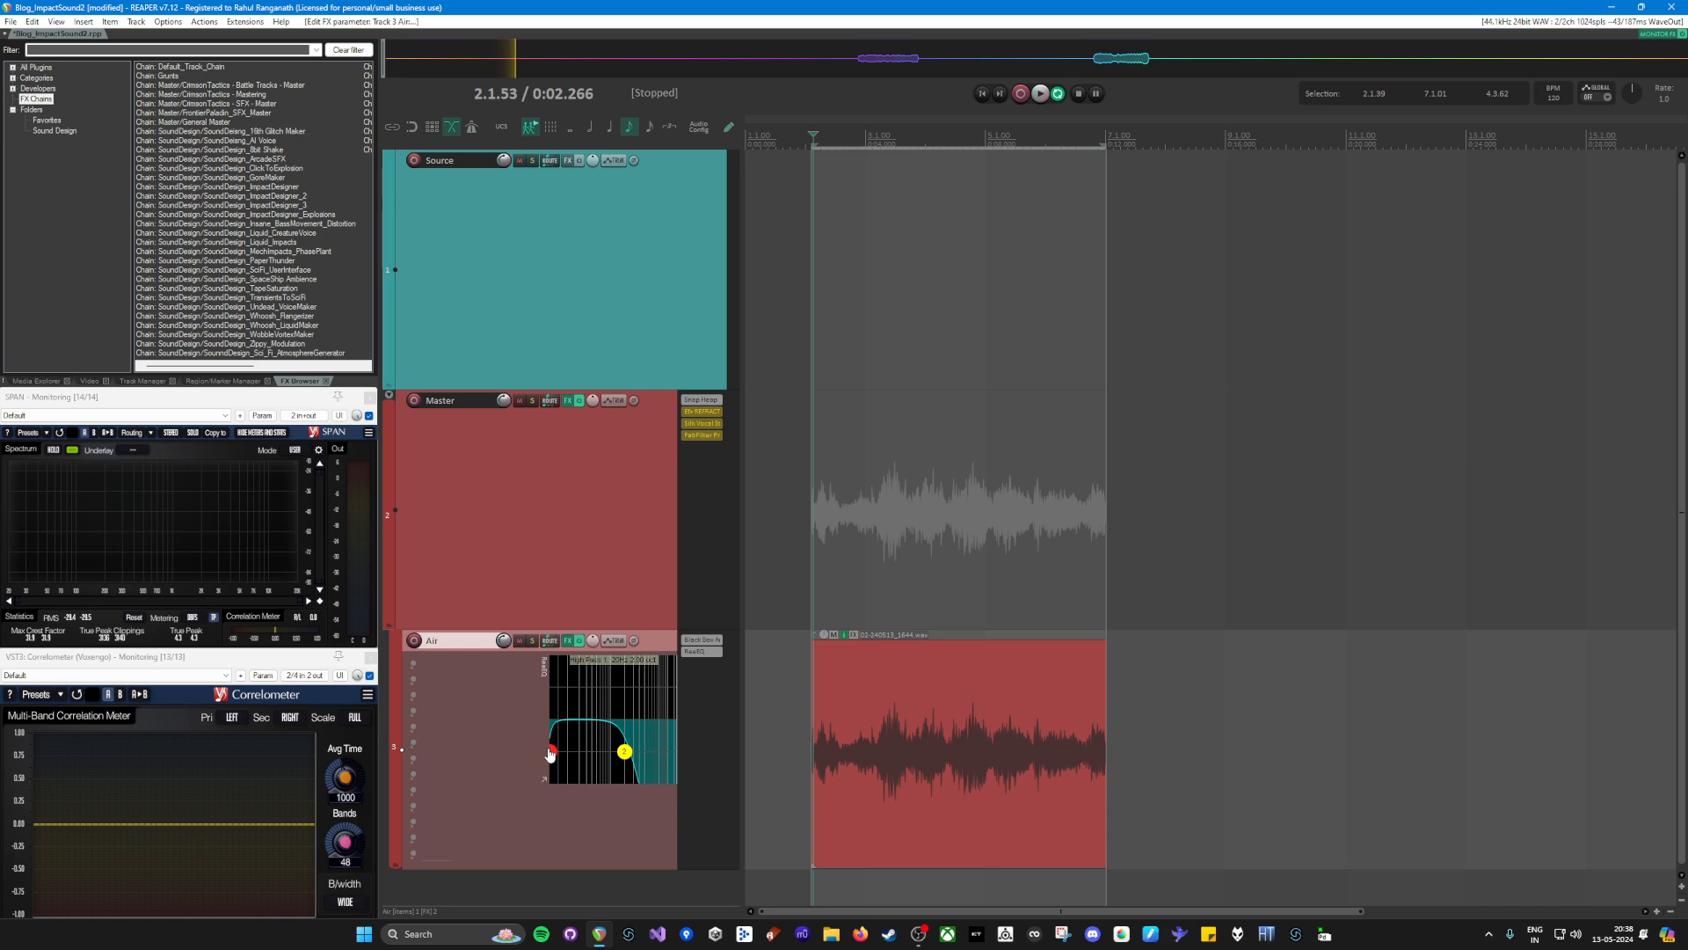
key("space")
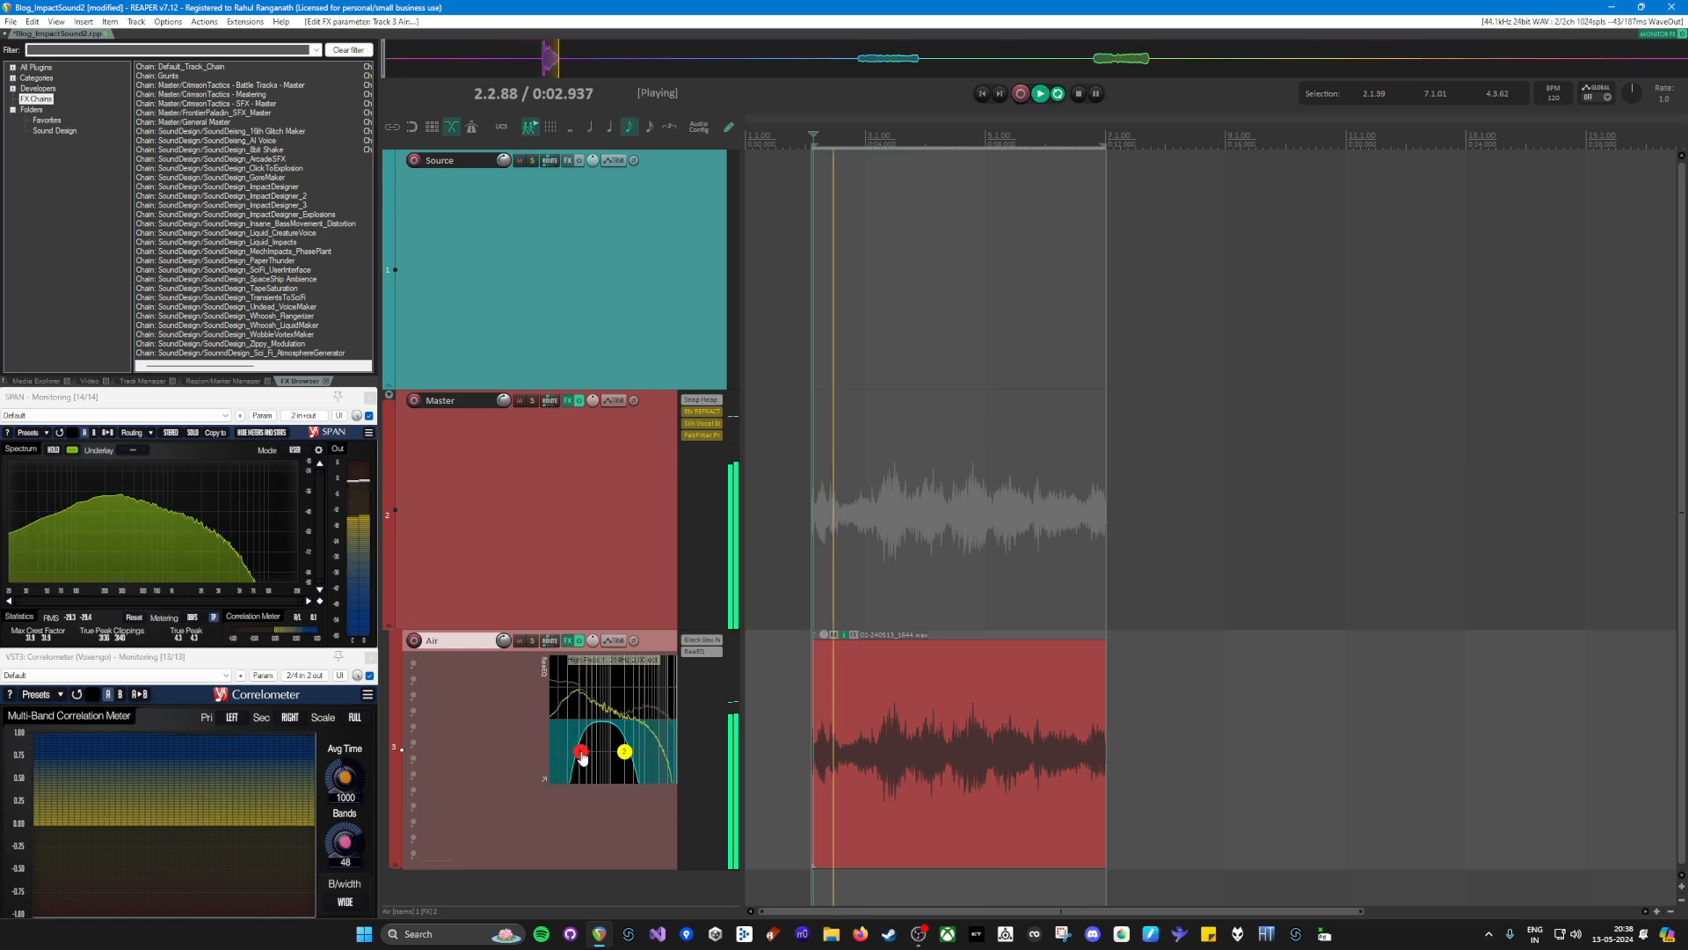
mouse_move(582, 756)
left_mouse_down()
mouse_move(545, 756)
mouse_move(603, 758)
mouse_move(554, 758)
mouse_move(569, 753)
left_mouse_up()
key("space")
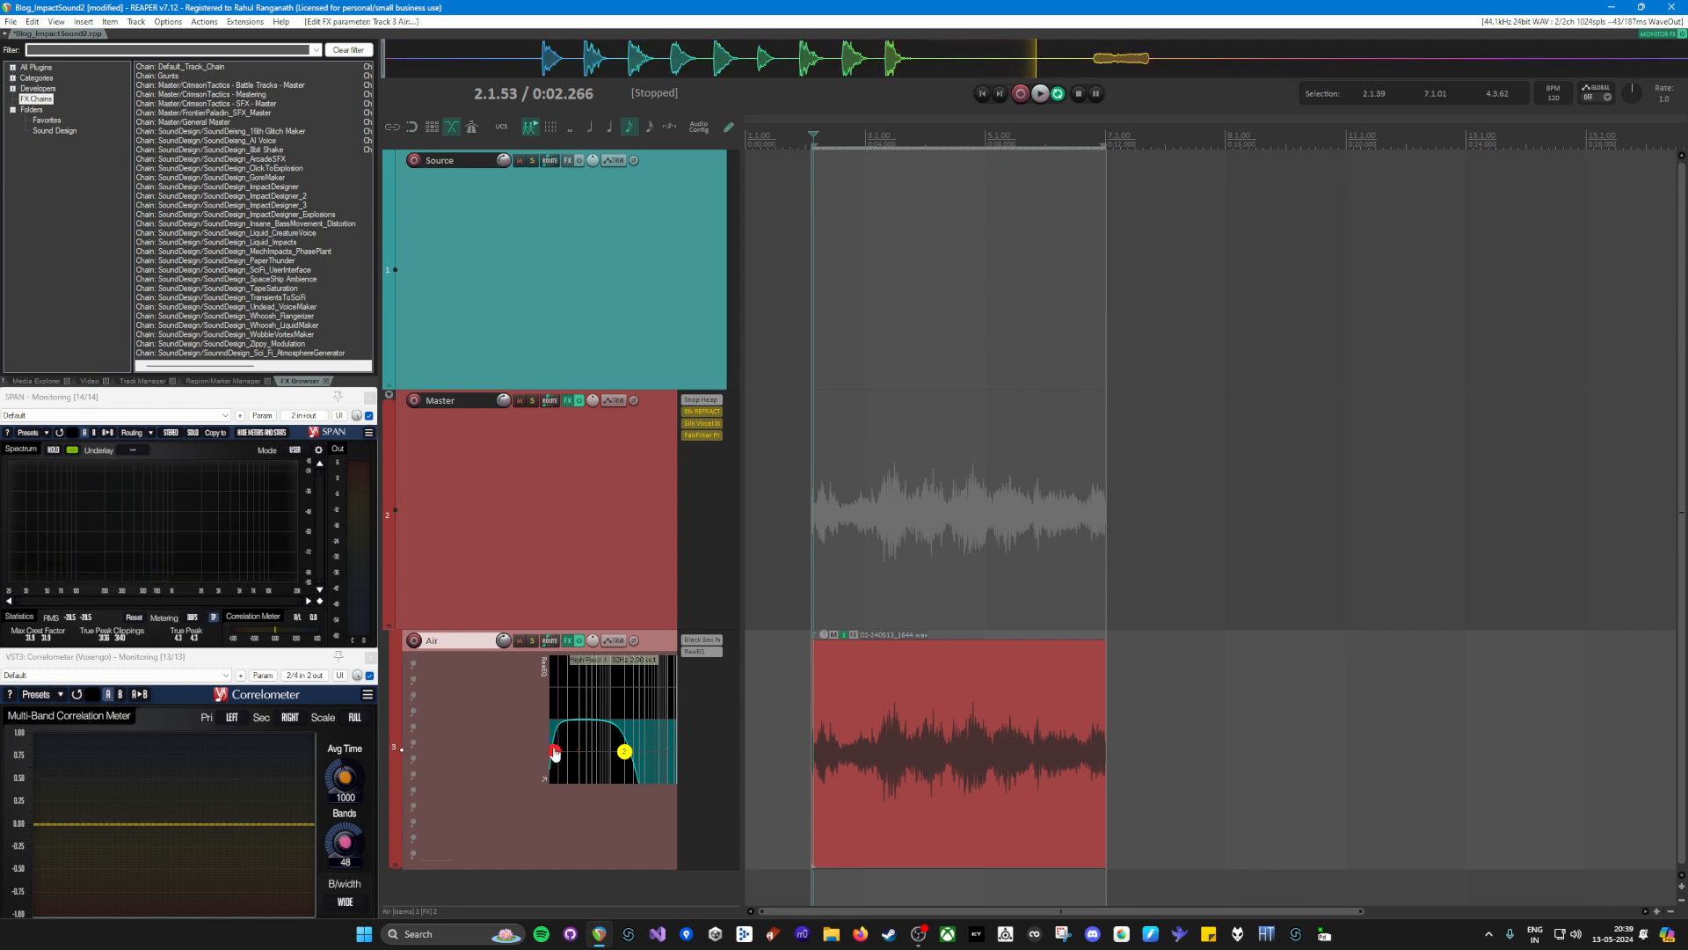
Step: Settle the Air track's ReaEQ at a low high-pass and a slightly lower low-pass cutoff, and revisit Black Box HG-2MS's Pentode control
left_click_drag(568, 756, 572, 752)
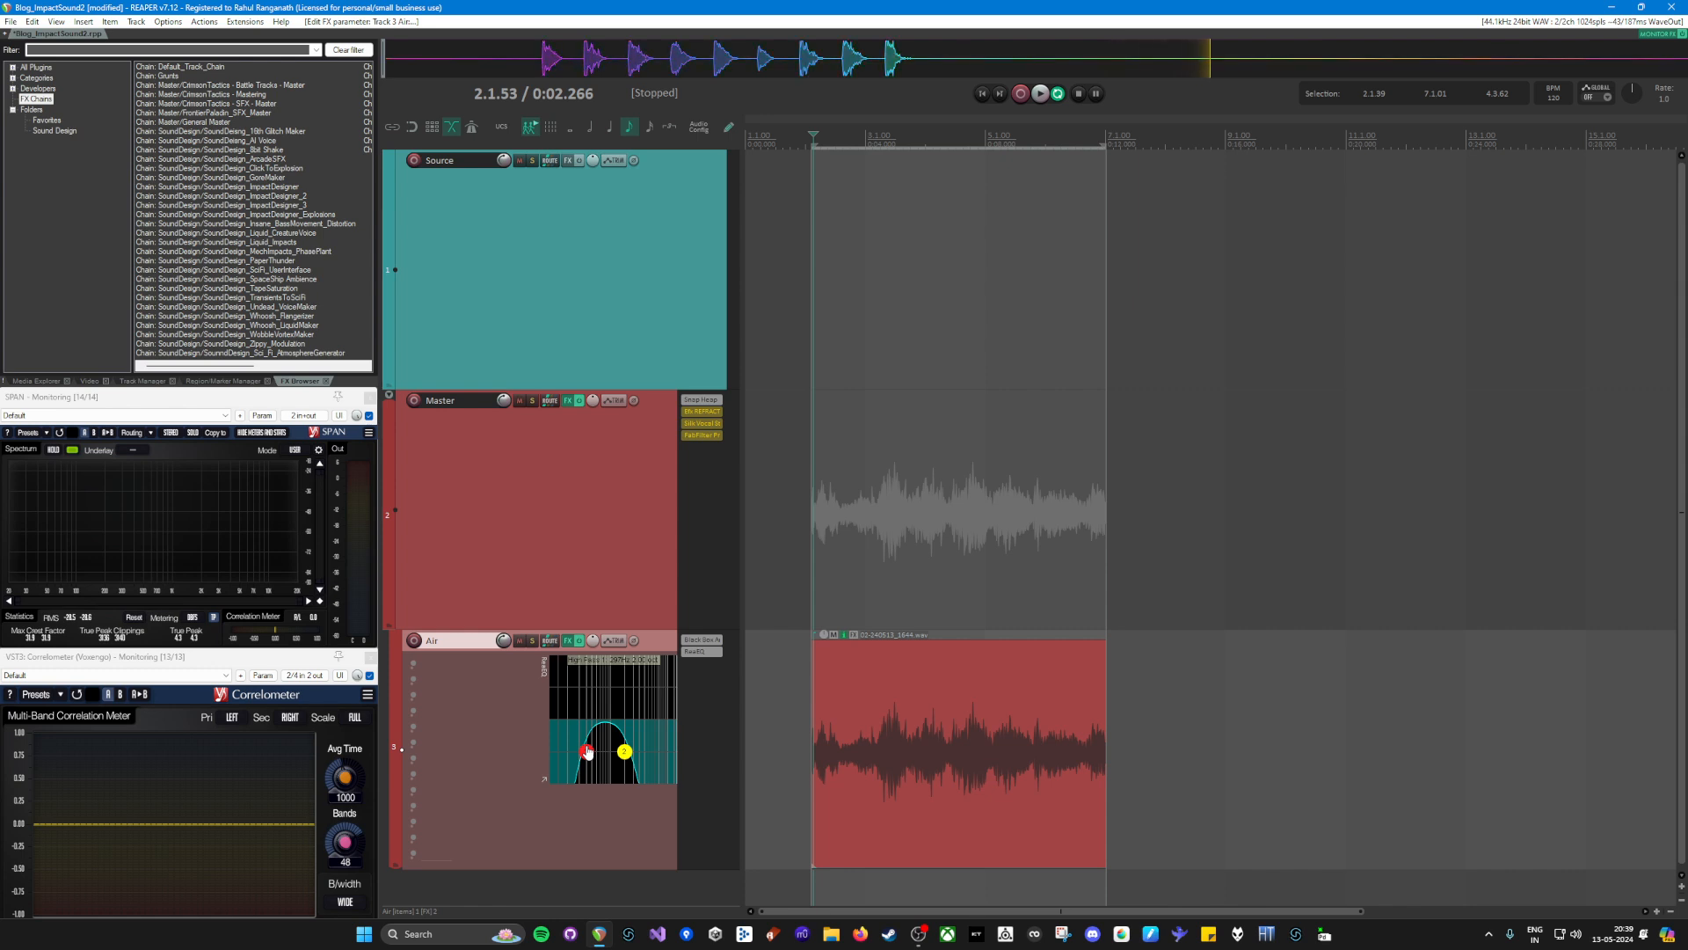
mouse_move(587, 752)
left_mouse_down()
mouse_move(551, 744)
mouse_move(639, 758)
mouse_move(563, 752)
left_mouse_up()
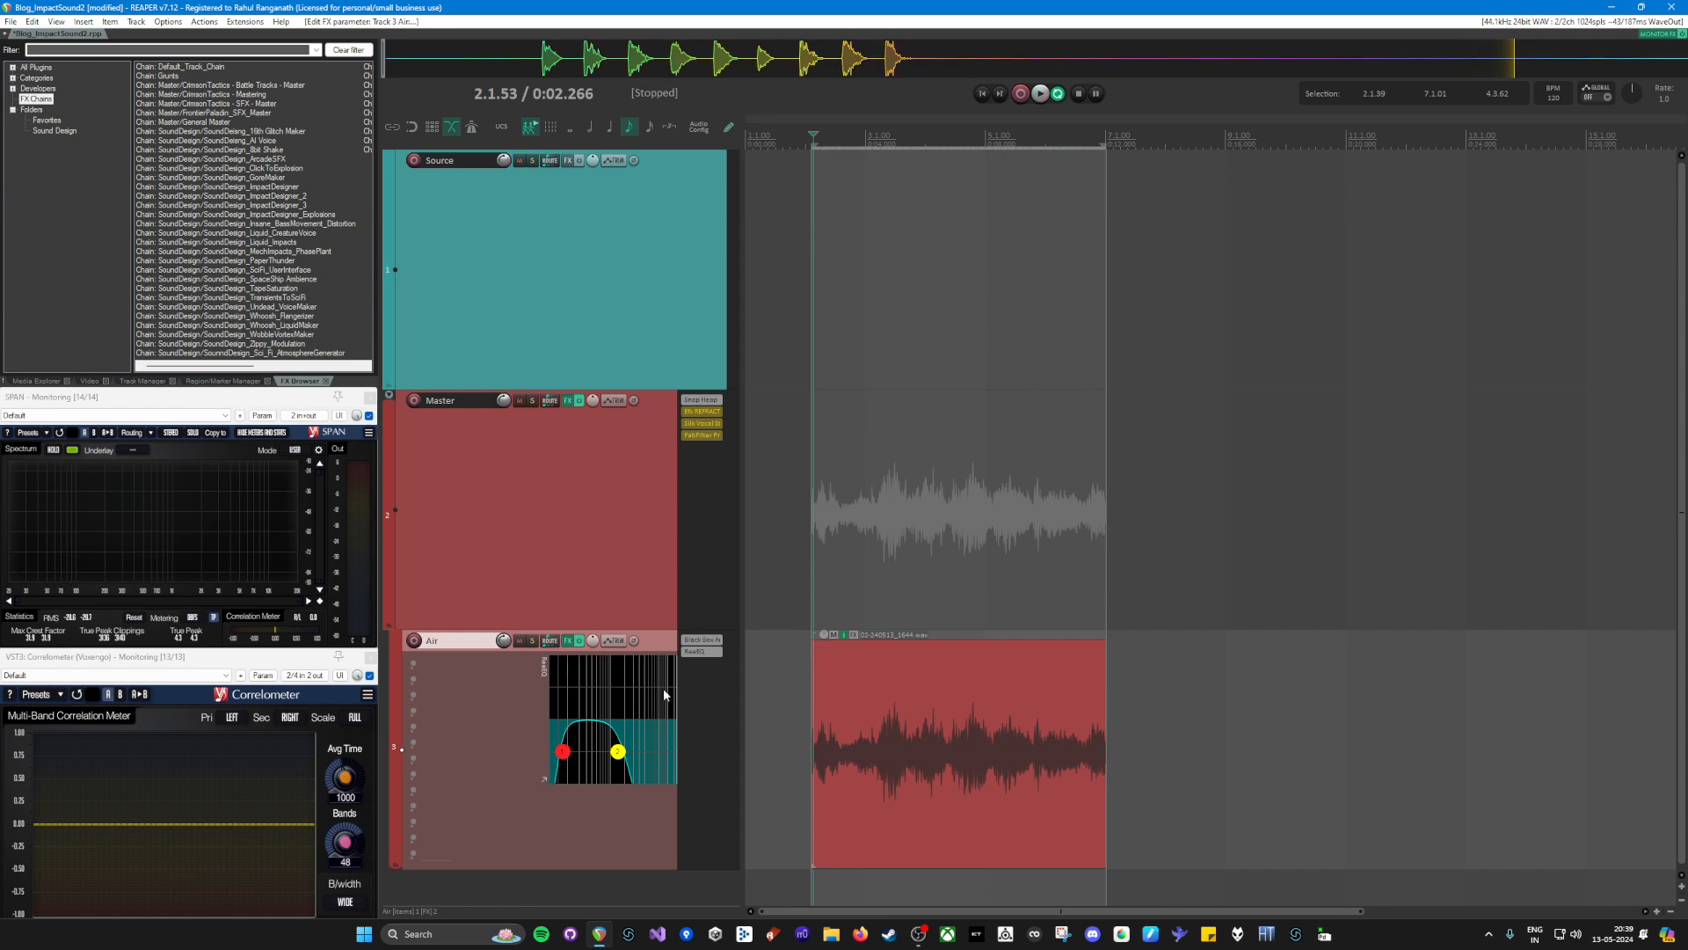
left_click(701, 640)
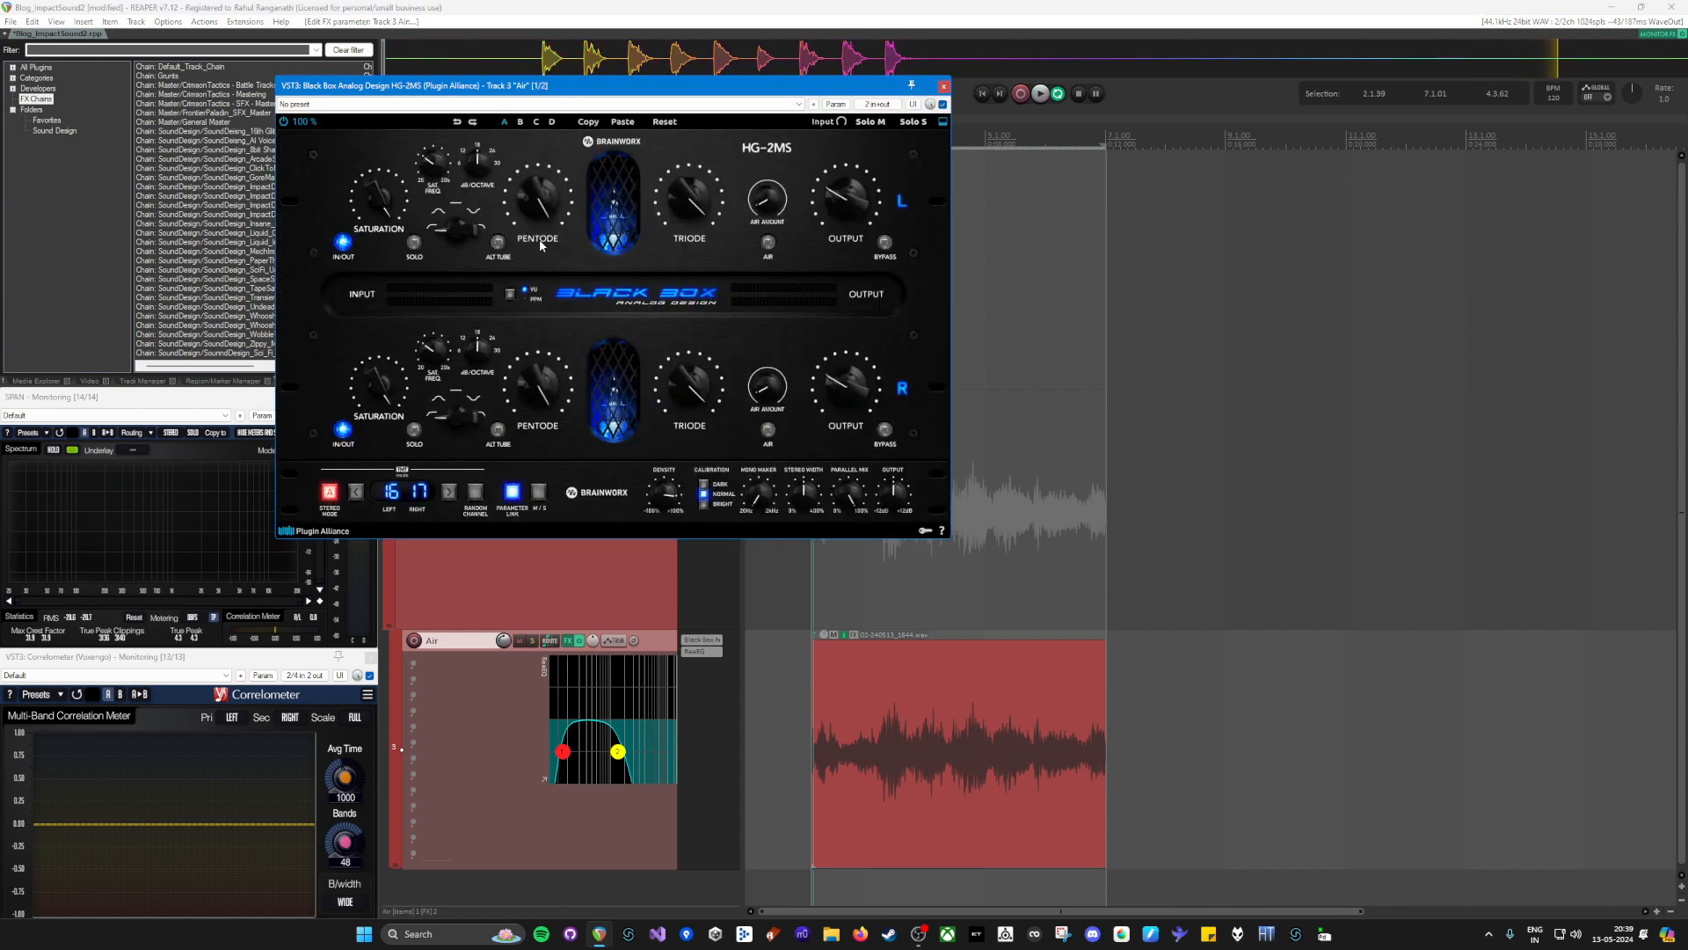
left_click_drag(546, 213, 565, 207)
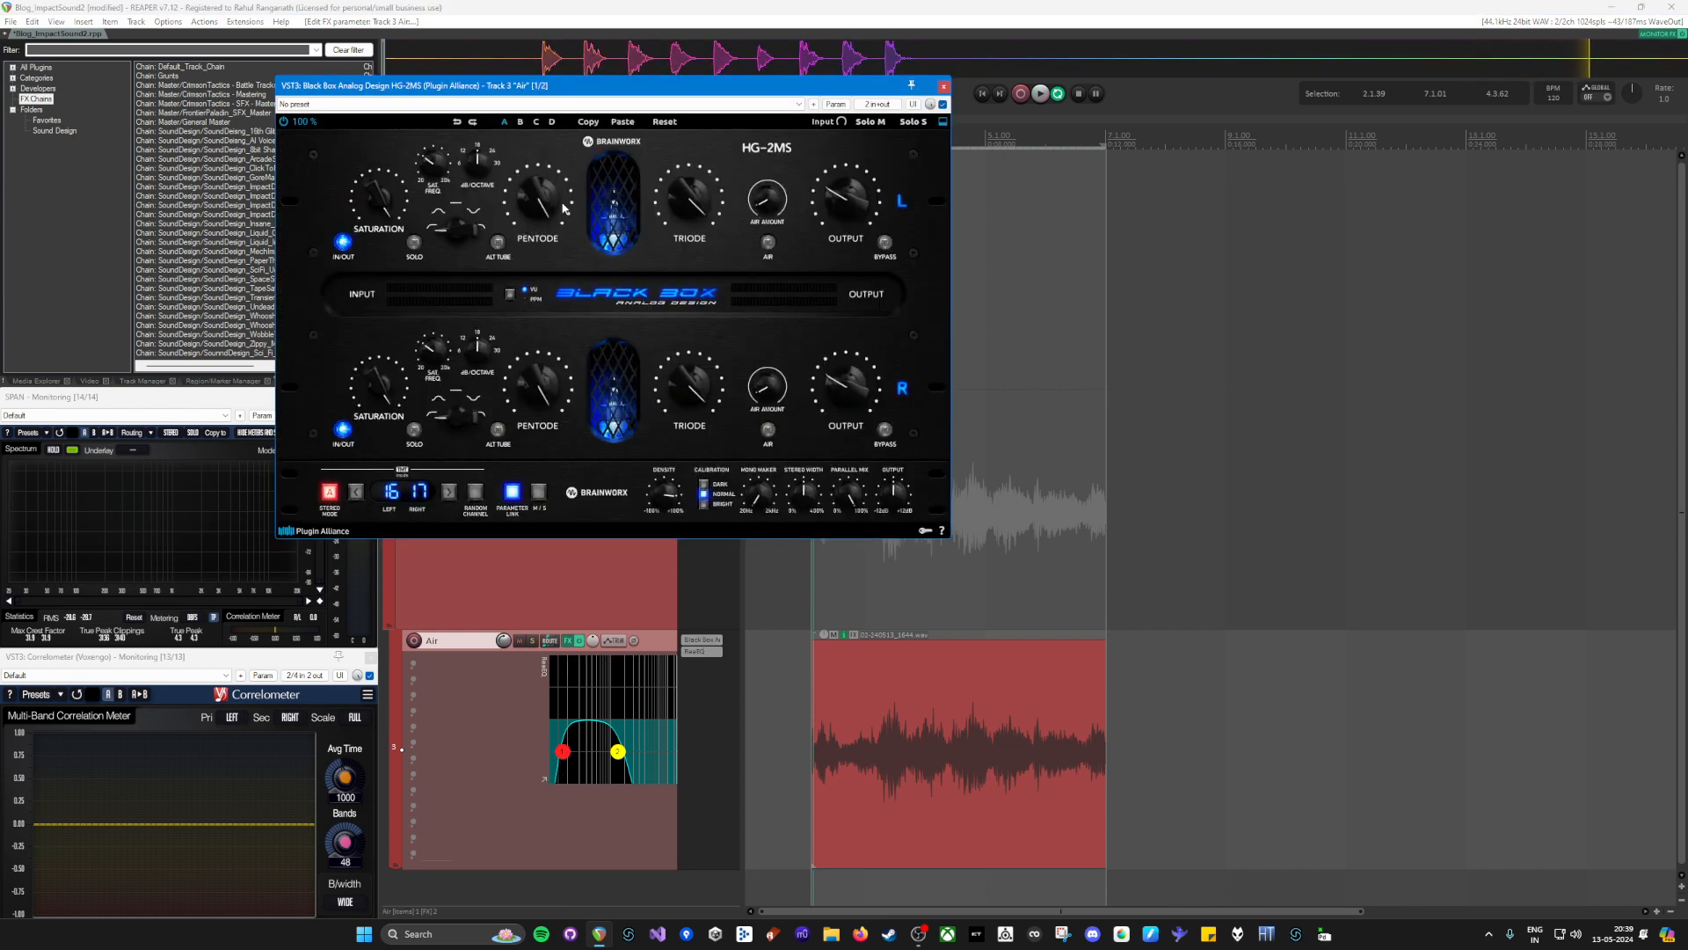
left_click(943, 87)
left_click_drag(563, 752, 561, 758)
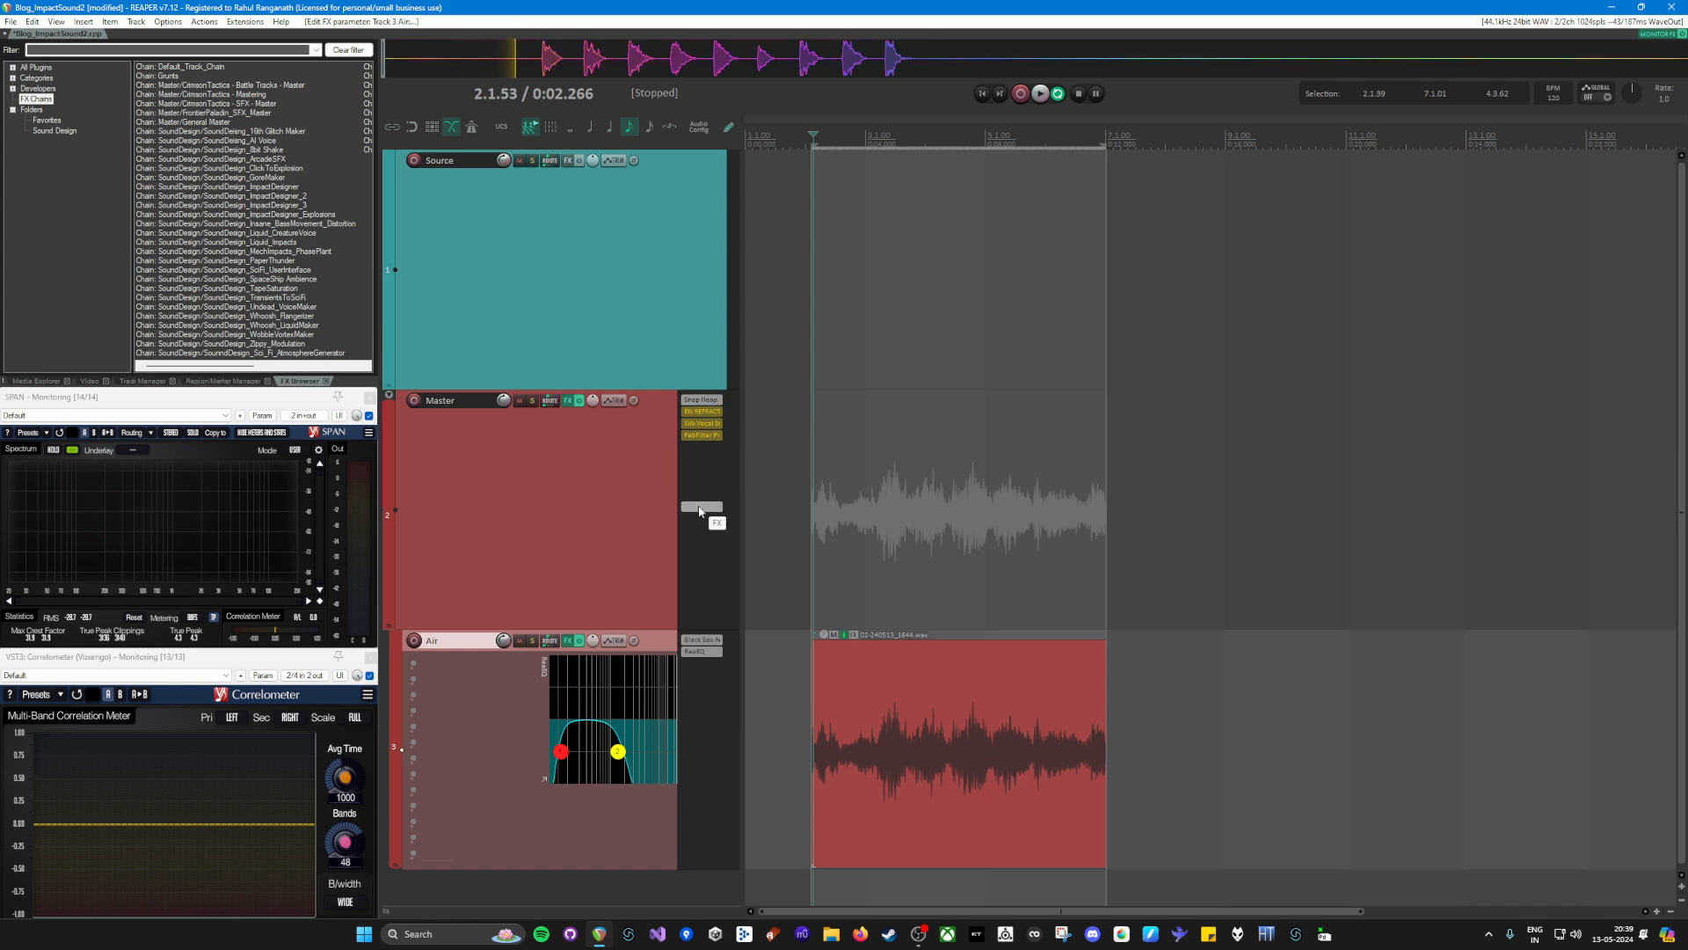
Step: Show the Master track's chain in the Paranormal FX Router and enable Efx REFRACT with its settings window open
left_click(634, 452)
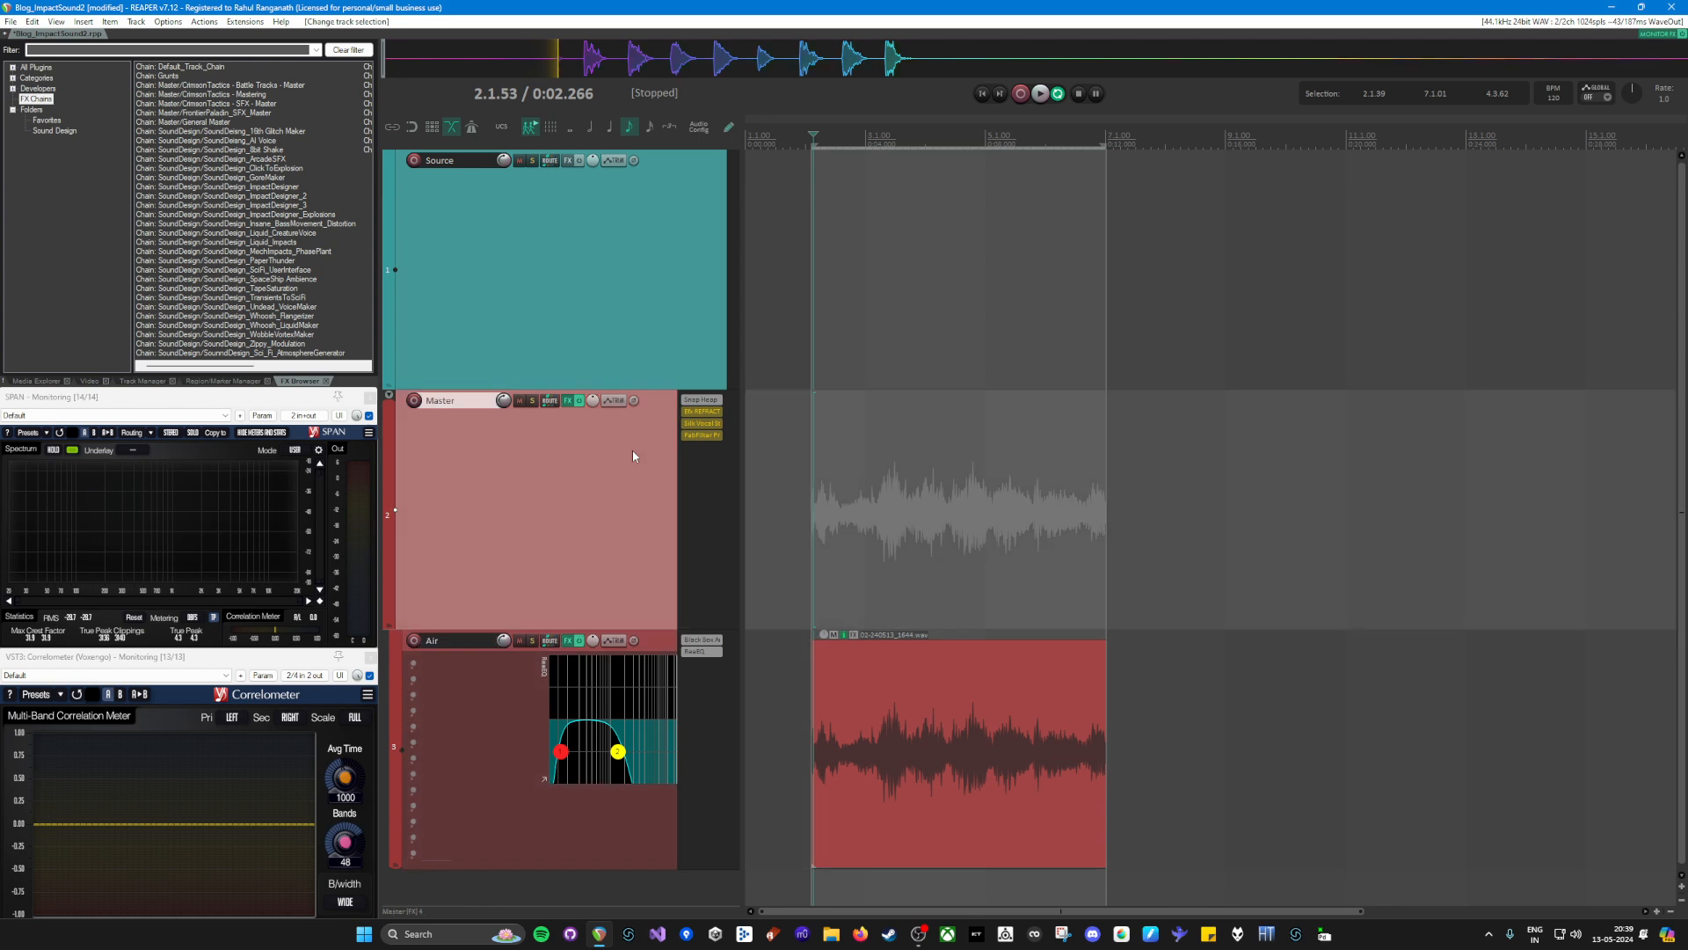
key("t")
left_click(673, 495)
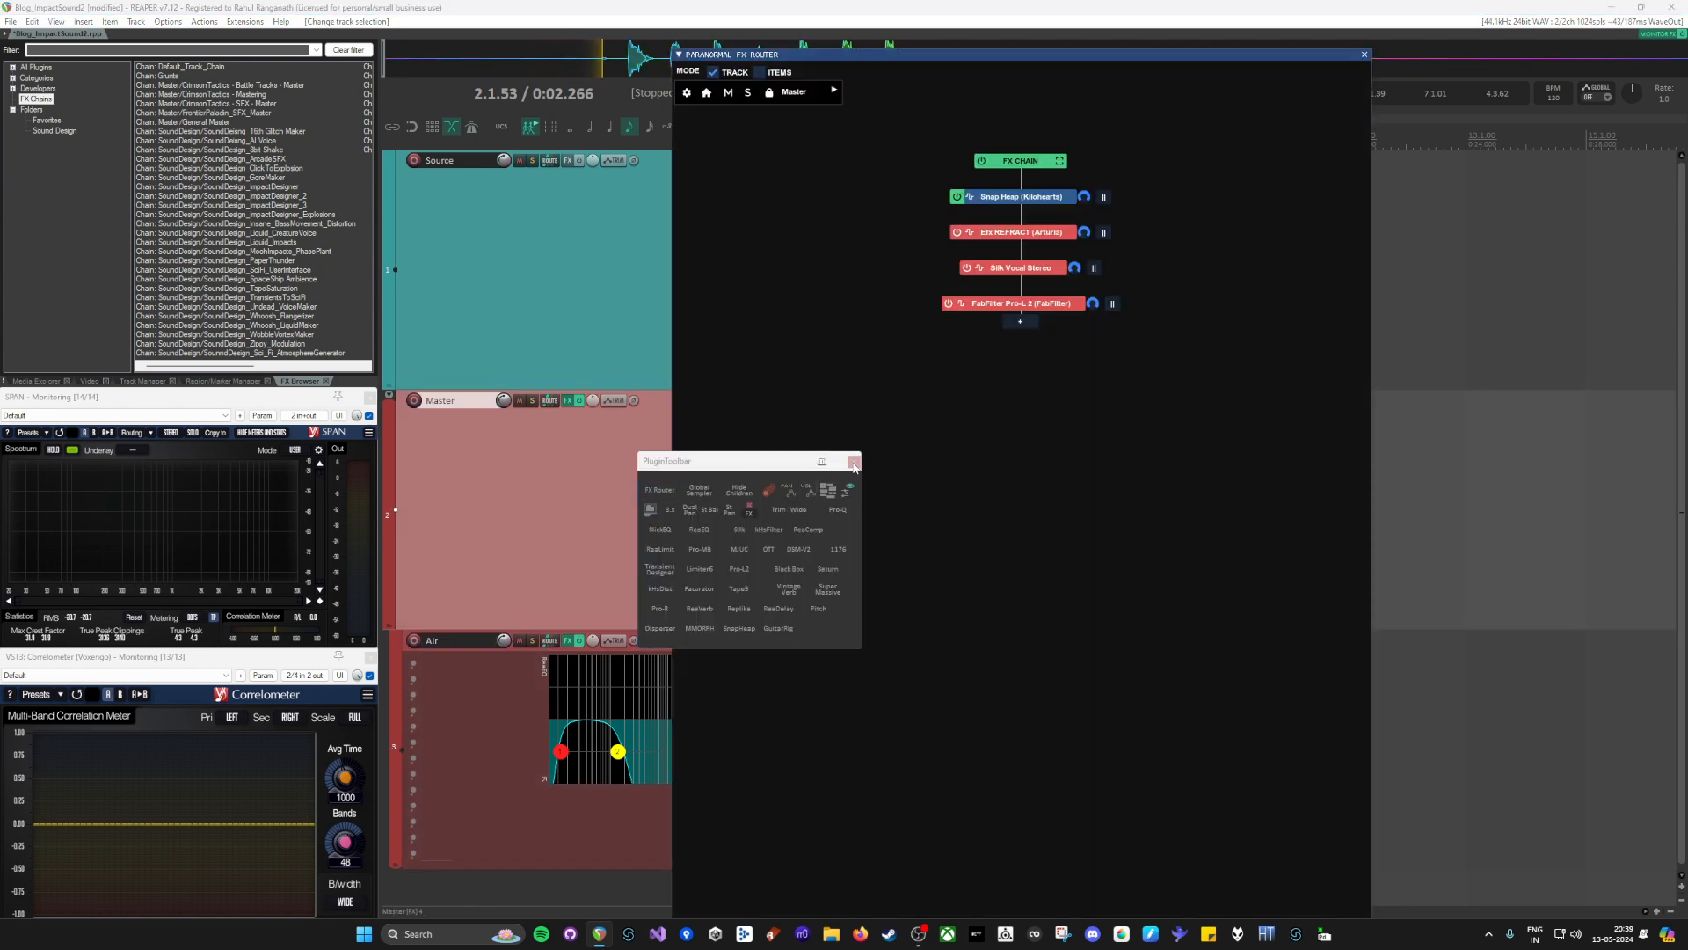
left_click(957, 233)
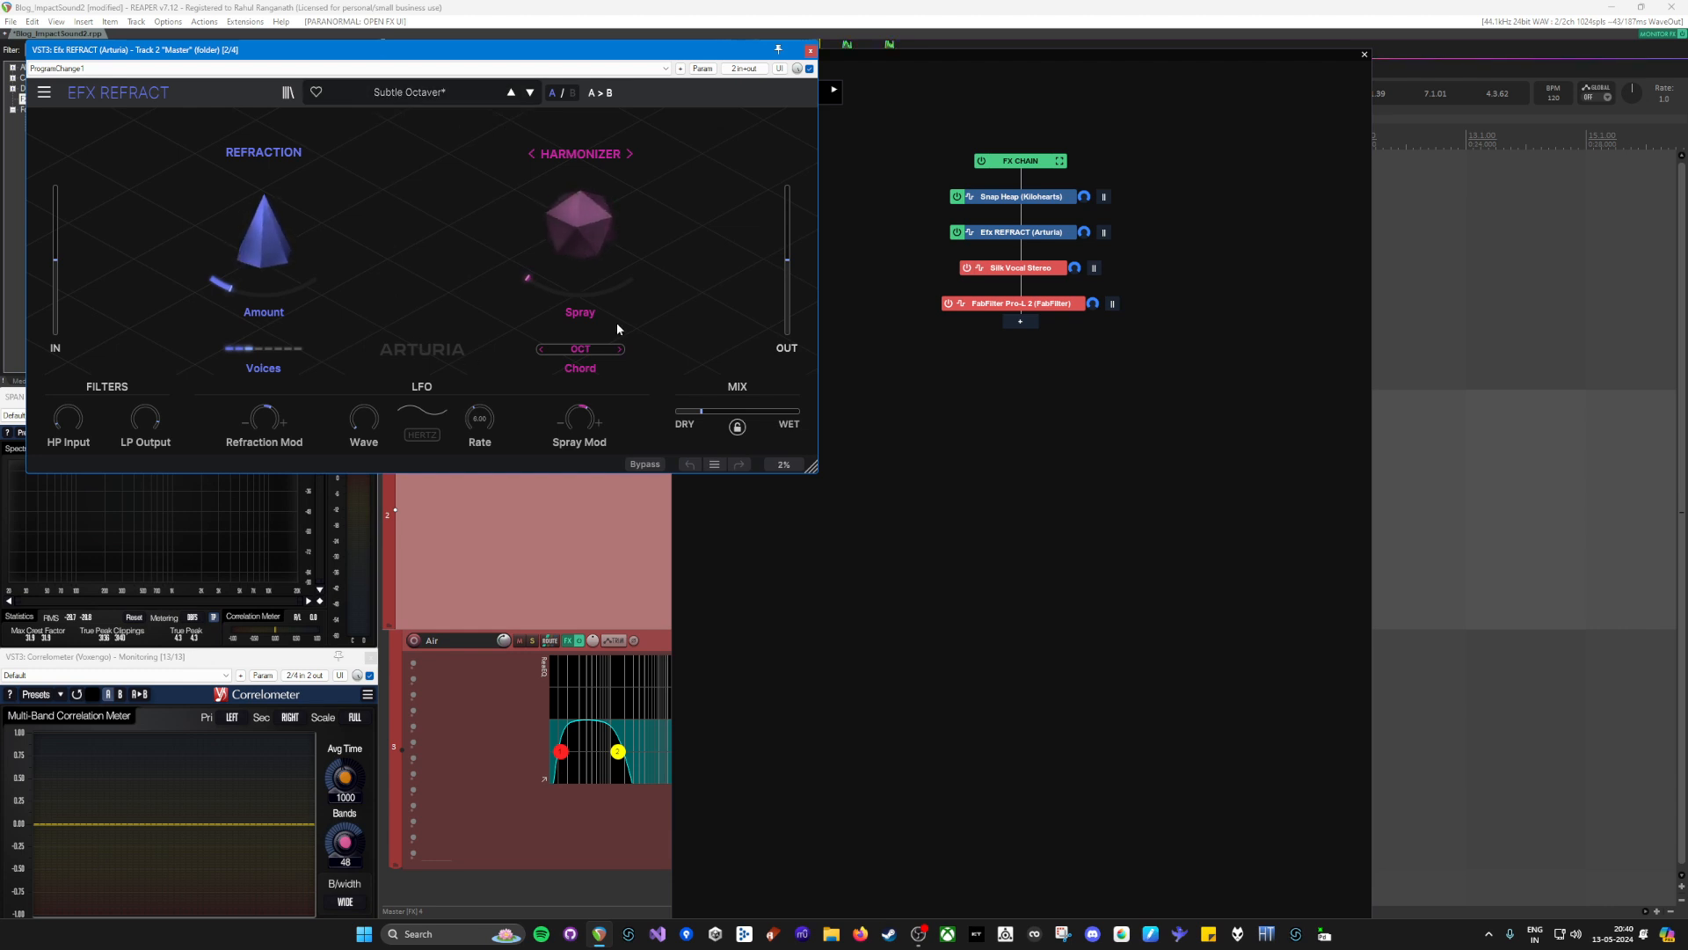
Step: Close the Paranormal FX Router and move the Efx REFRACT window clear of the track list
mouse_move(604, 233)
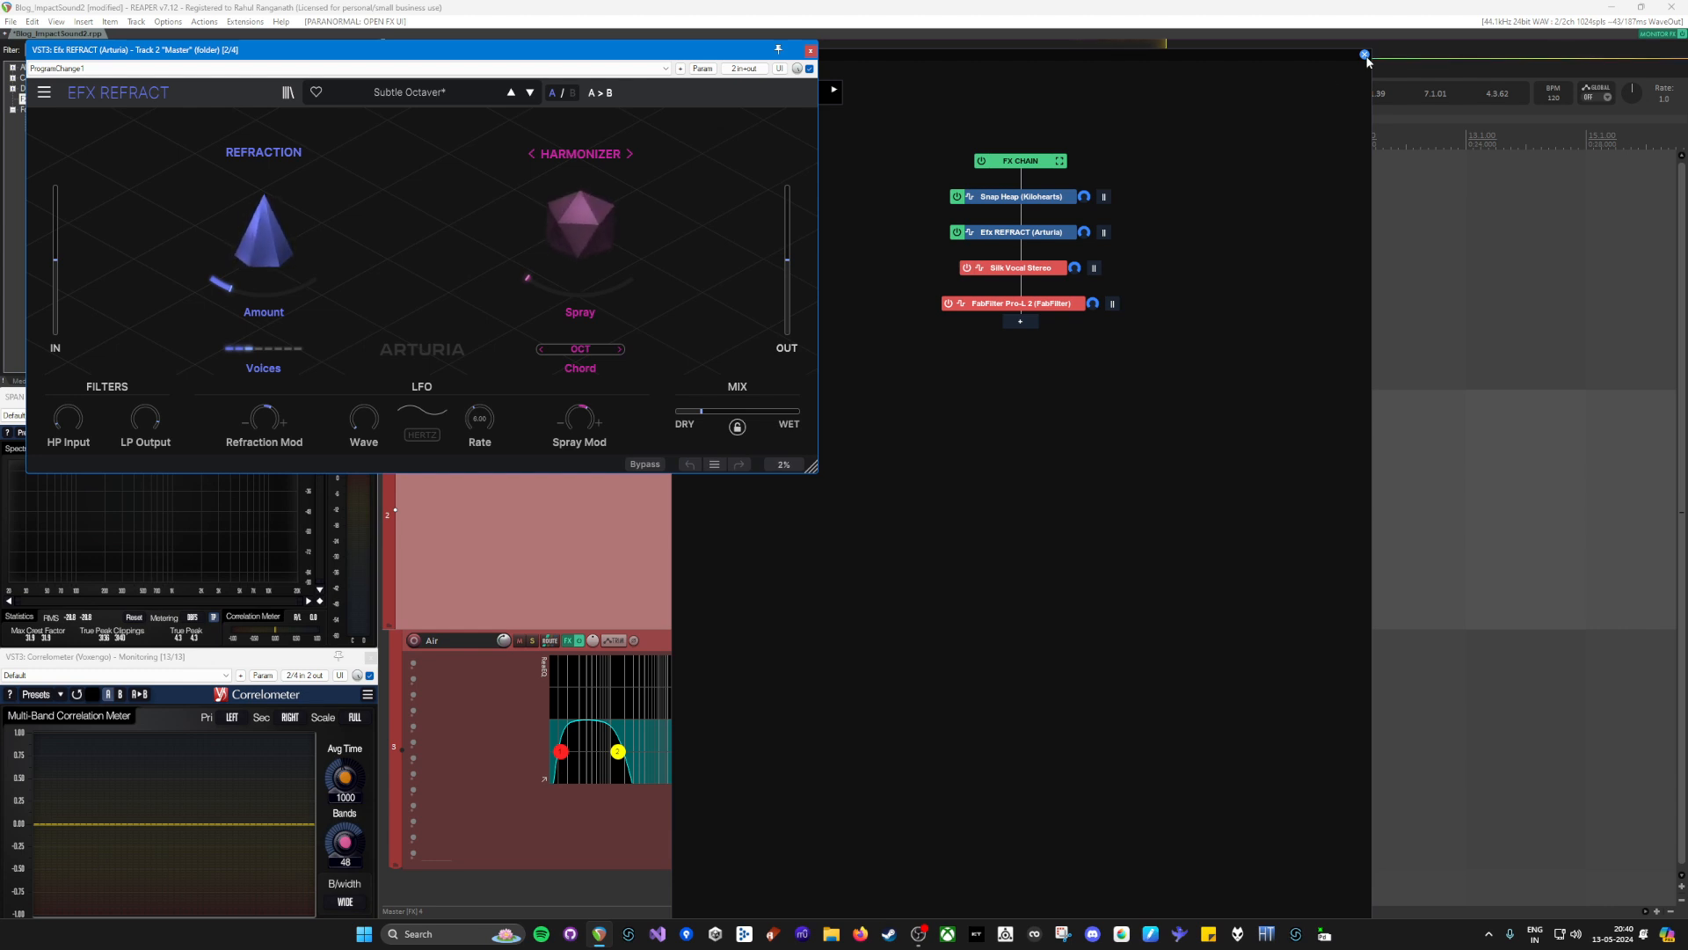
mouse_move(587, 412)
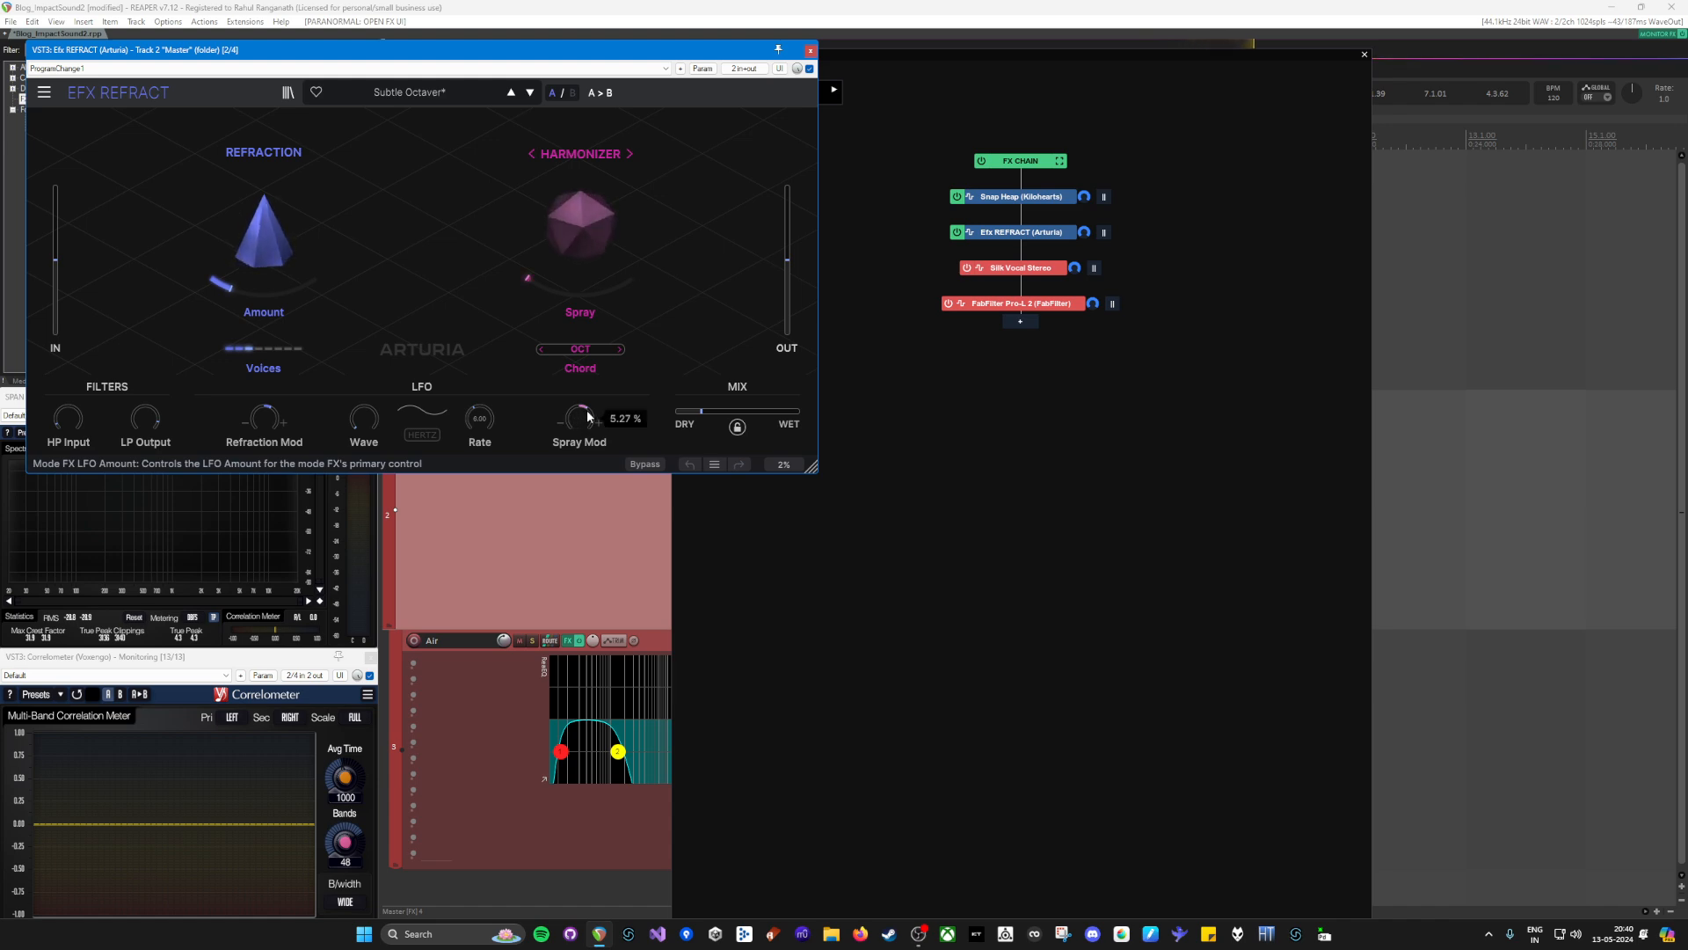
left_click(1364, 56)
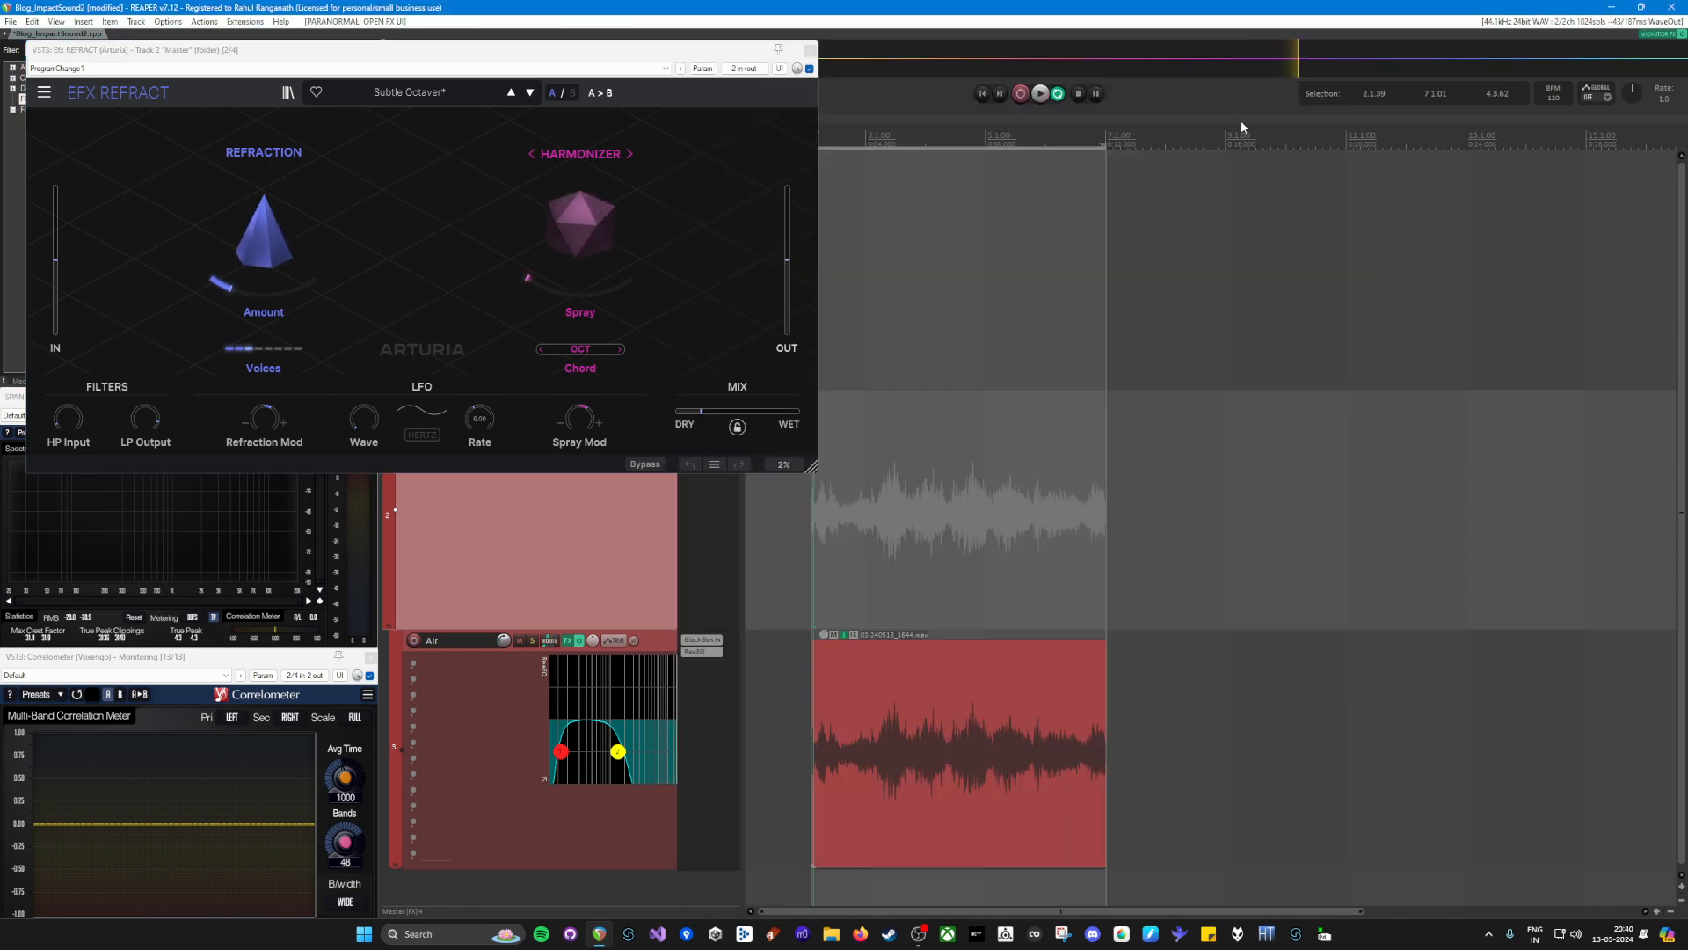
left_click_drag(613, 51, 1483, 44)
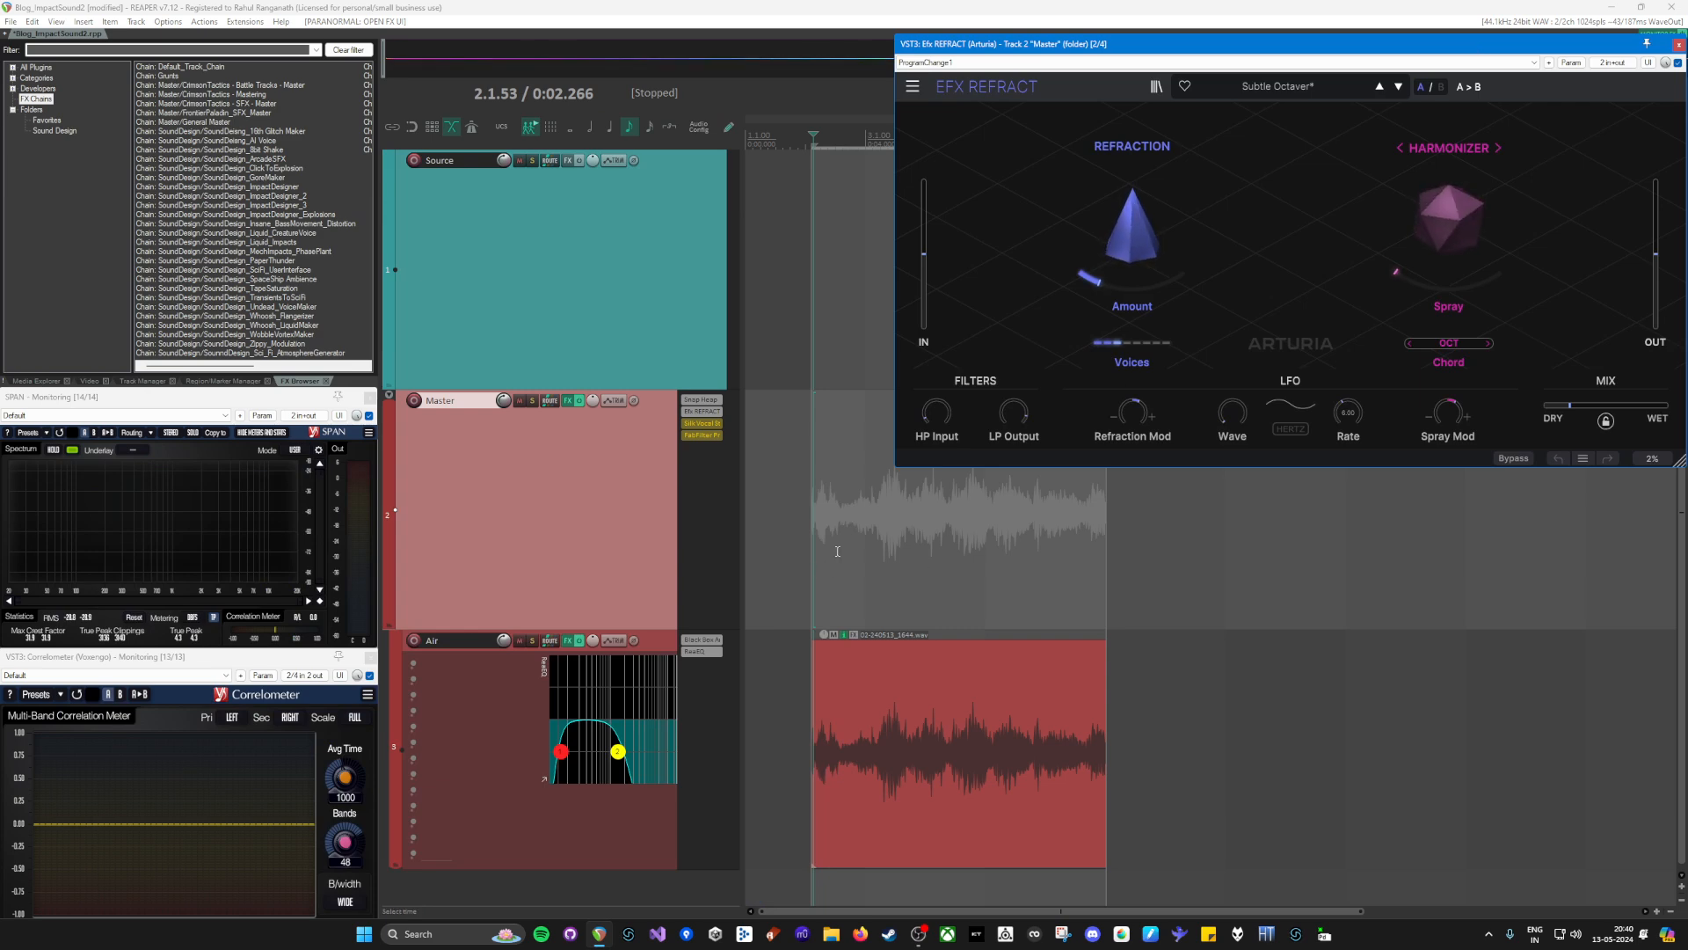
Step: Compare playback of the impacts with Efx REFRACT active and bypassed on the Master track, leaving it enabled
key("space")
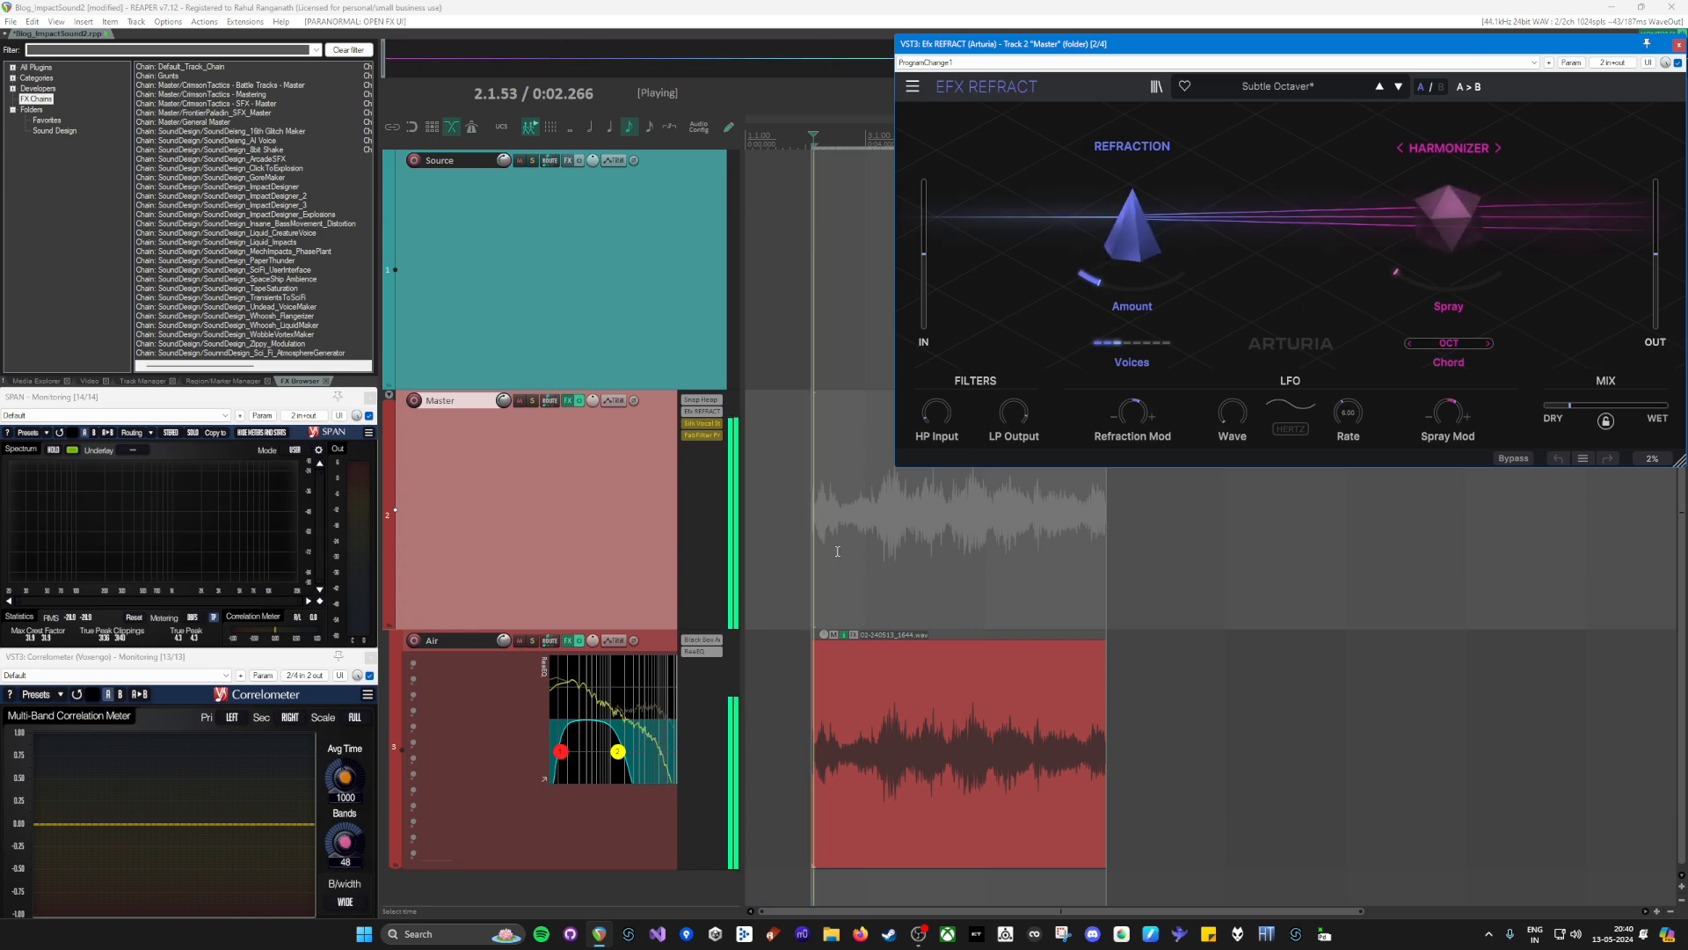
key("space")
left_click(723, 411, "shift")
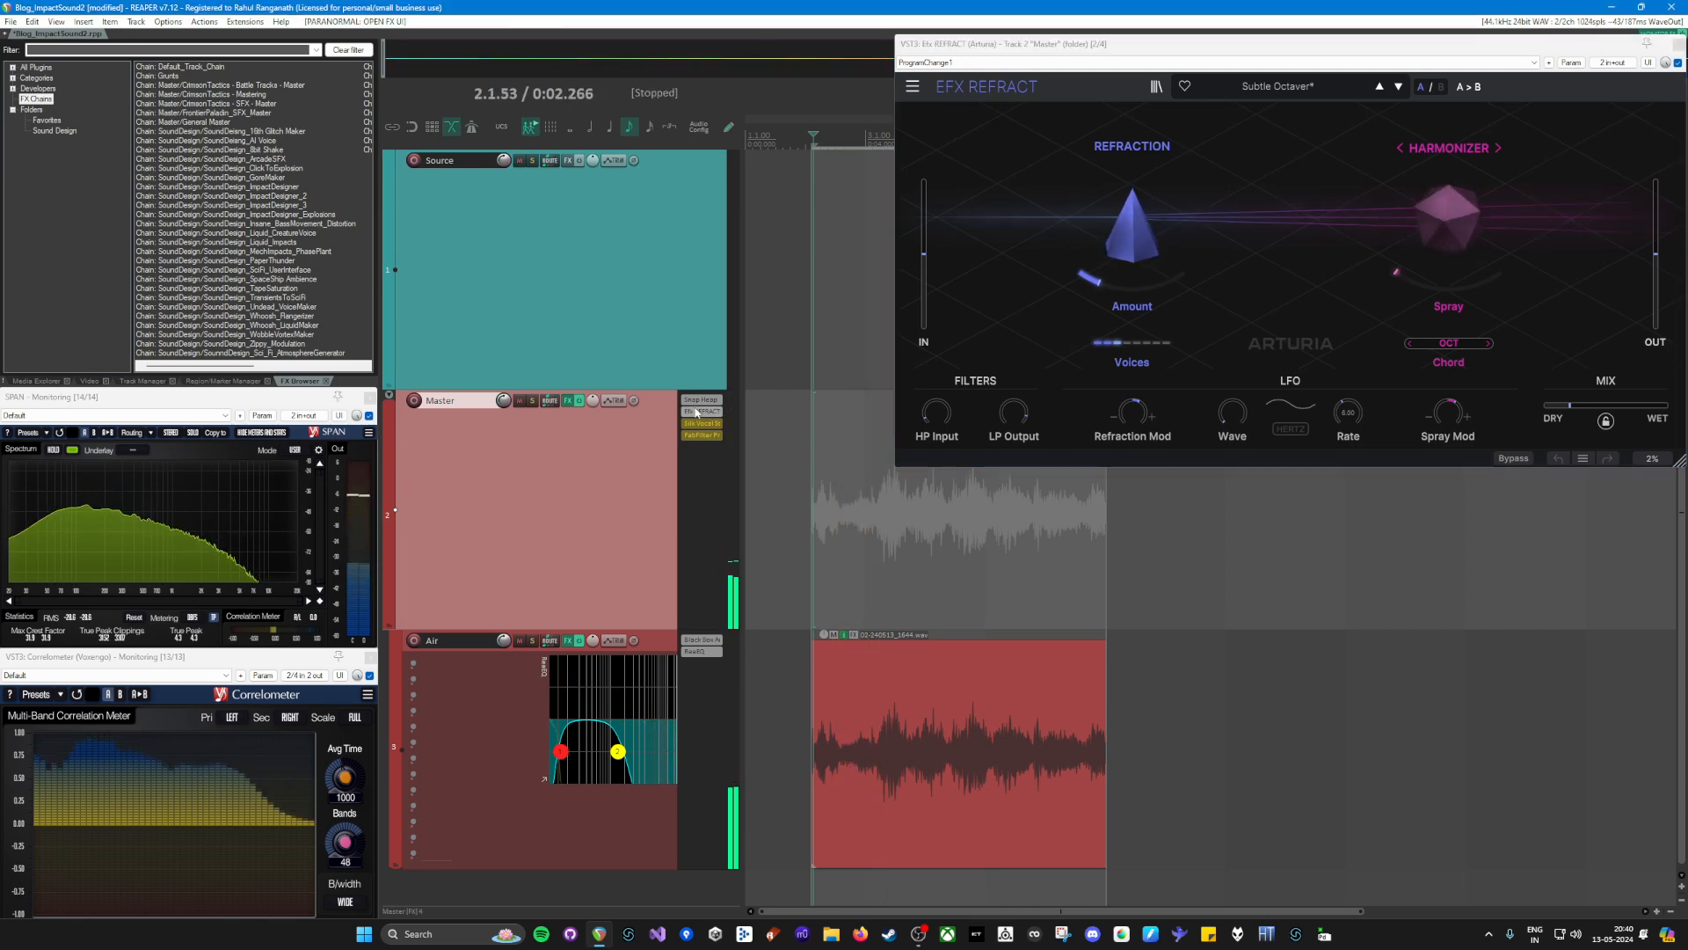
key("space")
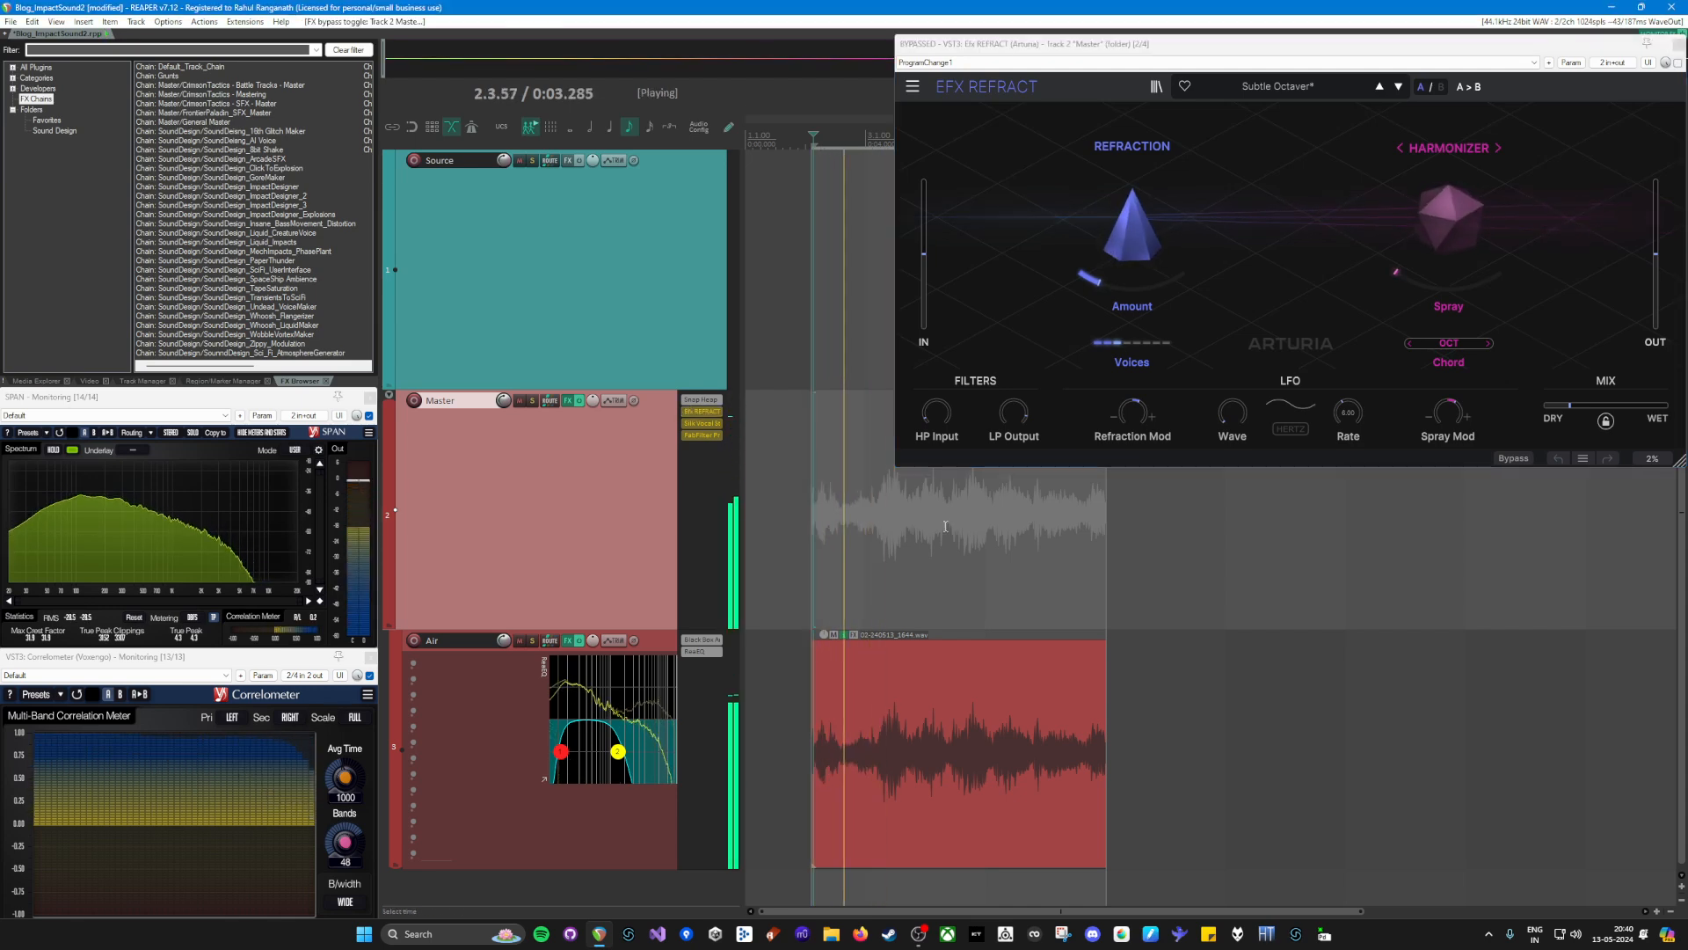
left_click(703, 410, "shift")
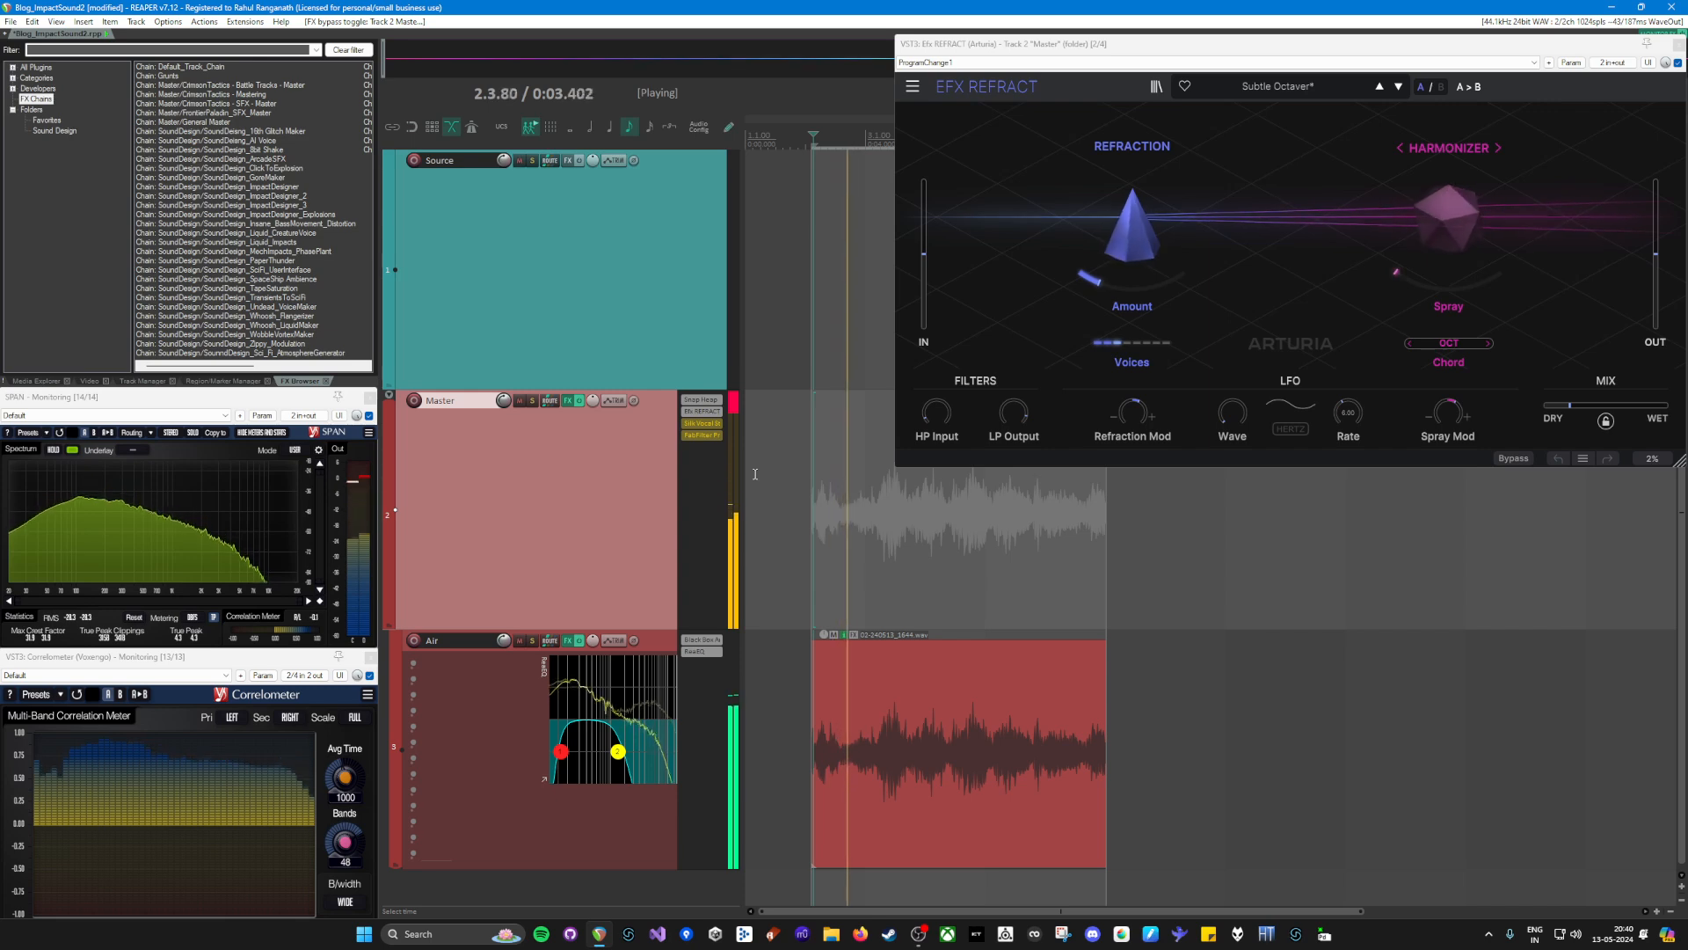
key("space")
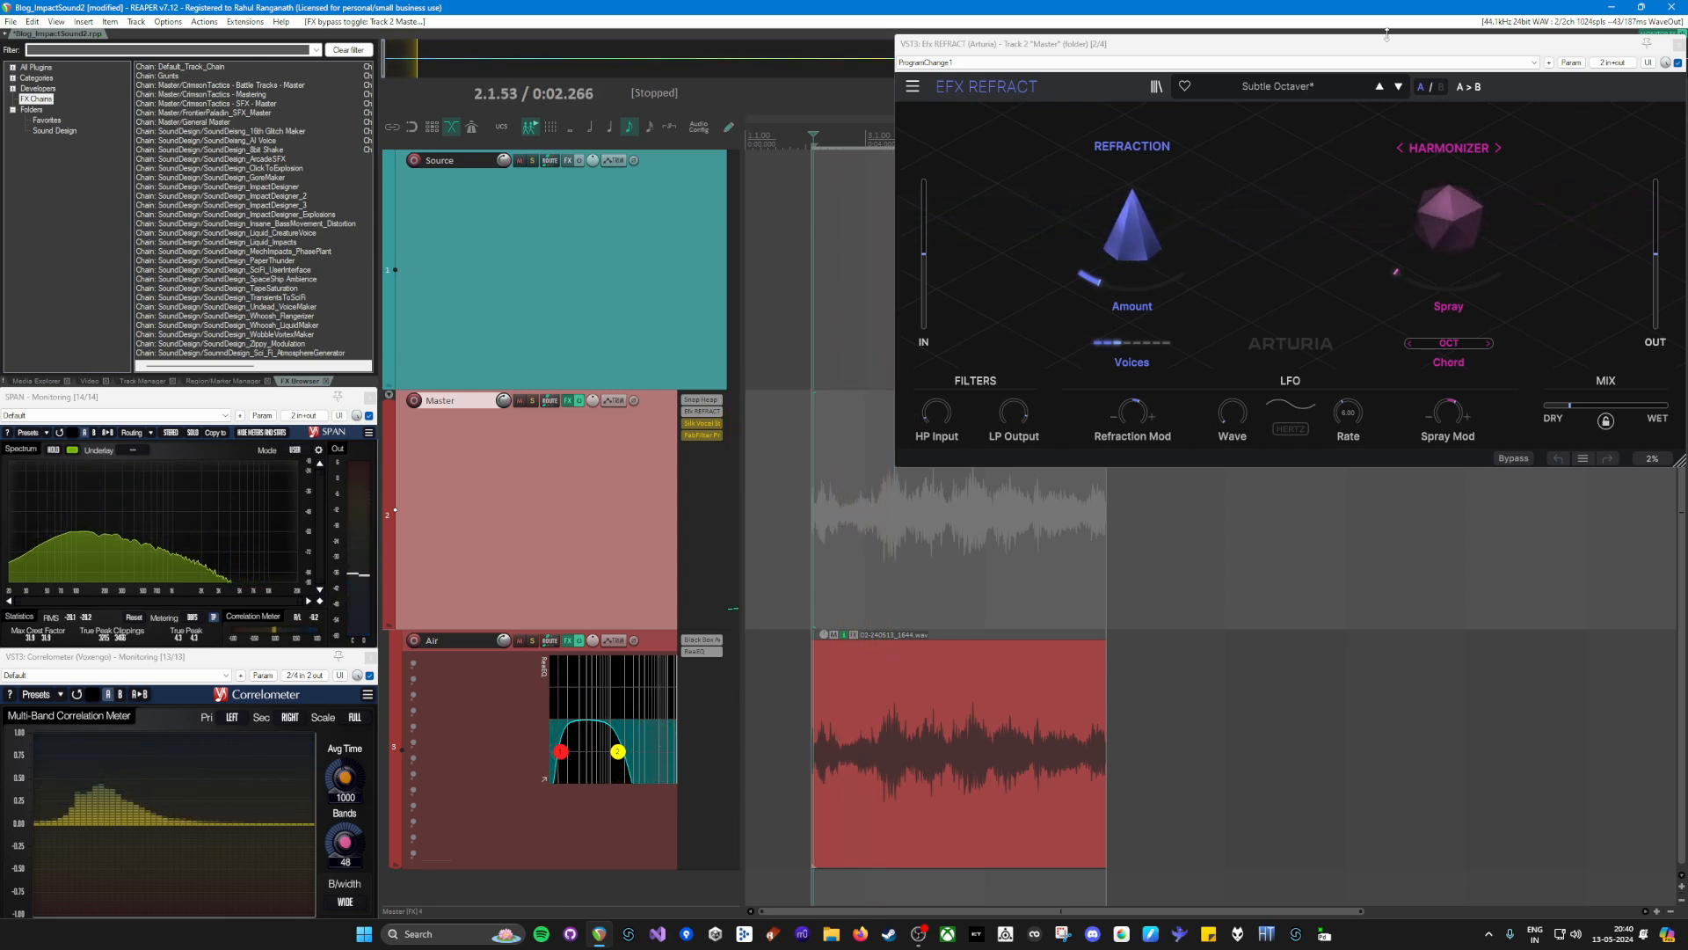
Step: Lower Efx REFRACT's output level slightly while auditioning the impacts
left_click_drag(1387, 35, 1258, 53)
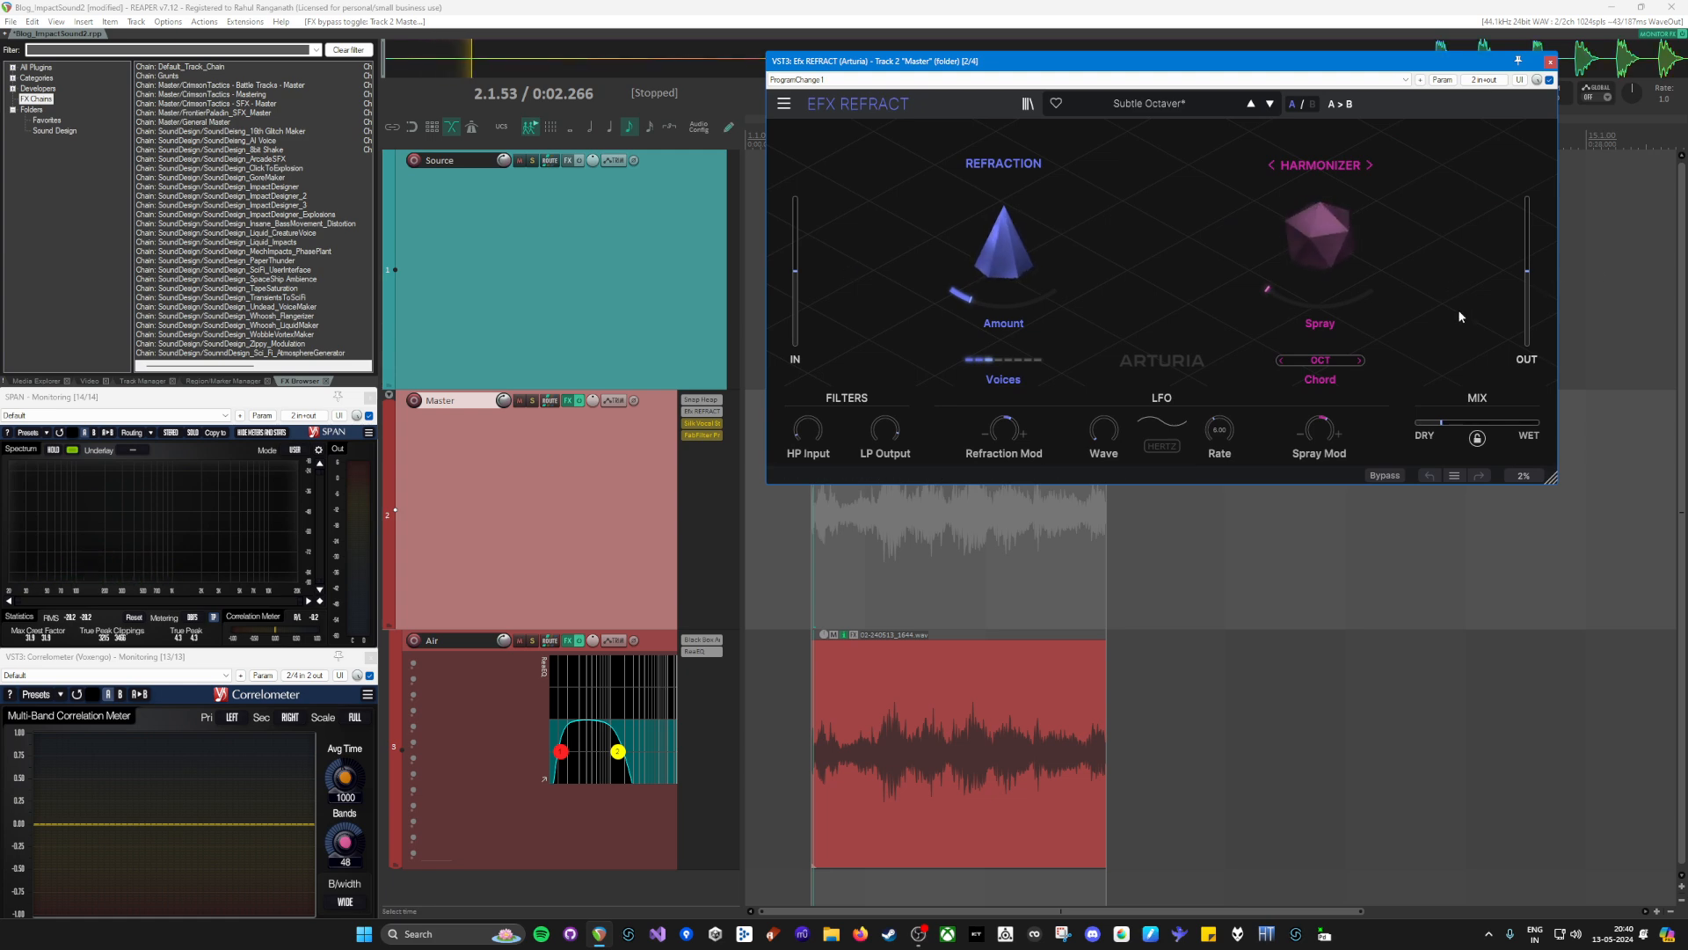
left_click_drag(1527, 270, 1527, 281)
key("space")
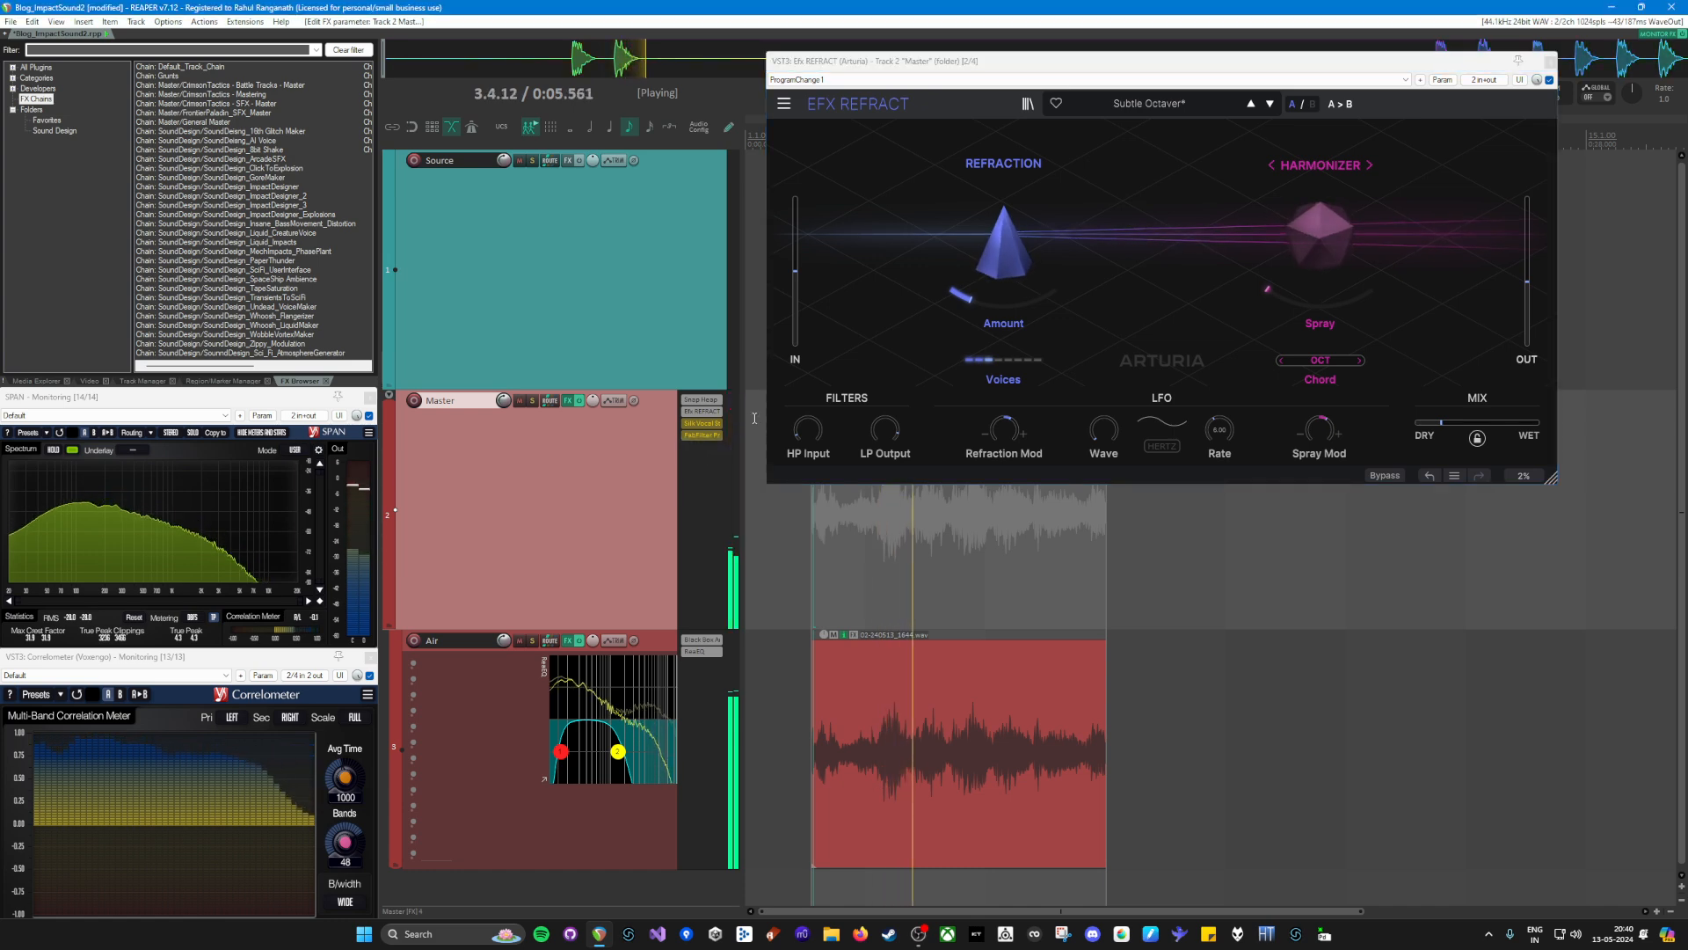
left_click_drag(1527, 280, 1528, 291)
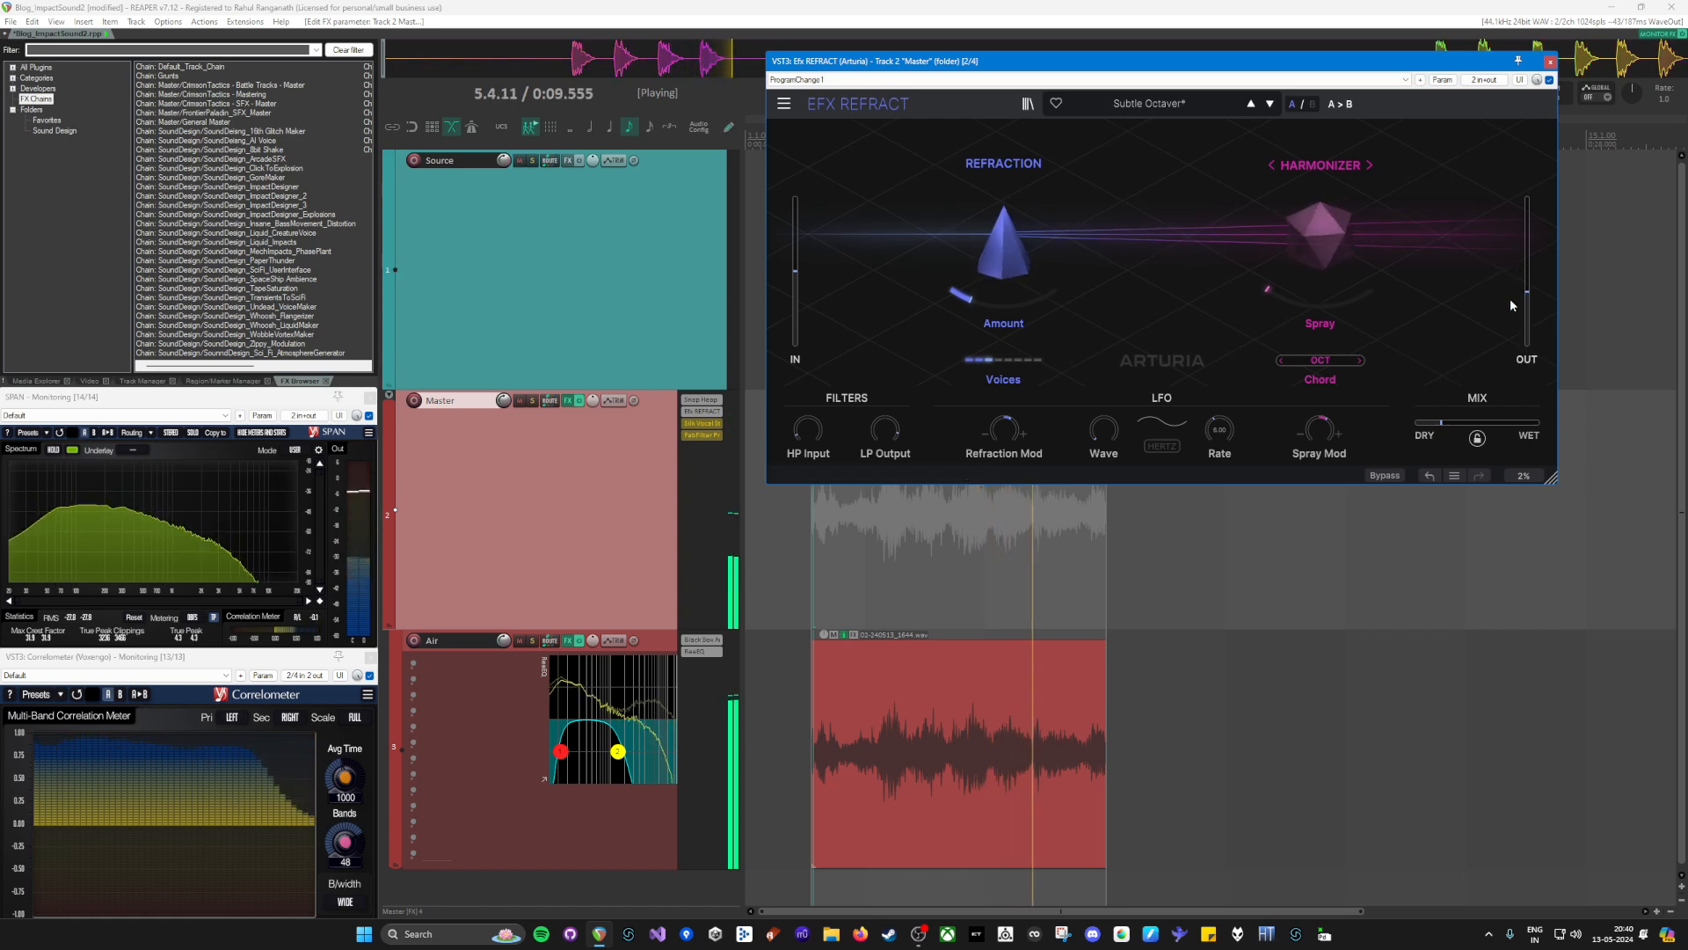
key("space")
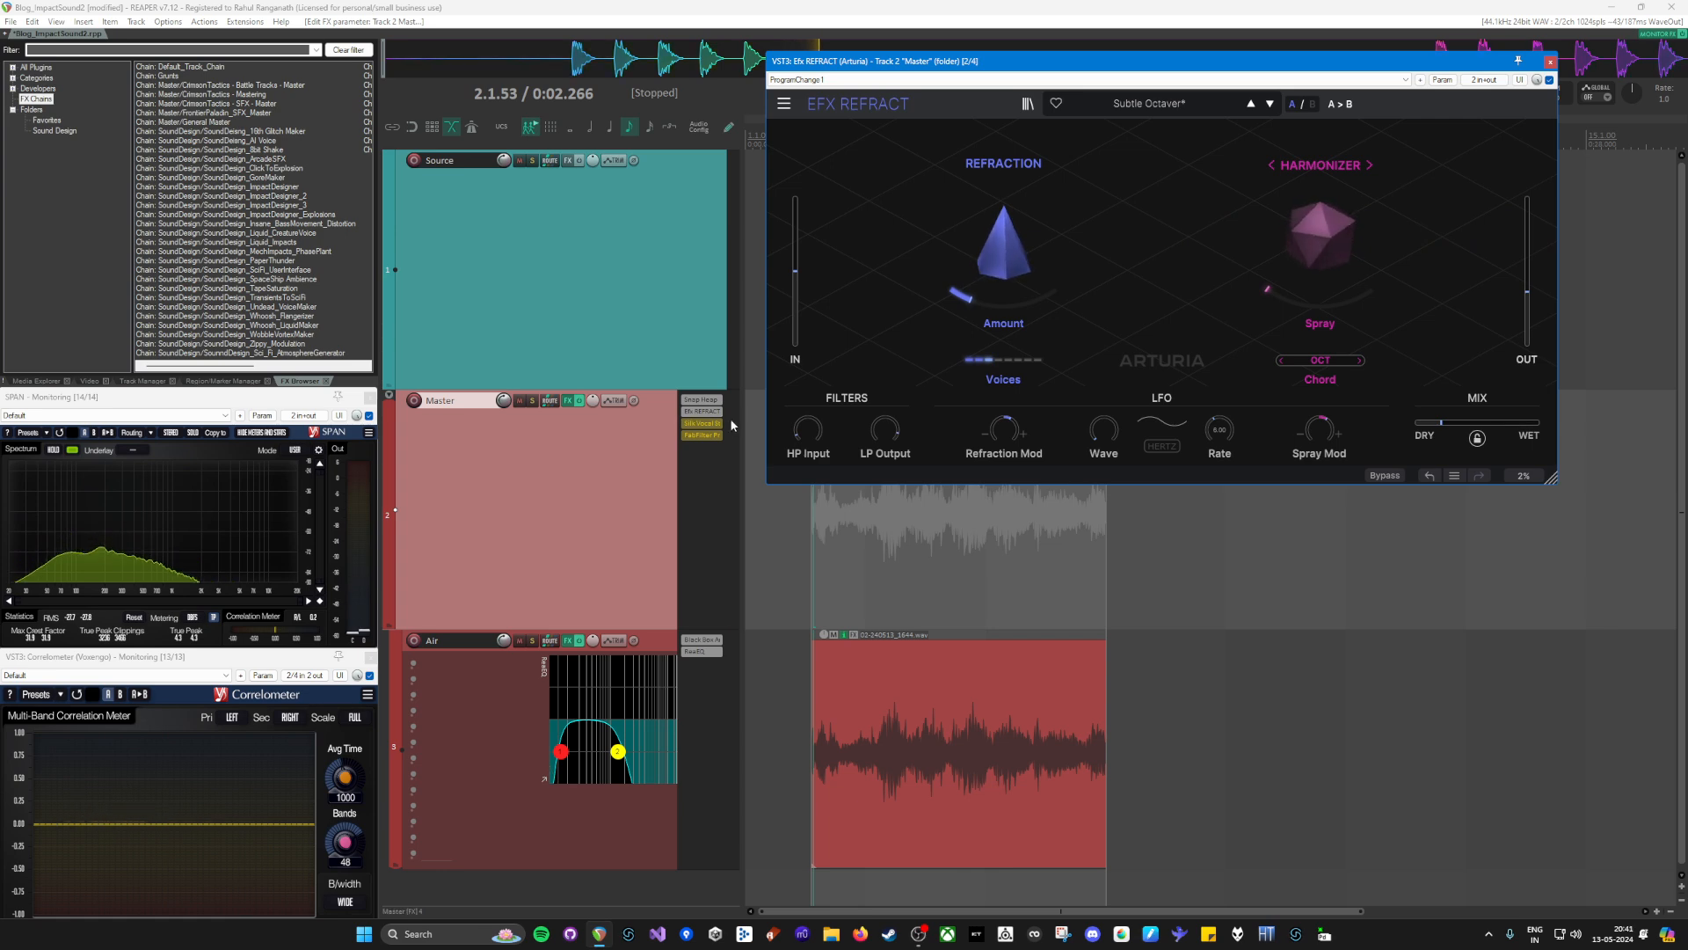
Step: Audition Efx REFRACT fully wet at a Mix of 1.00, and bring the Mix back down to 0.184
left_click_drag(1441, 423, 1539, 428)
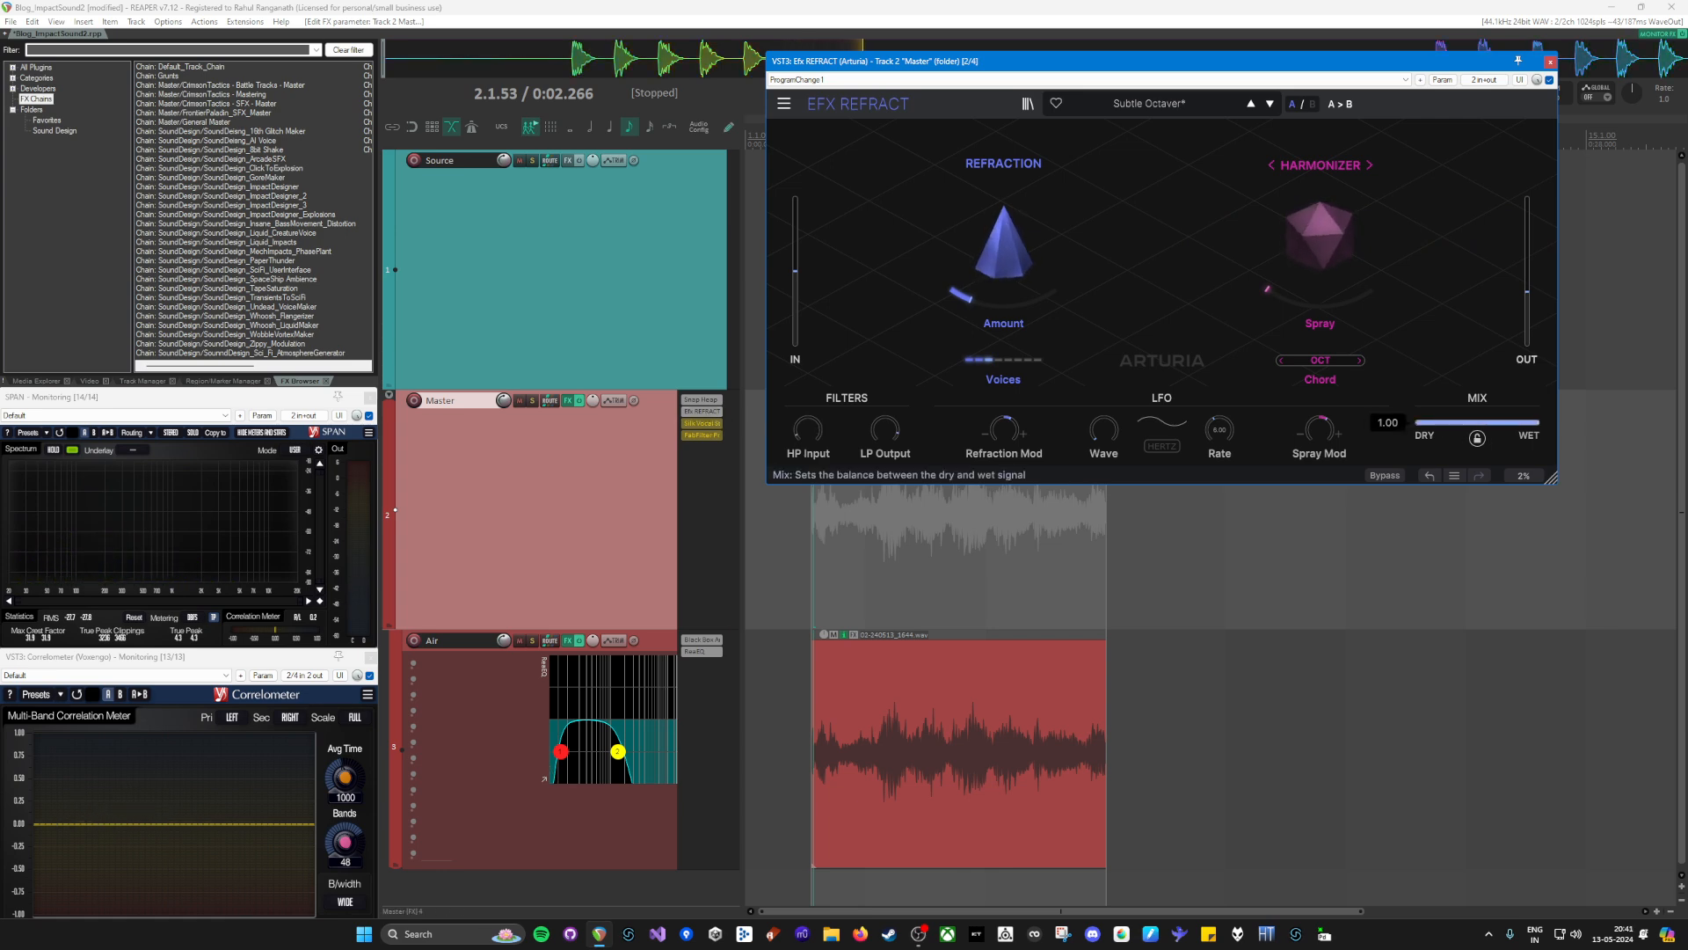
key("space")
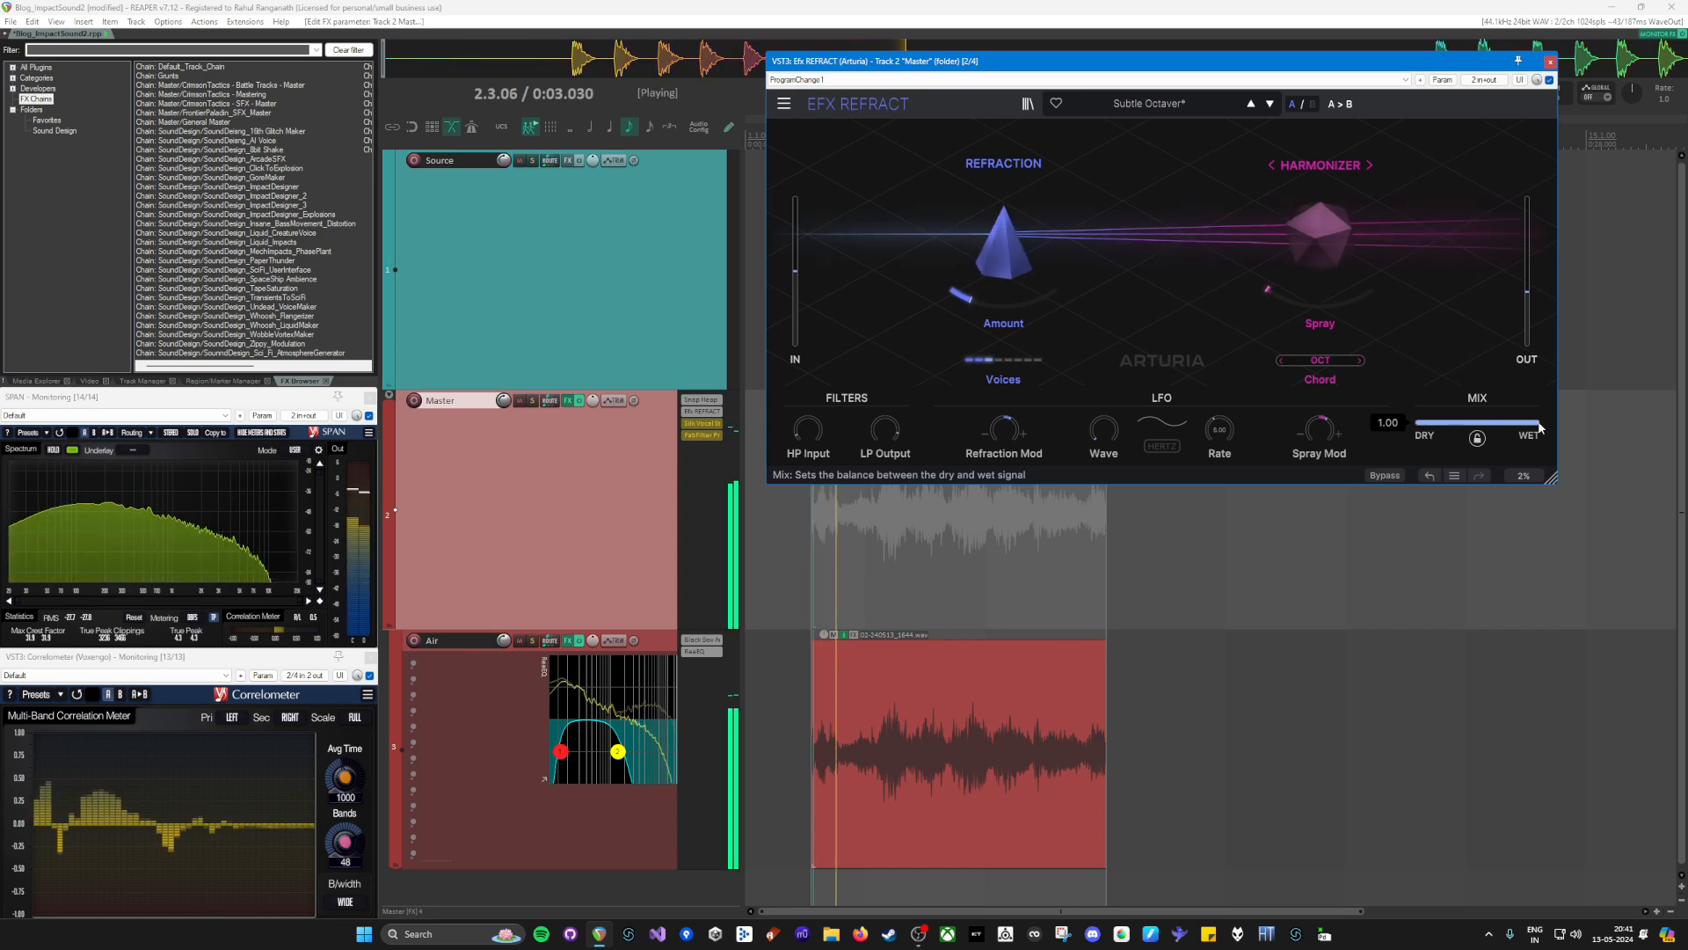
left_click_drag(1540, 428, 1493, 423)
key("space")
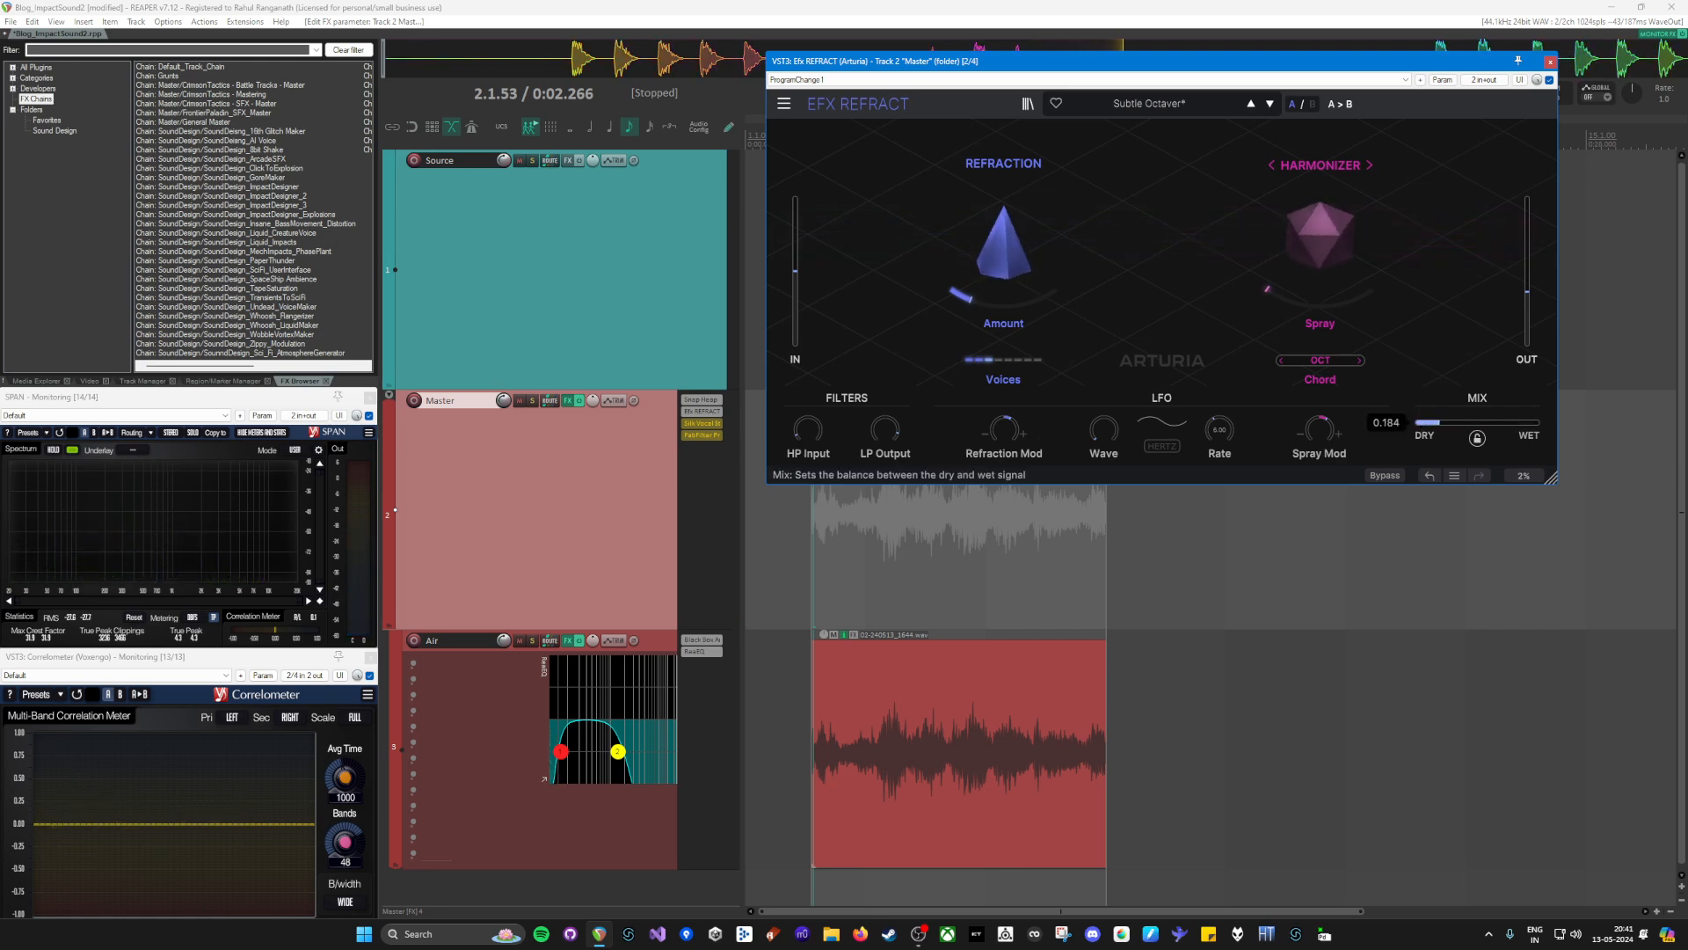
Step: Set Efx REFRACT's Mix to 0.212 and close its settings window
left_click_drag(1129, 62, 1090, 212)
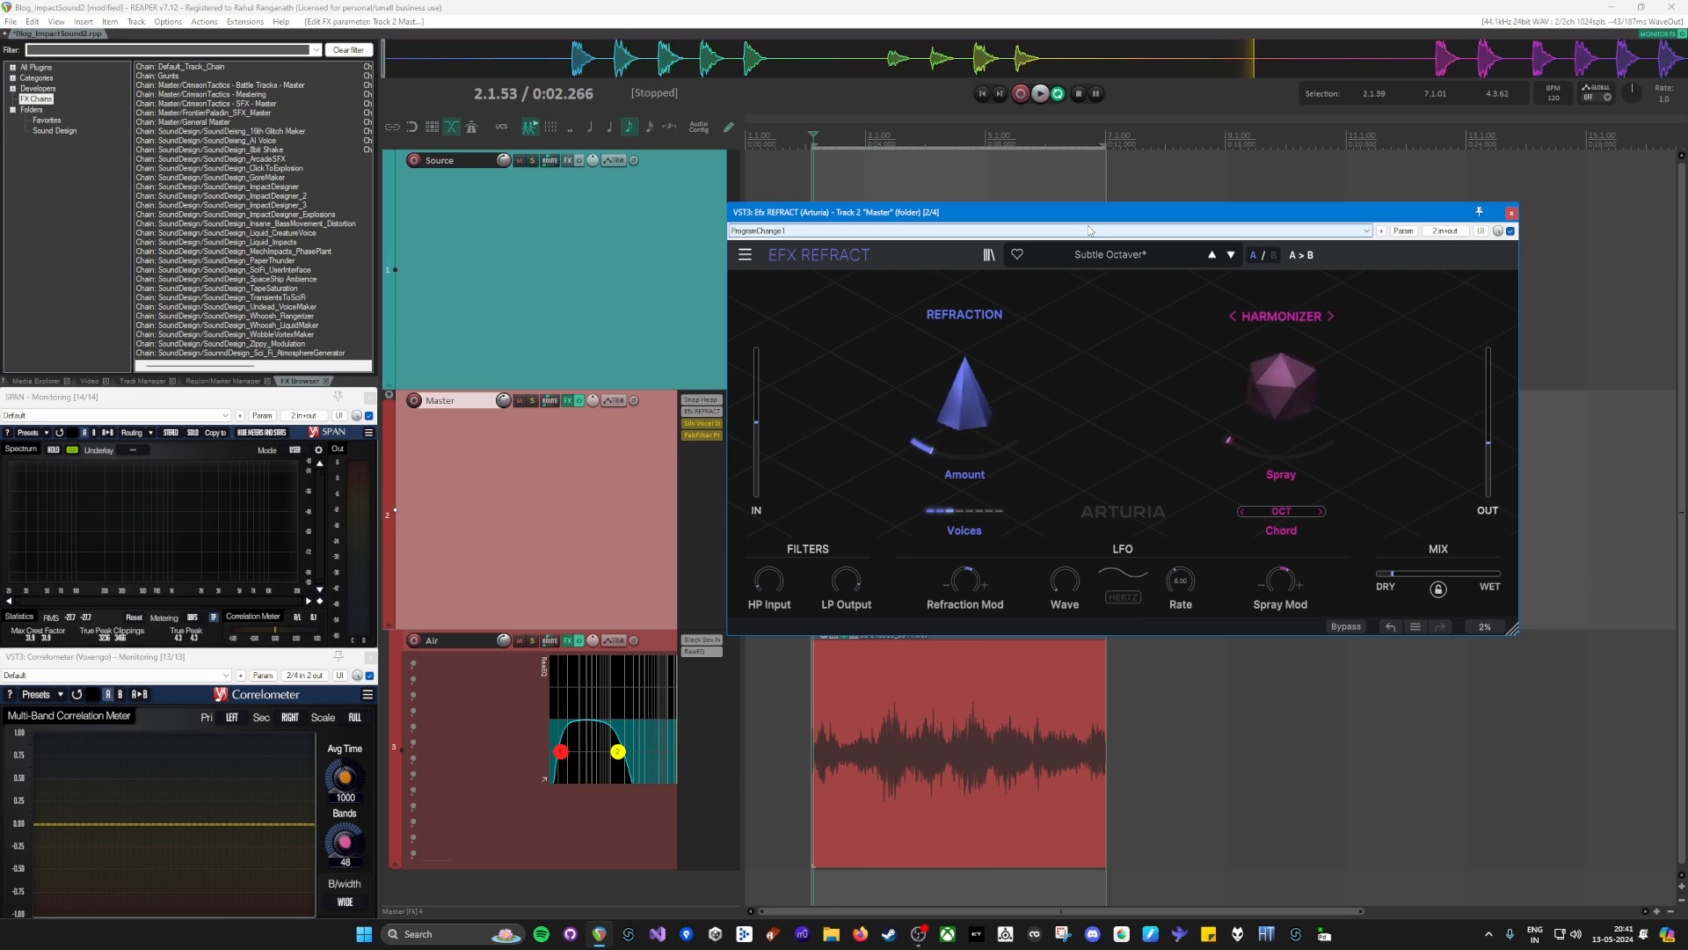
left_click(967, 716)
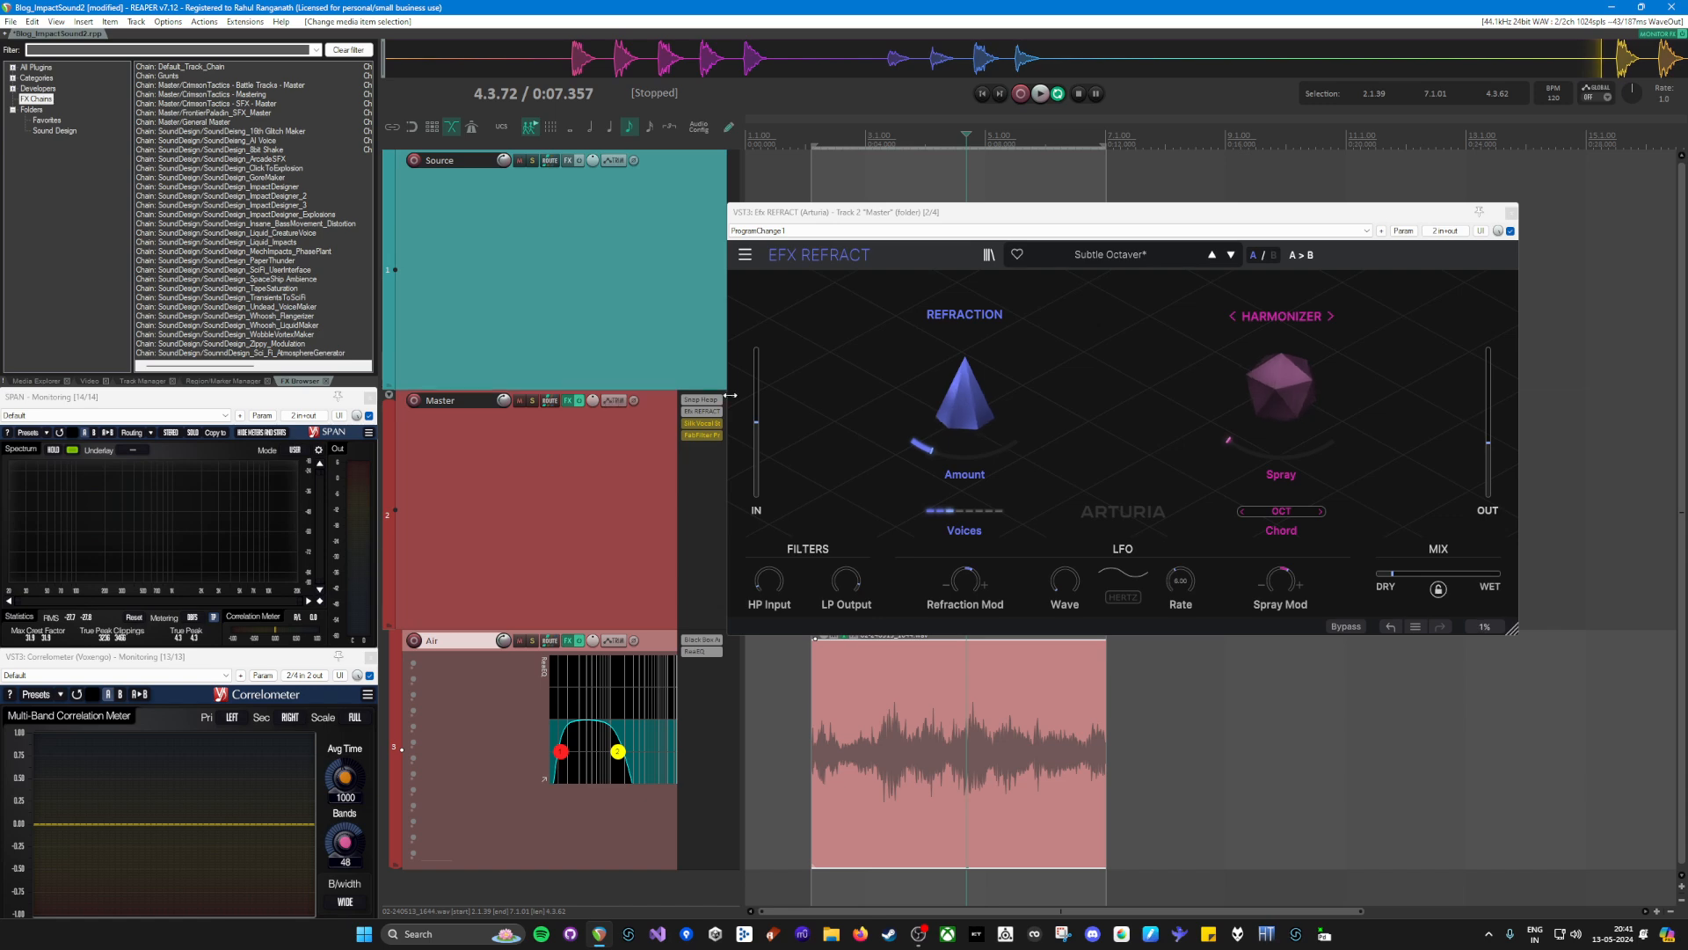
left_click_drag(1399, 576, 1404, 575)
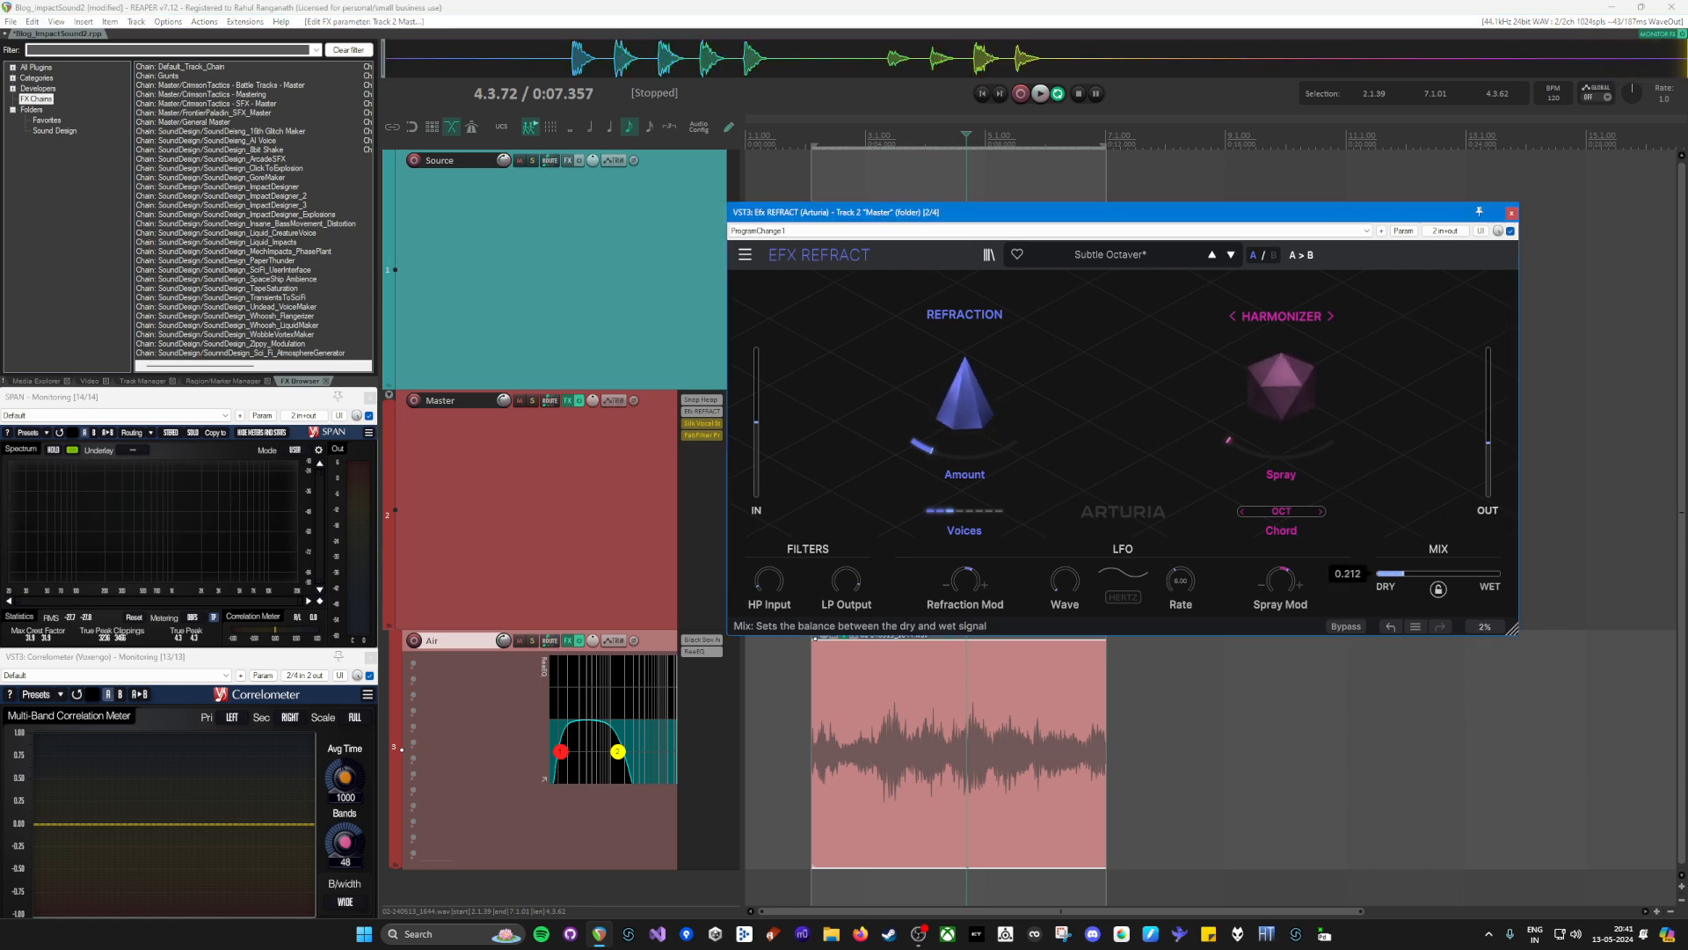
left_click(1510, 213)
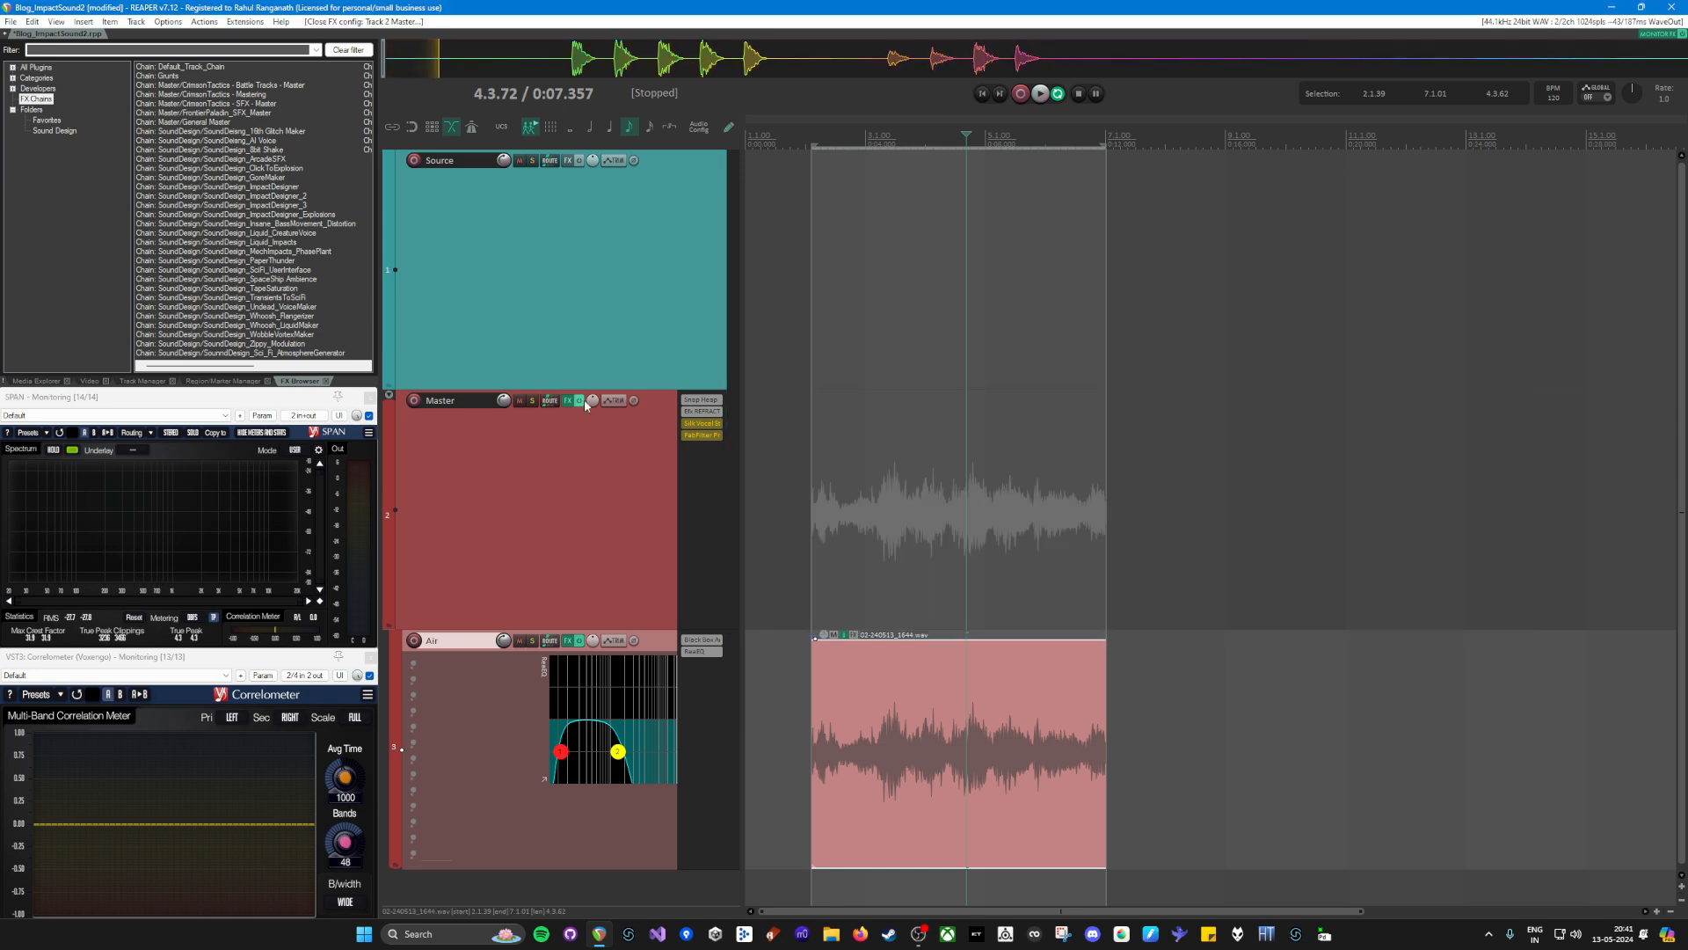
Step: Enable Silk Vocal Stereo on the Master track and place its open settings window beside the Master effects list
left_click(699, 424)
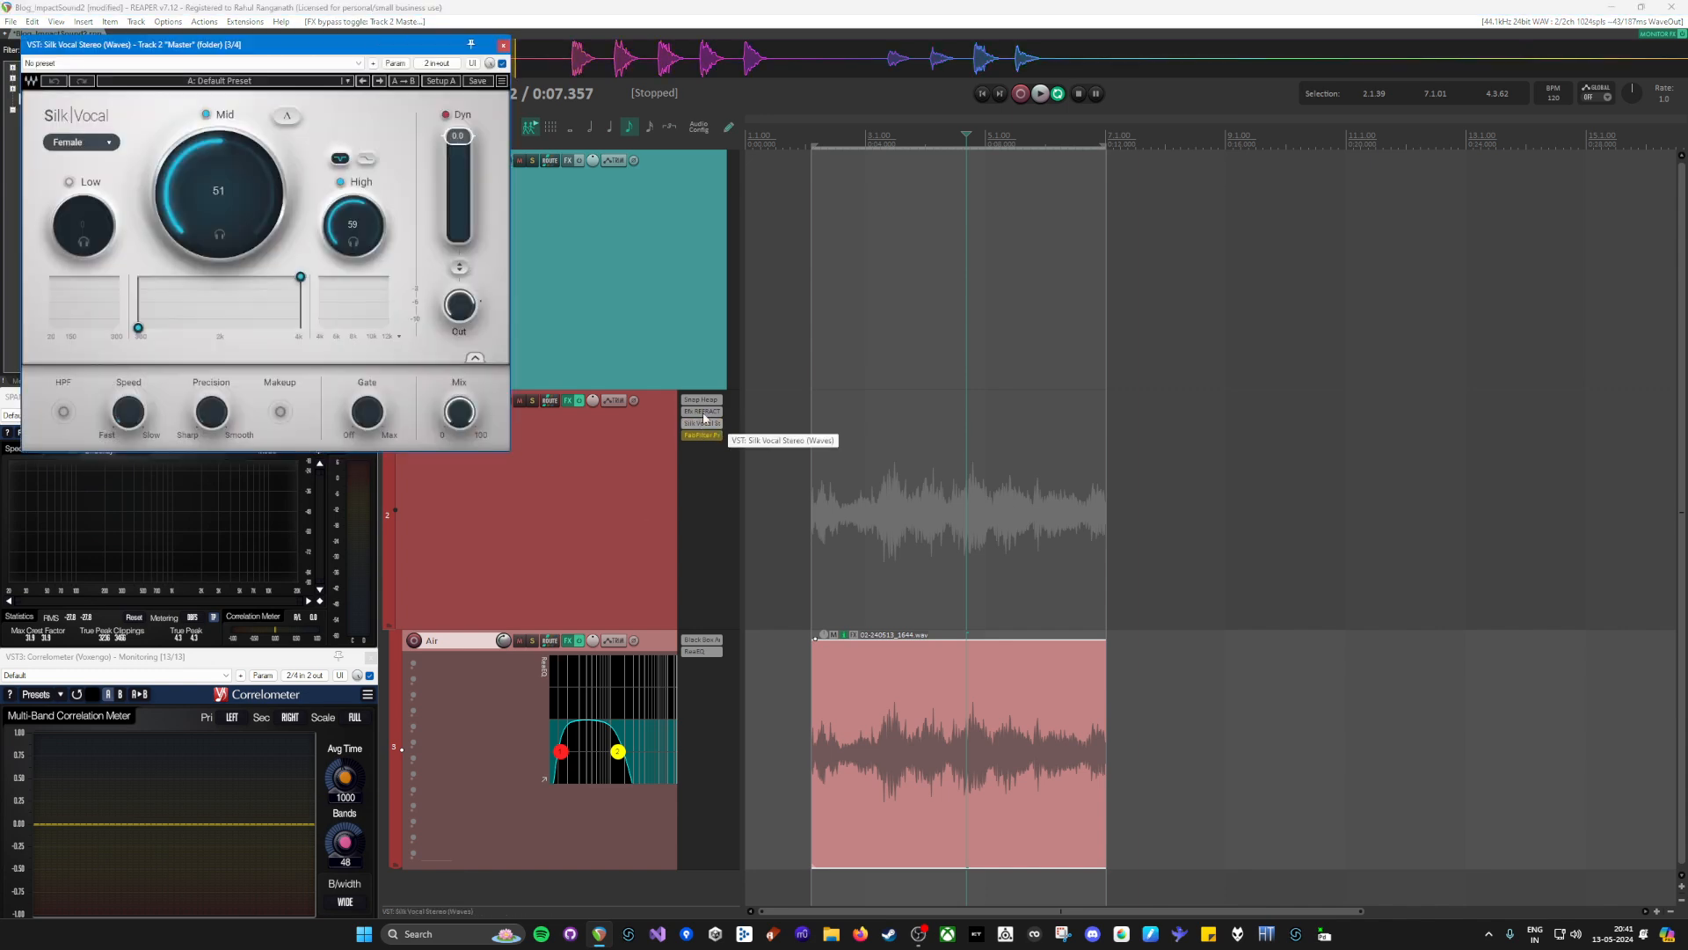
left_click_drag(213, 44, 488, 156)
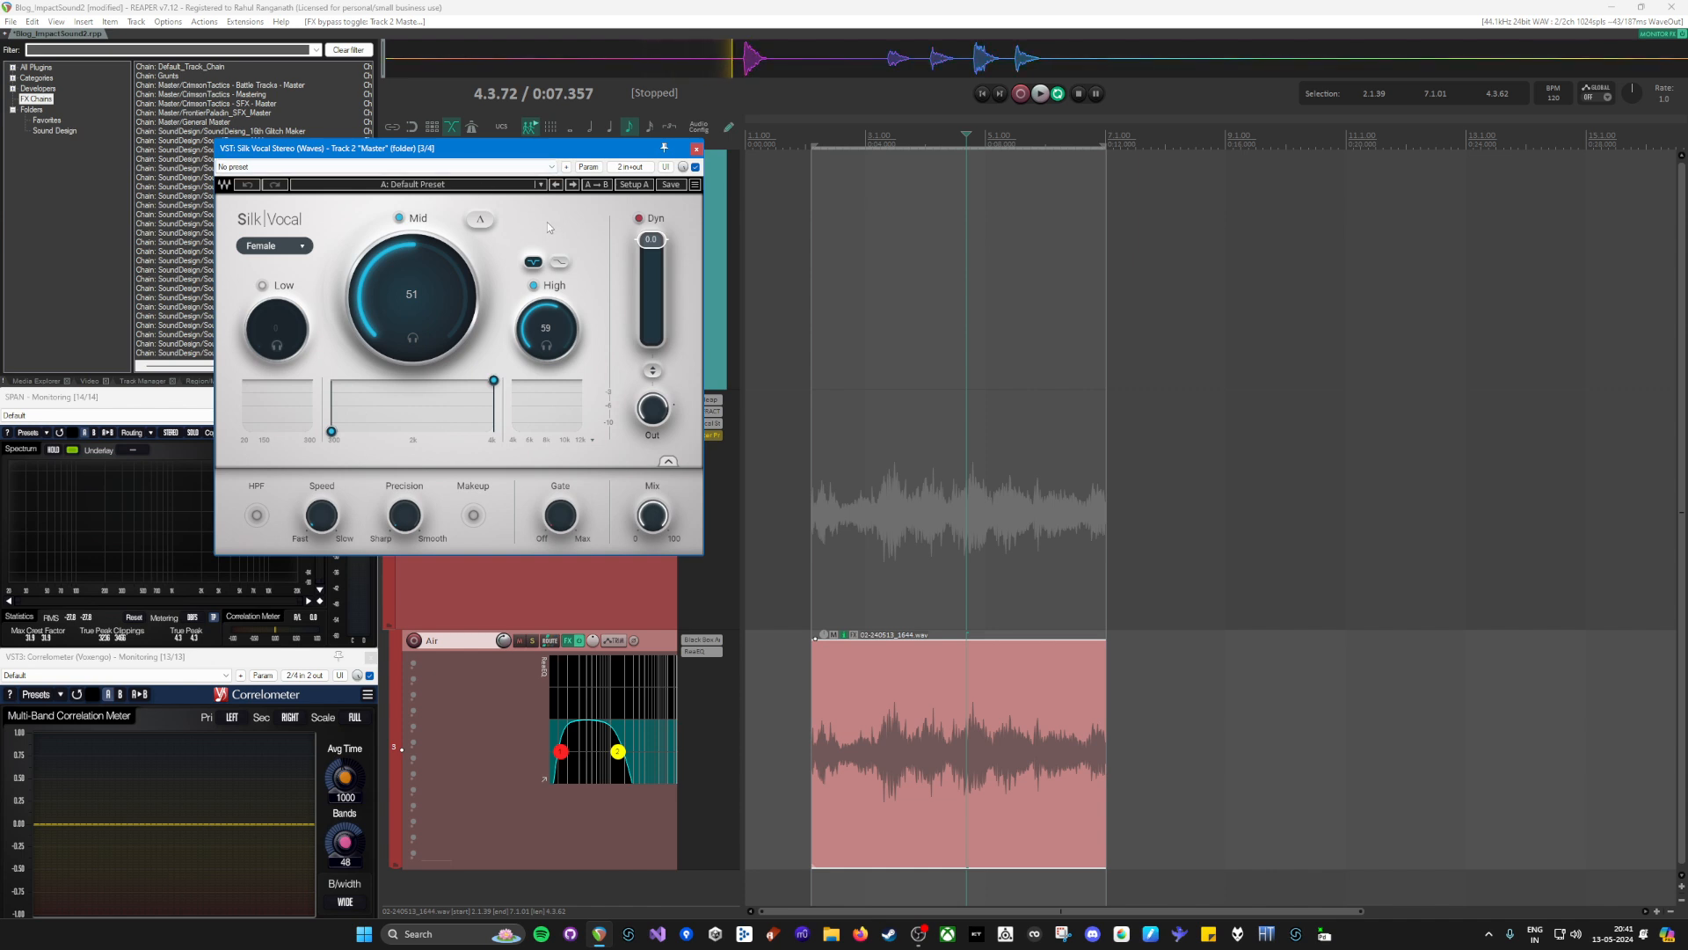
left_click_drag(544, 149, 485, 125)
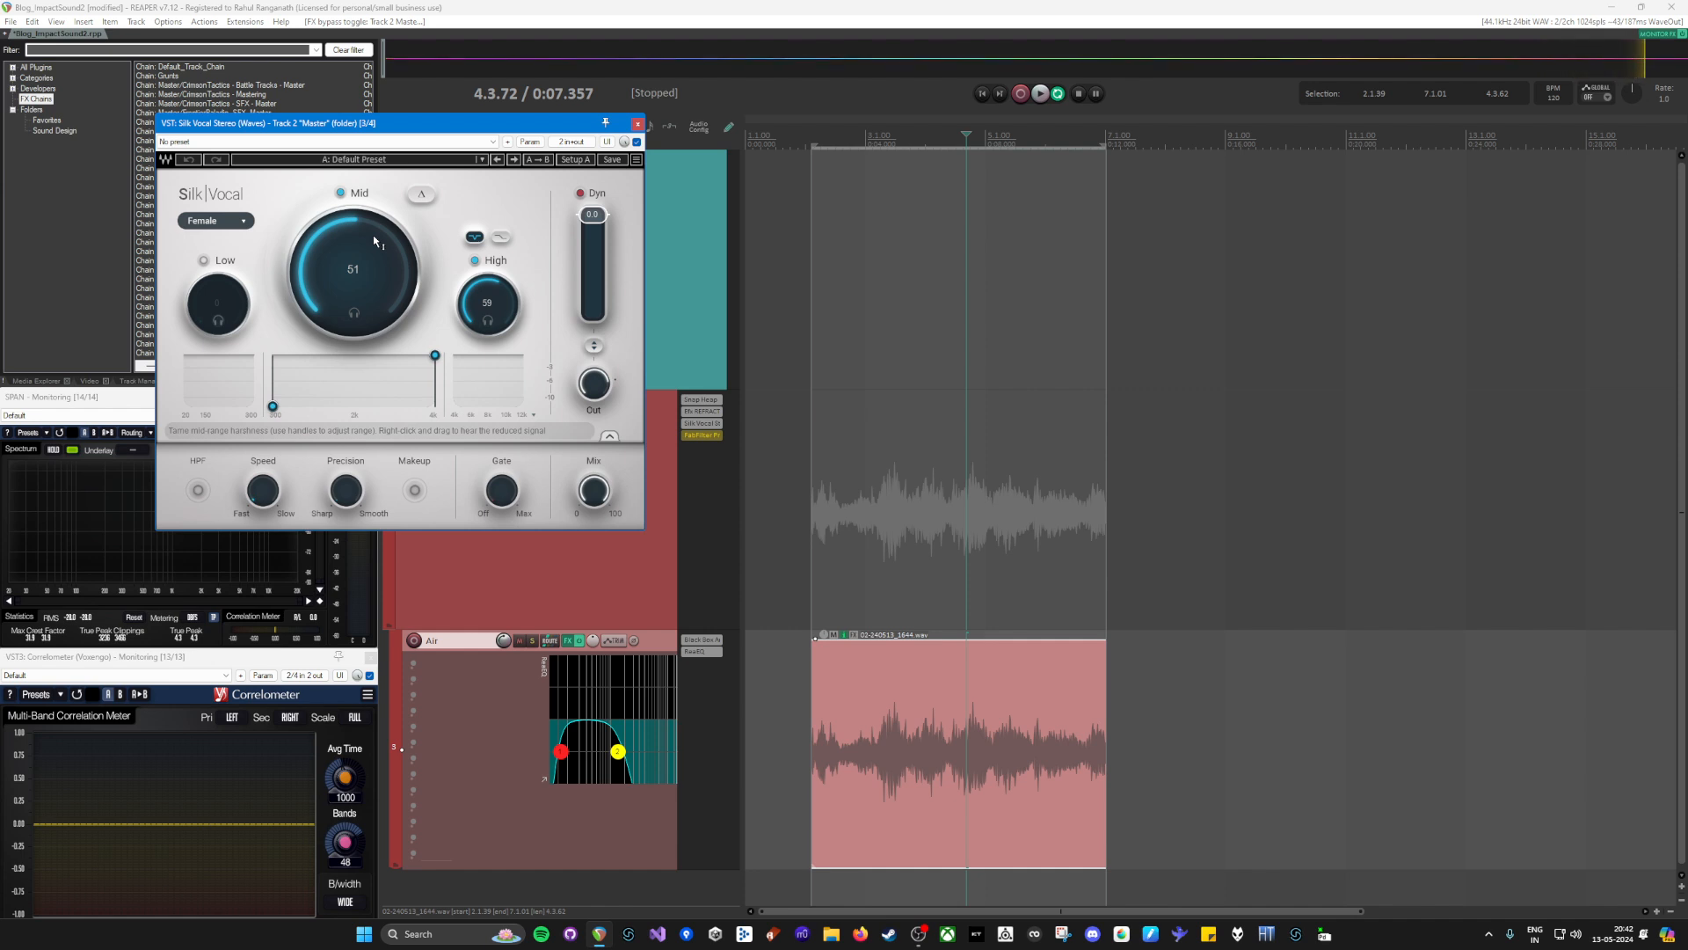
Step: Compare playback from within the Air recording with Silk Vocal active and bypassed, leaving it enabled
left_click(895, 528)
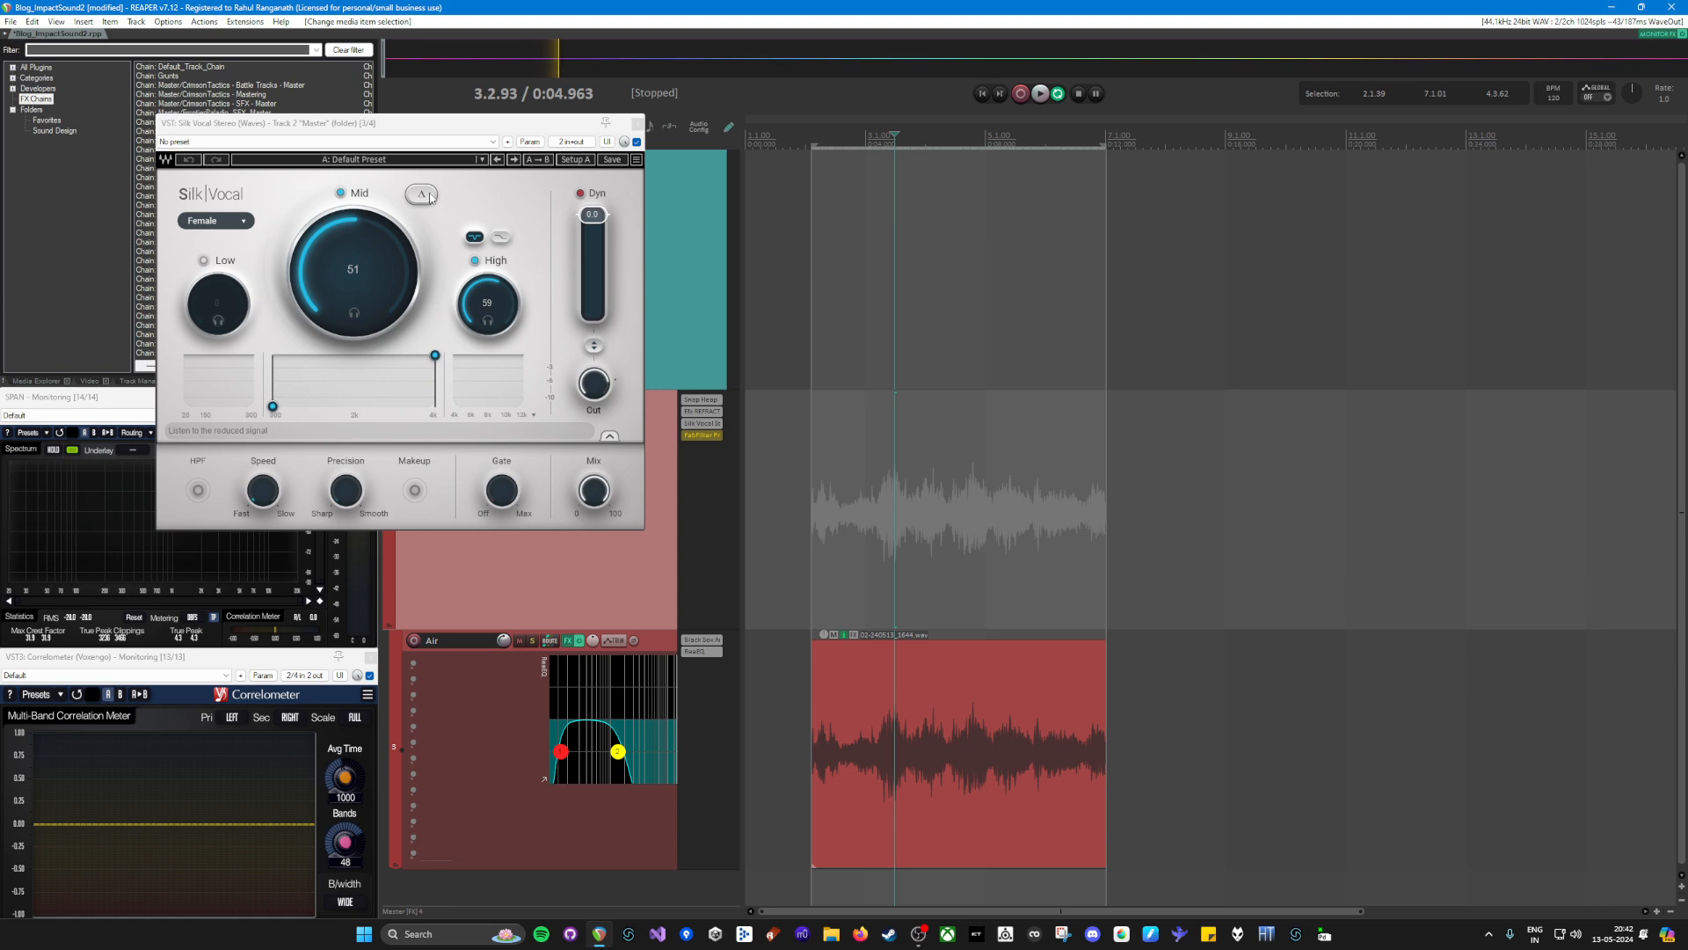
key("space")
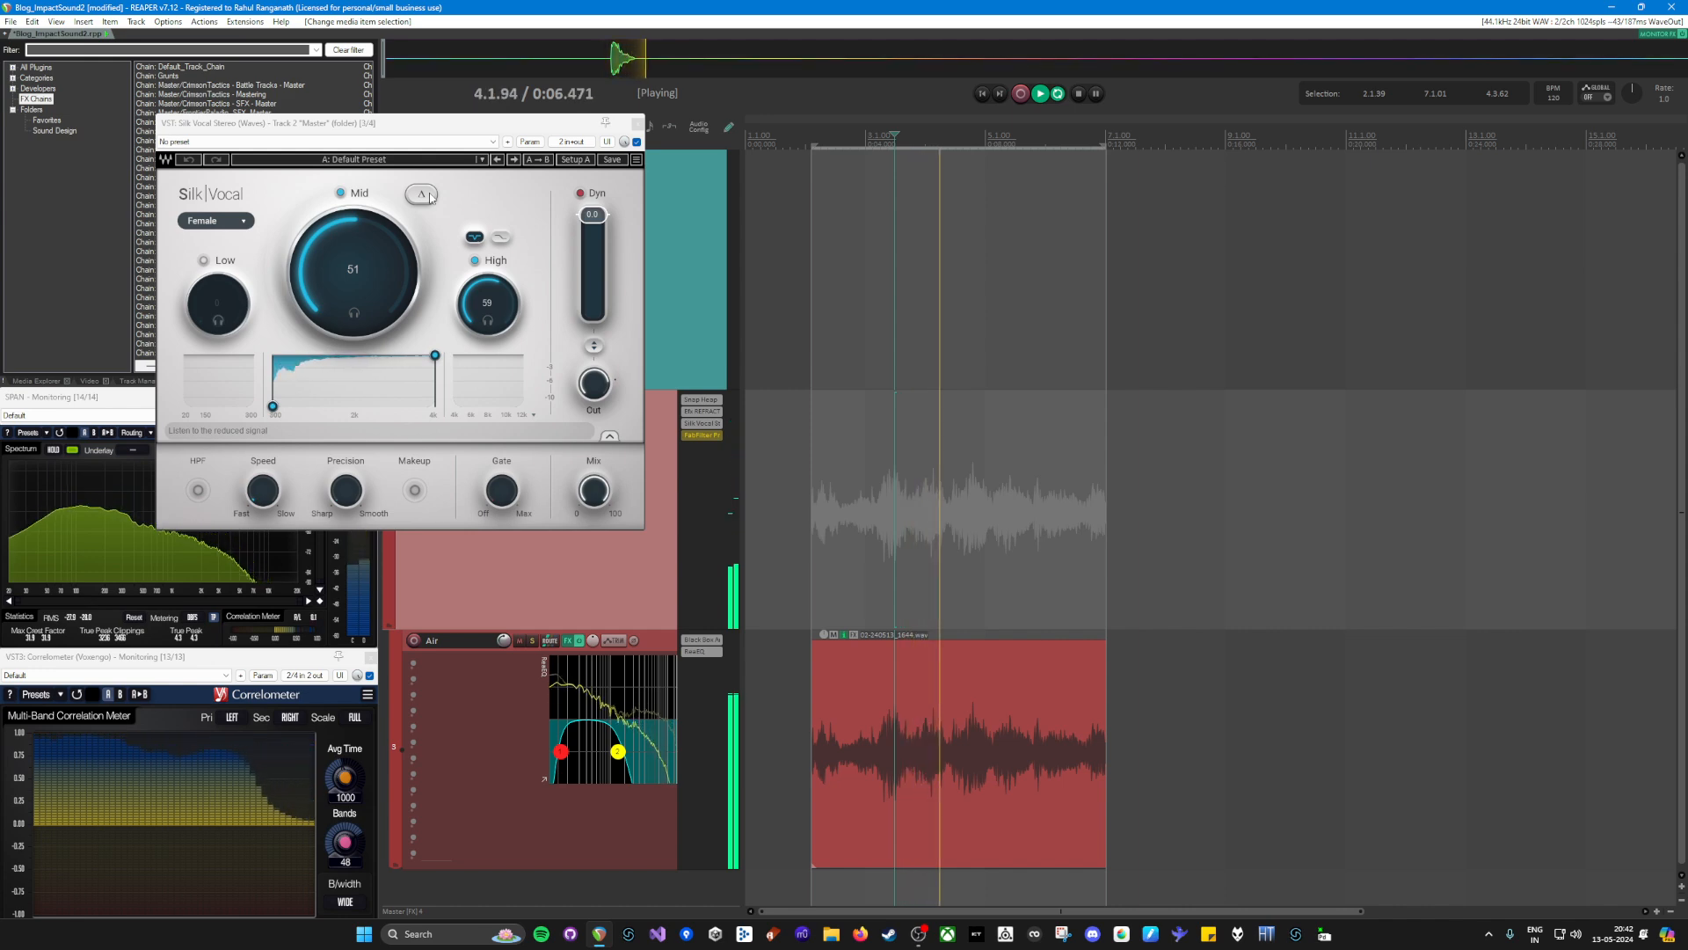
key("space")
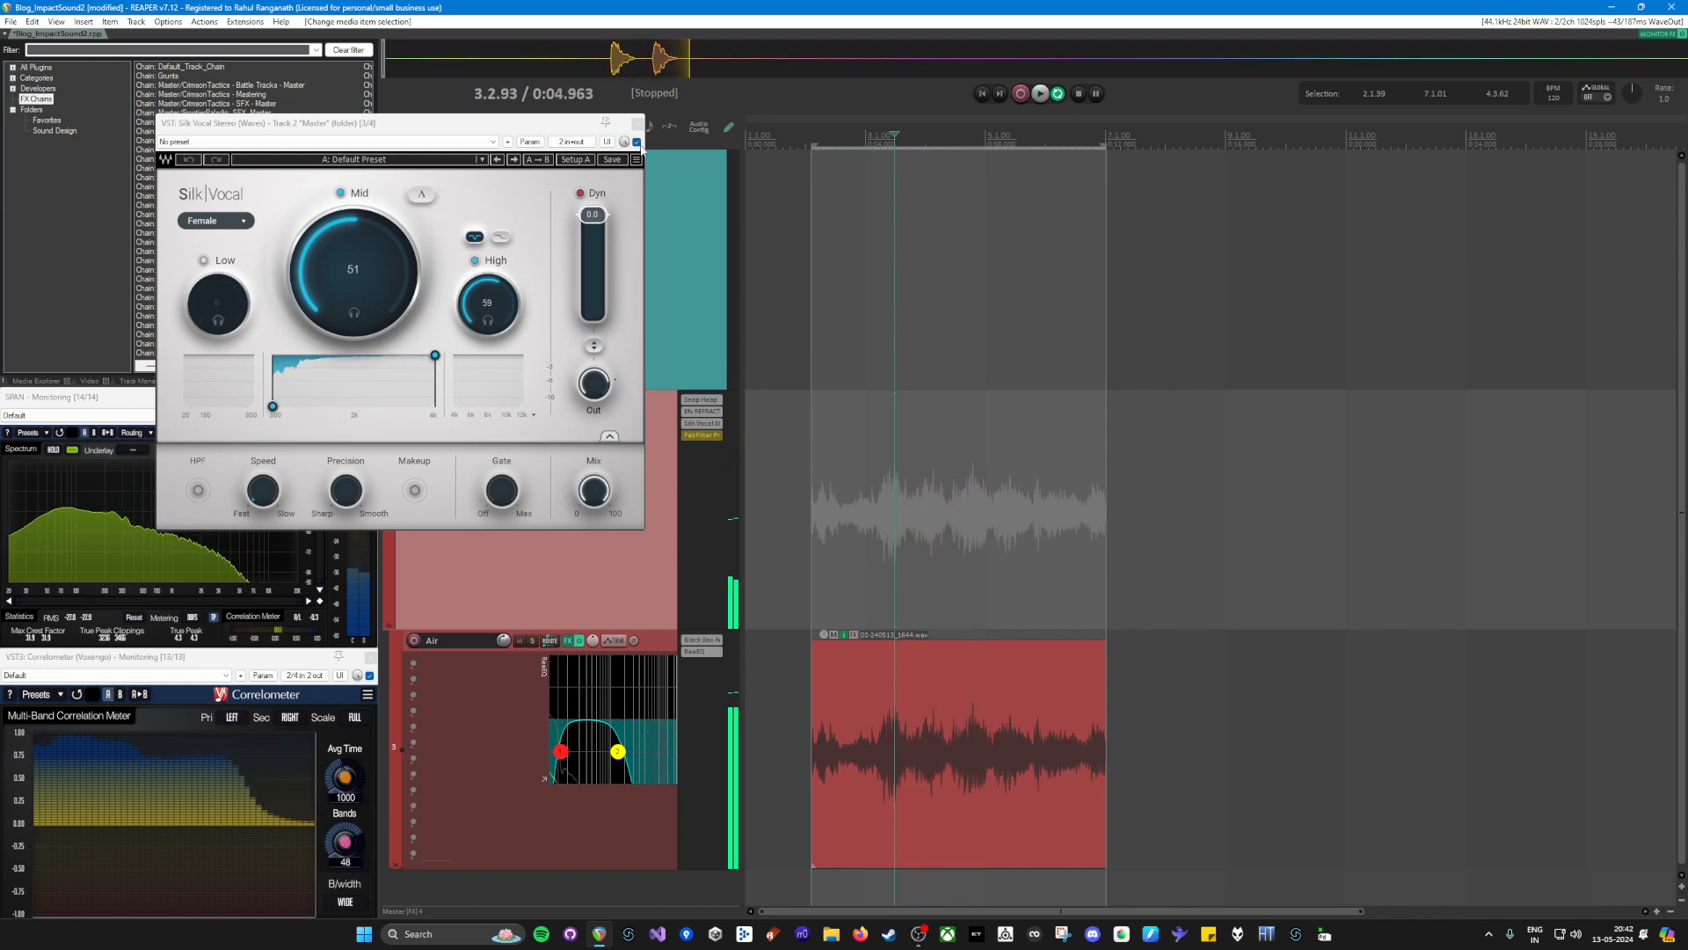
left_click(637, 143)
key("space")
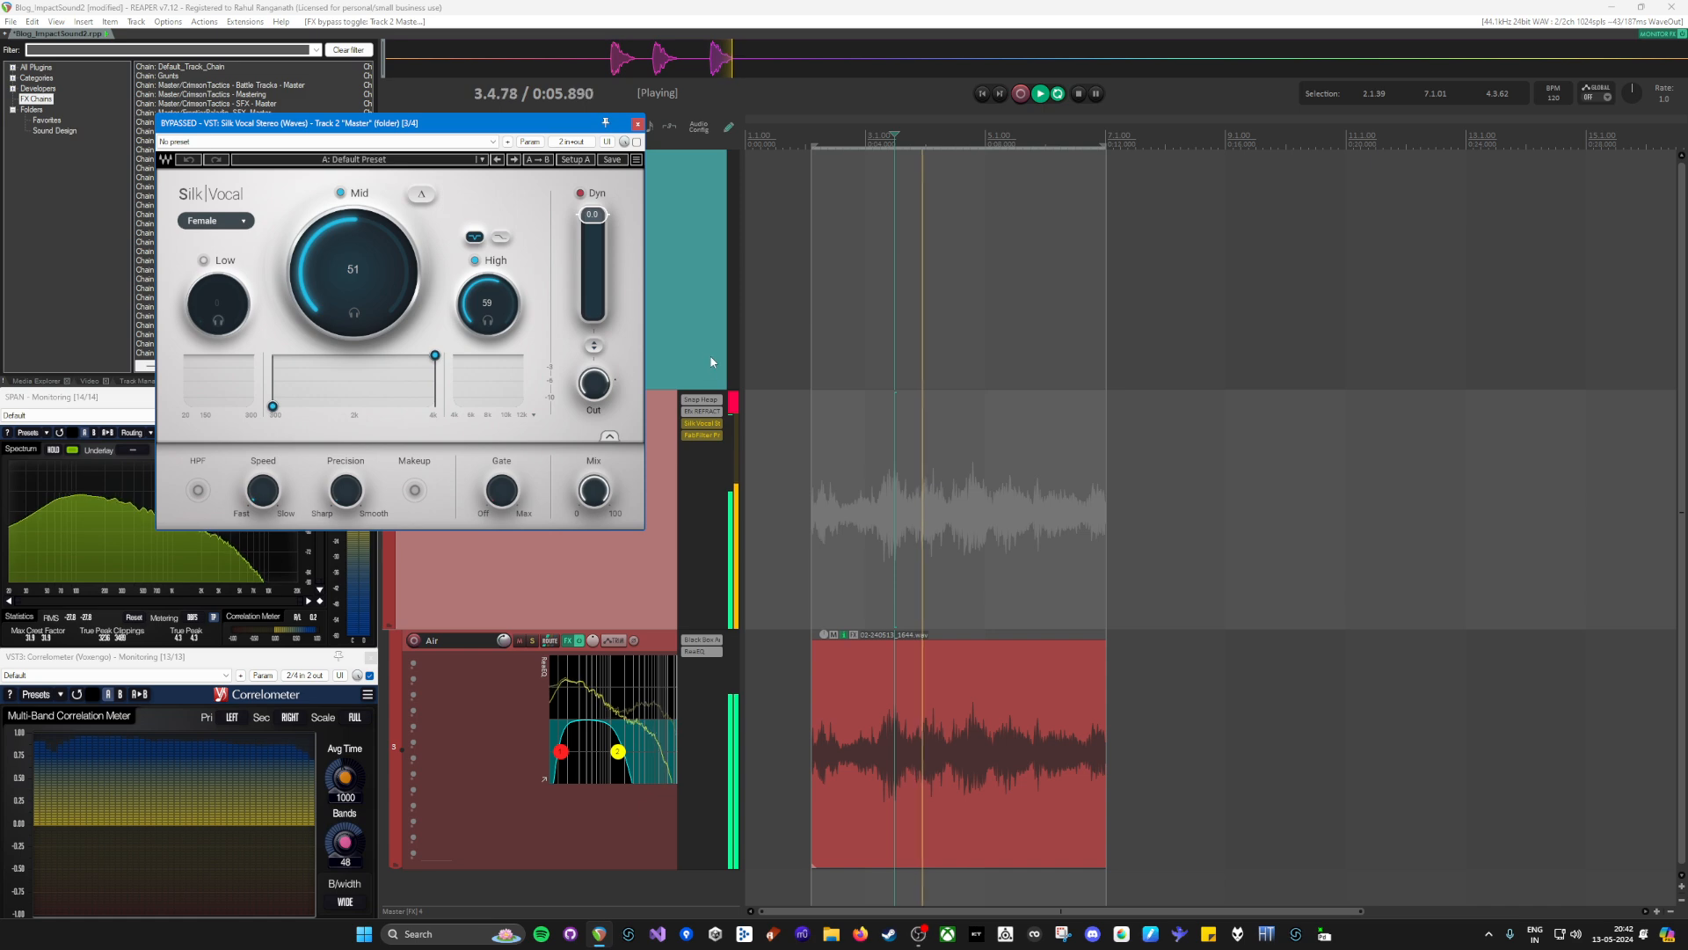
key("space")
left_click(637, 142)
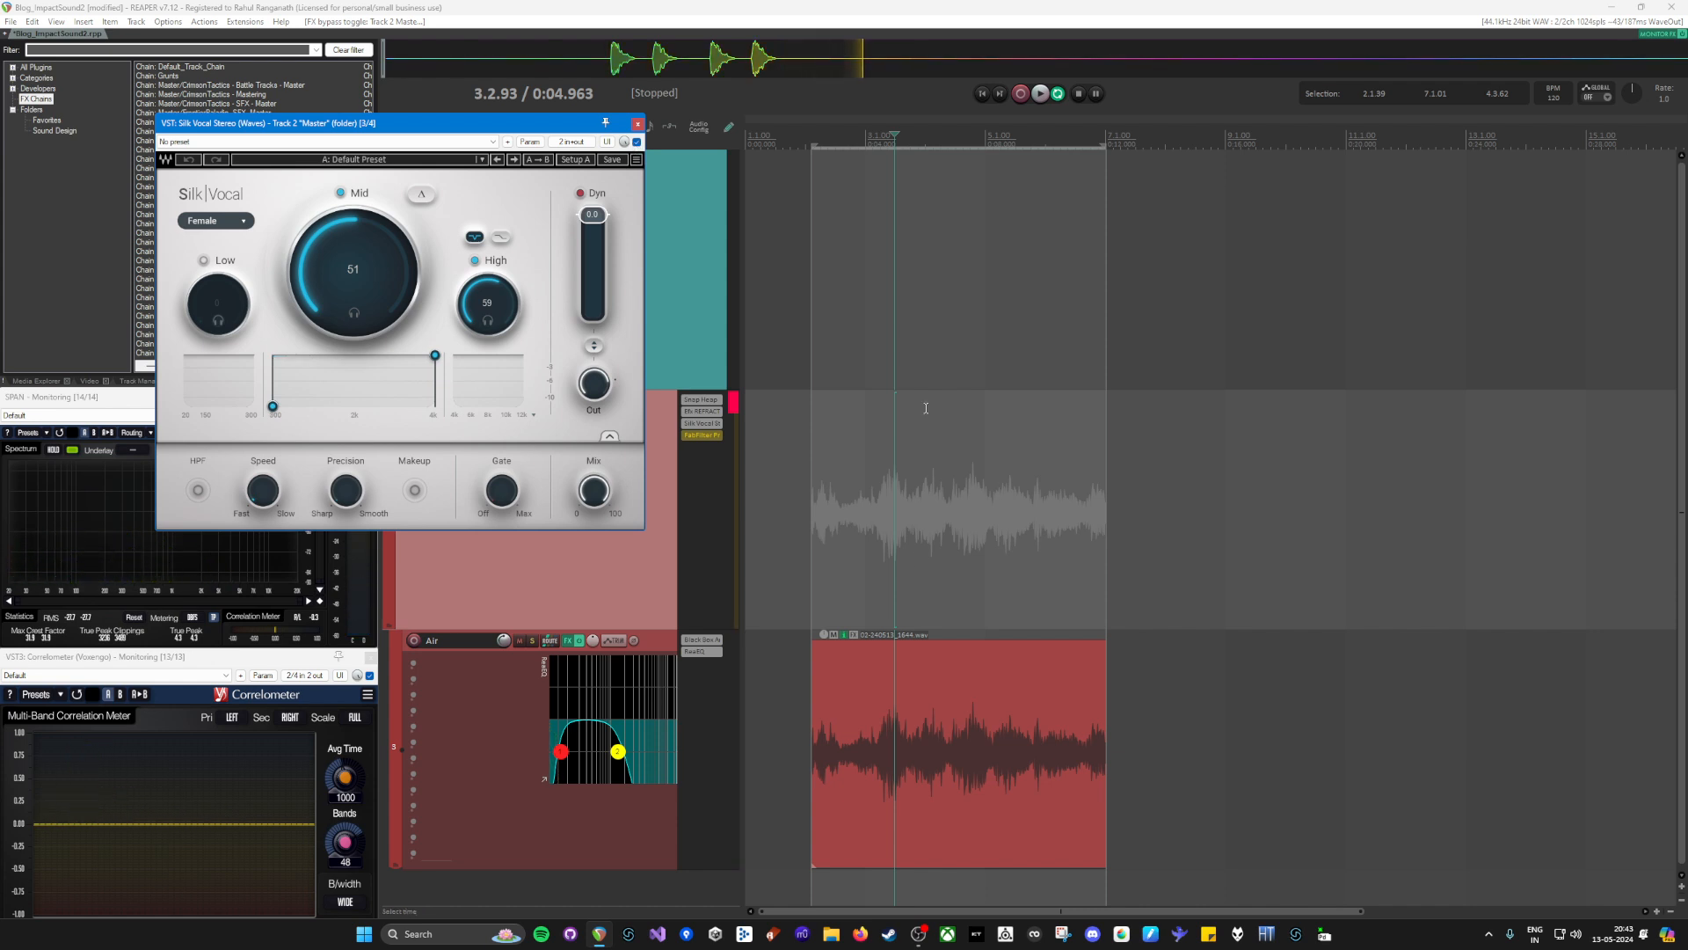
key("space")
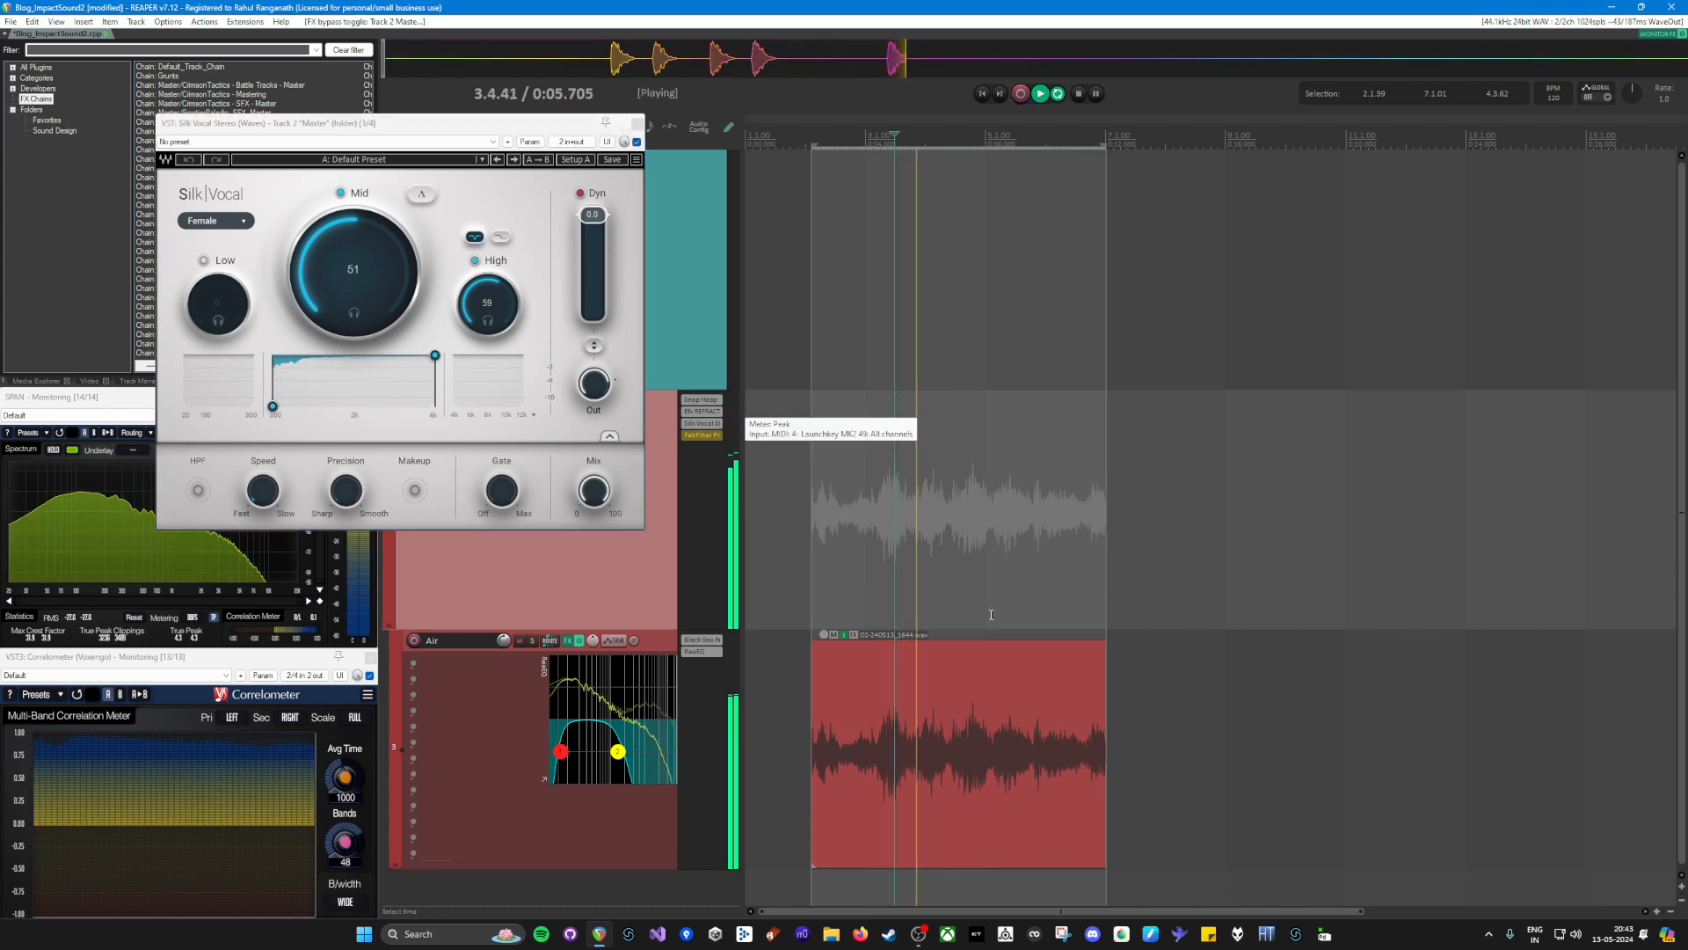
key("space")
Step: Set Silk Vocal's Dyn compression to -3.0, audition the impacts, and close its settings window
left_click_drag(592, 215, 592, 221)
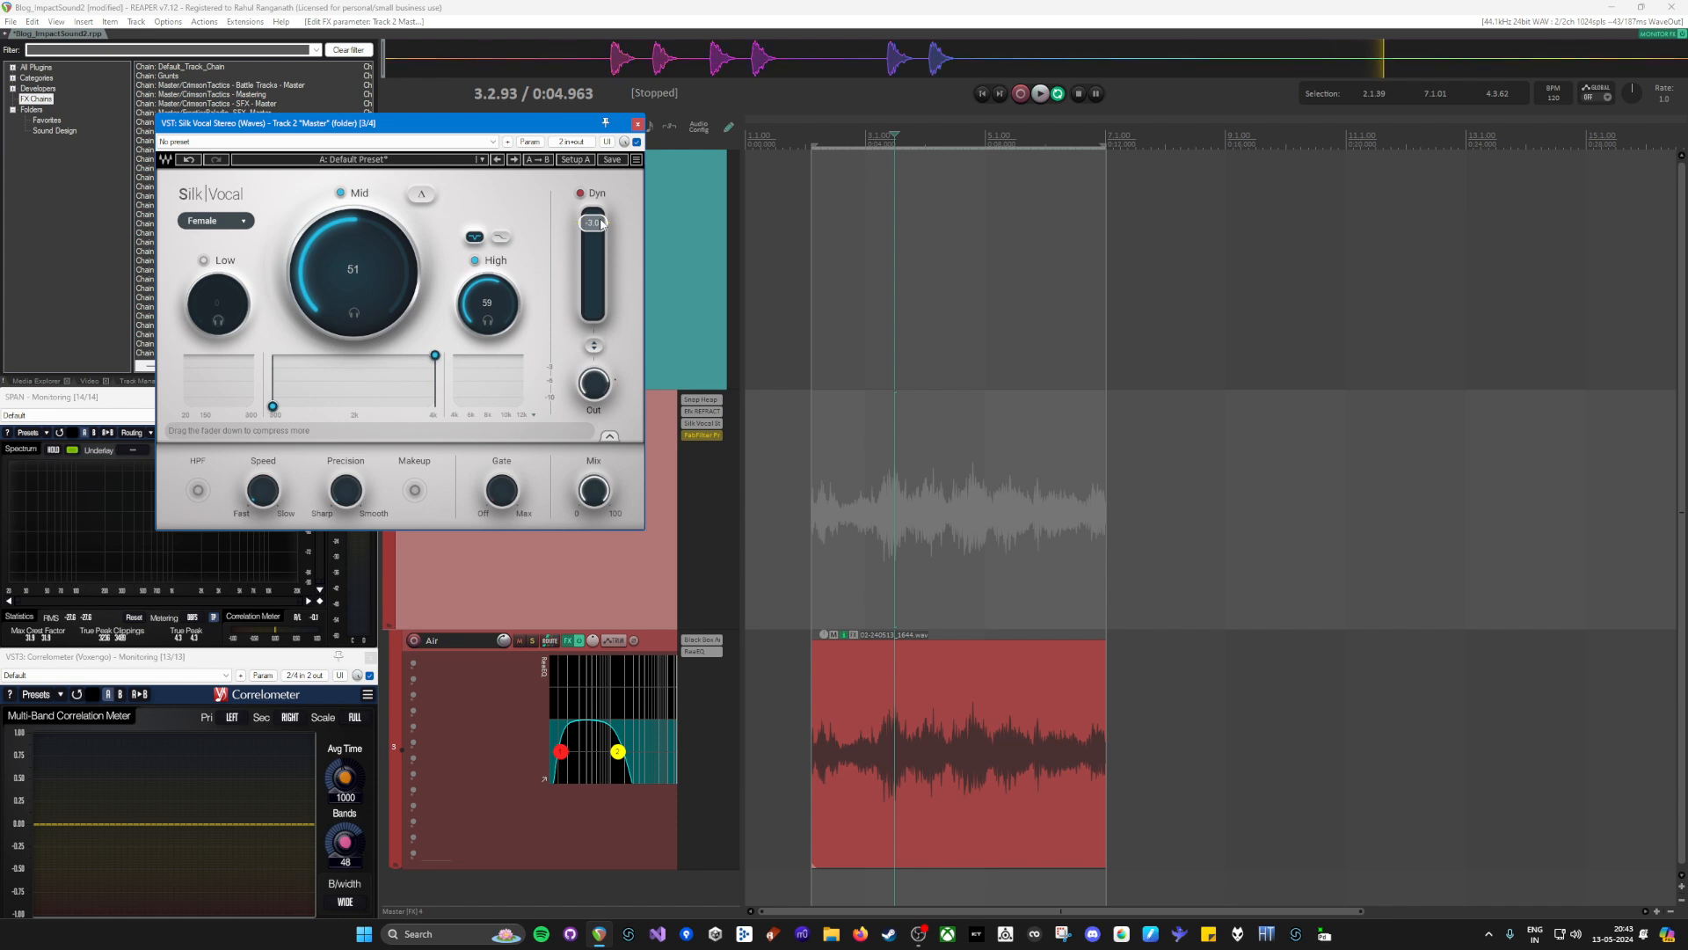
key("space")
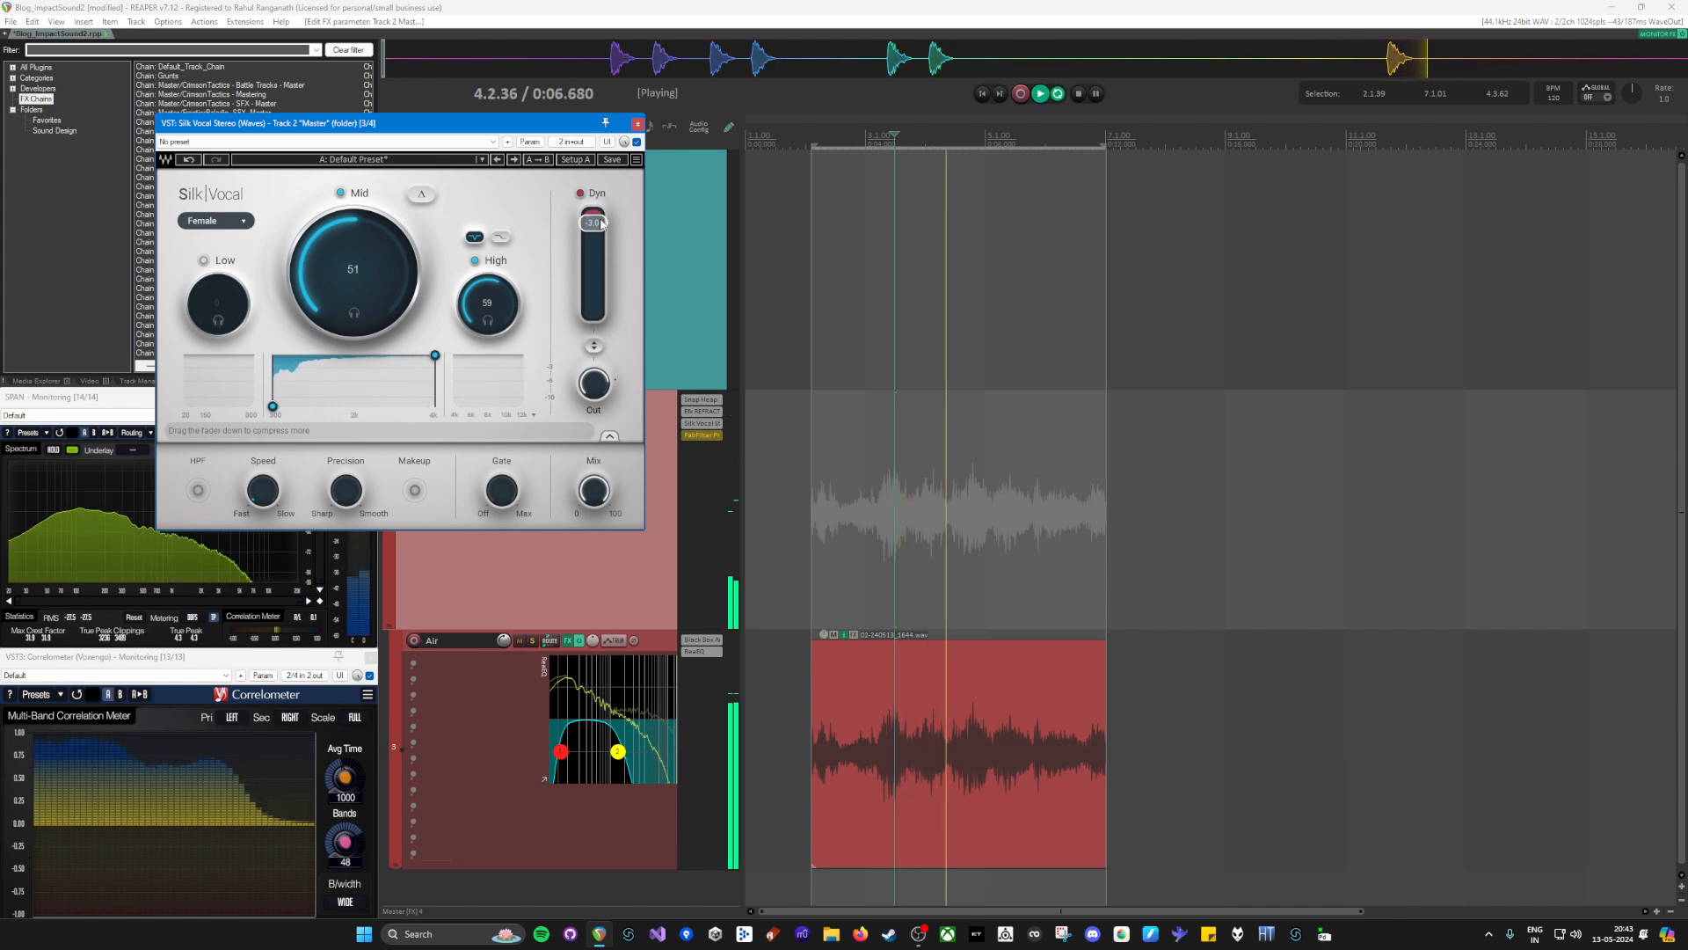
key("space")
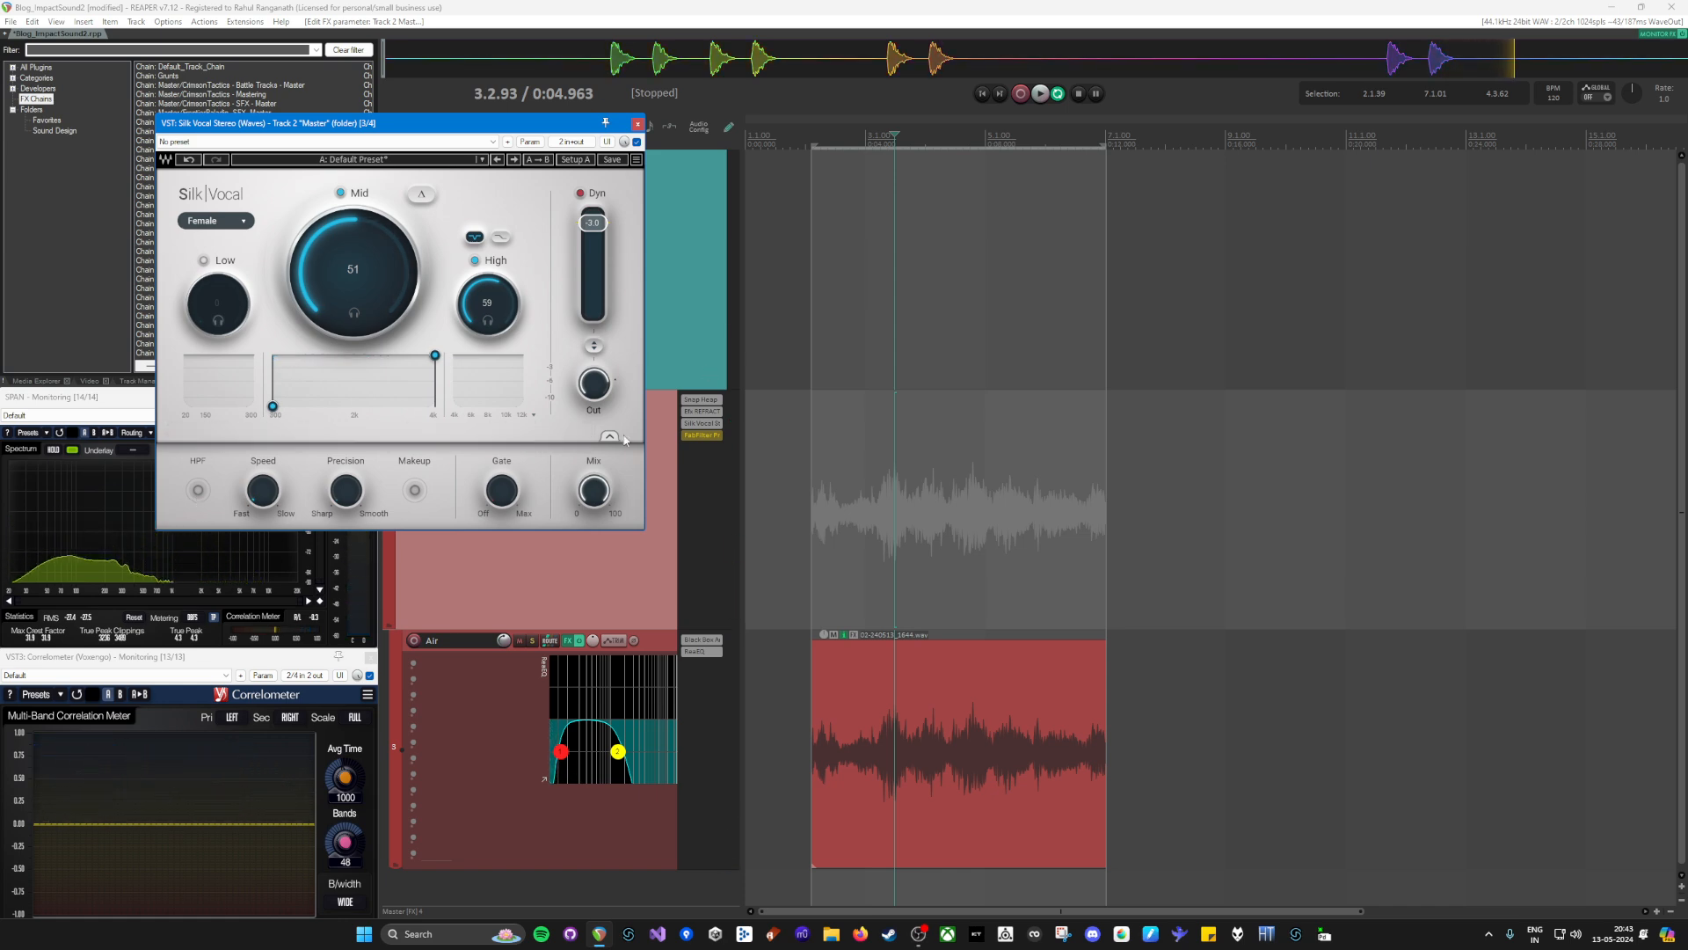
left_click_drag(571, 127, 954, 163)
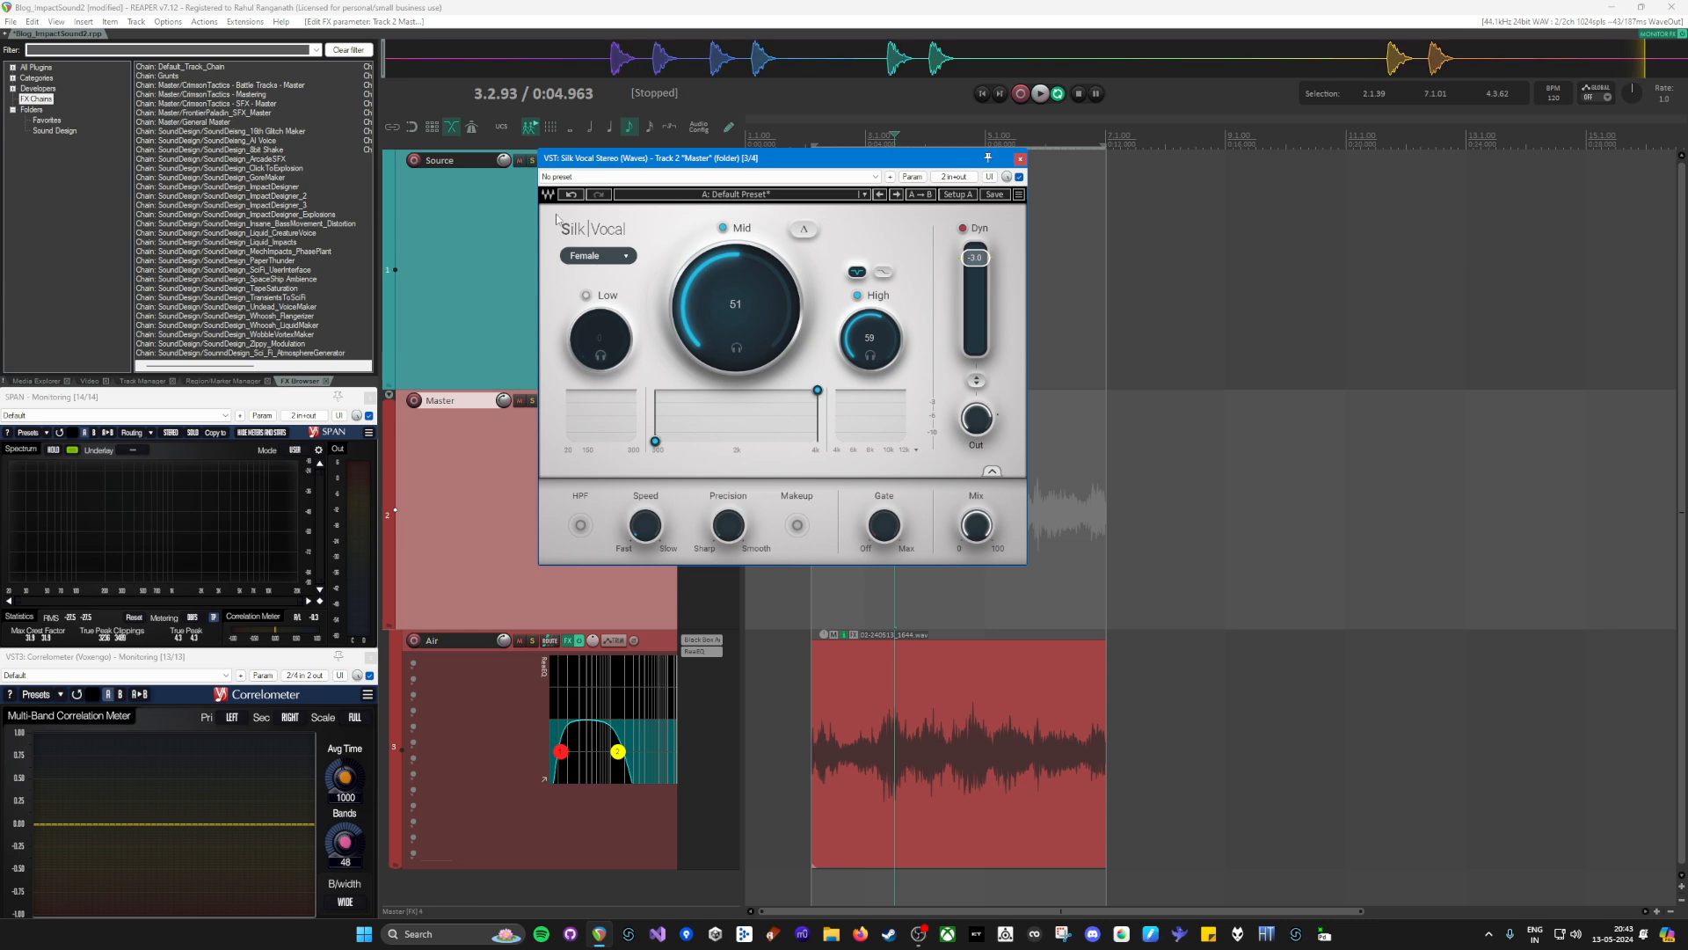
left_click_drag(983, 158, 752, 167)
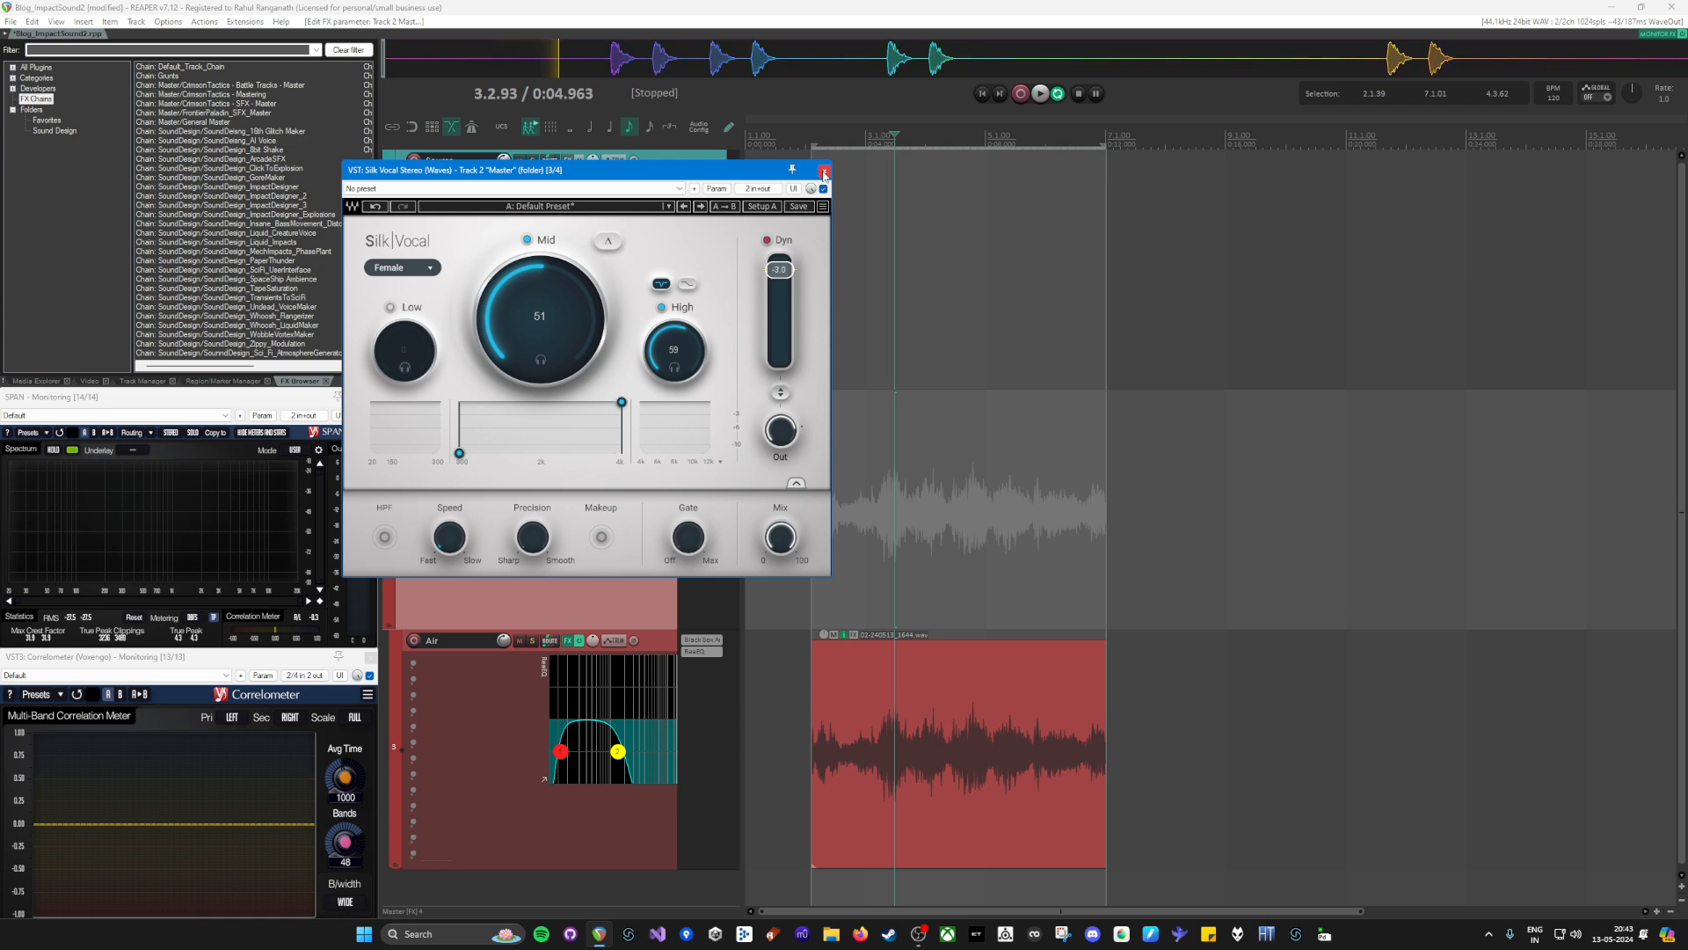
left_click(824, 171)
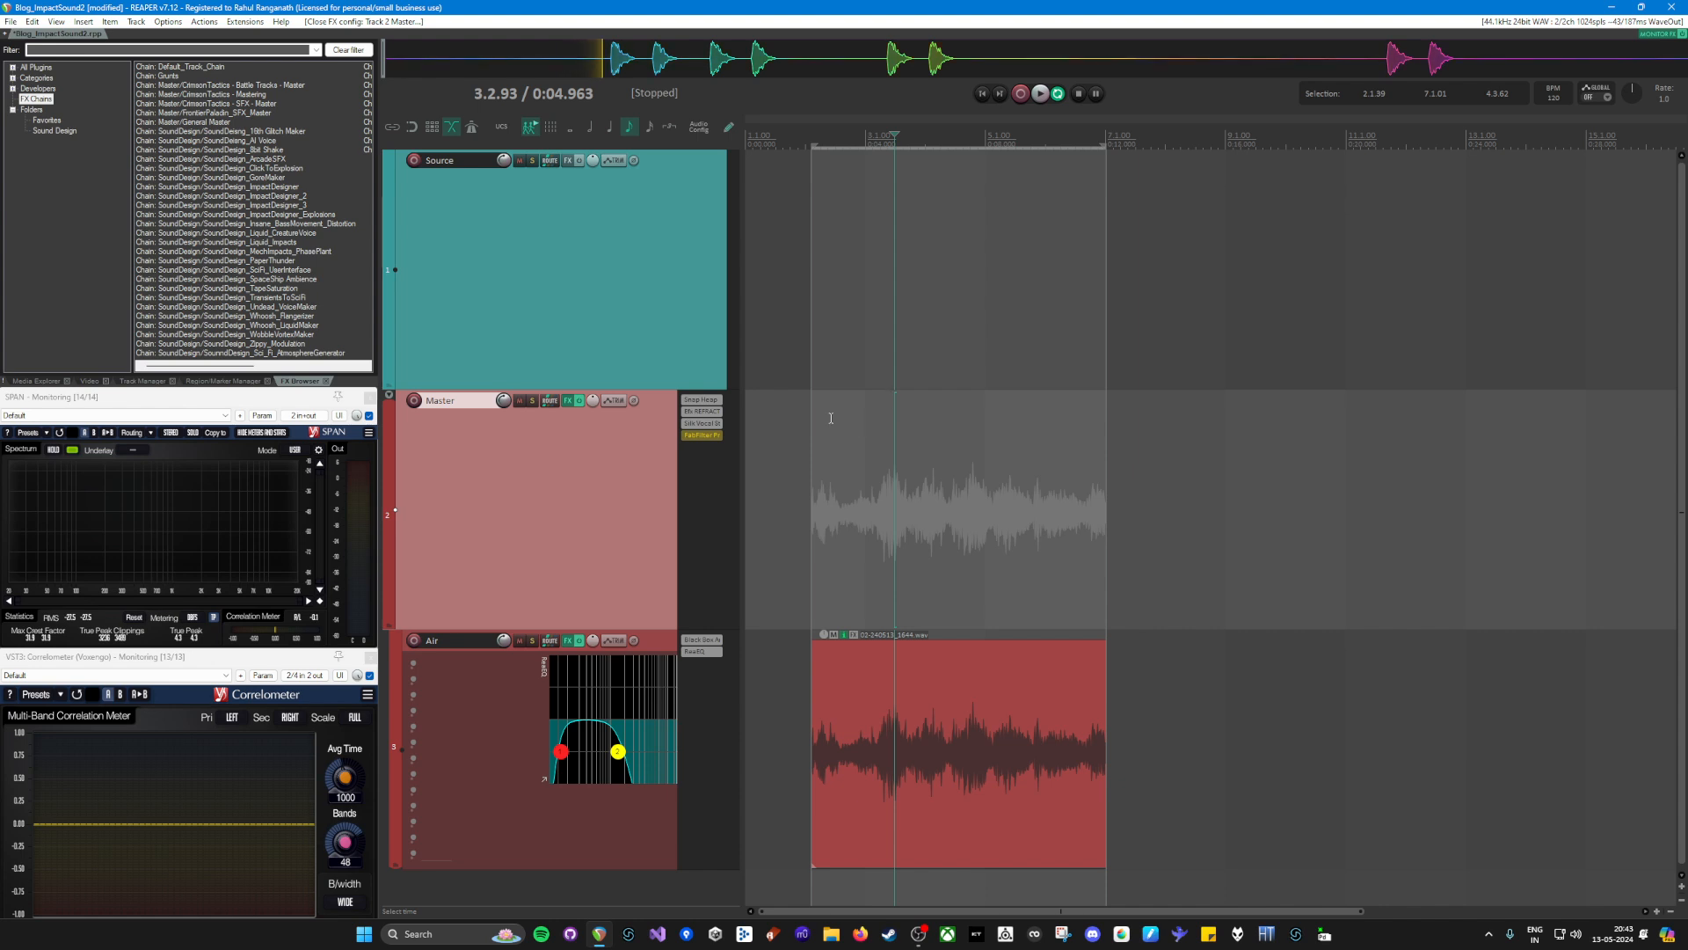
Step: Enable the FabFilter Pro-L 2 limiter on the Master track, check its settings window, and audition the impacts
left_click(715, 436, "ctrl")
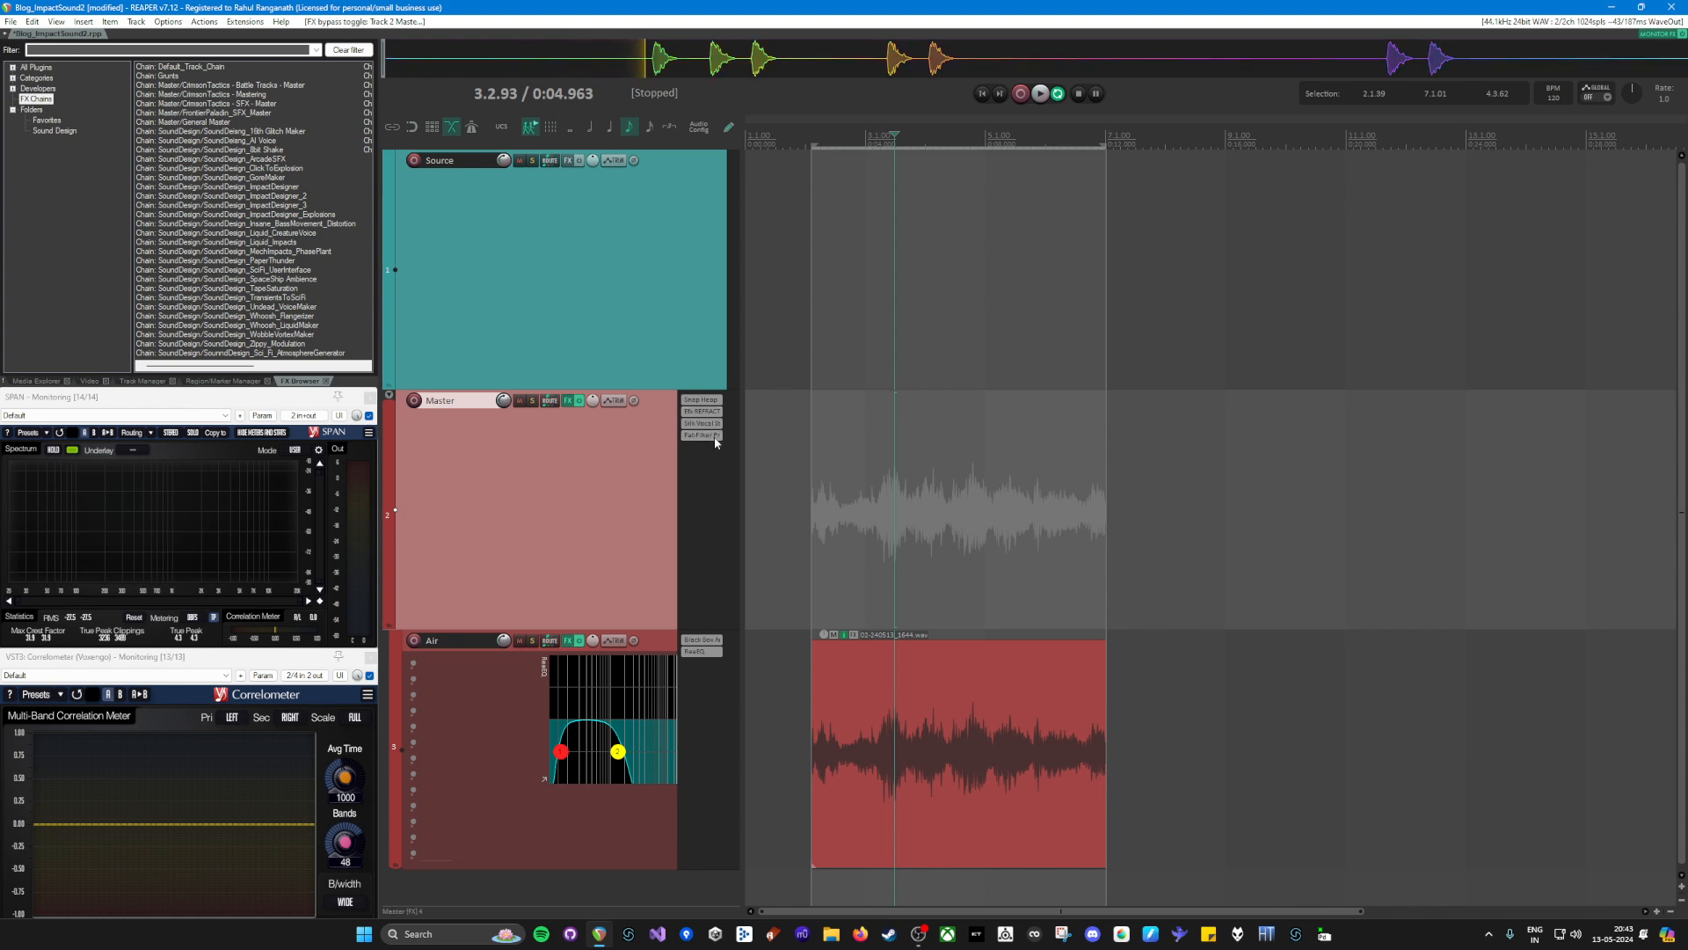
left_click(714, 437)
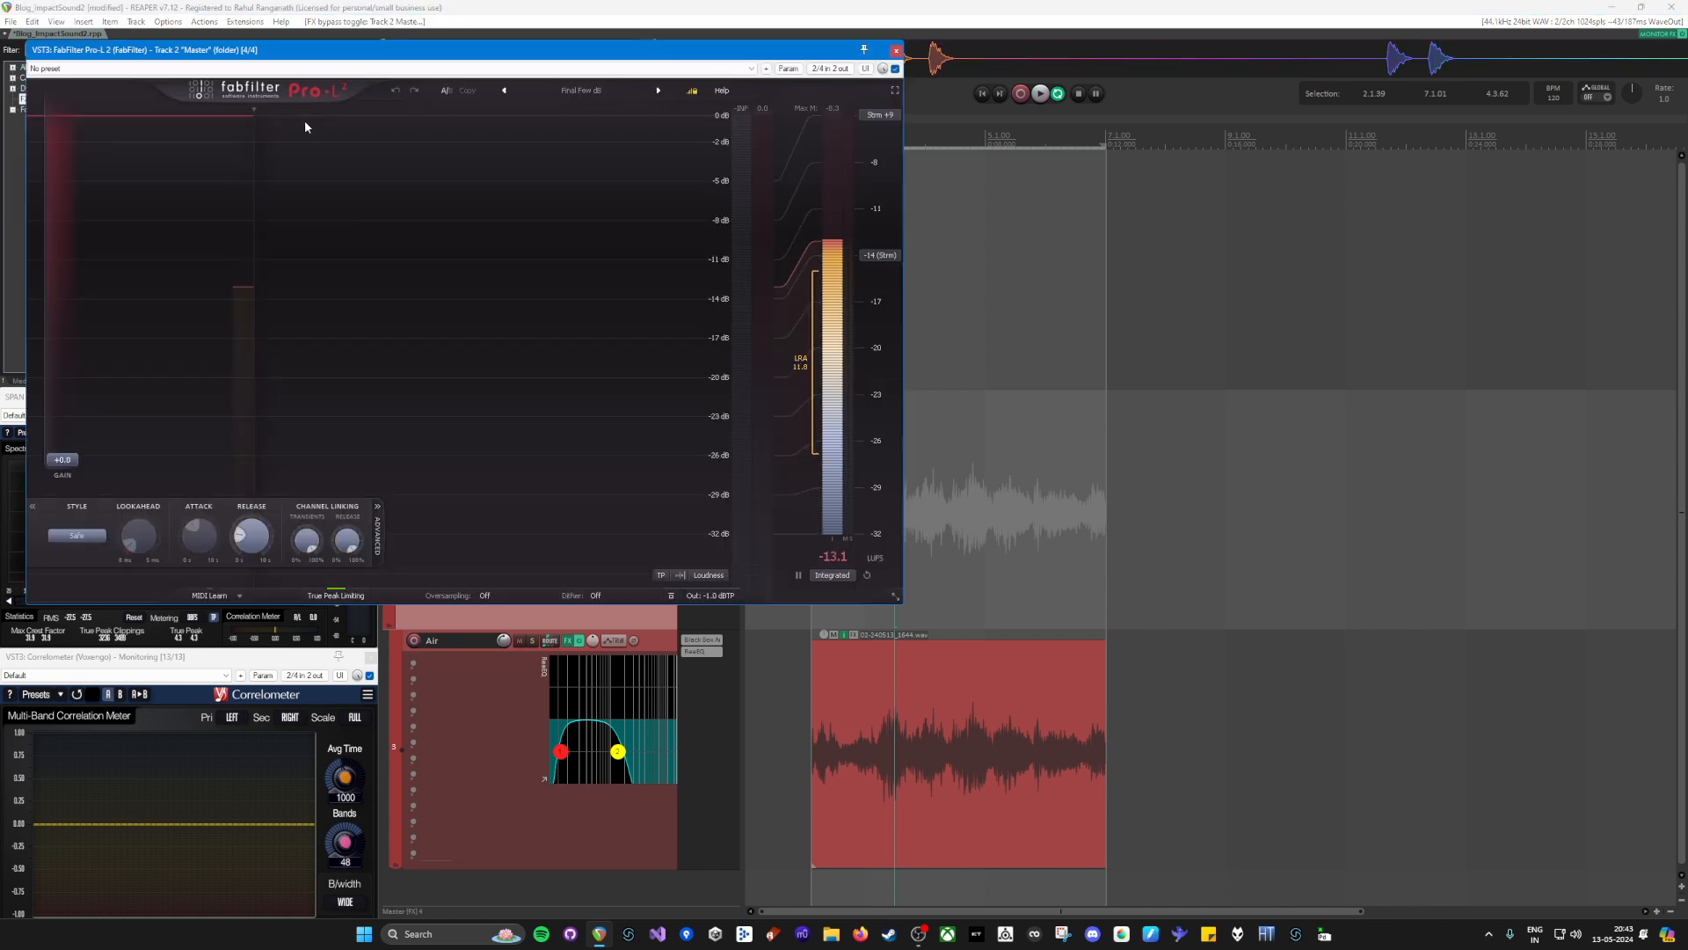
left_click(896, 50)
left_click(703, 436)
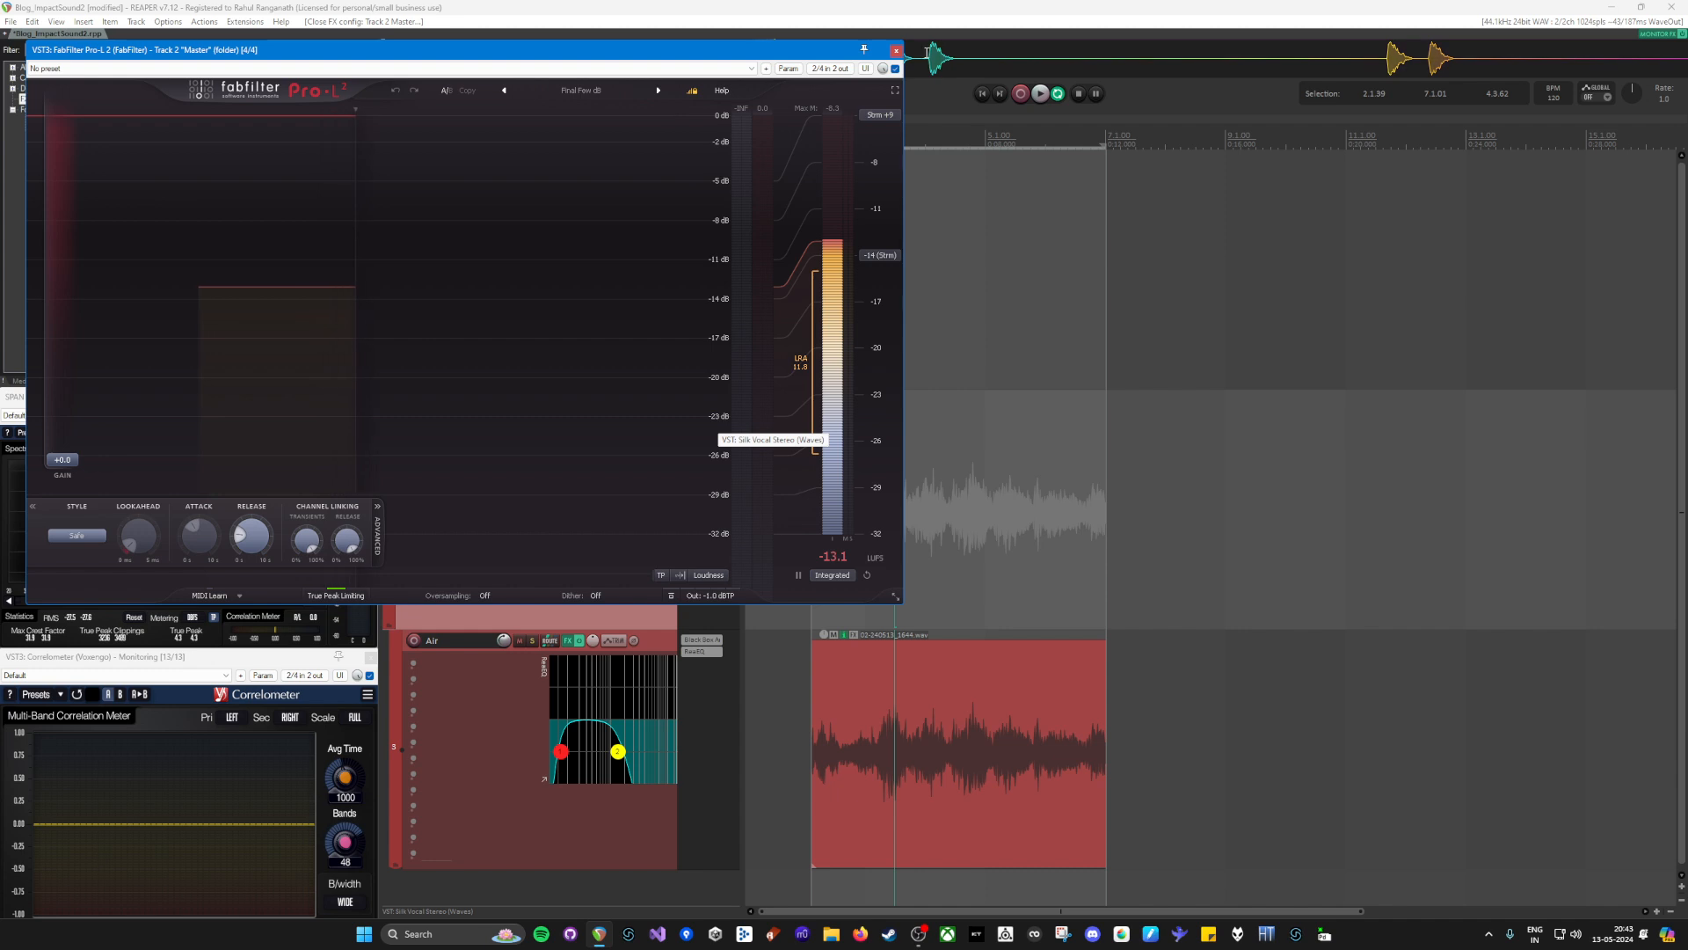
left_click(896, 50)
key("space")
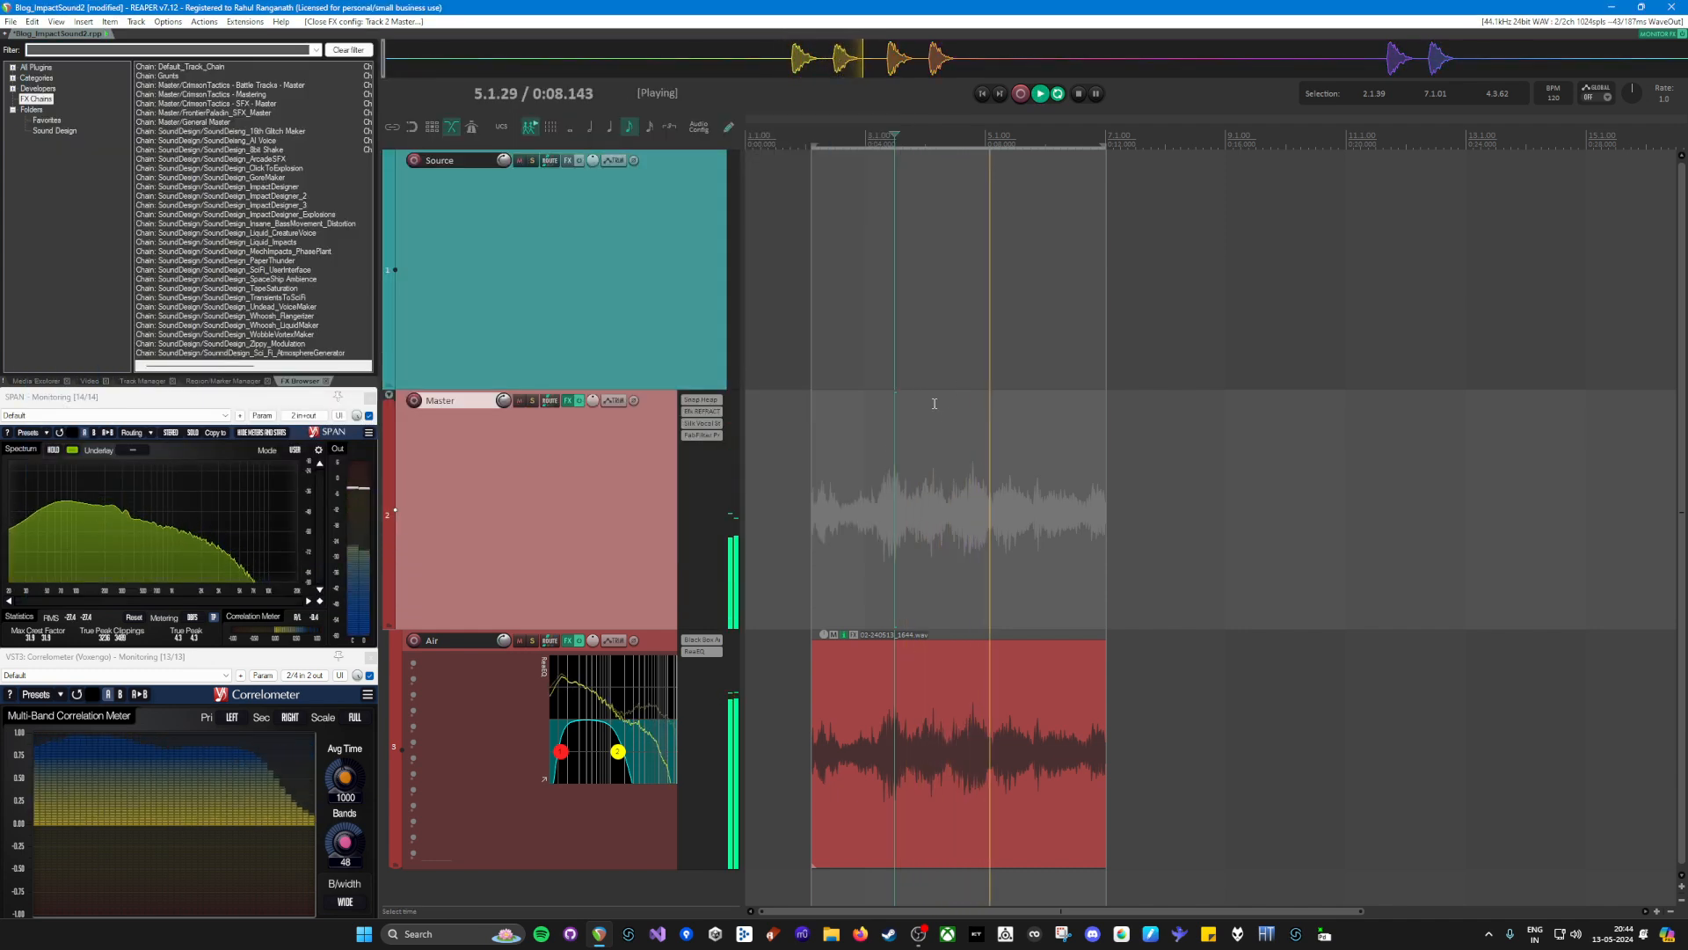
key("space")
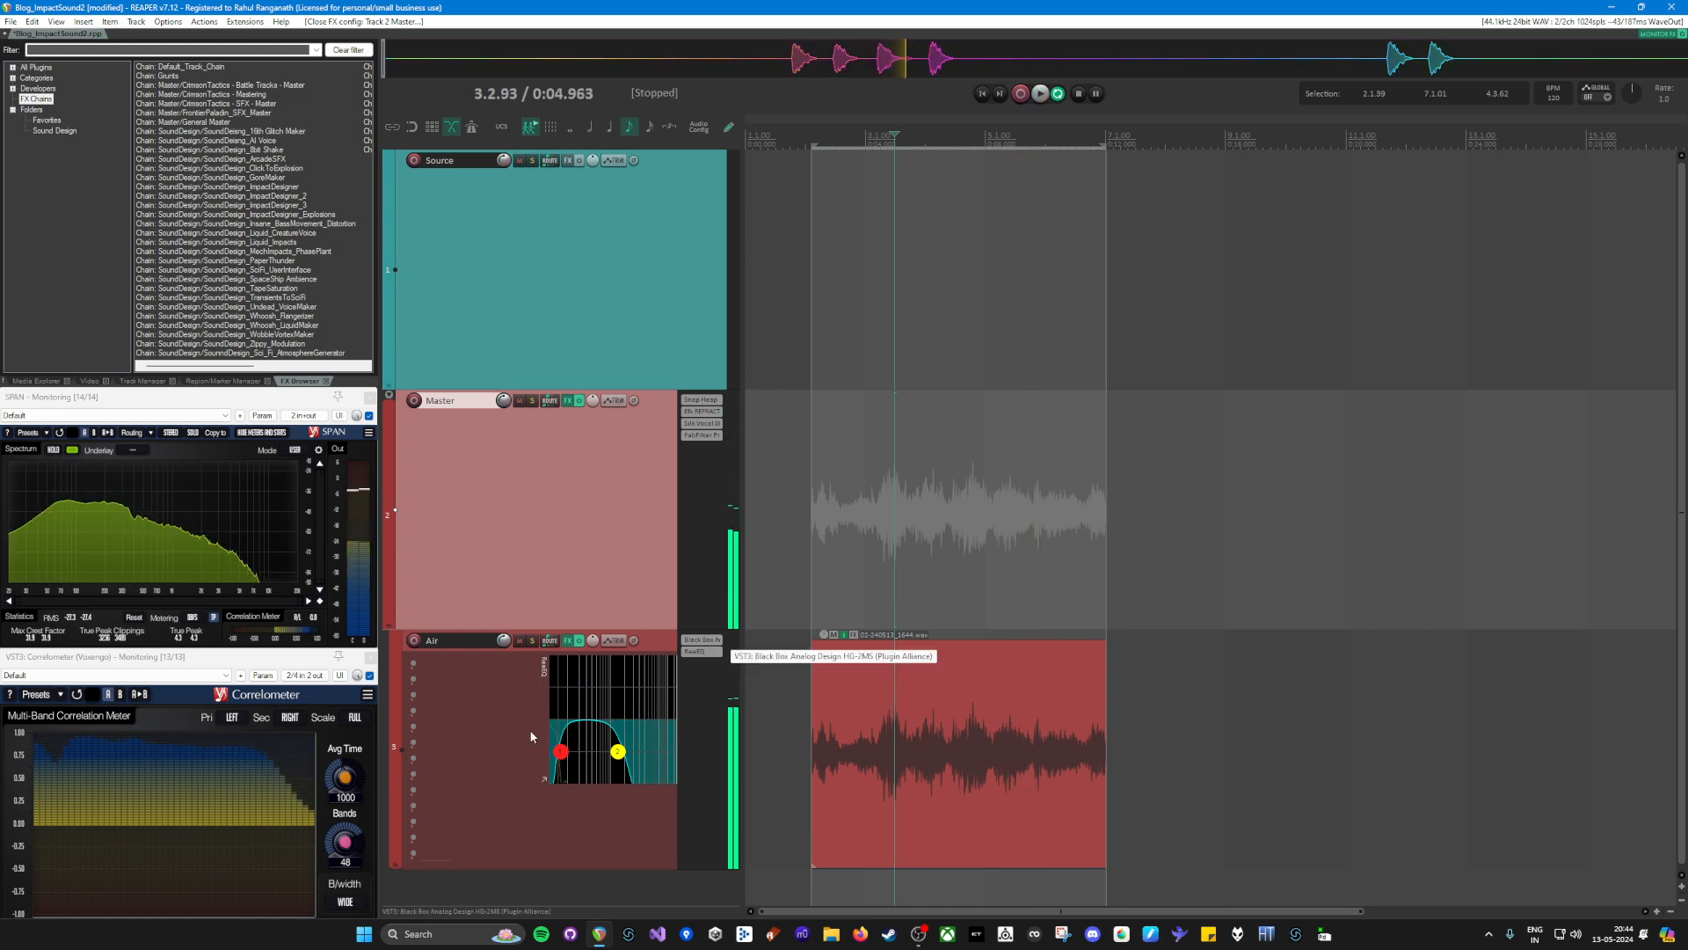
Step: Lower the high-pass cutoff in the Air track's embedded ReaEQ and audition the impacts
left_click(564, 756)
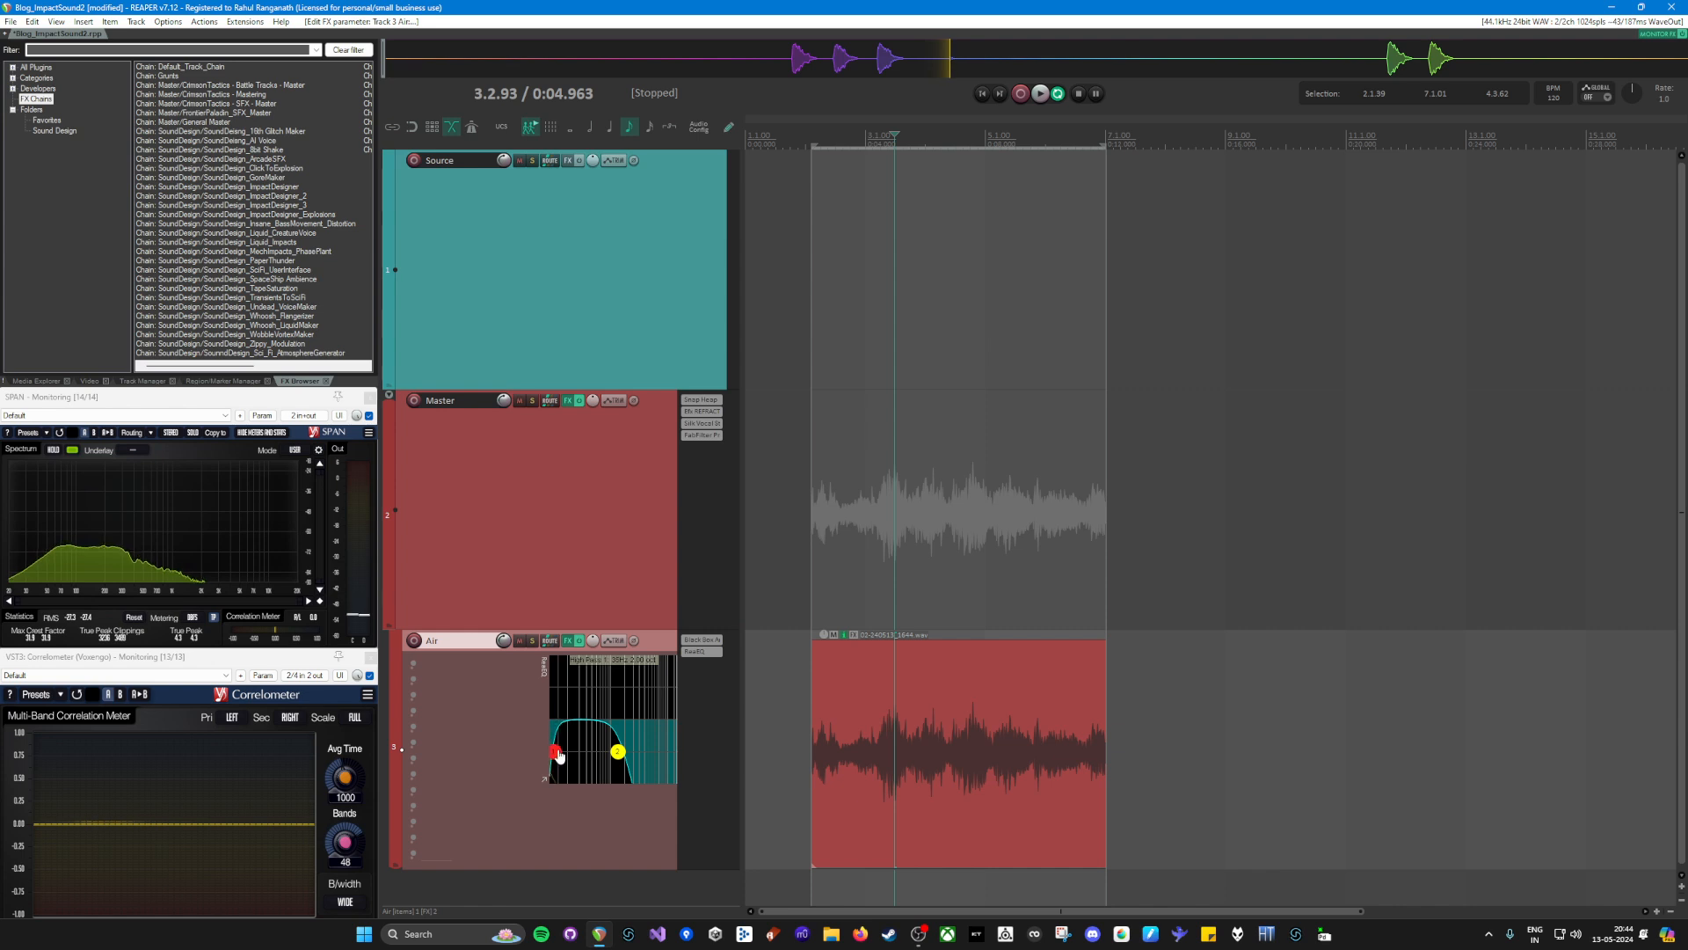
key("space")
key("space")
Step: Move the Air recording up to the Source track and play it there without the Air and Master effects
scroll(1026, 554, "down", 2)
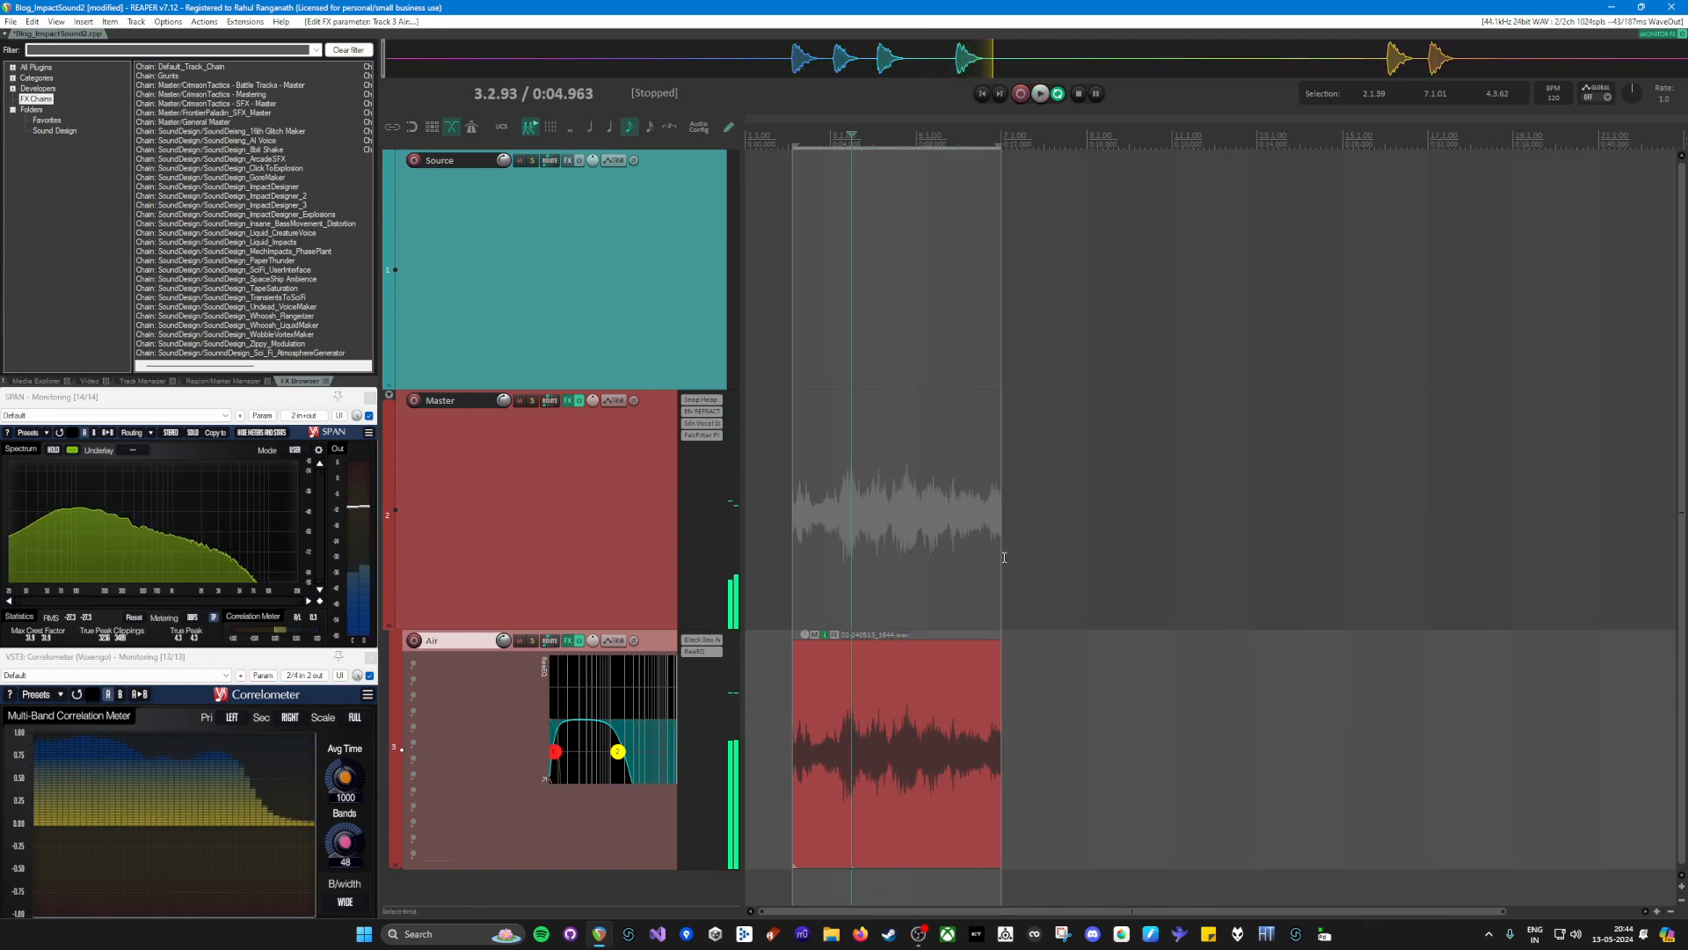
scroll(994, 538, "down", 1)
left_click_drag(970, 528, 925, 643)
key("KP_8")
key("KP_8")
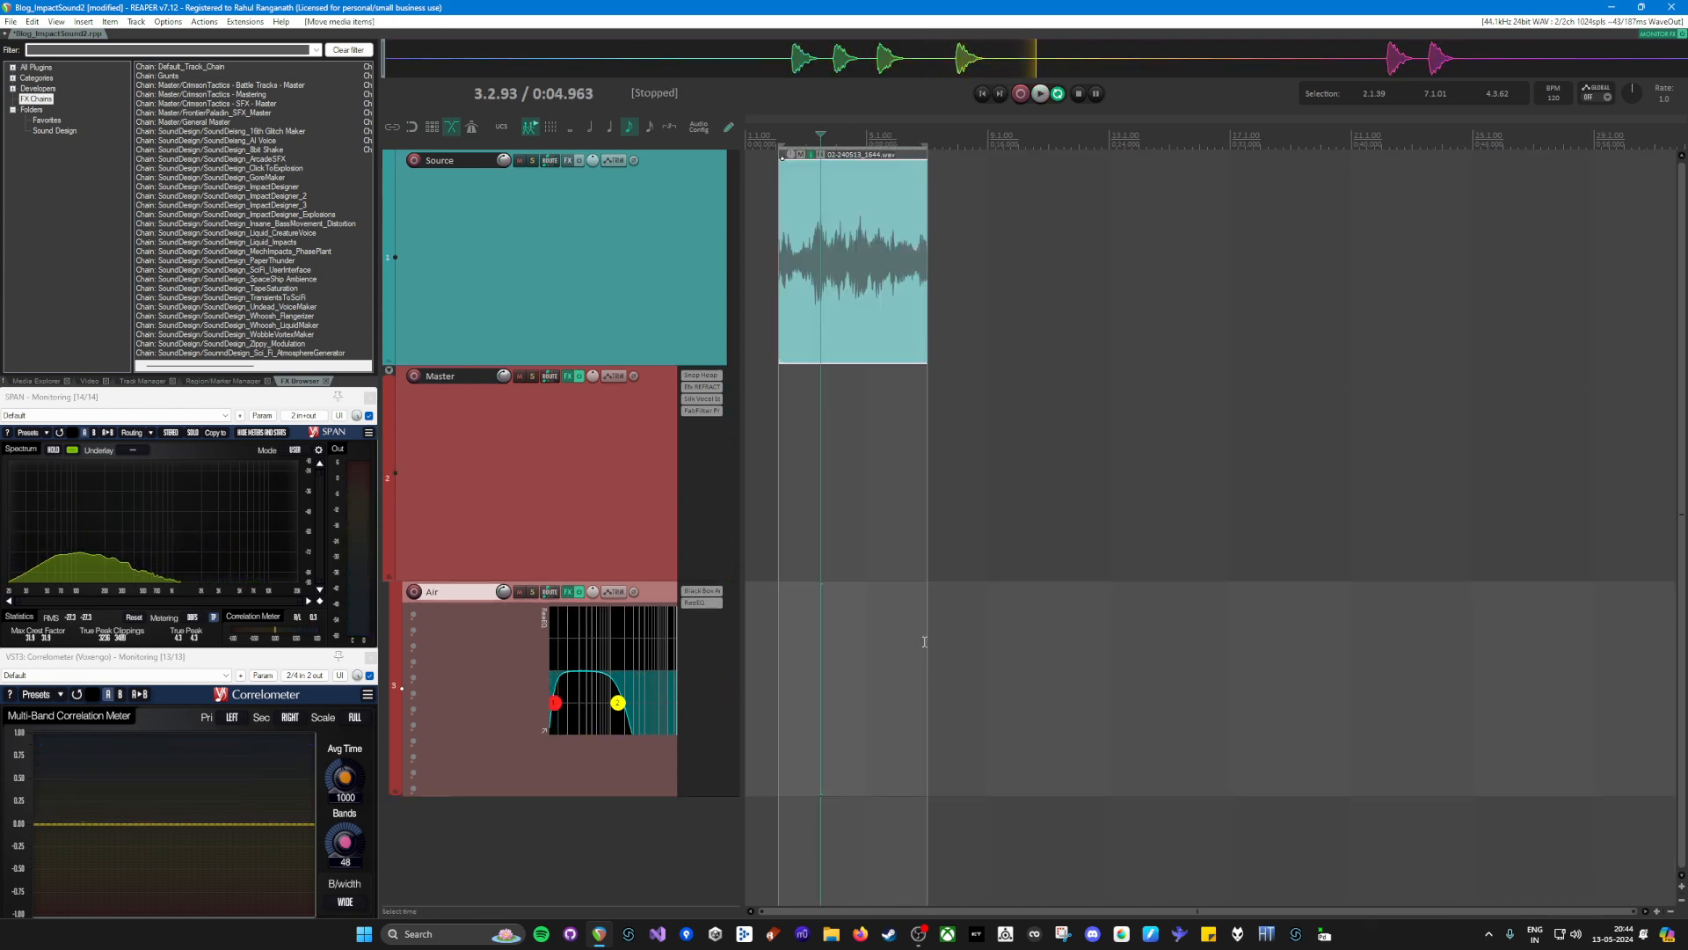
key("space")
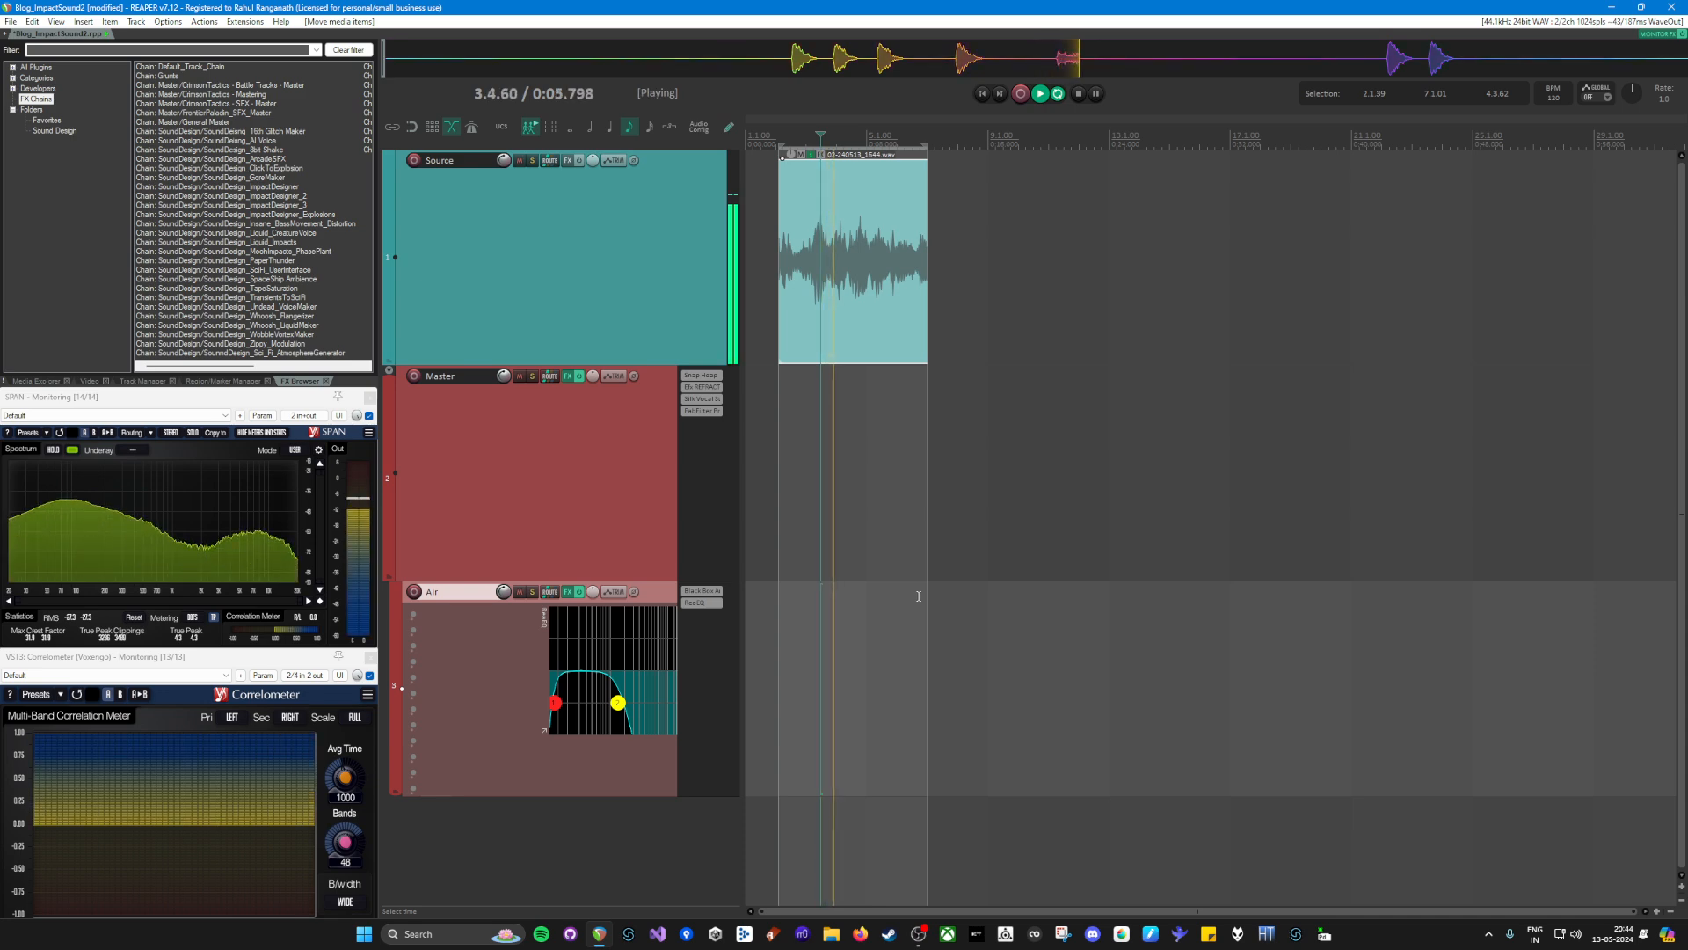
key("space")
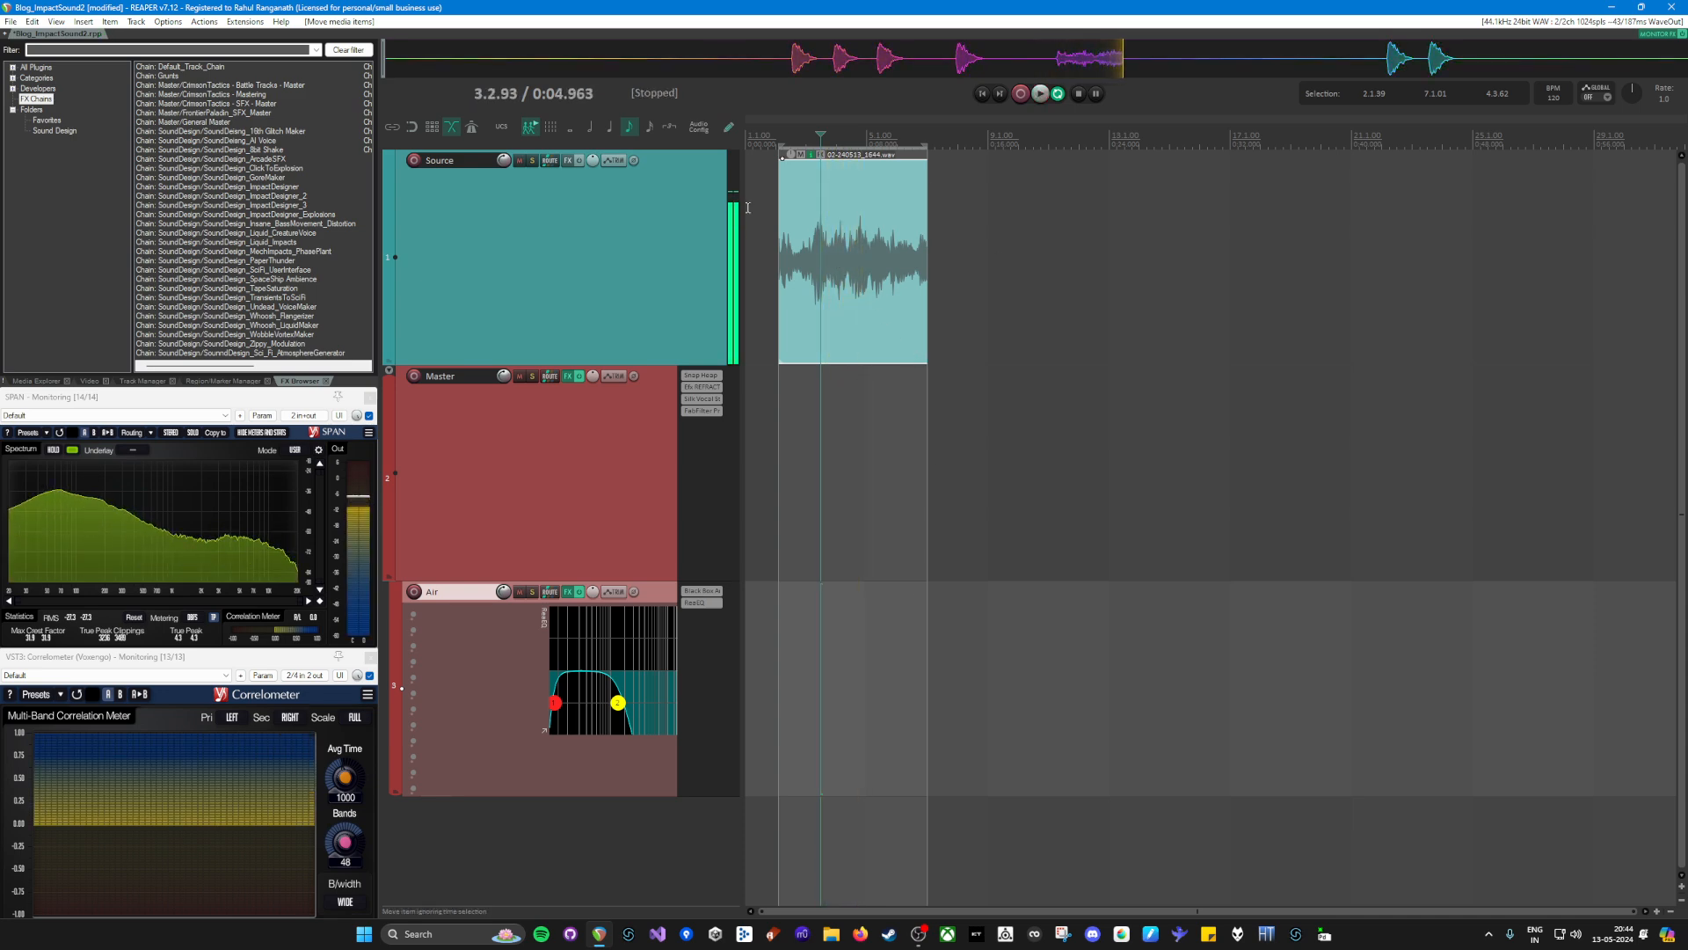
Step: Return the recording from the Source track to the Air track and audition the processed impacts from a point within its second half
left_click(859, 255)
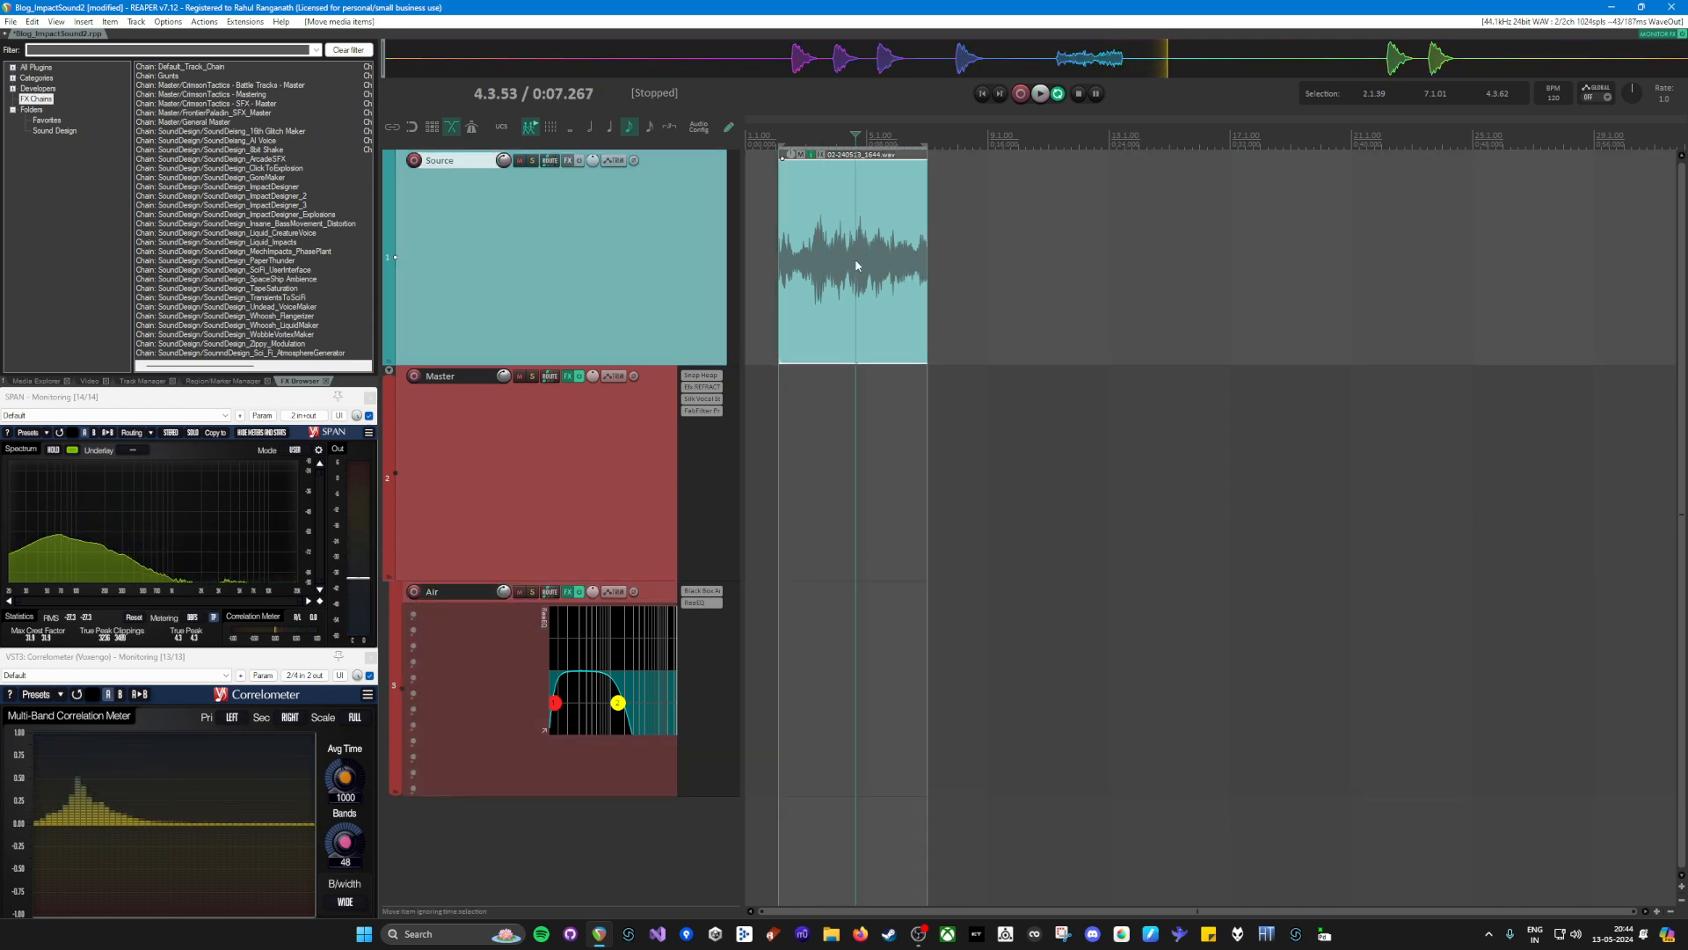
scroll(858, 255, "up", 5)
scroll(1212, 280, "down", 4)
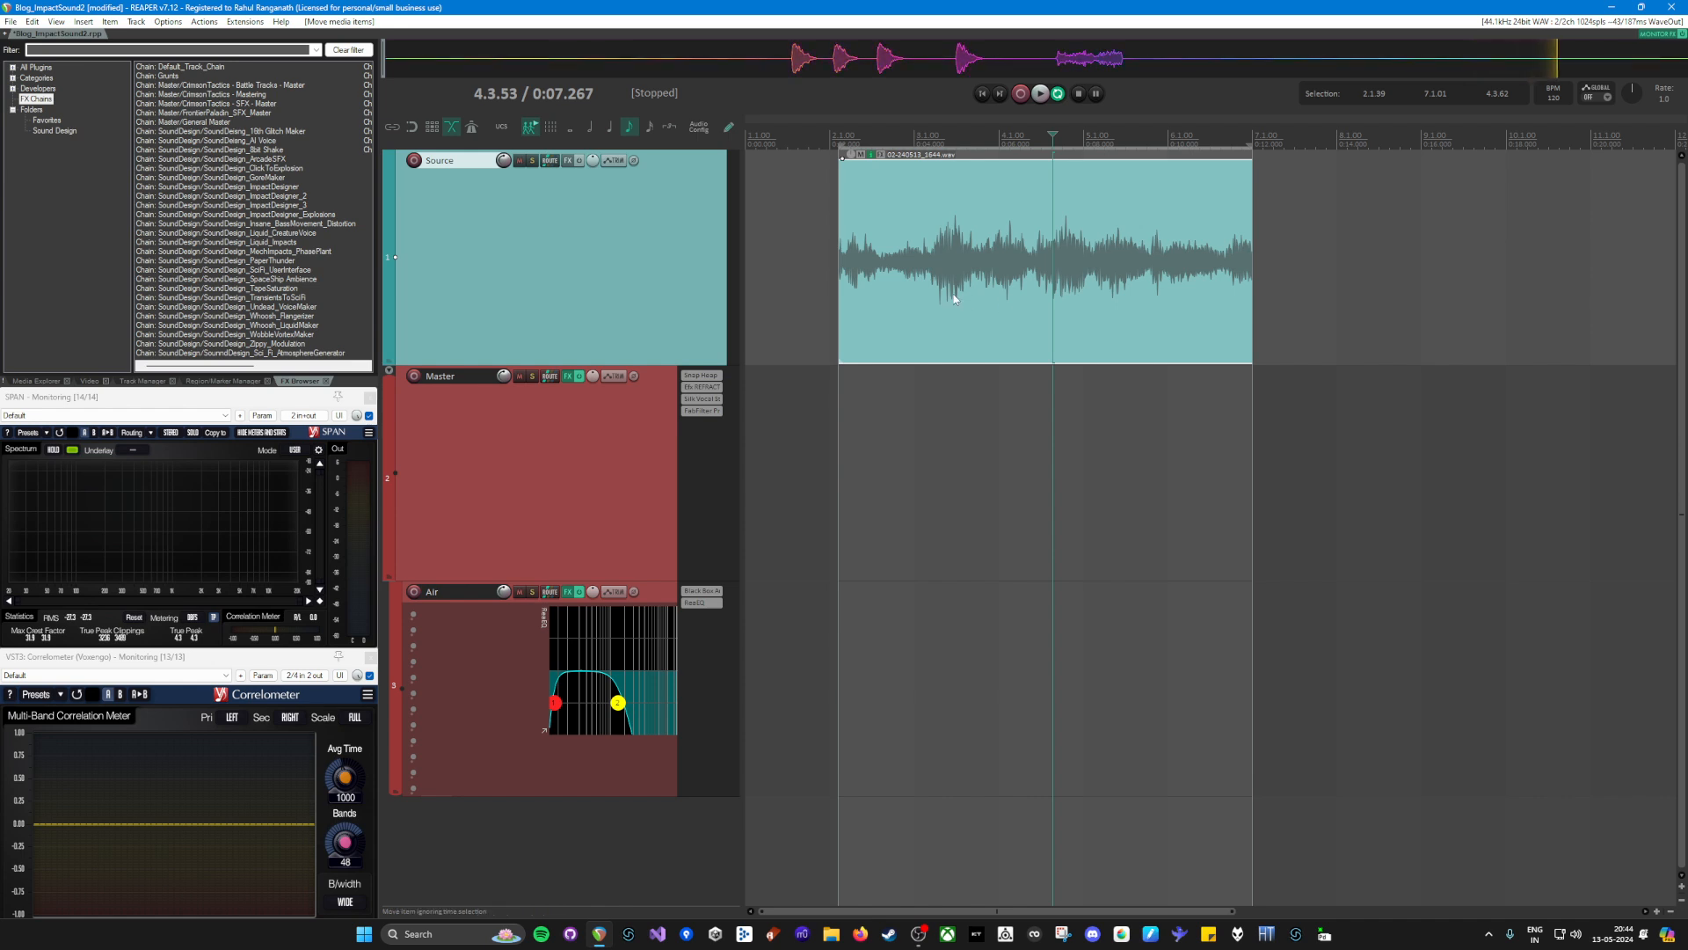
left_click(1119, 295)
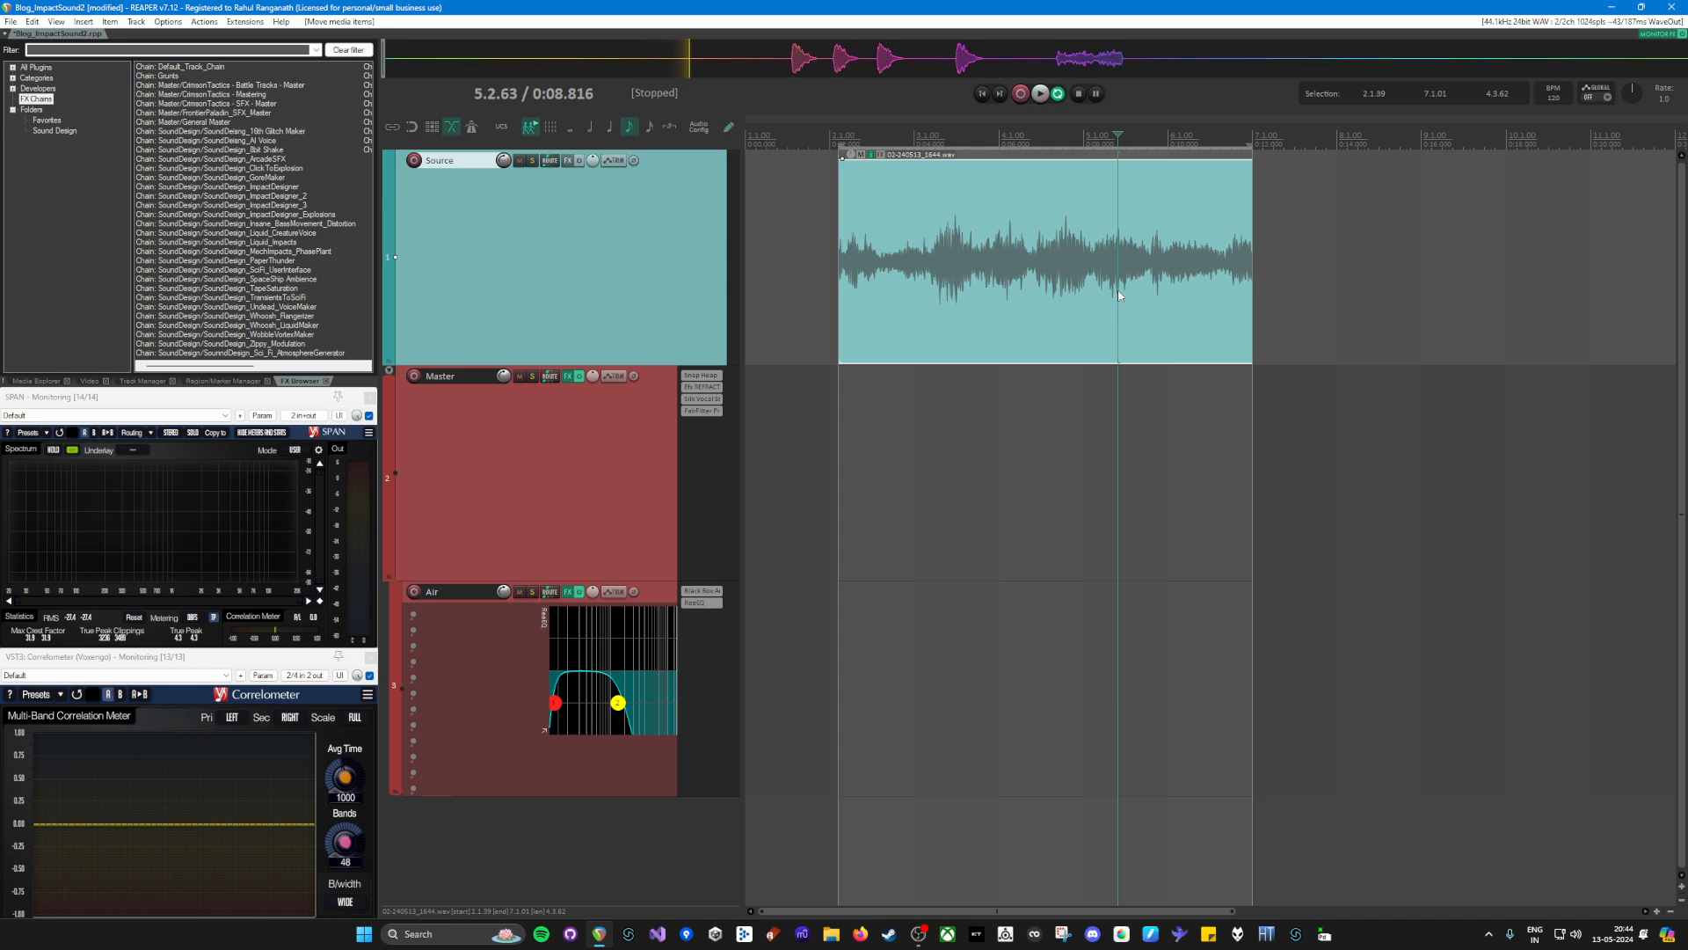
key("KP_2")
key("KP_2")
key("space")
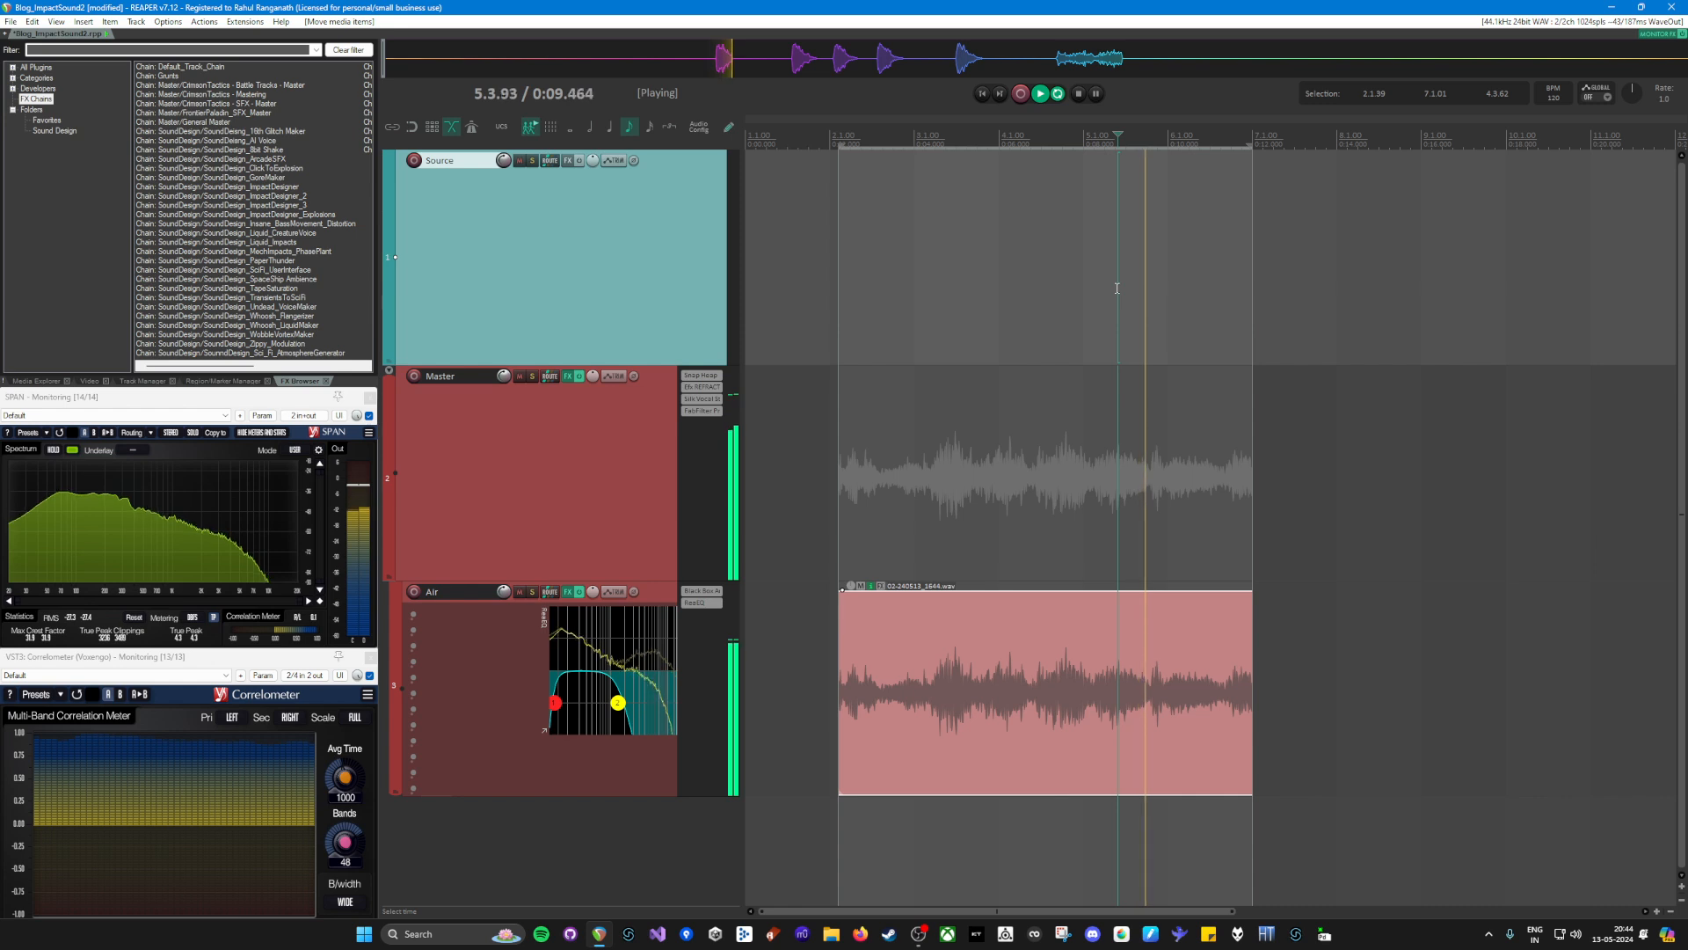
key("space")
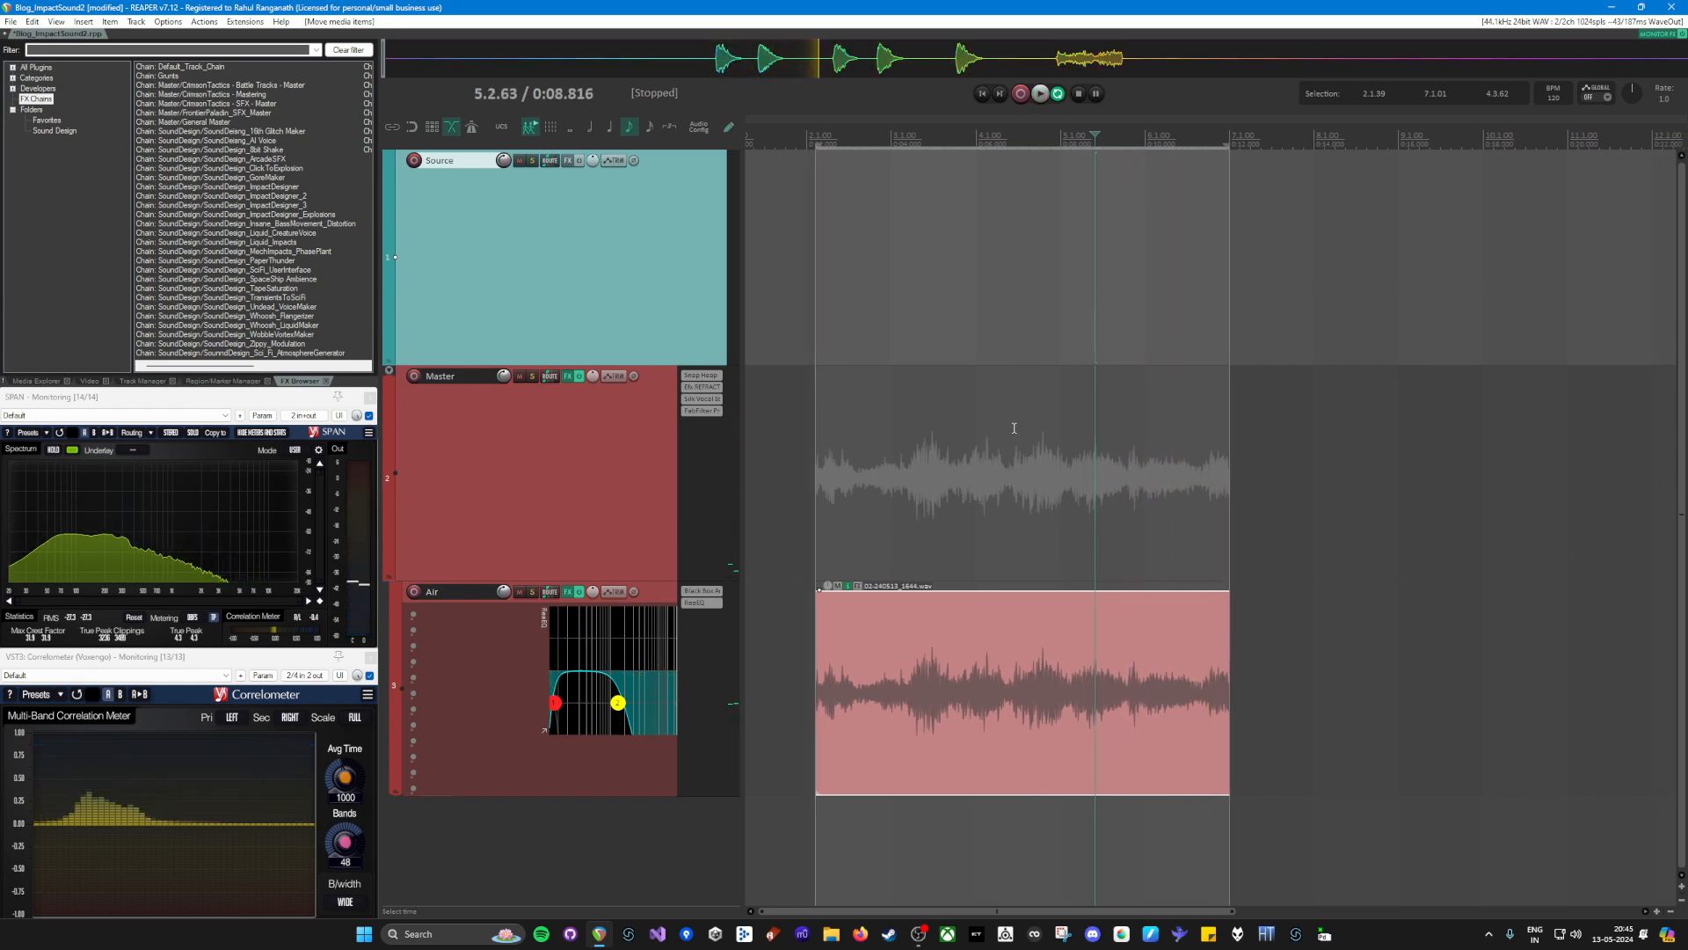
left_click(951, 511)
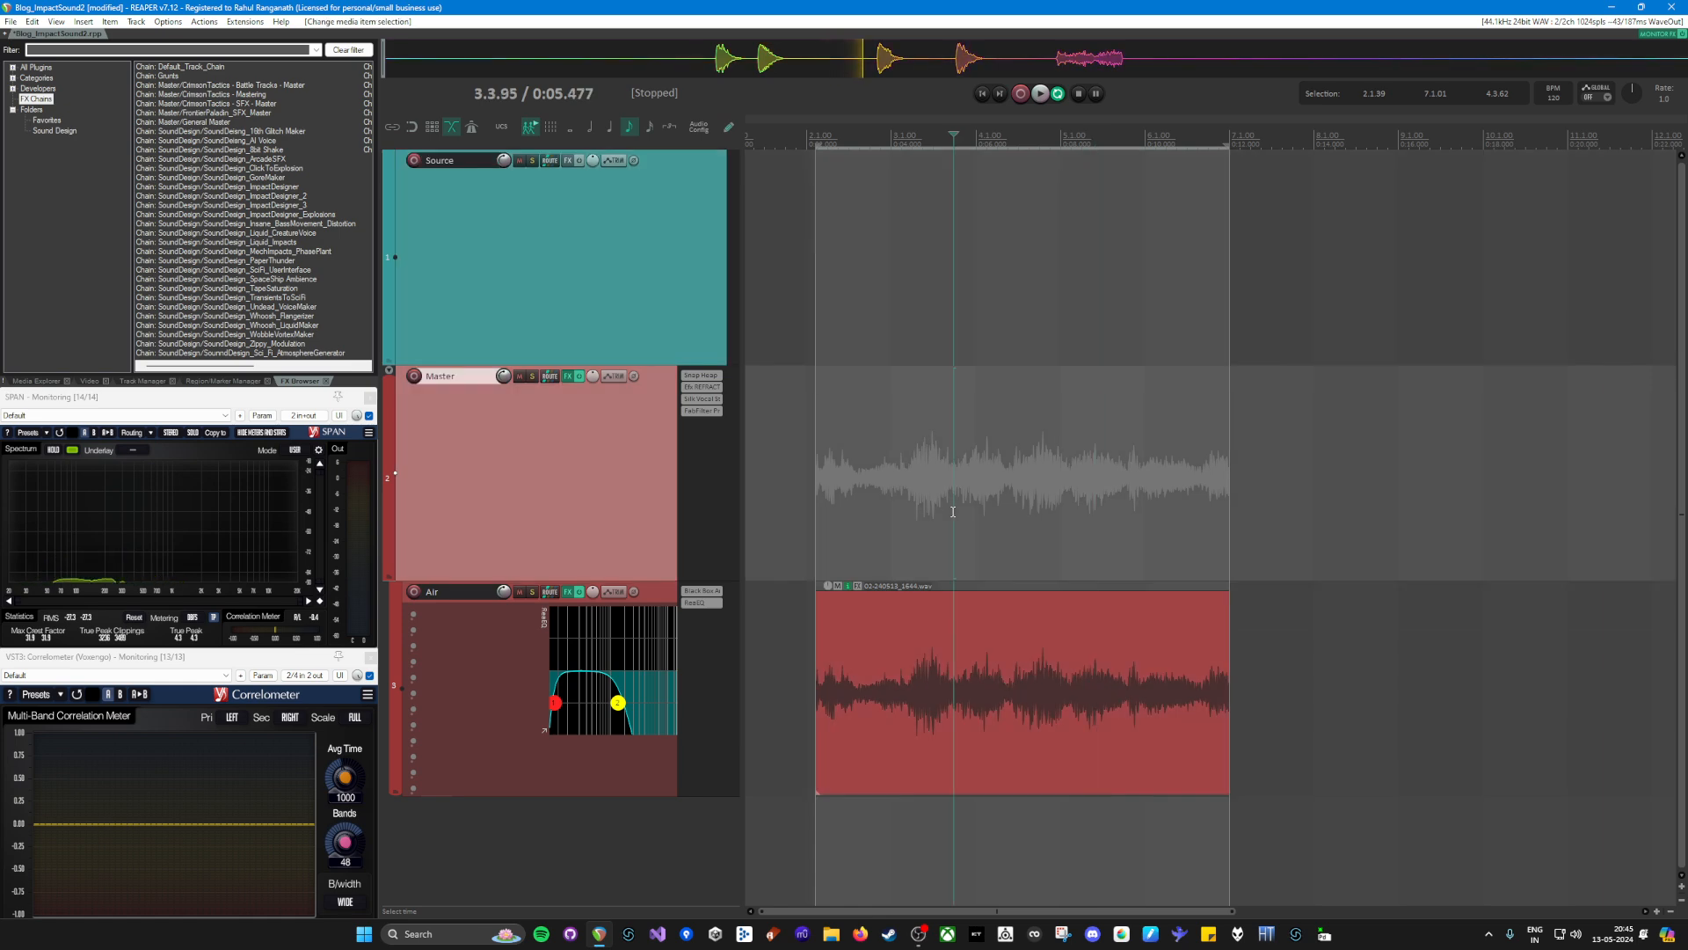